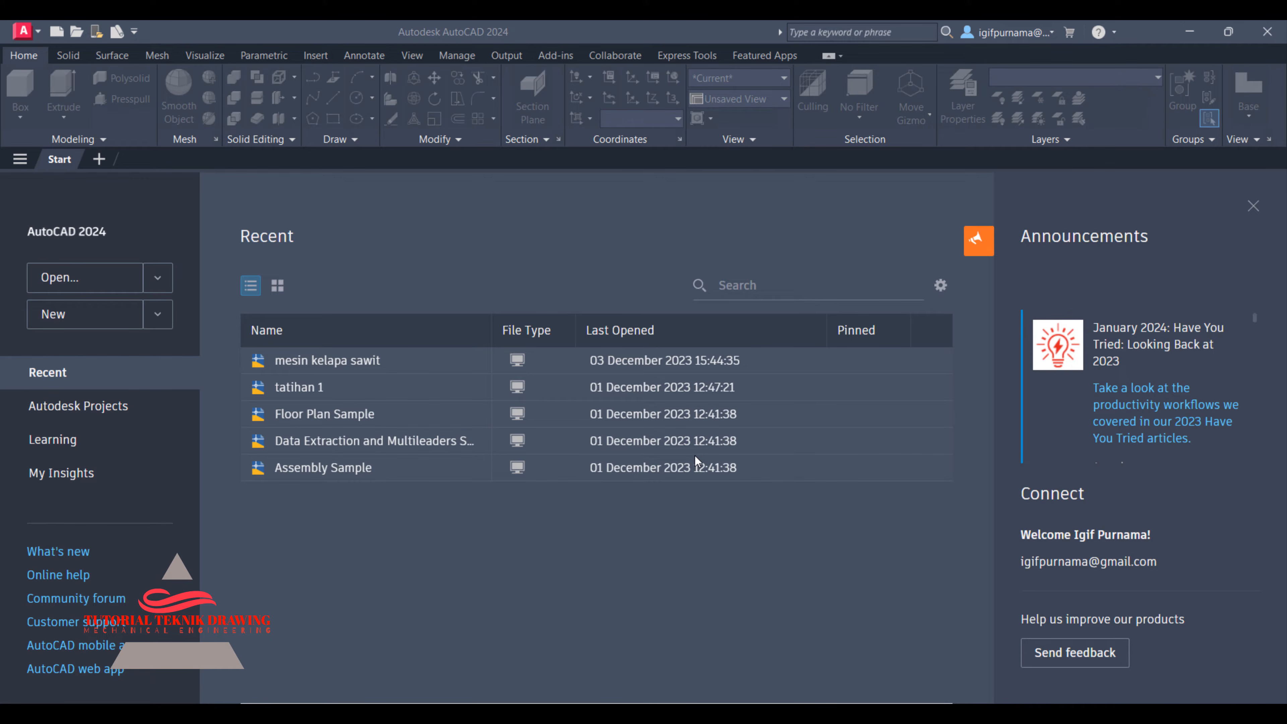
- Bring up the bracket's reference image at full extent and create a new blank drawing in AutoCAD
left_click(737, 715)
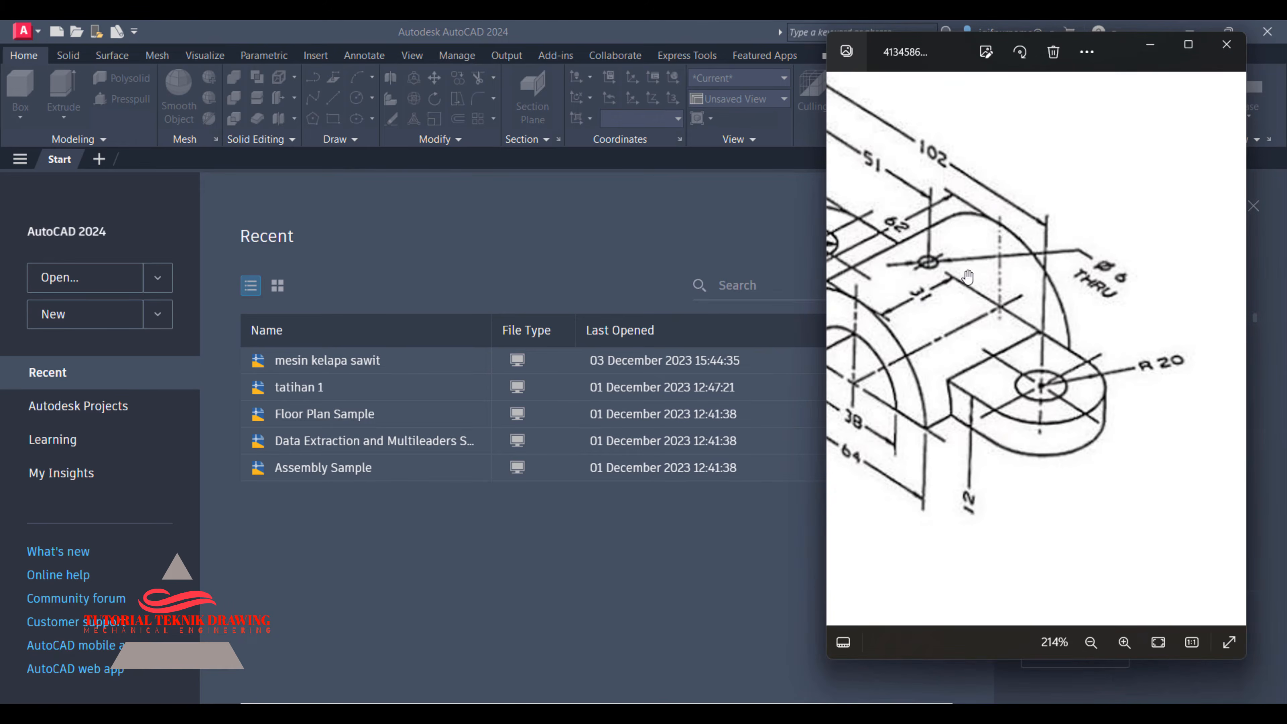
scroll(1115, 341, "down", 4)
scroll(1115, 341, "down", 2)
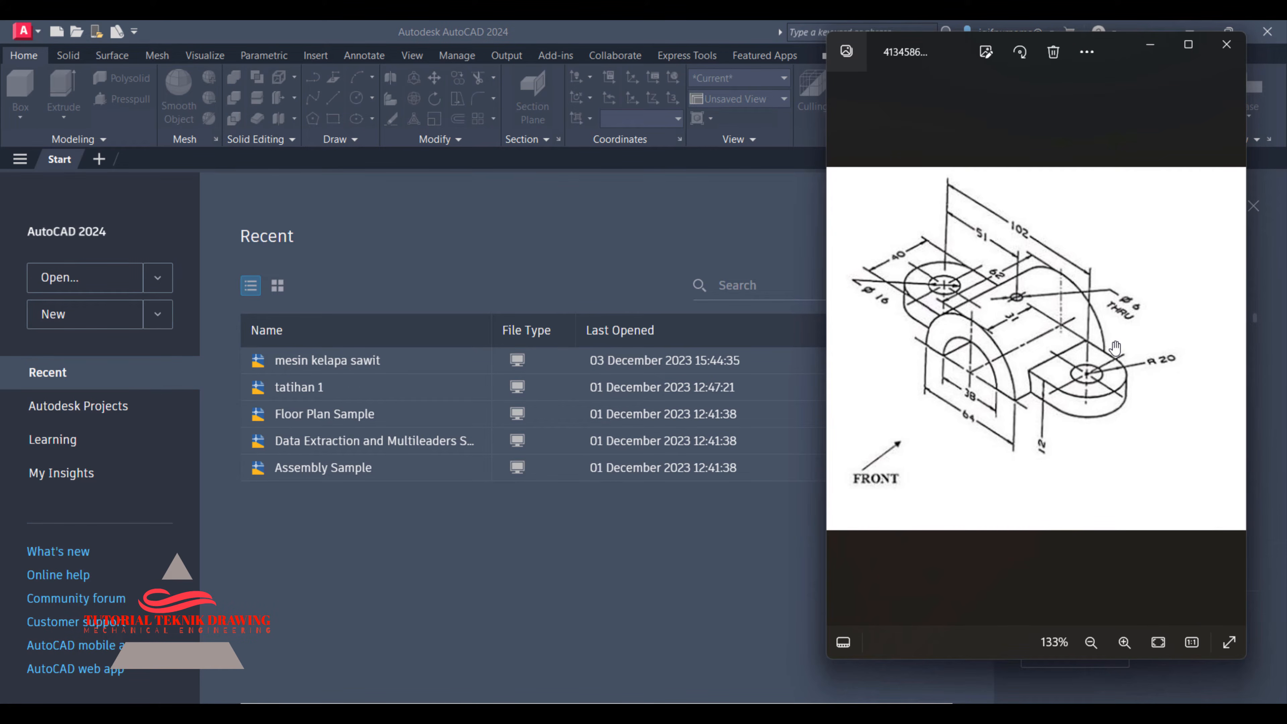
left_click(258, 203)
left_click(69, 314)
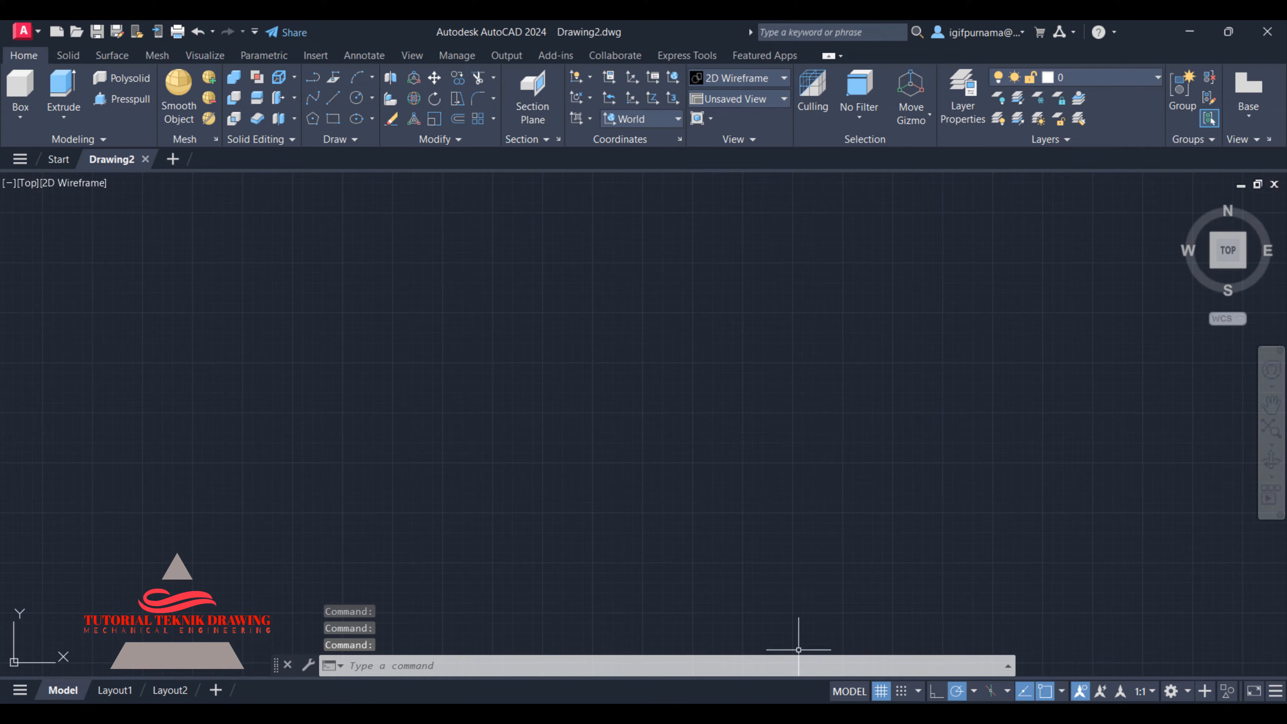
- Switch to the reference image and examine the bracket's dimensions, especially those of the arched front profile
left_click(817, 709)
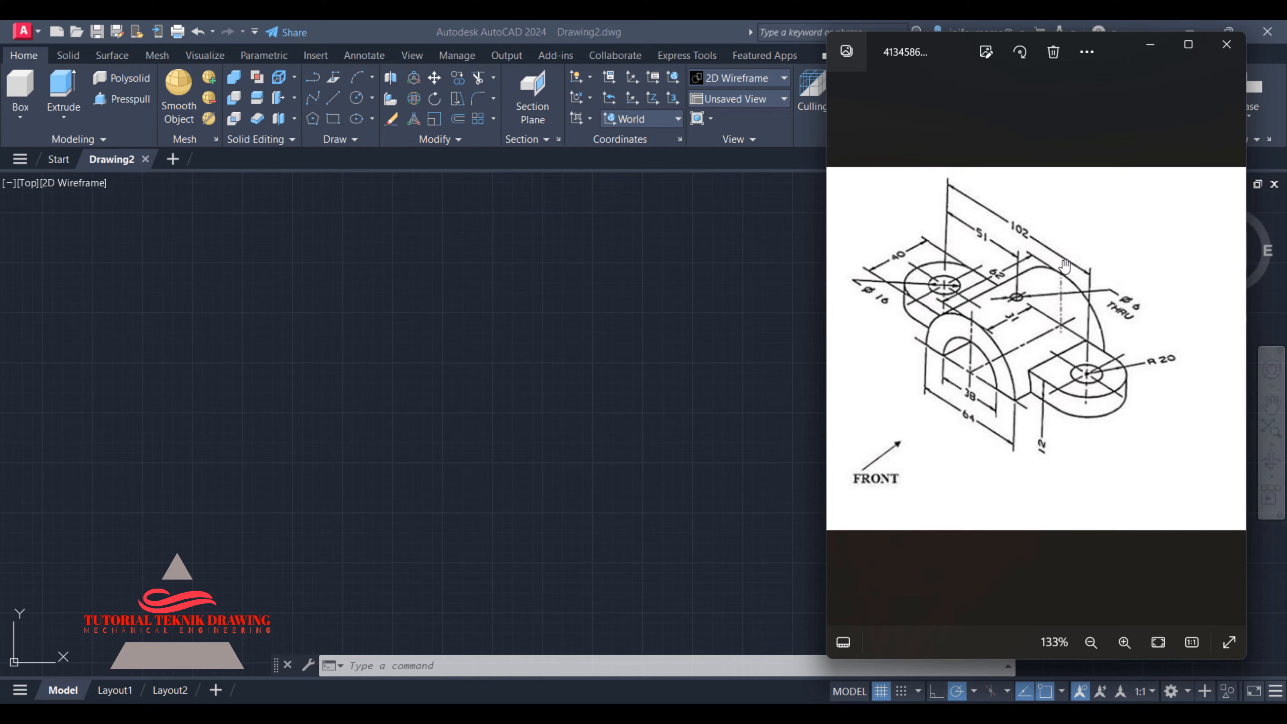
scroll(1065, 265, "up", 3)
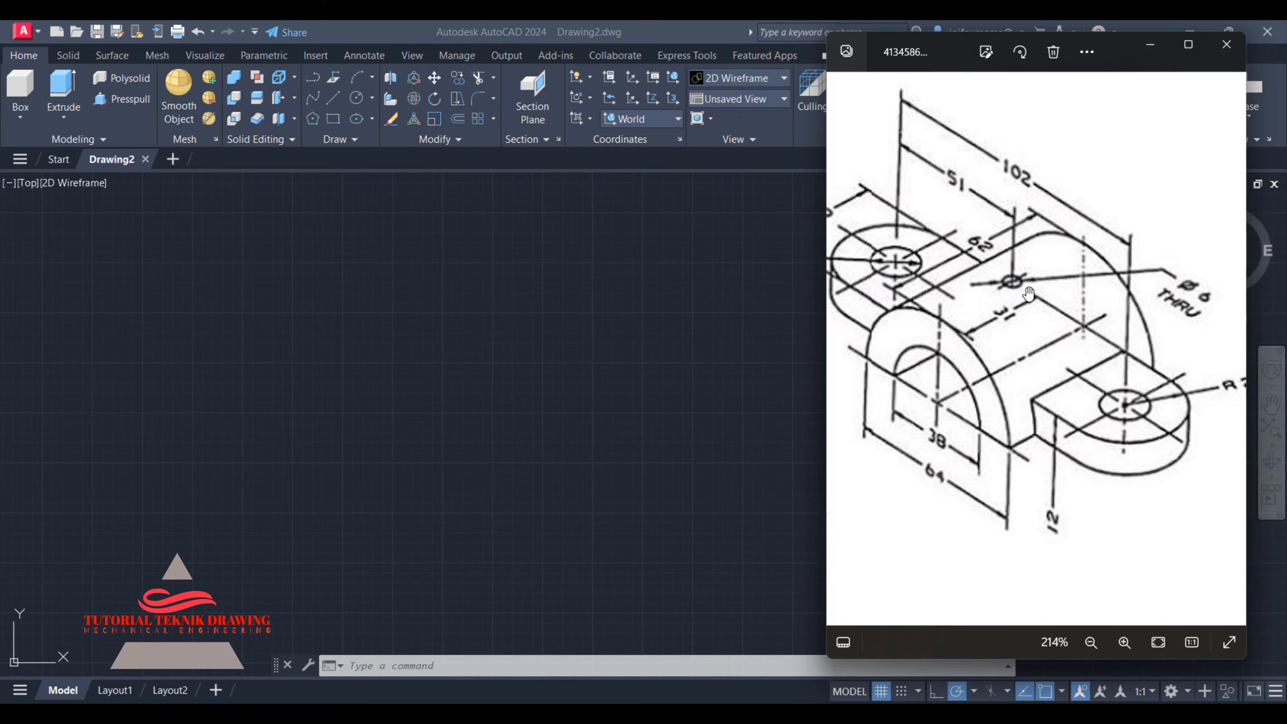
scroll(1029, 293, "down", 2)
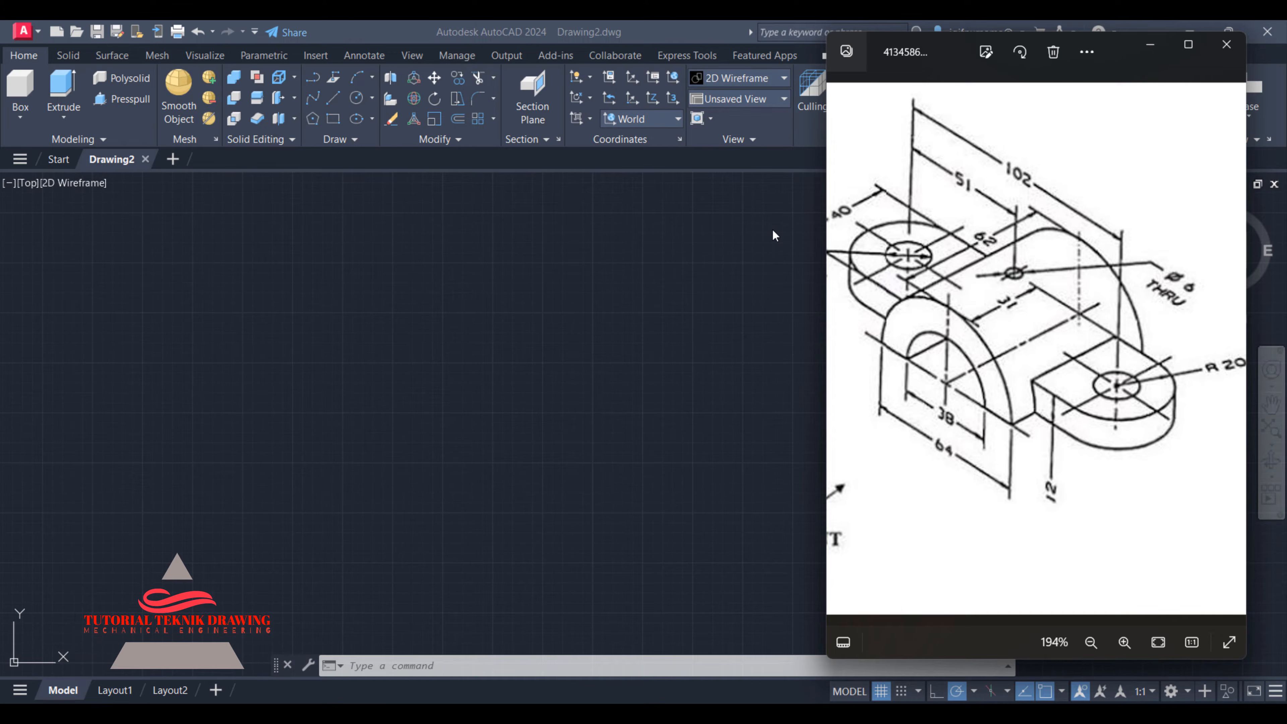
scroll(956, 303, "up", 2)
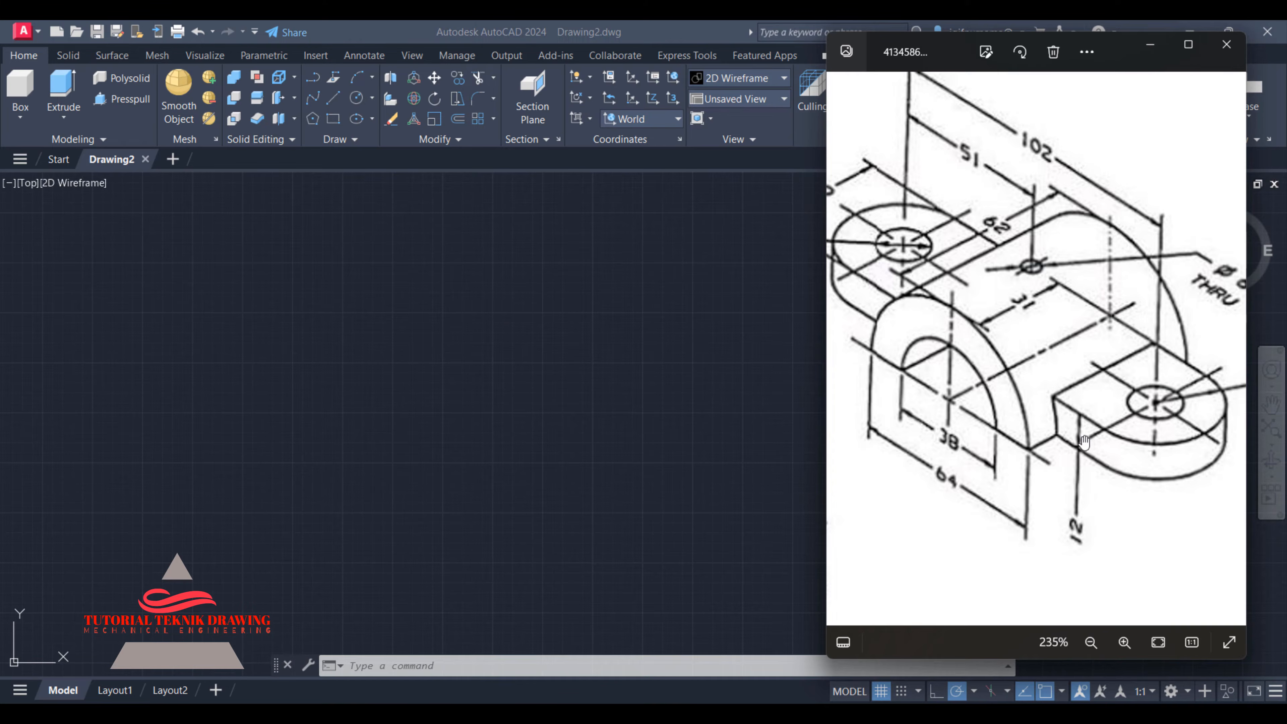
scroll(1086, 442, "up", 2)
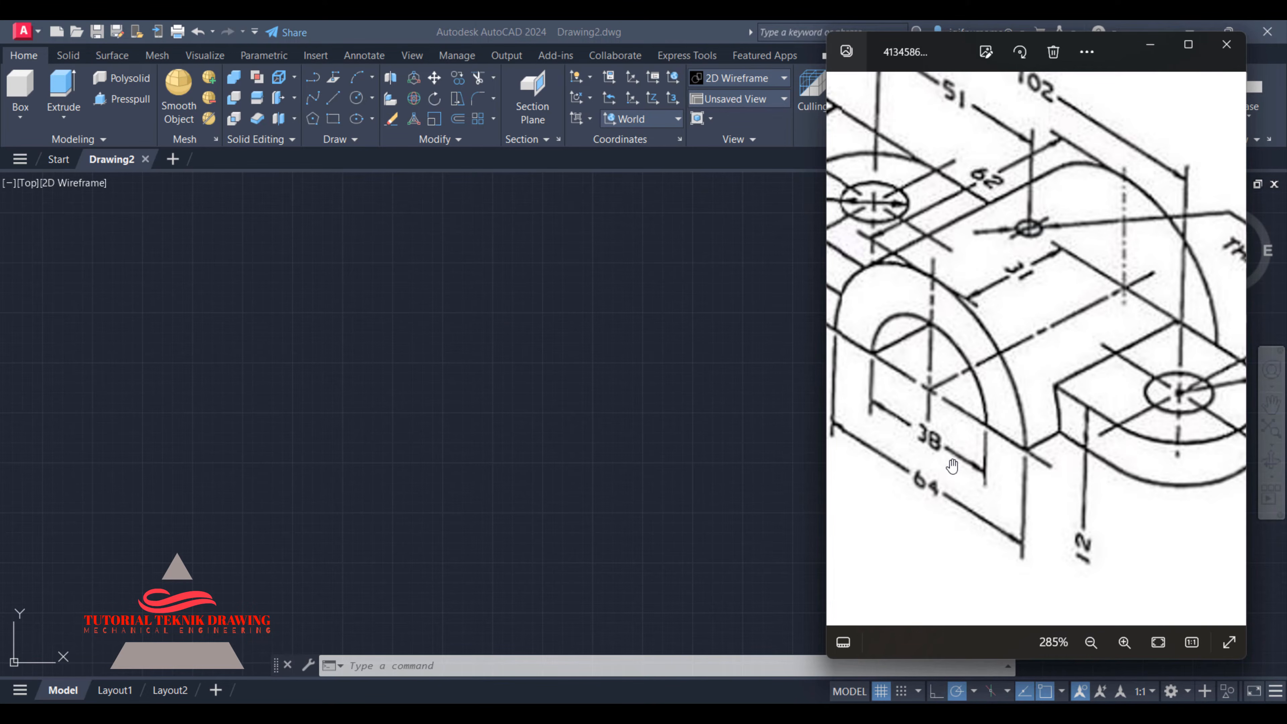
left_click_drag(947, 406, 1047, 411)
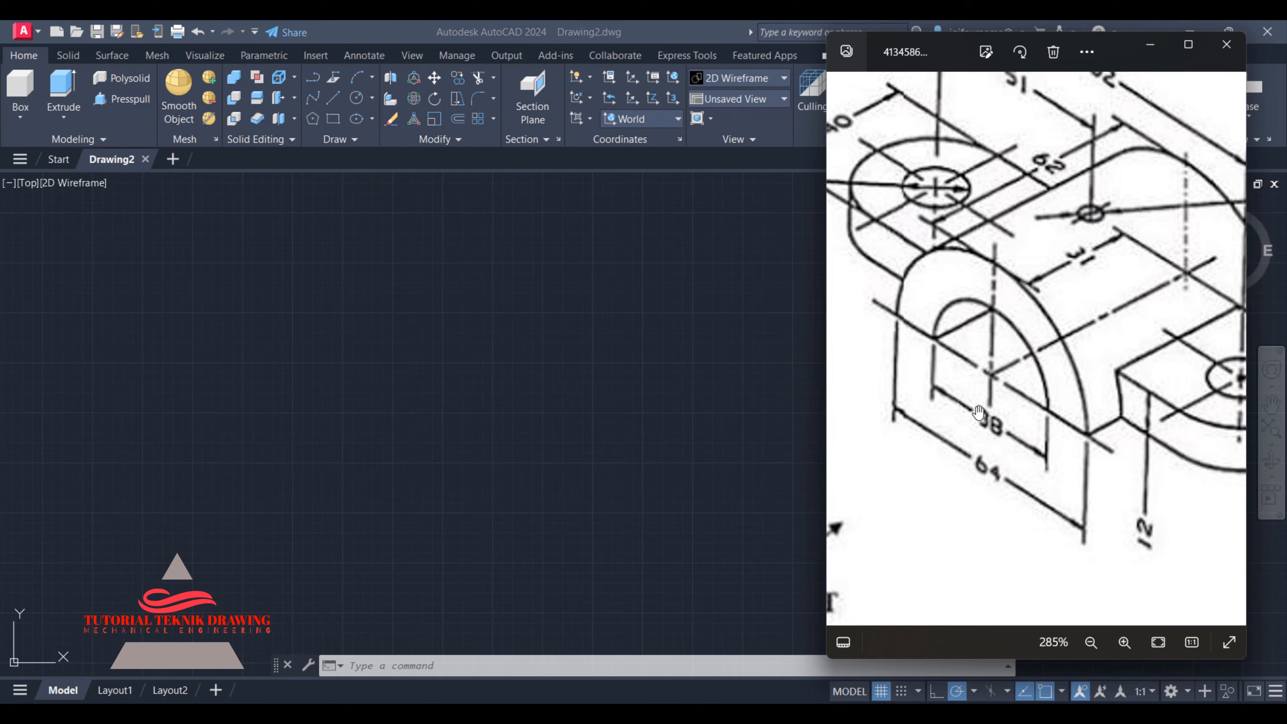
- Return to AutoCAD and draw a circle with radius 38 in the empty drawing
left_click(570, 313)
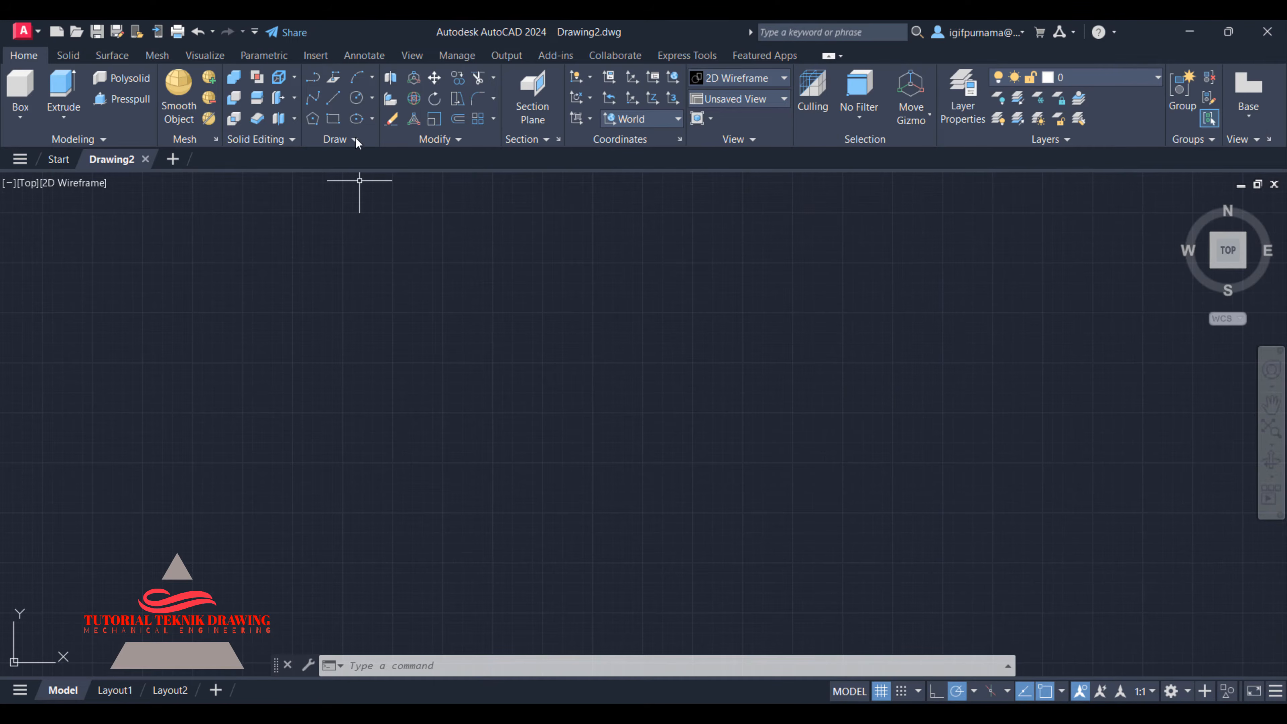
left_click(356, 98)
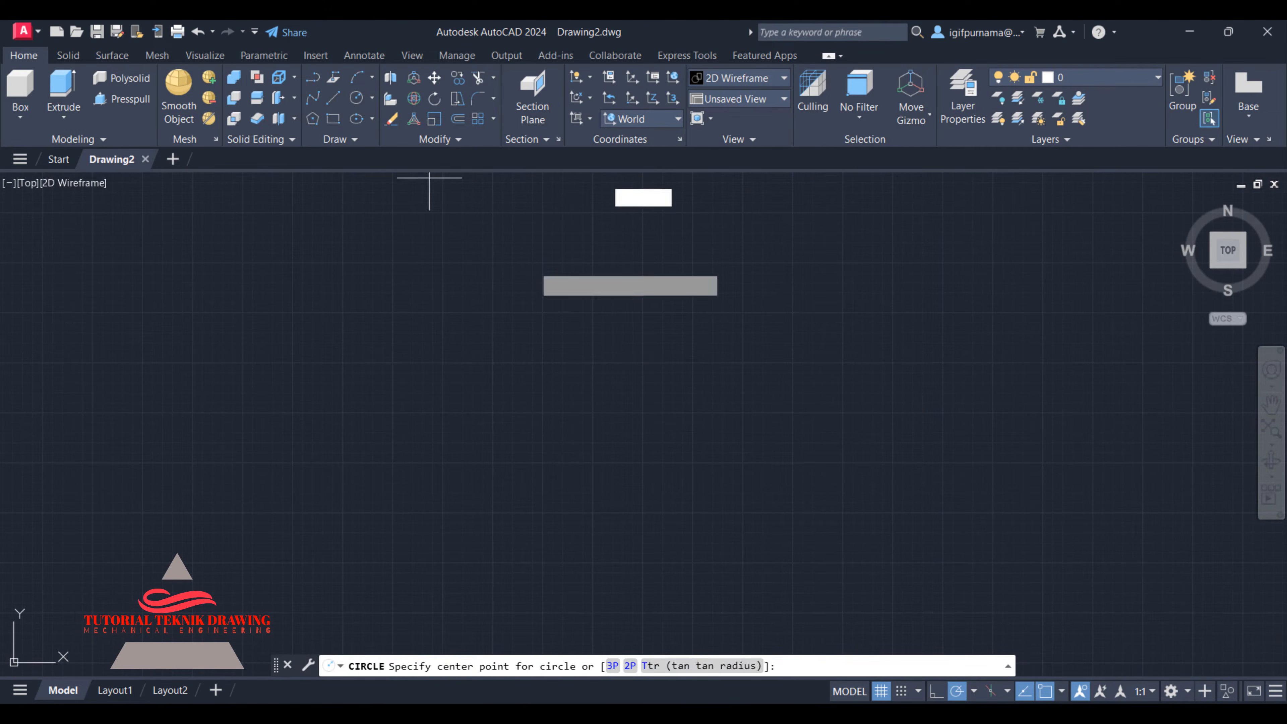
left_click(598, 369)
type("38")
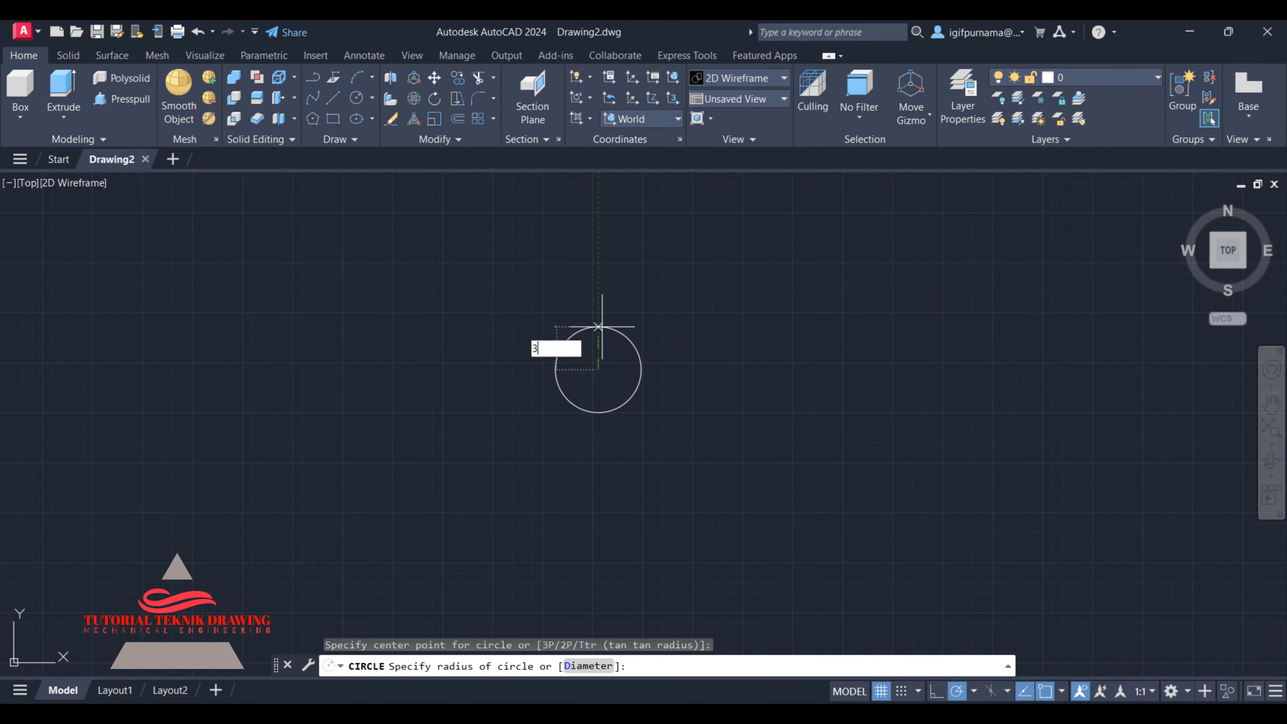
key("Return")
scroll(598, 326, "down", 5)
scroll(604, 373, "up", 6)
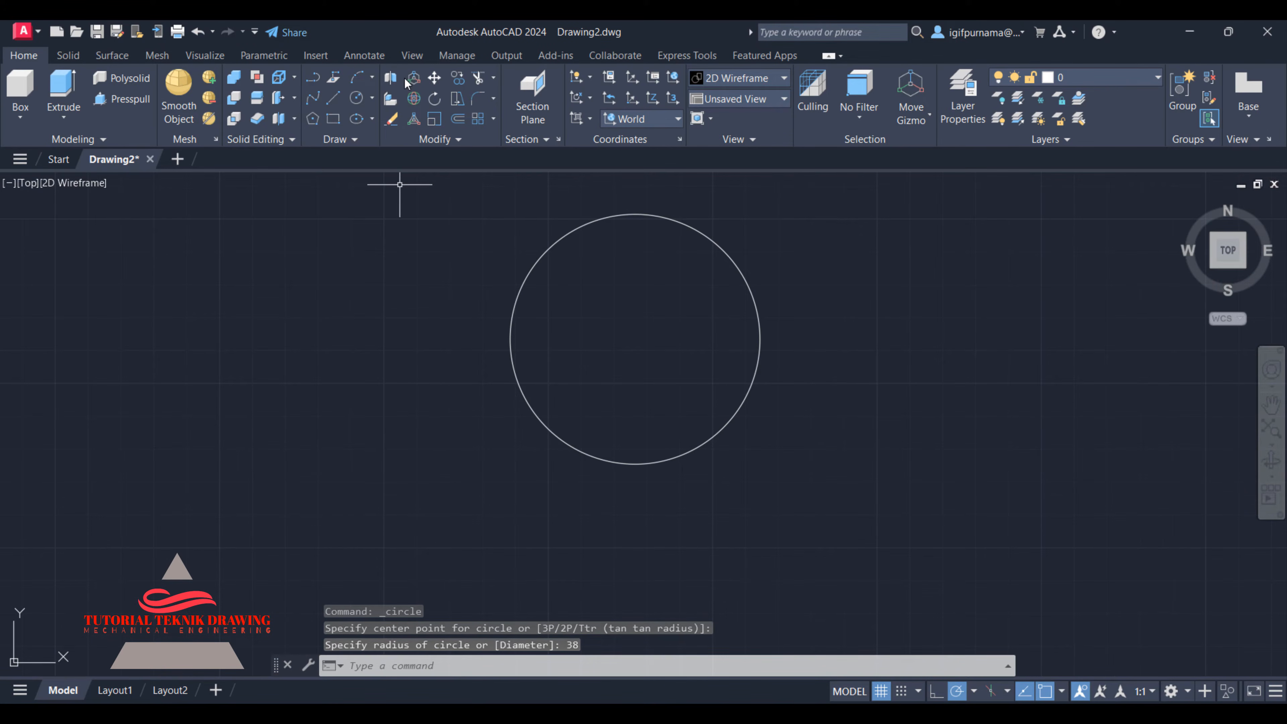
- Dimension the circle's full height between its top and bottom points, placing the dimension line to its right
left_click(364, 55)
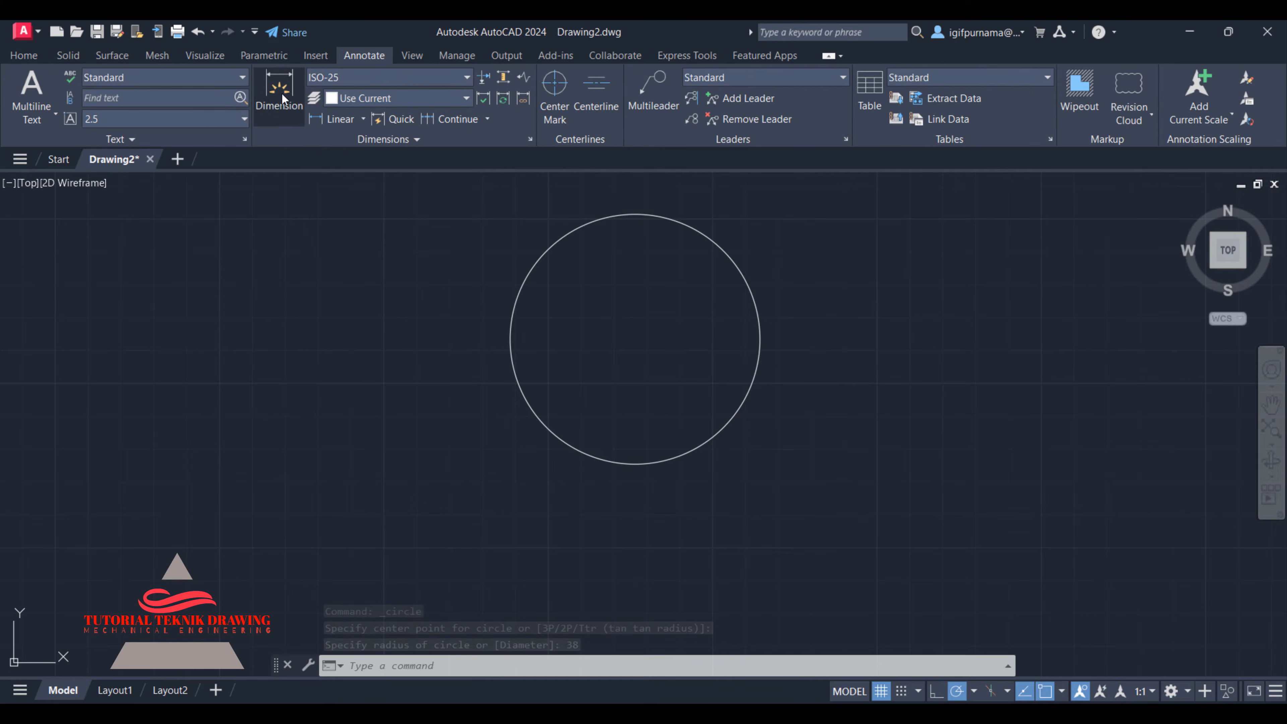
left_click(279, 90)
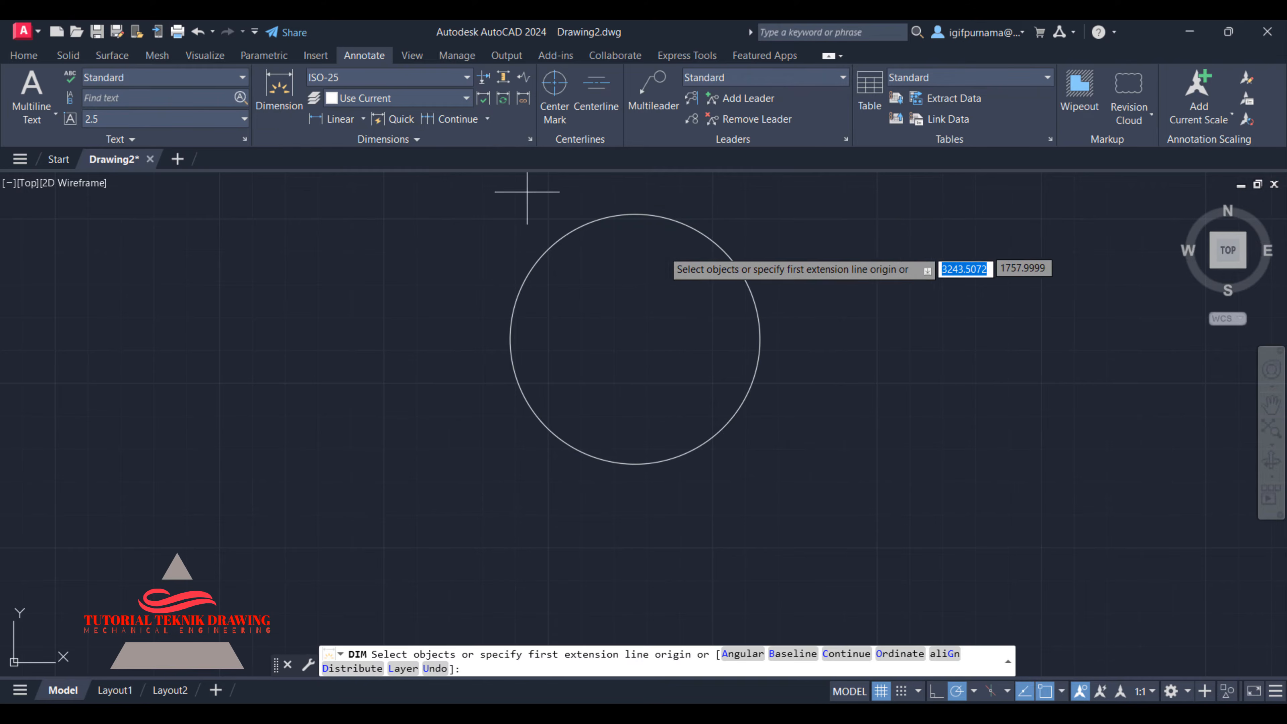
key("Return")
left_click(635, 216)
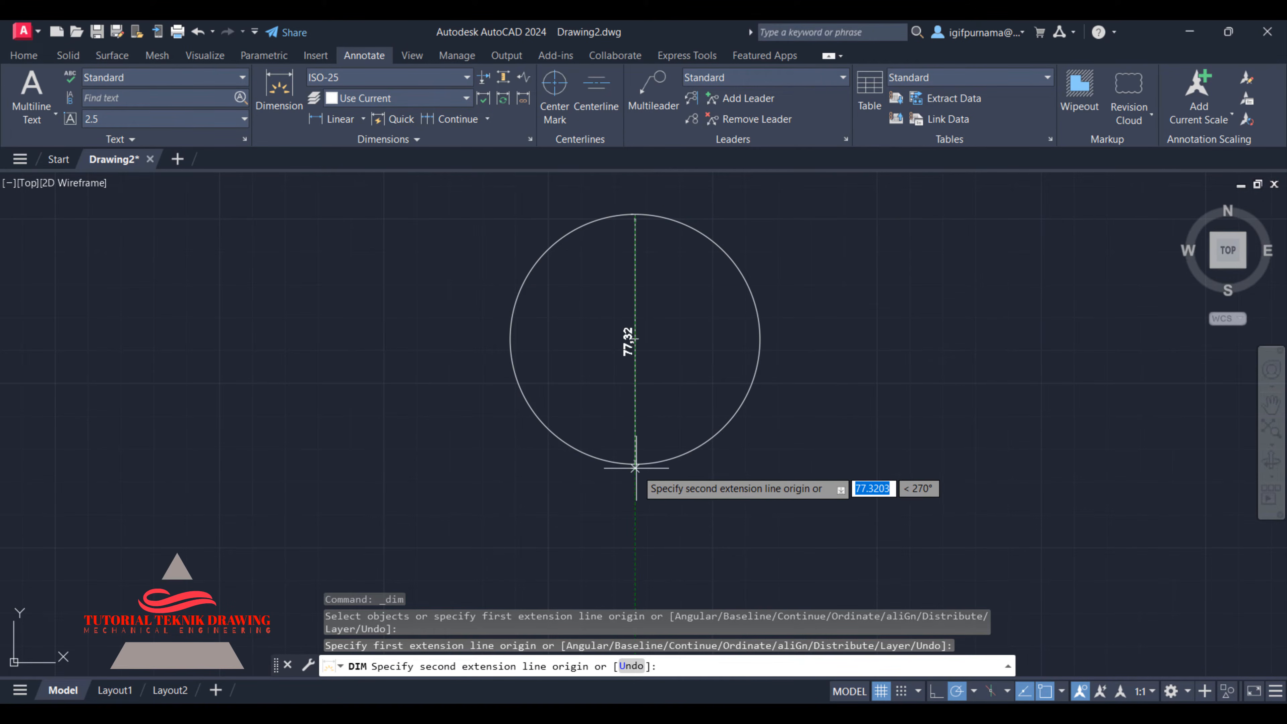
left_click(635, 464)
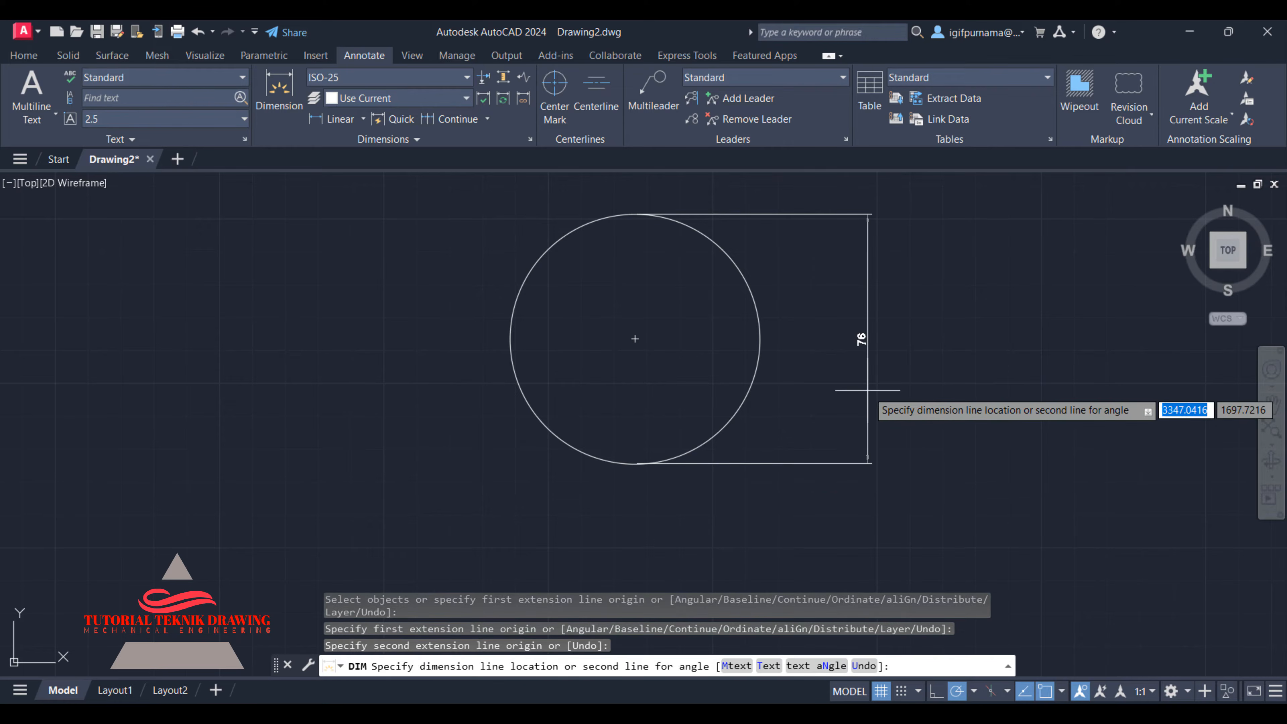
left_click(868, 390)
key("Escape")
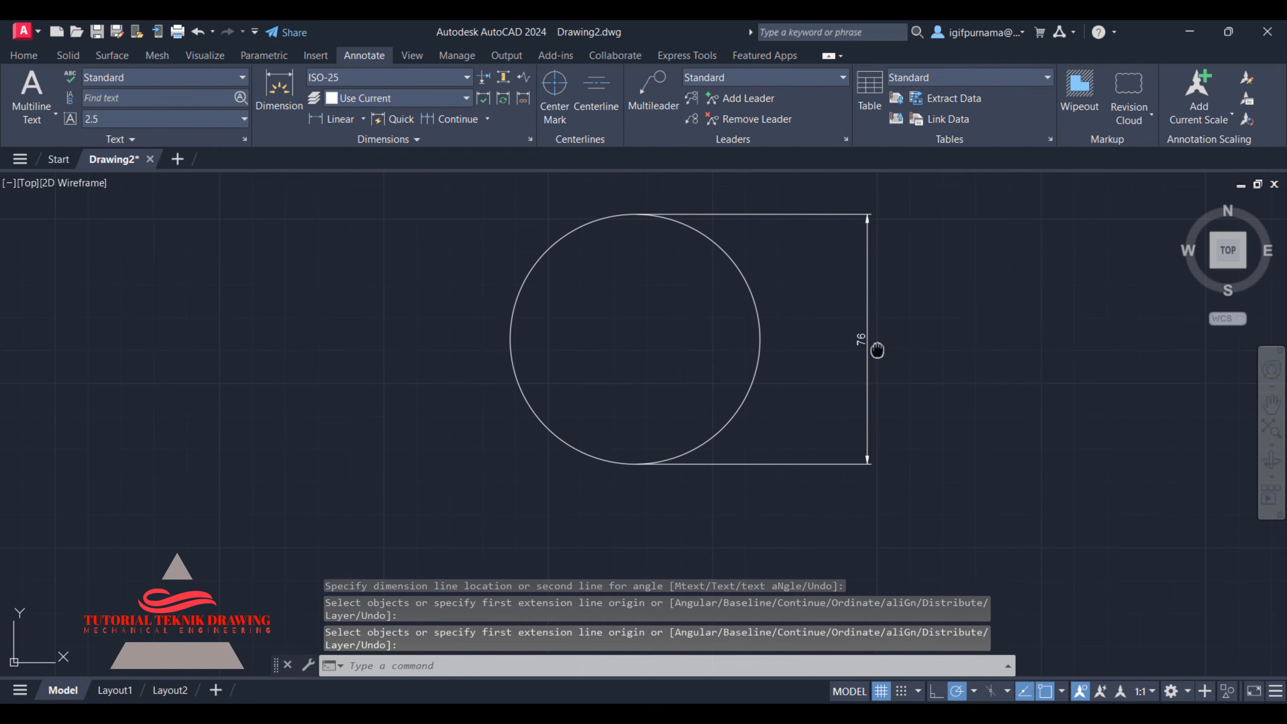
middle_click_drag(877, 350, 837, 346)
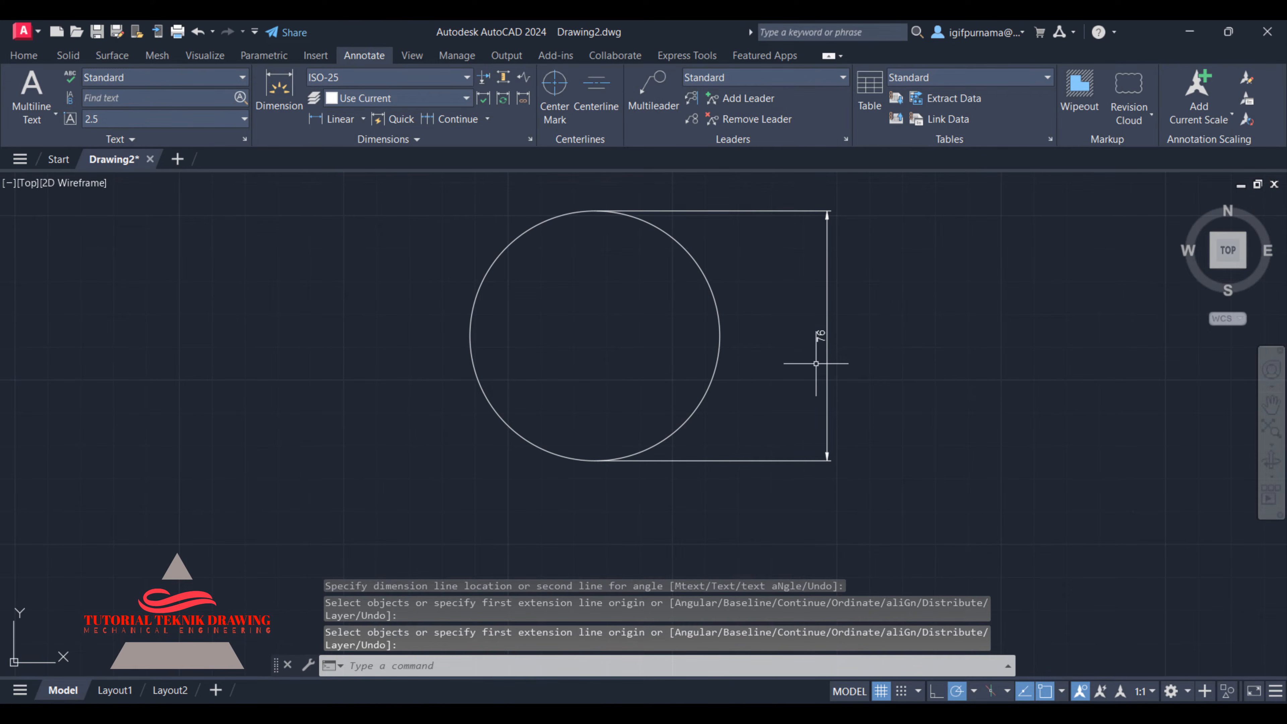
- Check the arch dimensions in the reference image and calculate 32/2 with QuickCalc
key("alt+Tab")
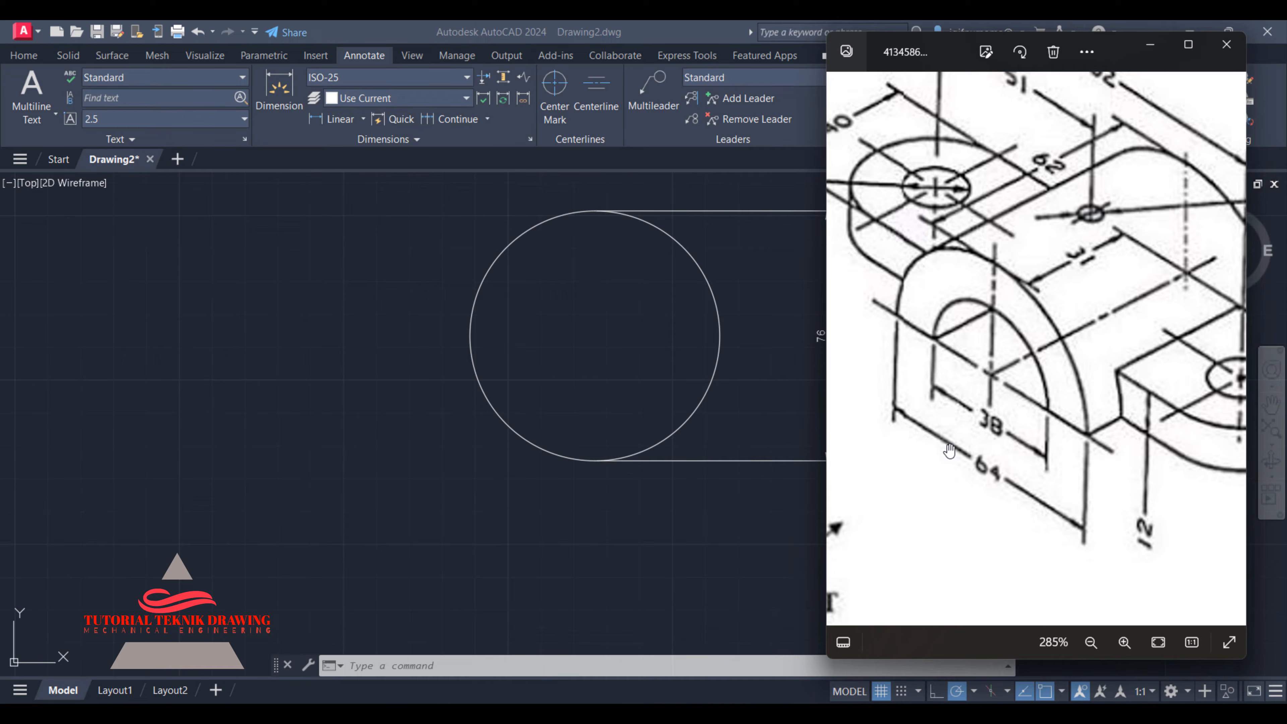
right_click(355, 274)
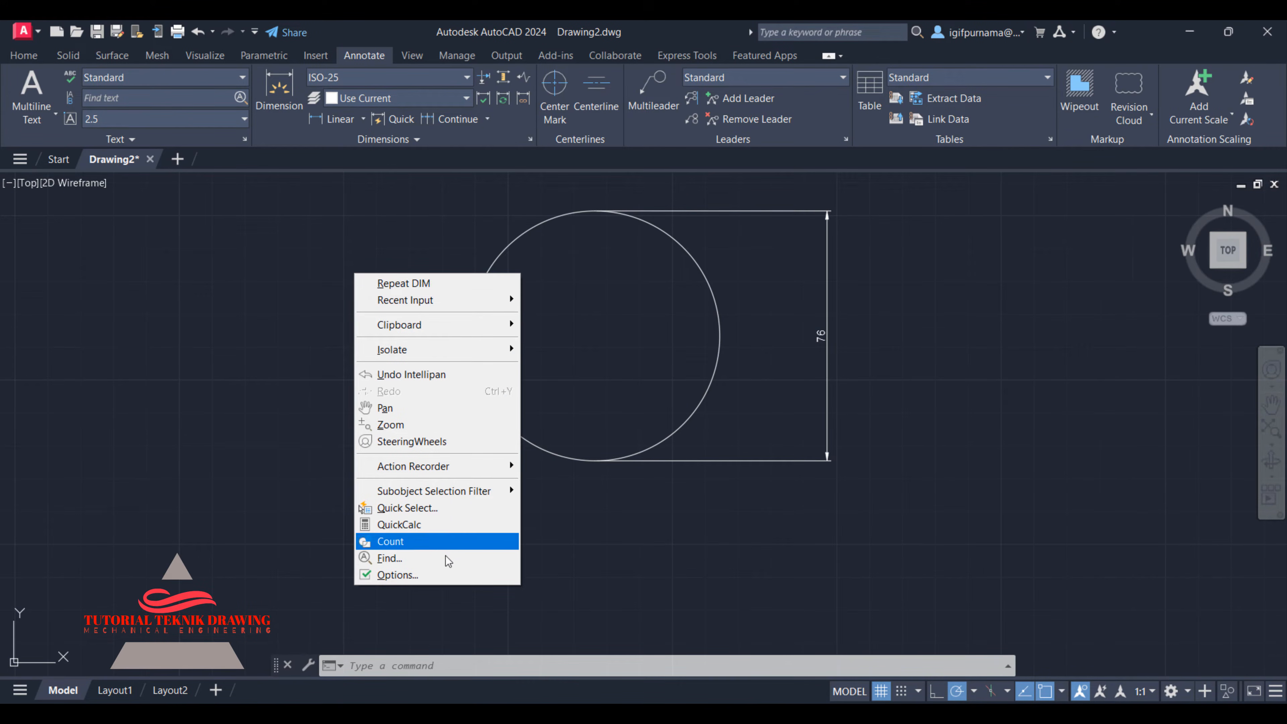
left_click(420, 531)
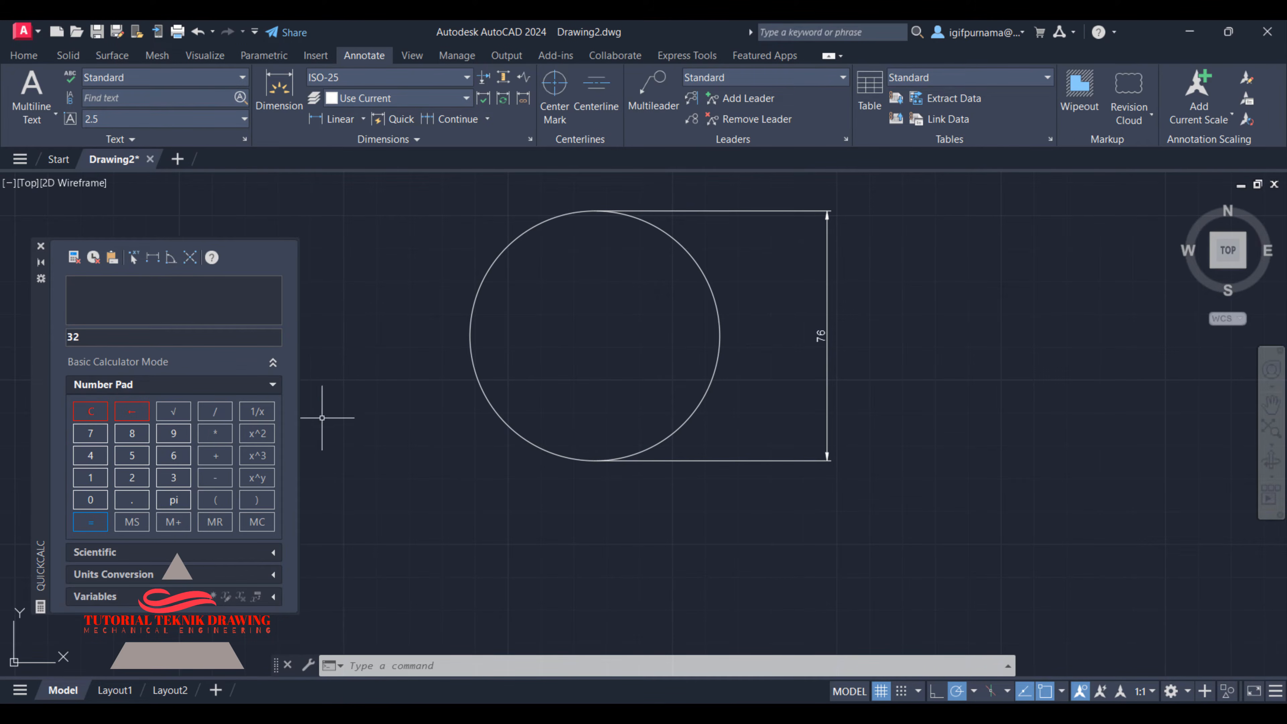
left_click(215, 411)
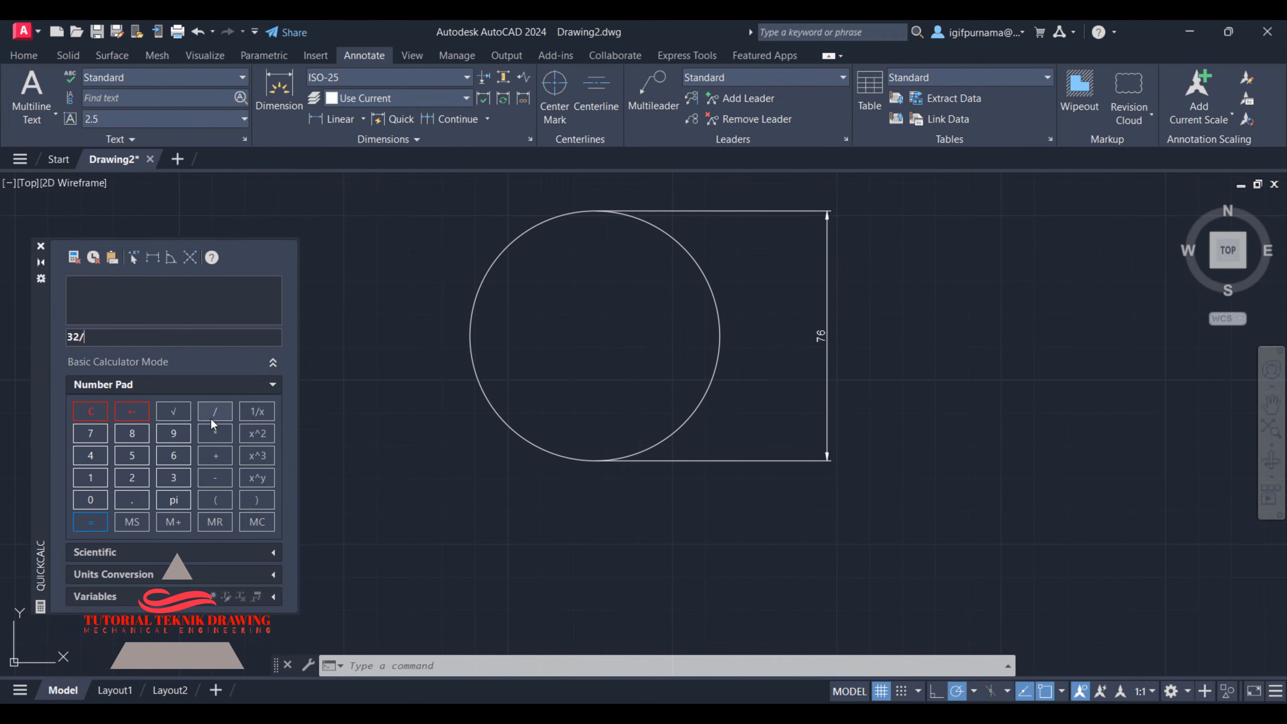
left_click(131, 478)
left_click(101, 521)
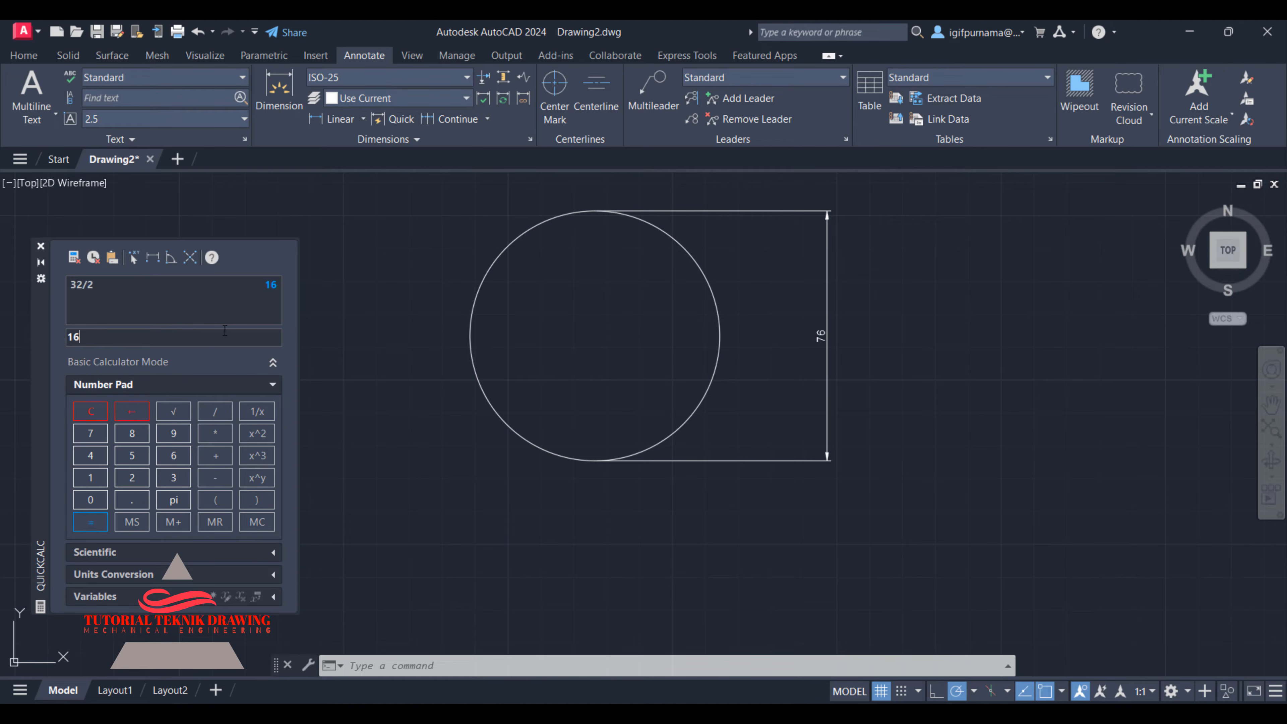
- Recheck the inner arch width in the reference image and calculate 38/2 with QuickCalc
key("alt+Tab")
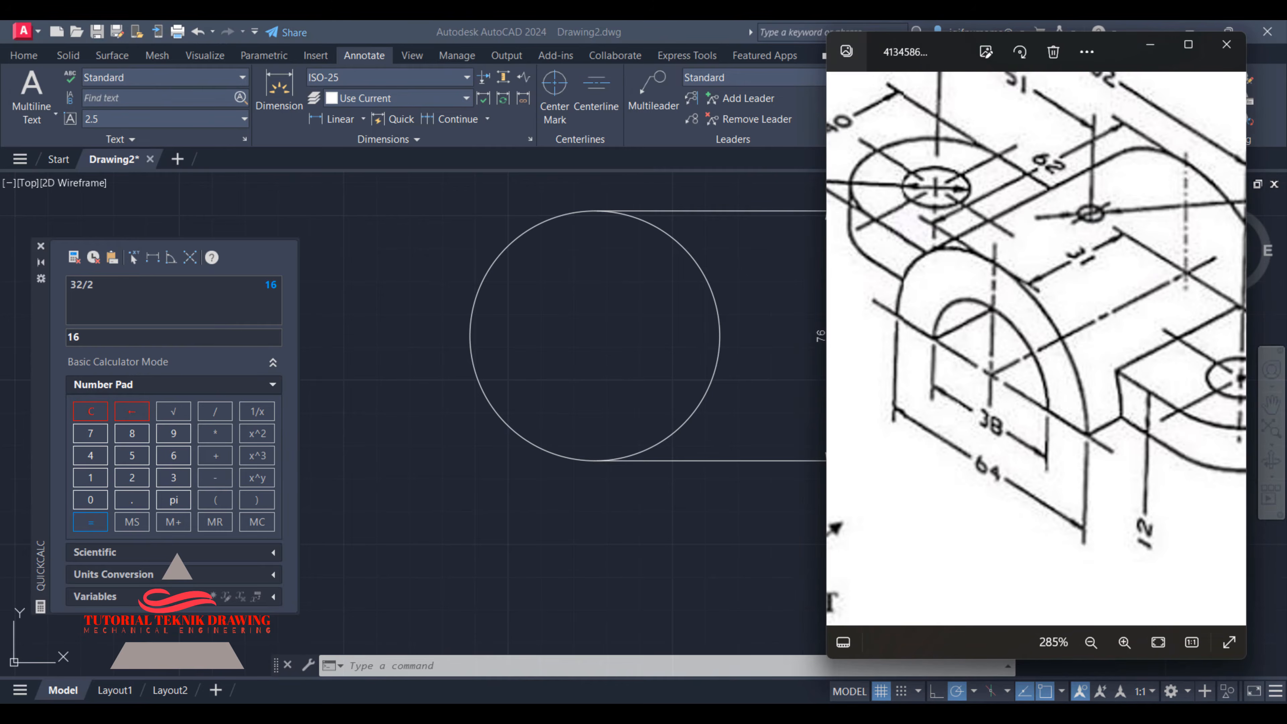
left_click(100, 409)
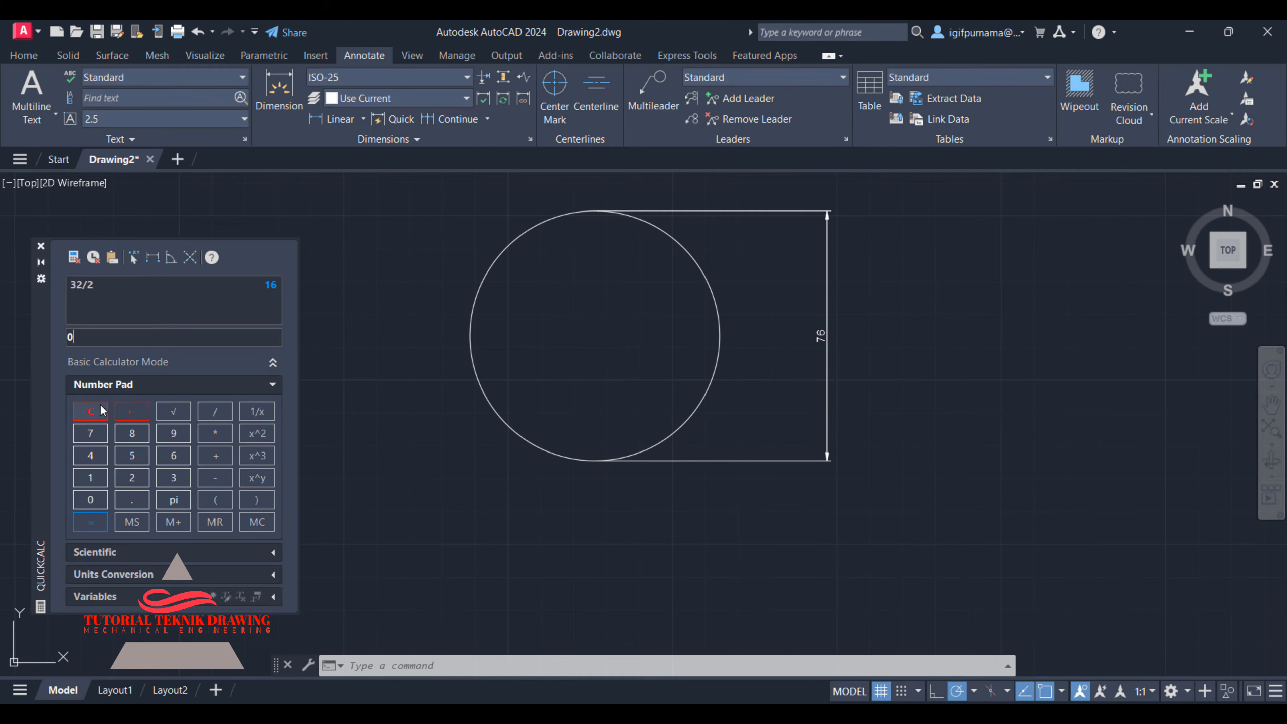
left_click(164, 482)
left_click(132, 434)
left_click(215, 411)
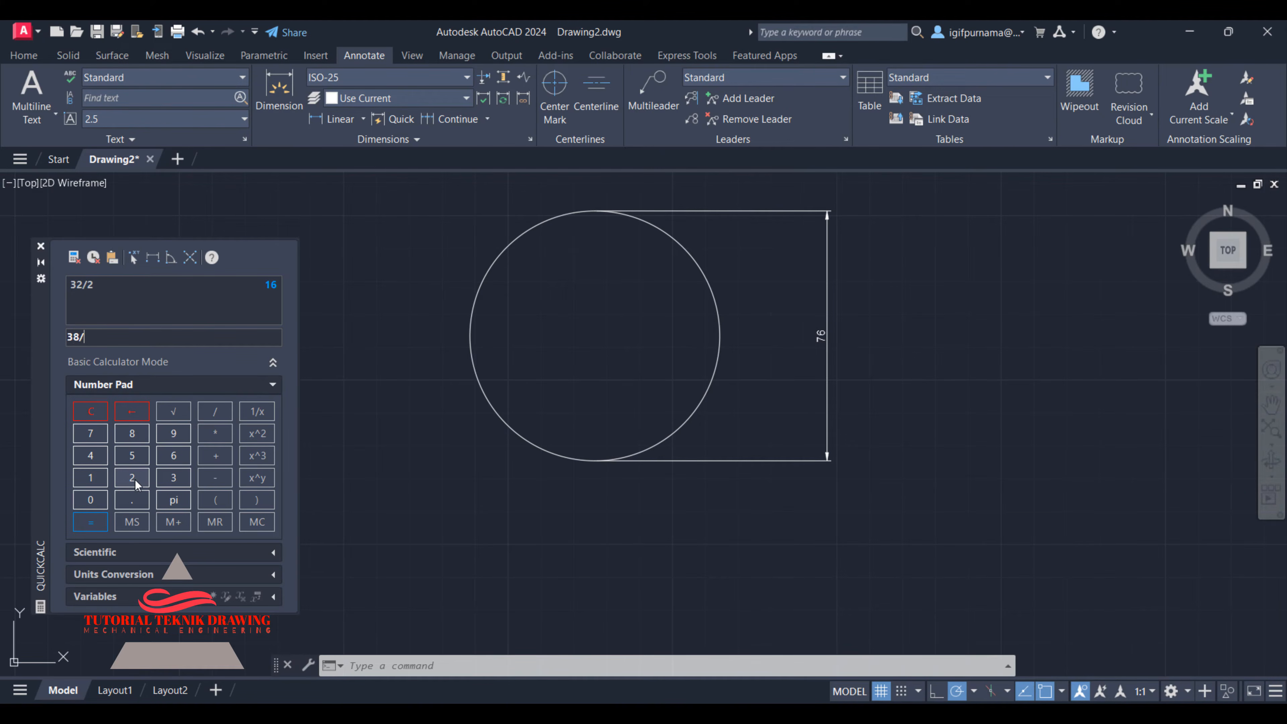
left_click(132, 478)
left_click(90, 521)
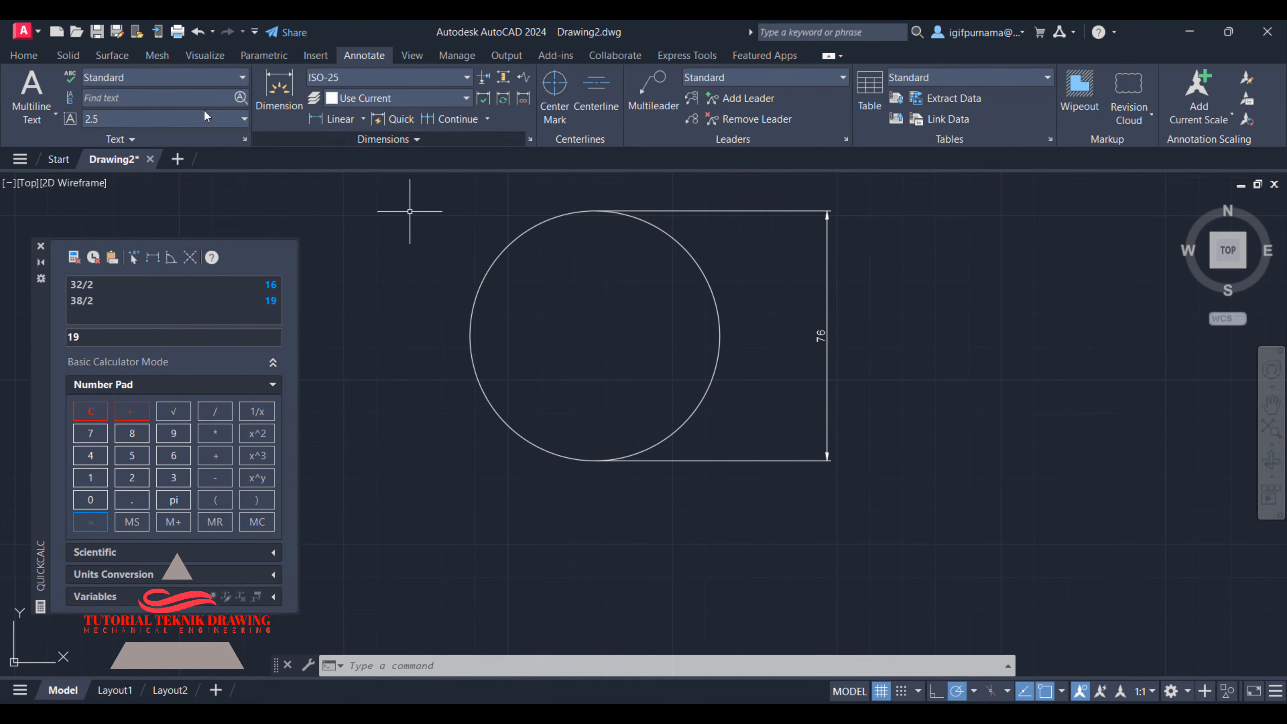
- Draw a circle with radius 19 centred on the existing circle's centre
left_click(24, 55)
left_click(356, 98)
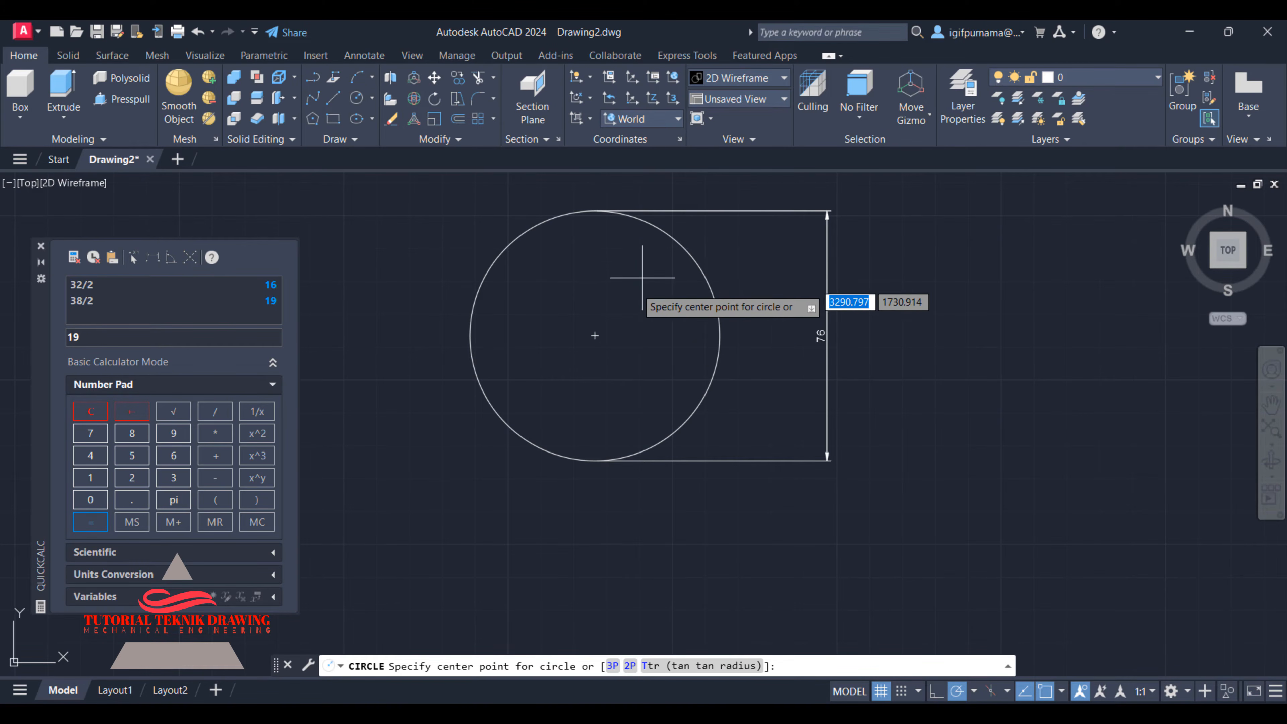
left_click(595, 335)
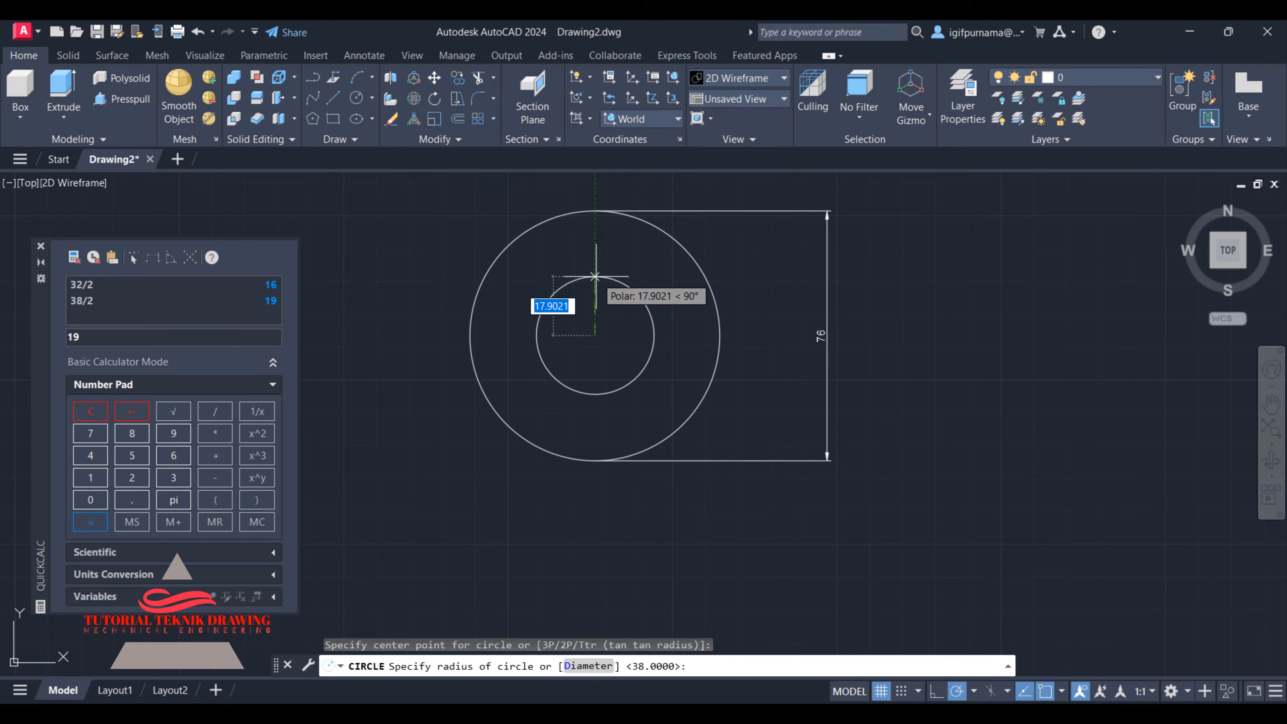
type("10")
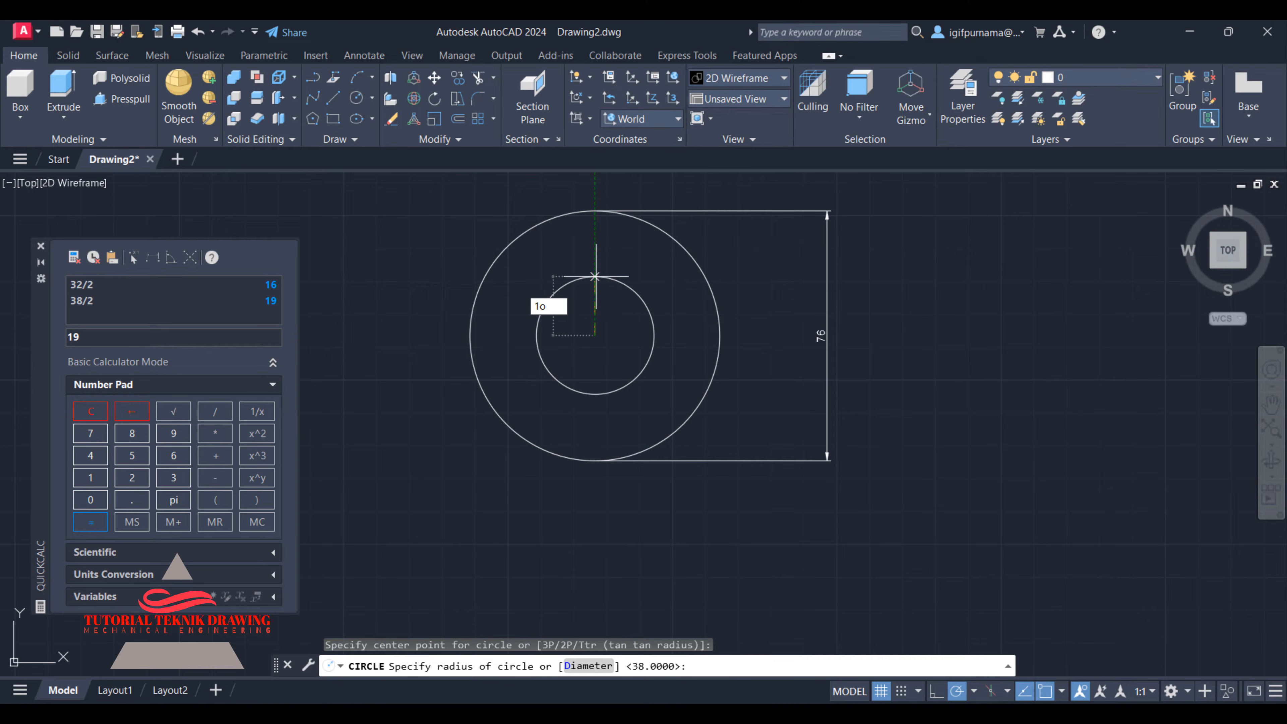
key("Return")
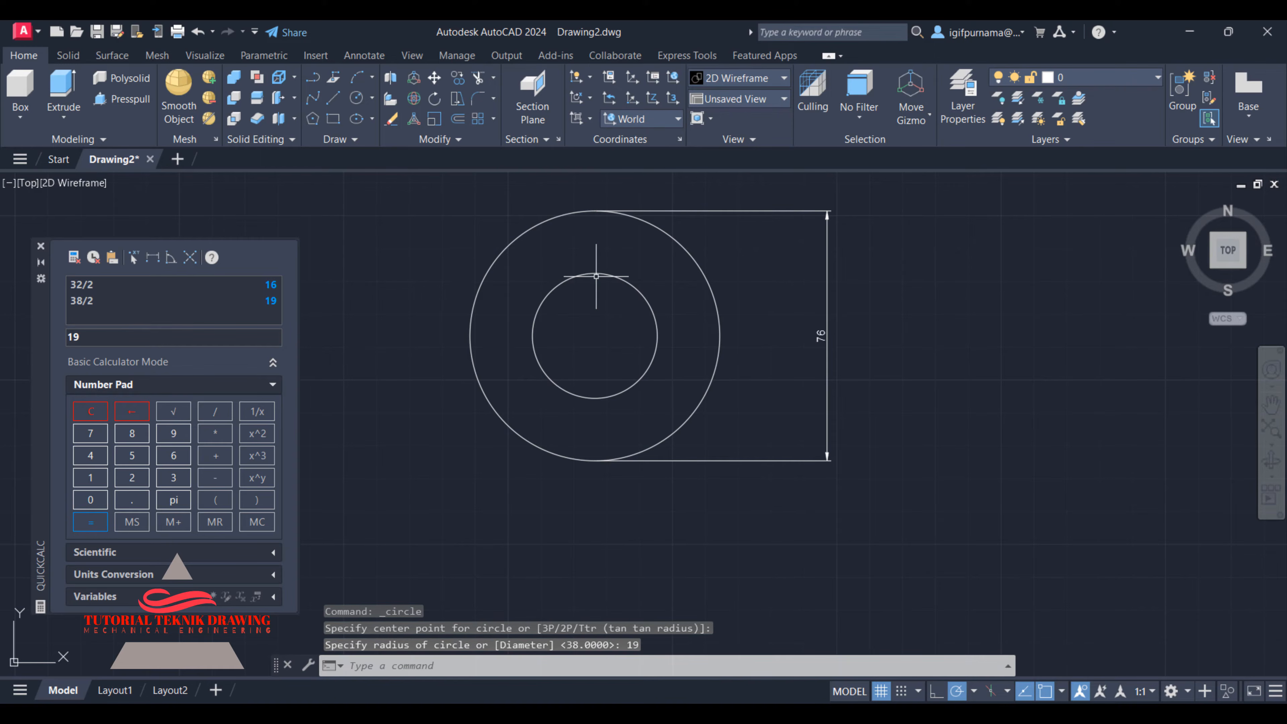
- Erase the outer circle and its linear dimension
left_click(391, 119)
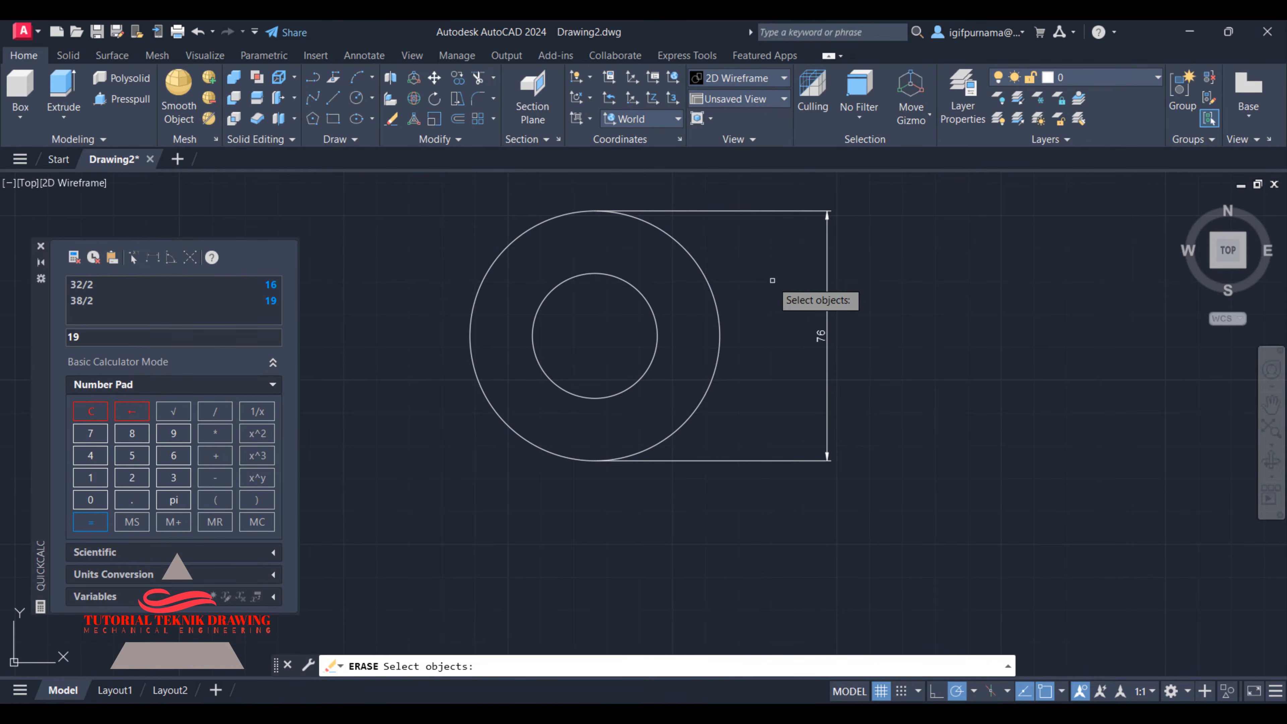
left_click(772, 280)
left_click(637, 172)
key("Return")
- Add a horizontal linear dimension across the circle's full width, placed below the circle
left_click(364, 55)
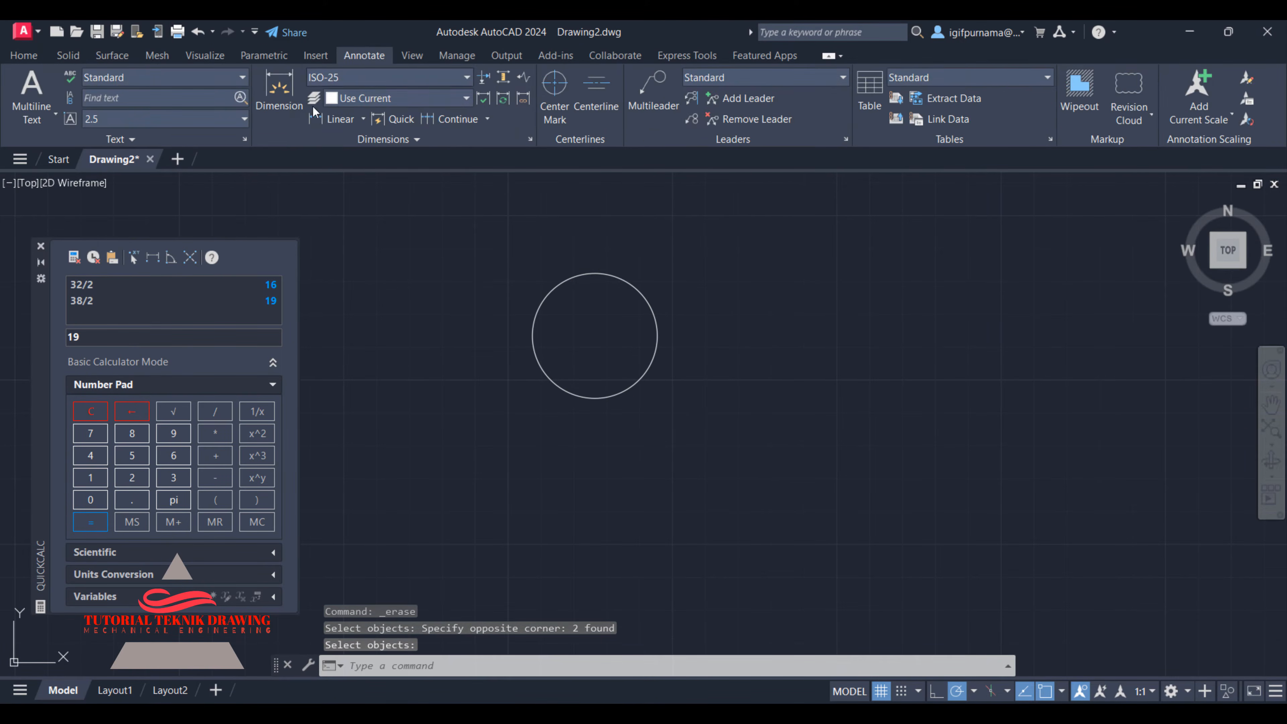
left_click(279, 91)
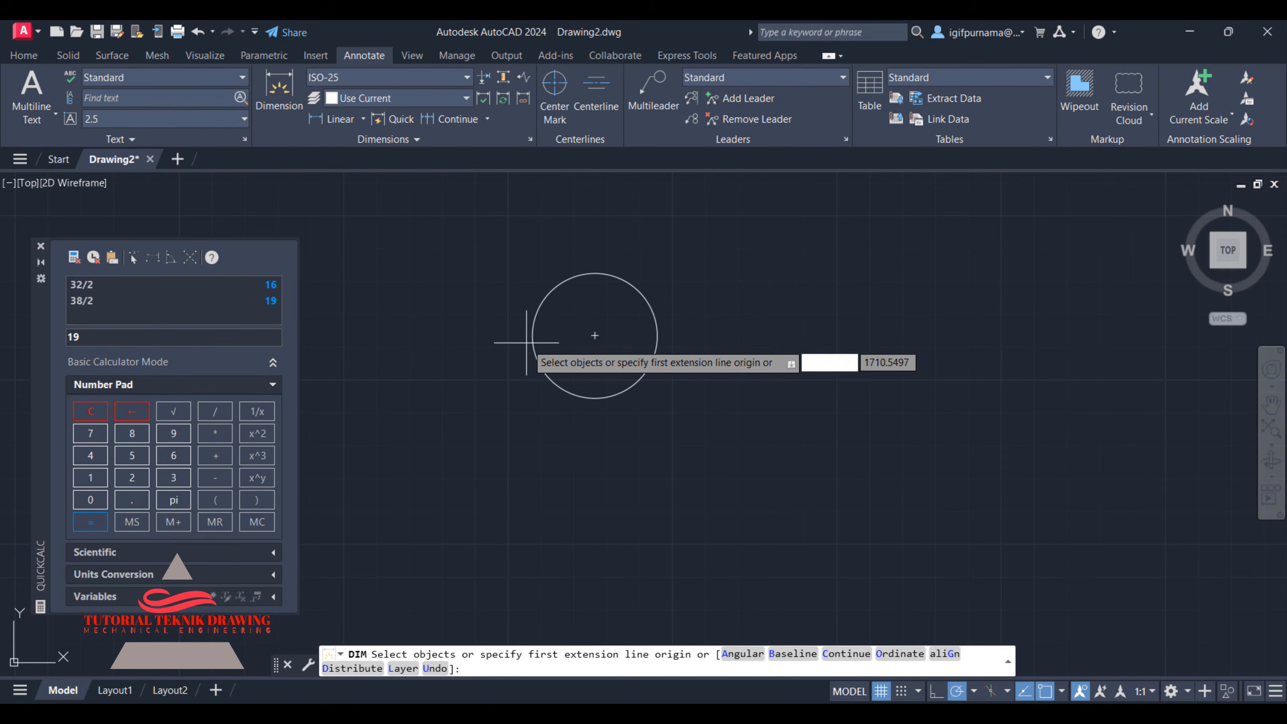
key("Return")
left_click(531, 337)
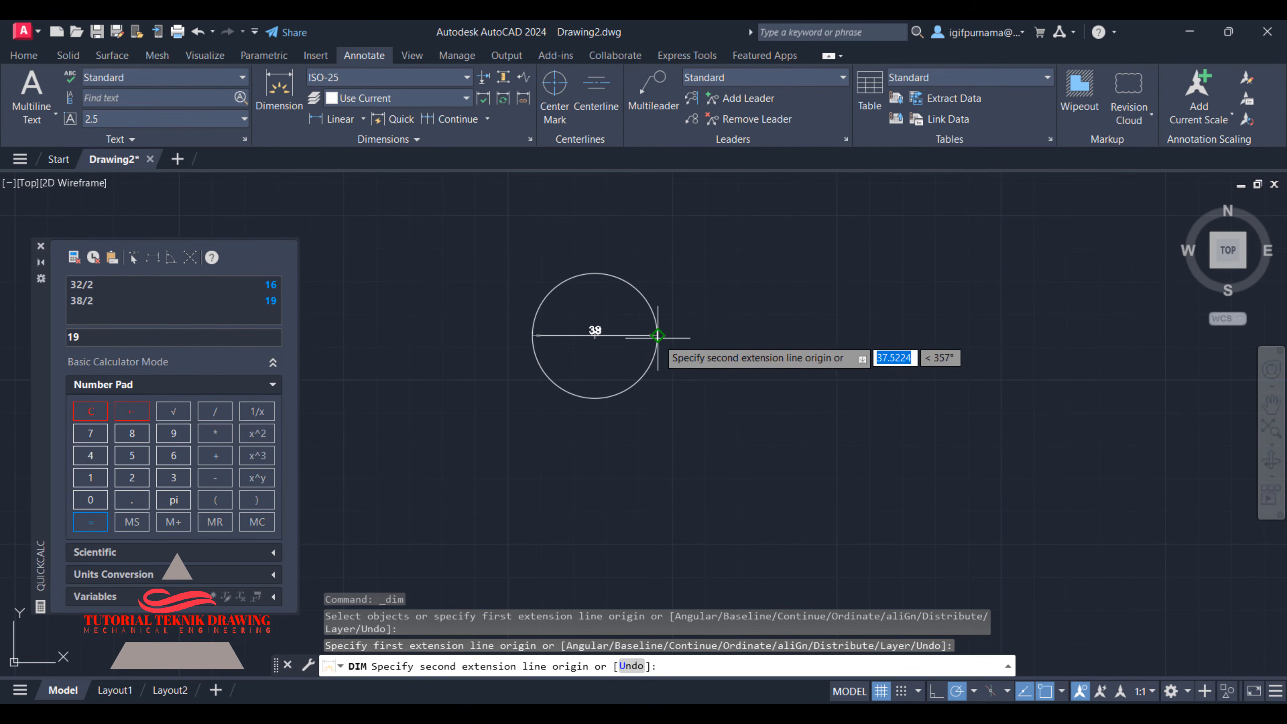
left_click(658, 335)
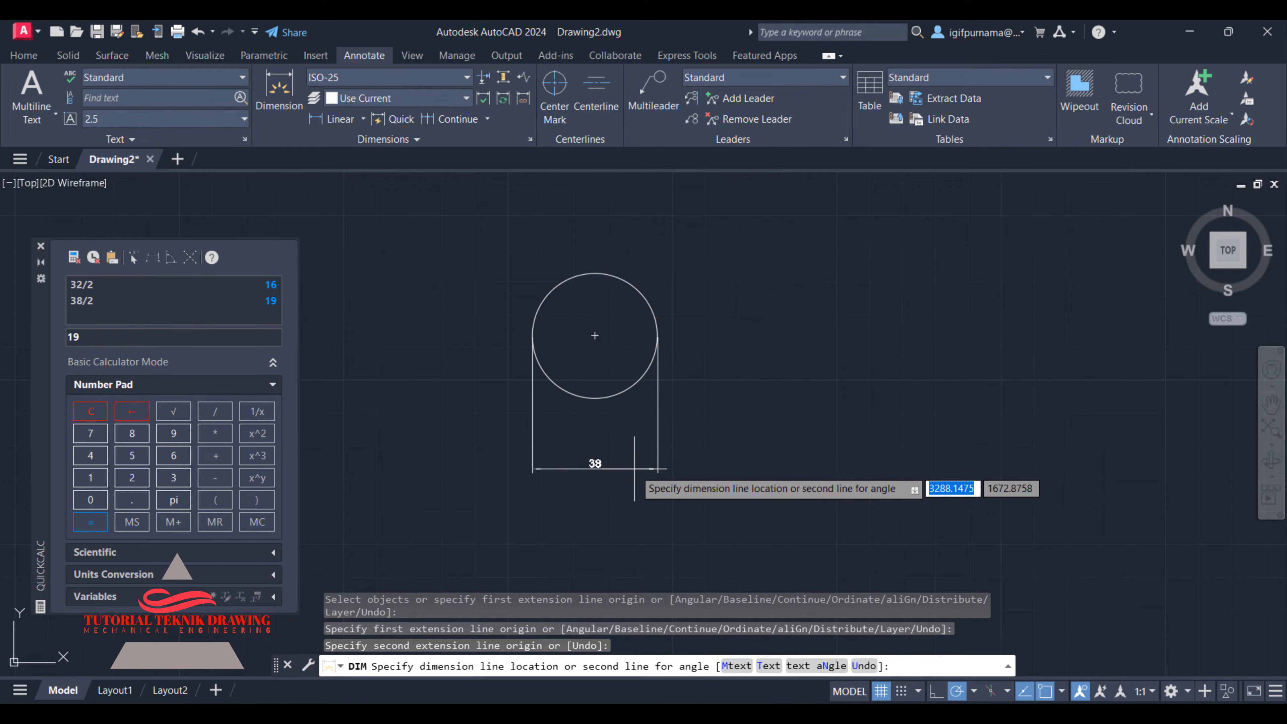
left_click(634, 452)
right_click(756, 307)
left_click(793, 320)
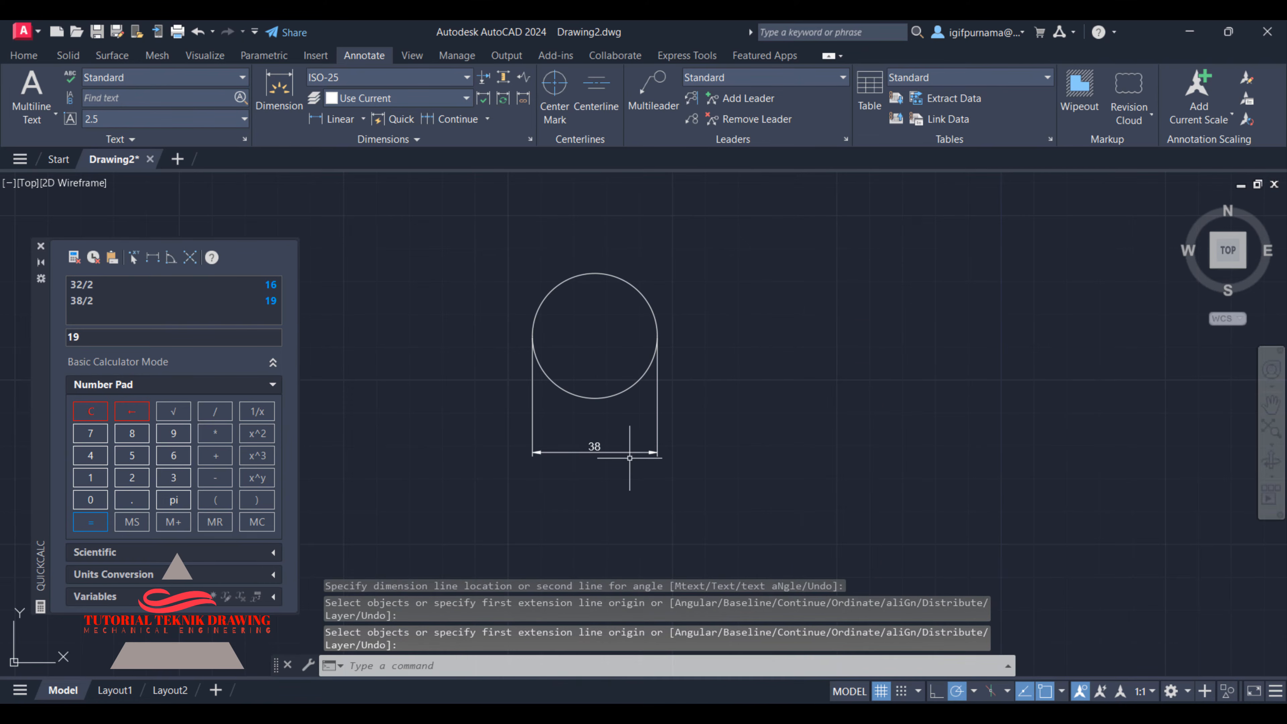
- Check the outer arch width in the reference image and calculate 64/2 with QuickCalc
key("alt+Tab")
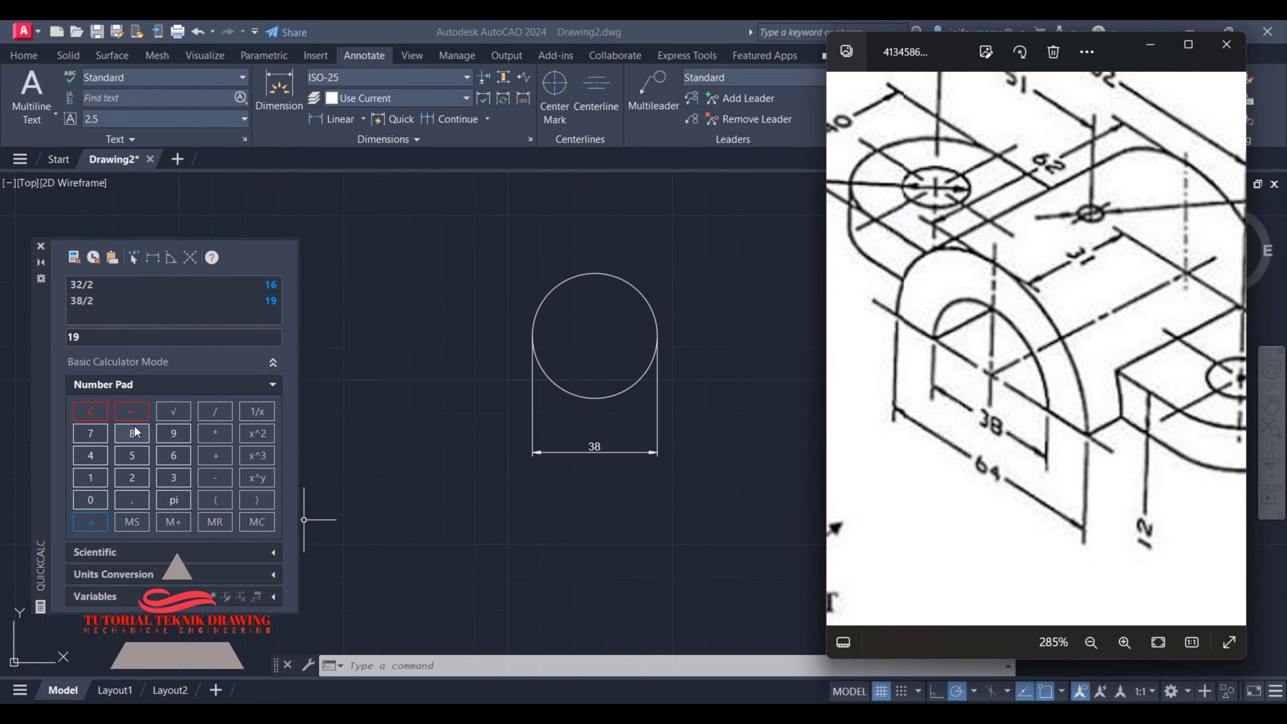
left_click(96, 413)
left_click(173, 455)
left_click(90, 455)
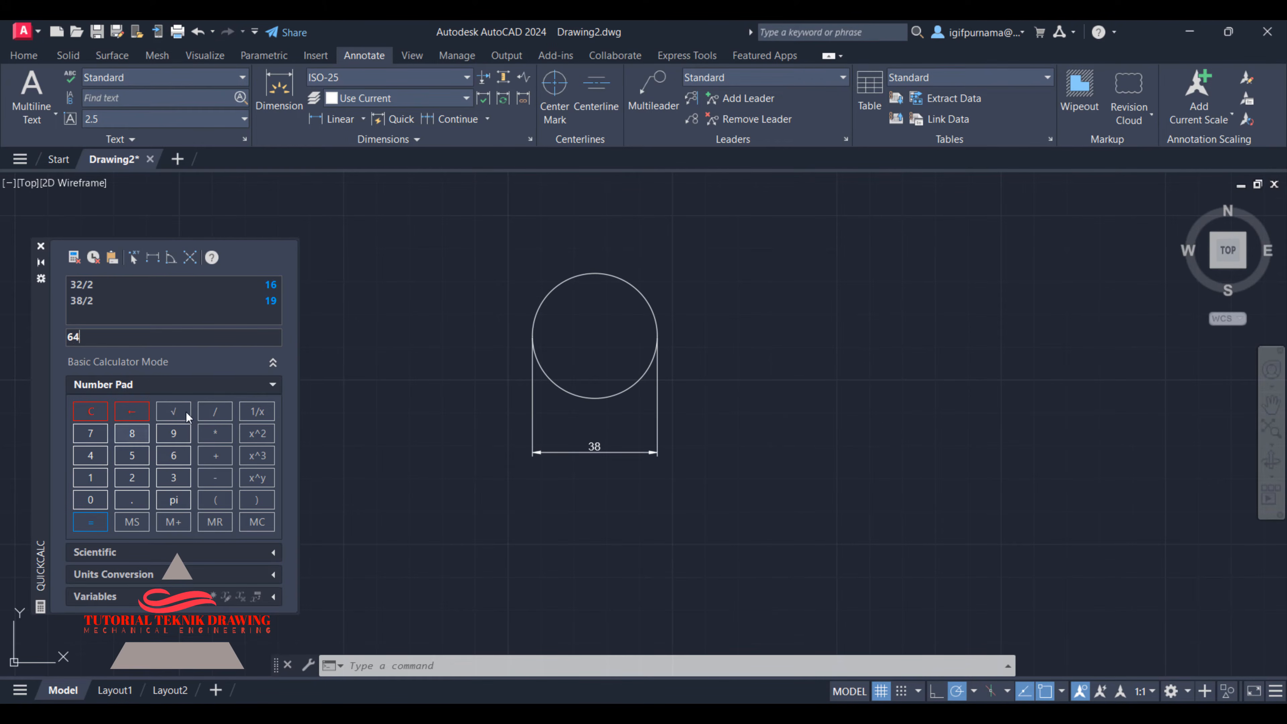
left_click(215, 411)
left_click(132, 478)
left_click(90, 521)
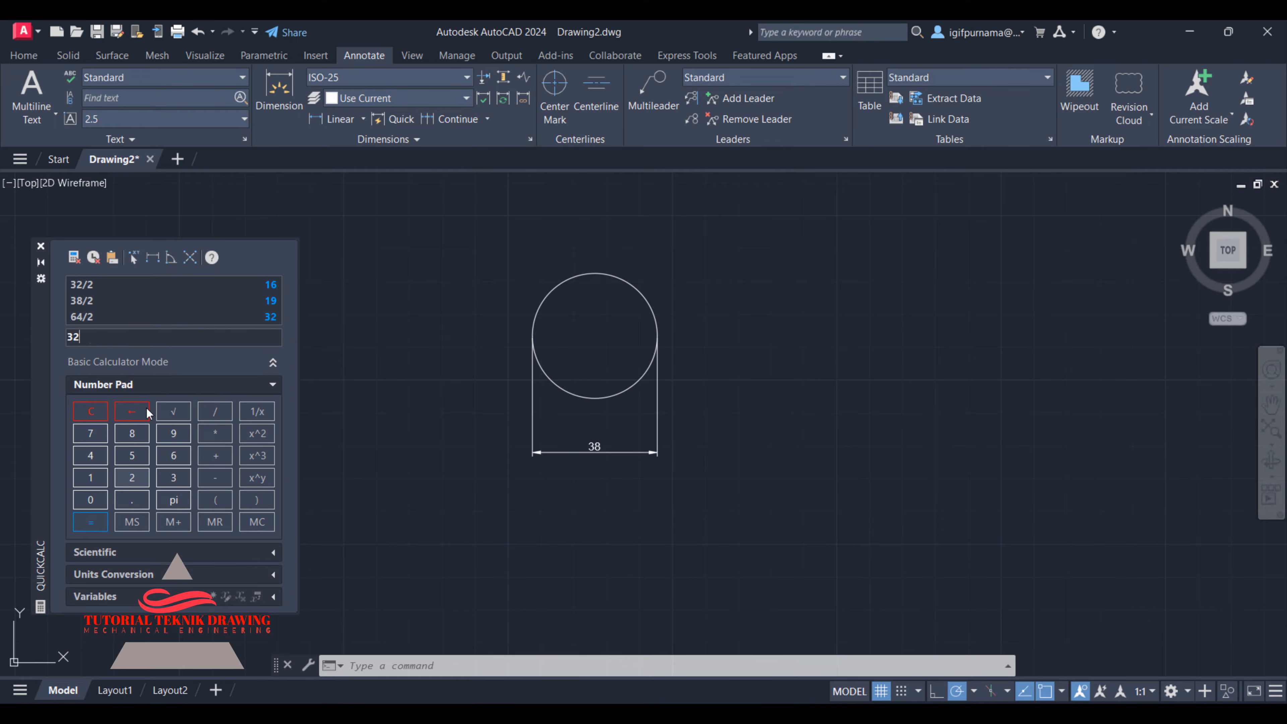
- Draw a circle with radius 32 concentric with the existing circle
left_click(34, 62)
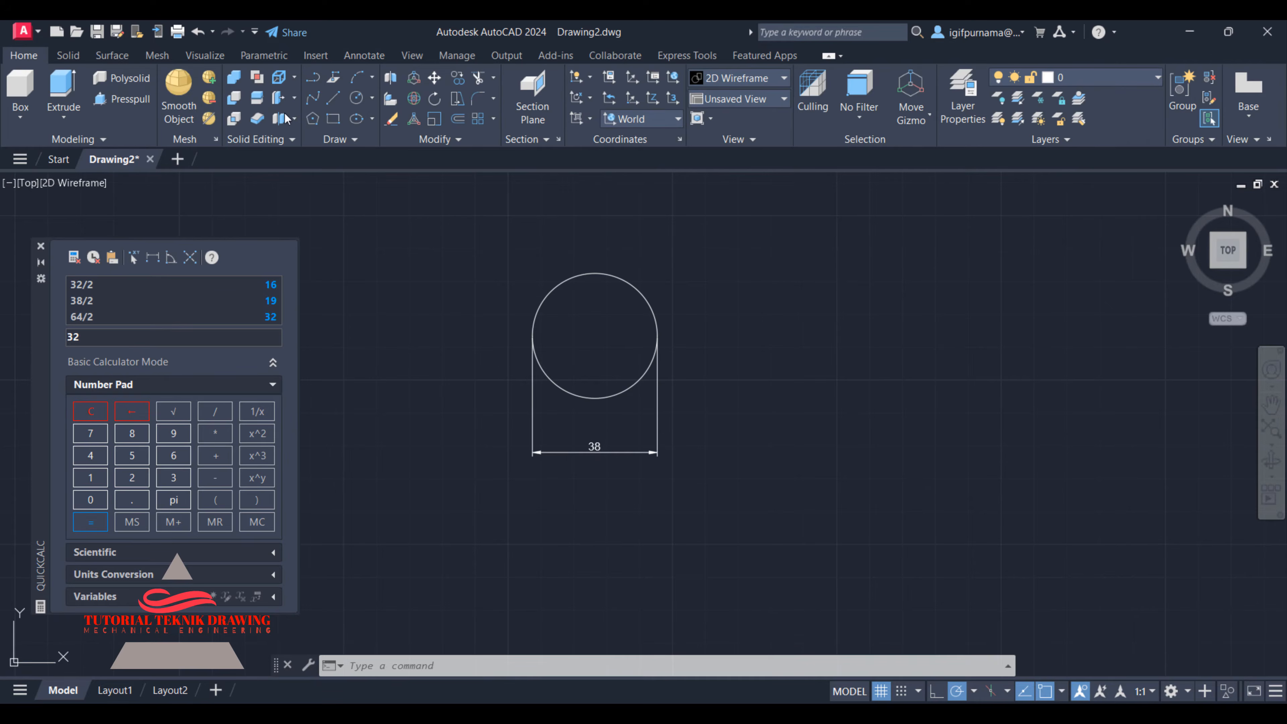
left_click(357, 99)
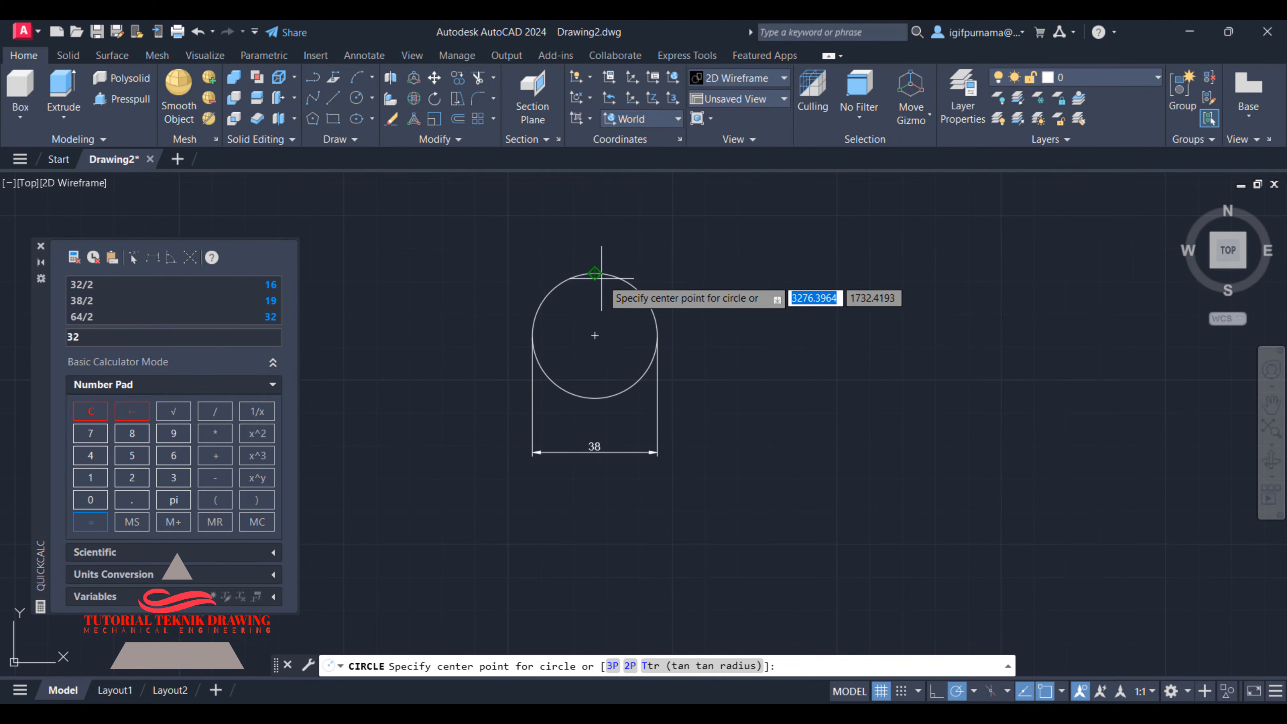
left_click(595, 335)
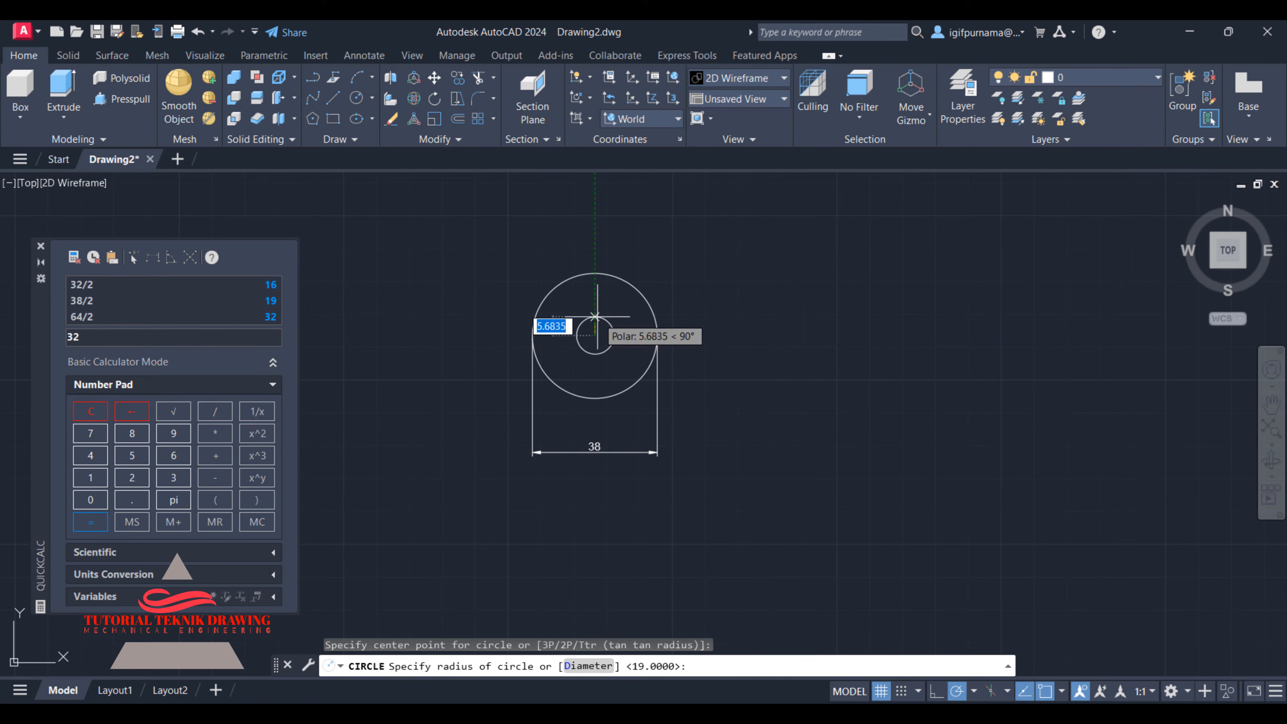
type("32")
key("Return")
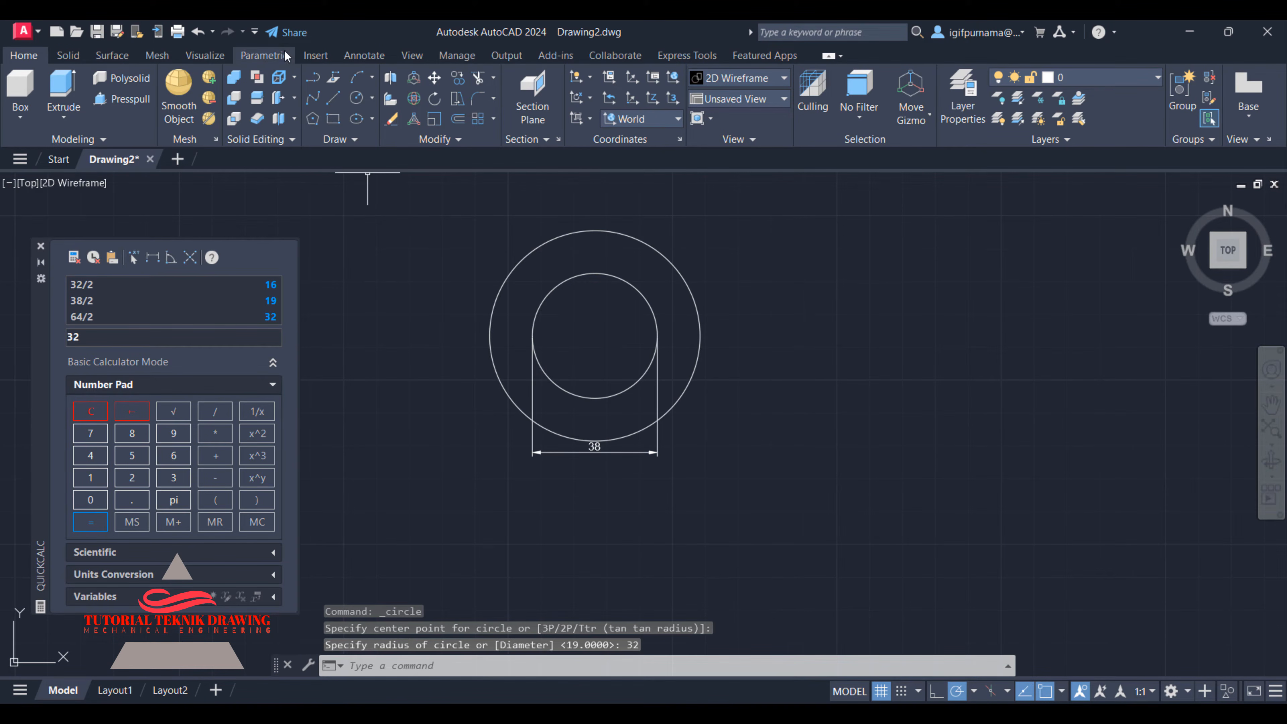
- Dimension the outer circle's full width horizontally, placing the dimension below the inner circle's dimension
left_click(364, 54)
left_click(294, 87)
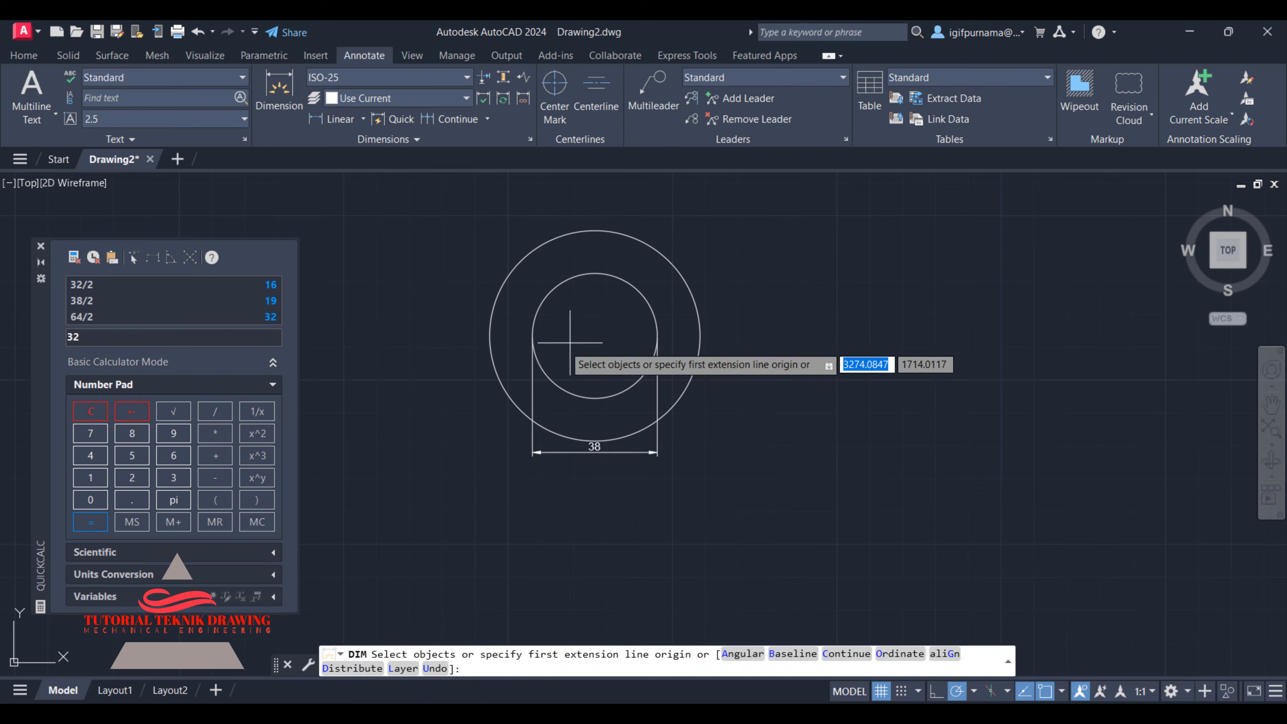
key("Return")
left_click(489, 335)
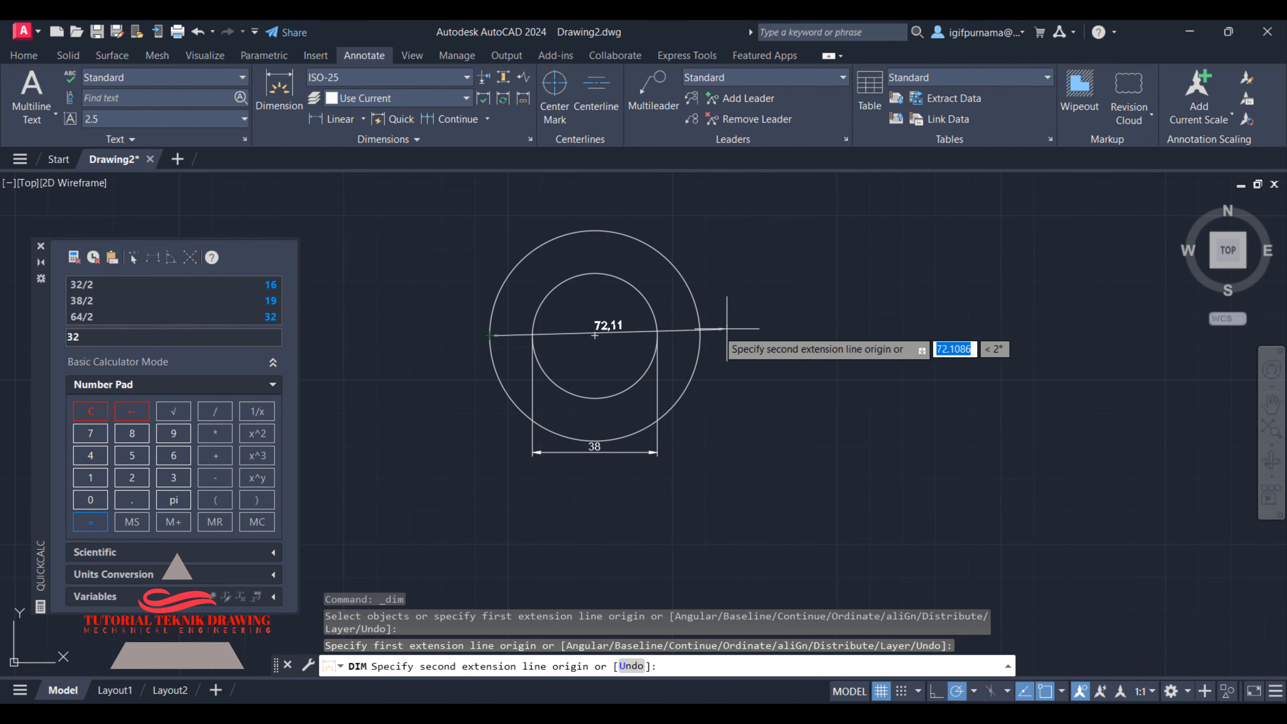
left_click(700, 335)
left_click(677, 488)
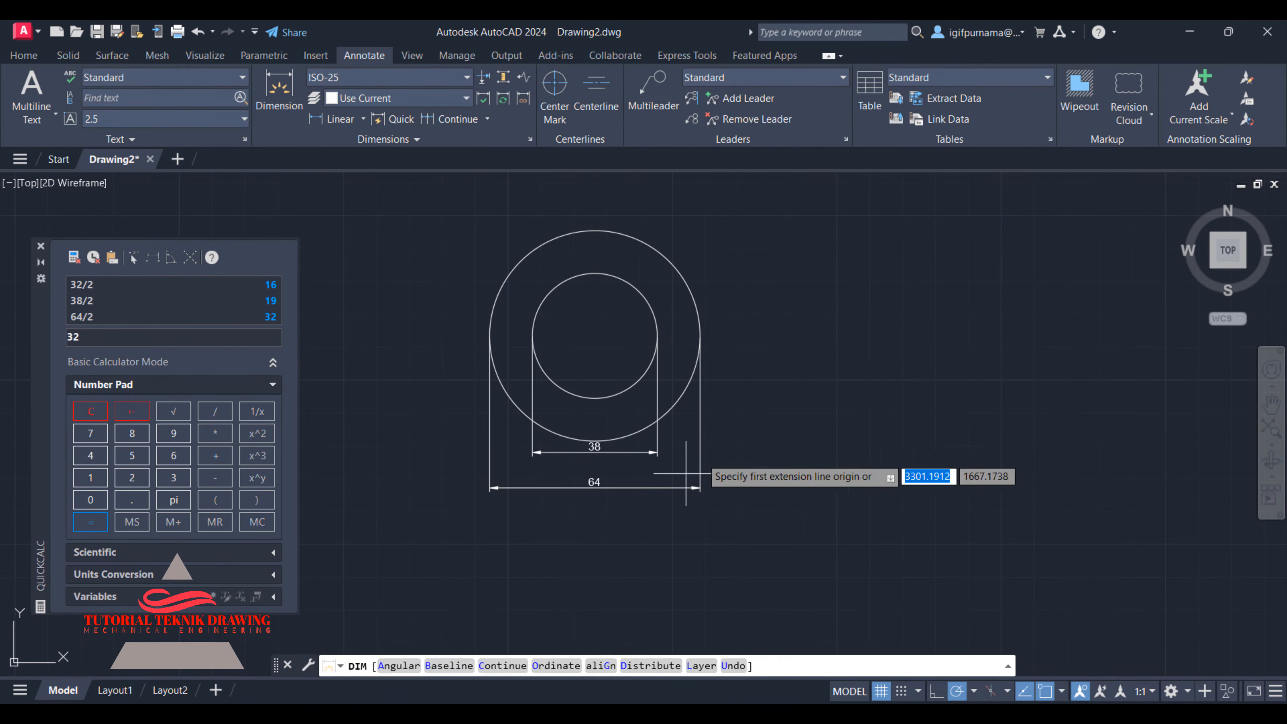
right_click(847, 287)
left_click(866, 298)
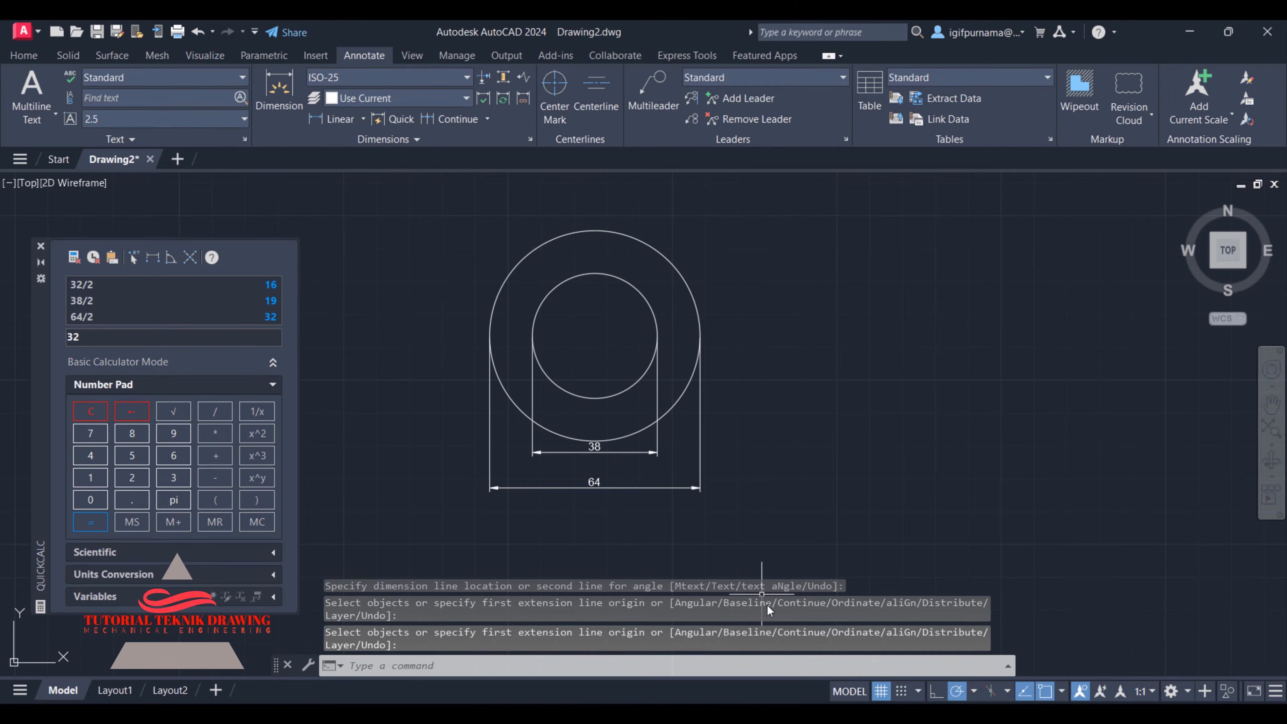
- Erase both horizontal dimensions below the circles
left_click(23, 55)
left_click(392, 119)
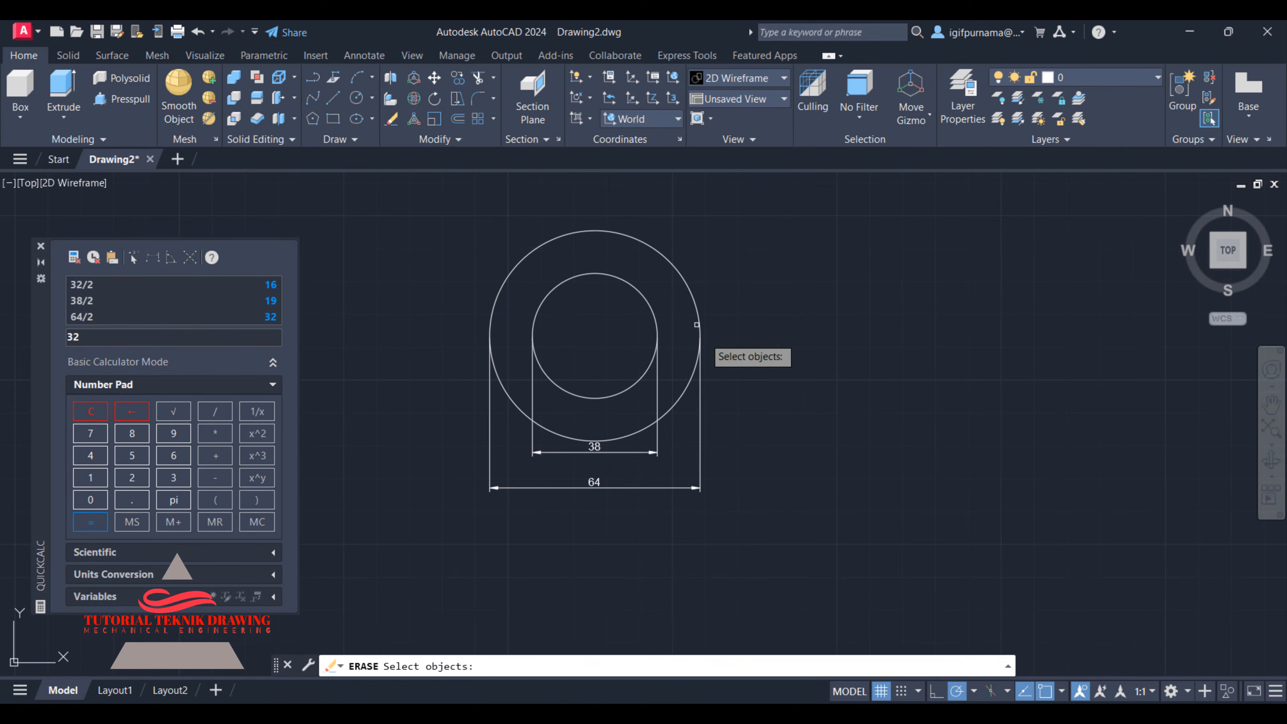
left_click(714, 489)
left_click(620, 431)
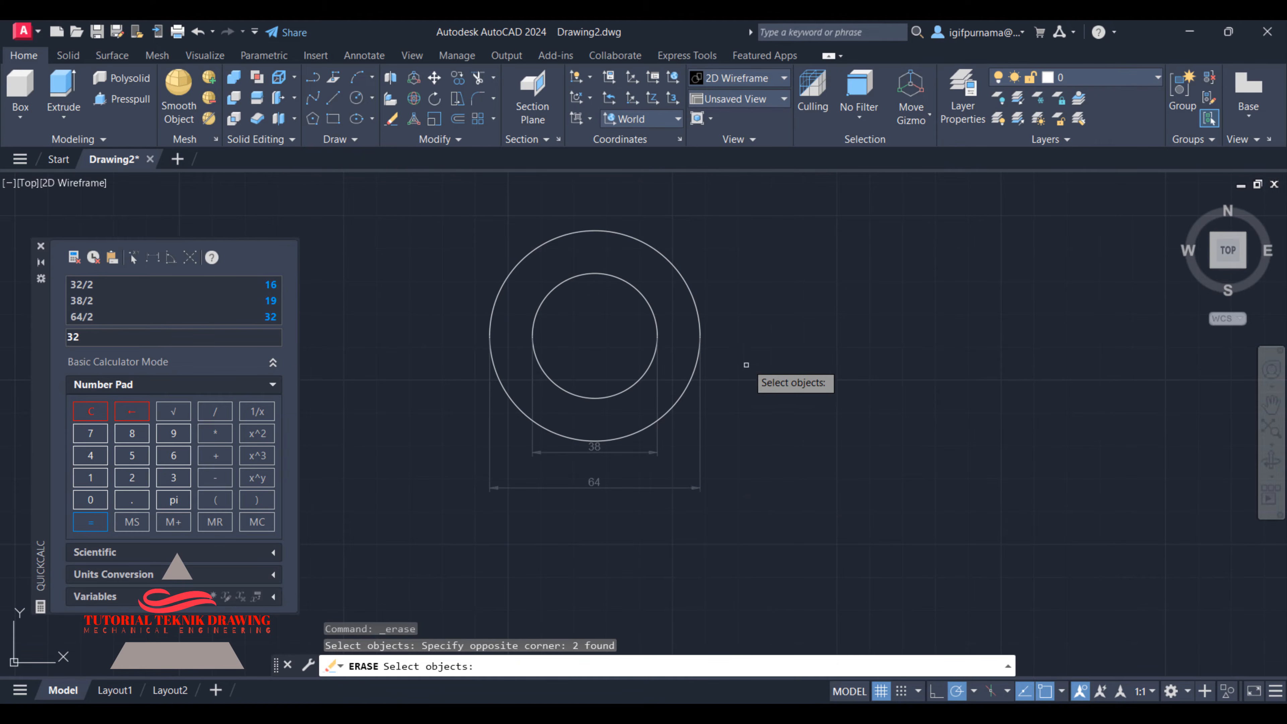
key("Return")
- Check the arch in the reference image and draw a horizontal line across the outer circle from its left to its right quadrant
middle_click_drag(806, 272, 622, 277)
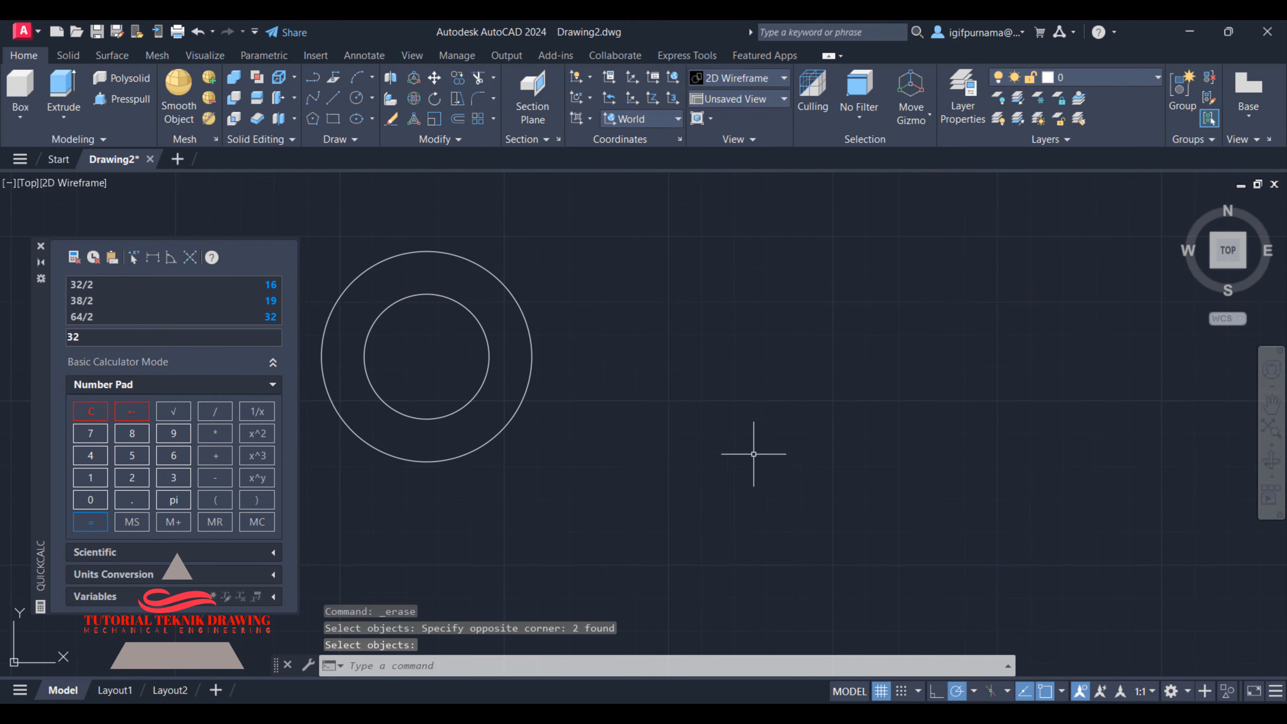
middle_click_drag(501, 245, 614, 275)
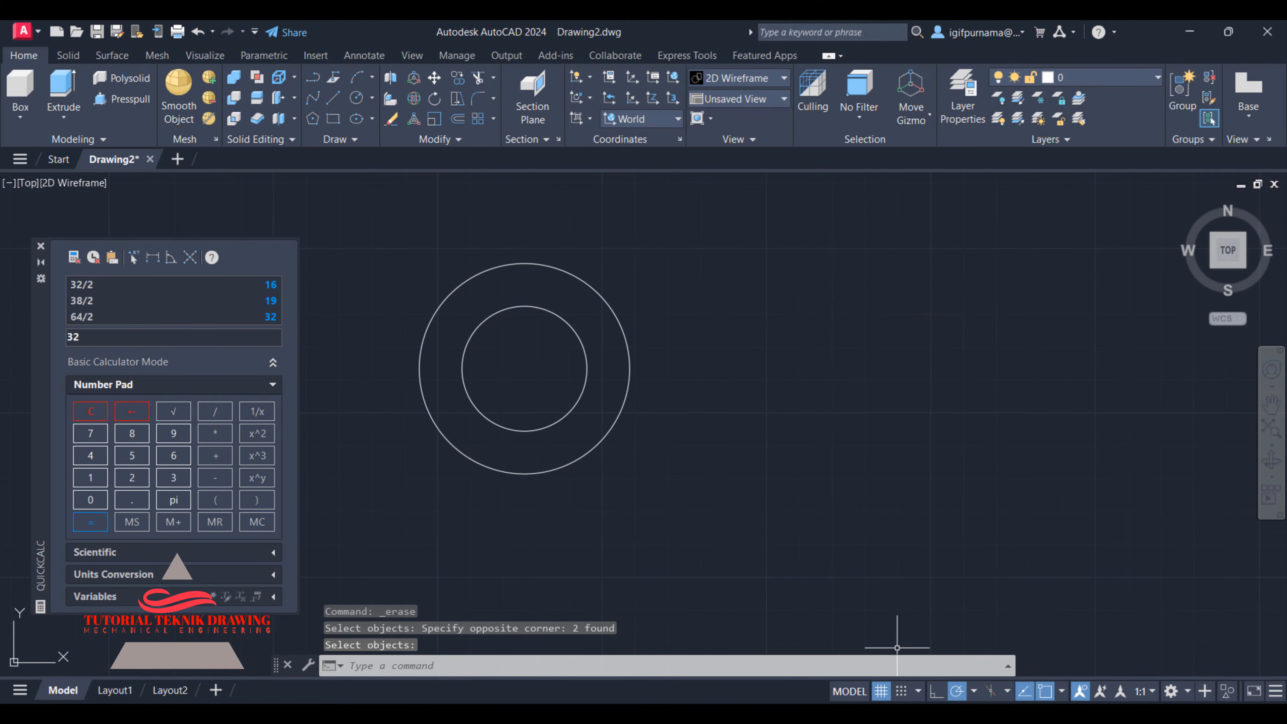
key("alt+Tab")
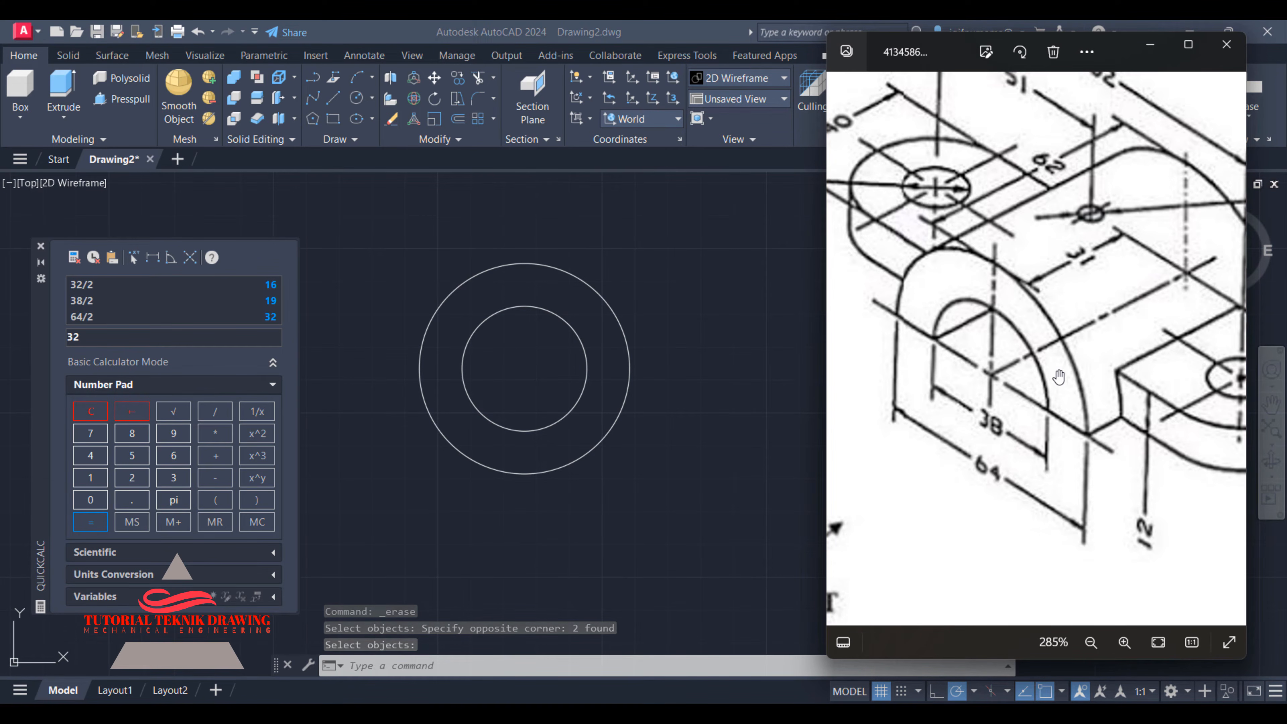
left_click(524, 184)
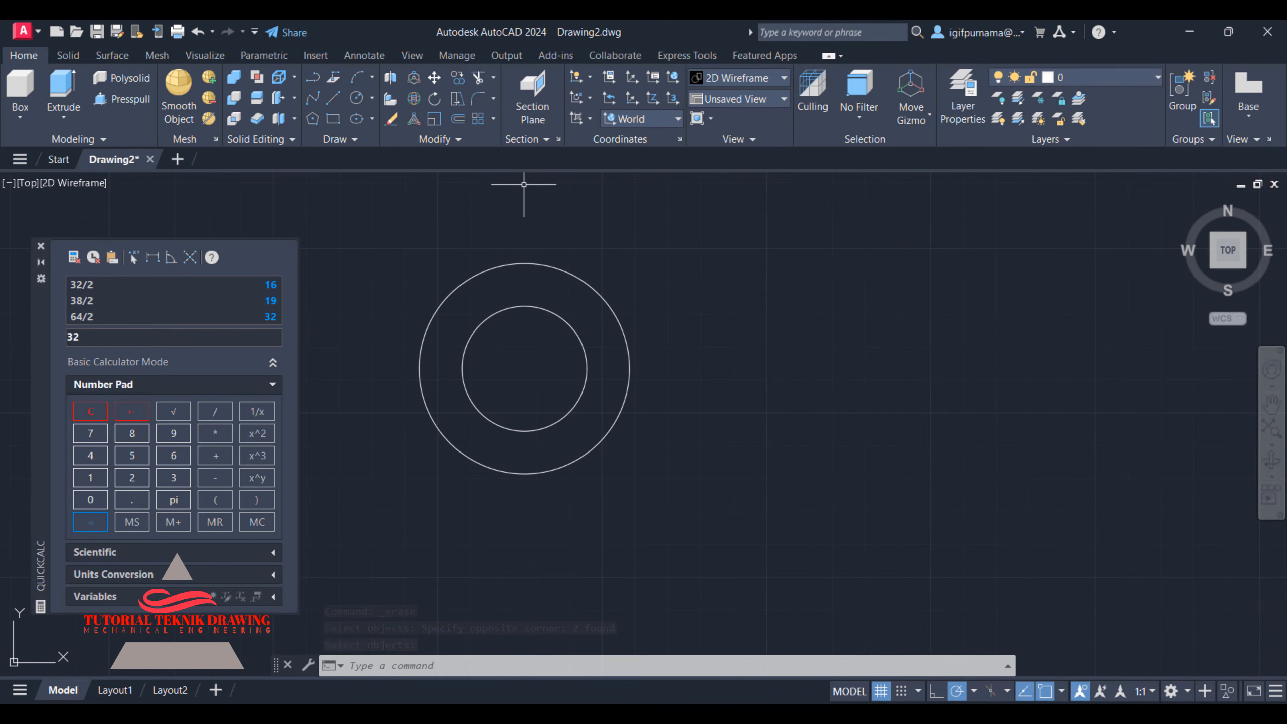
left_click(333, 99)
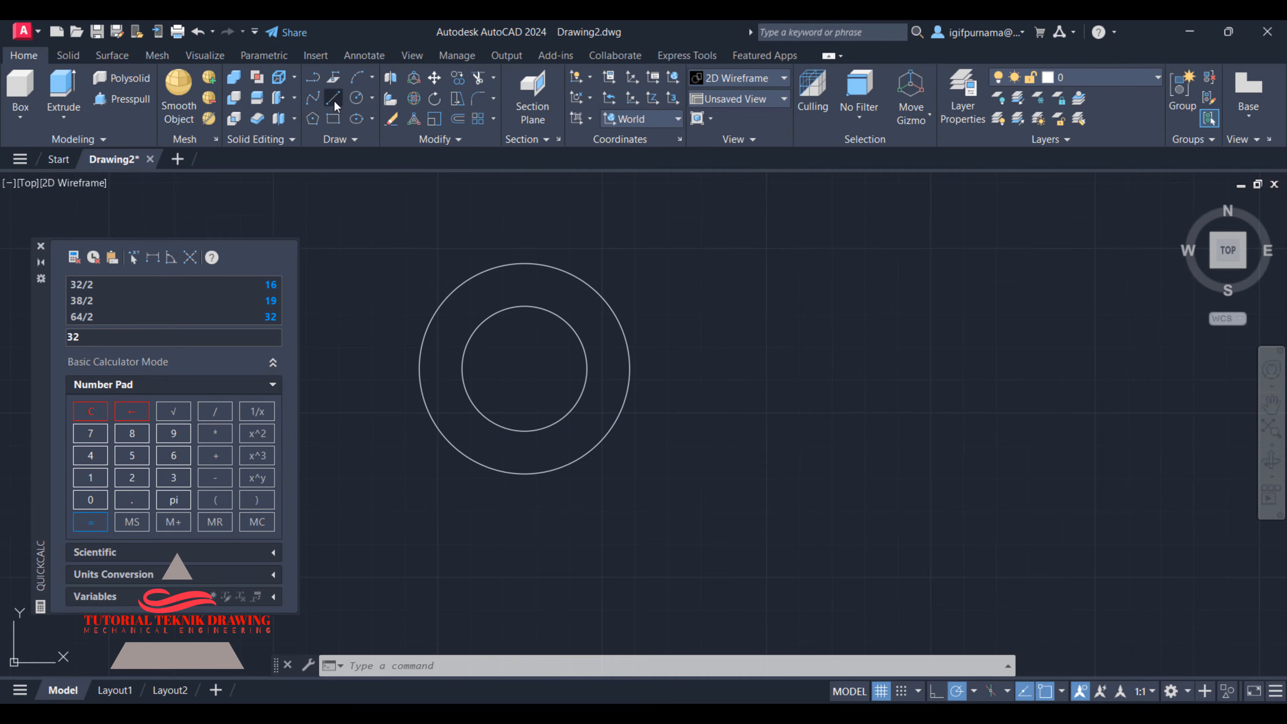
left_click(420, 368)
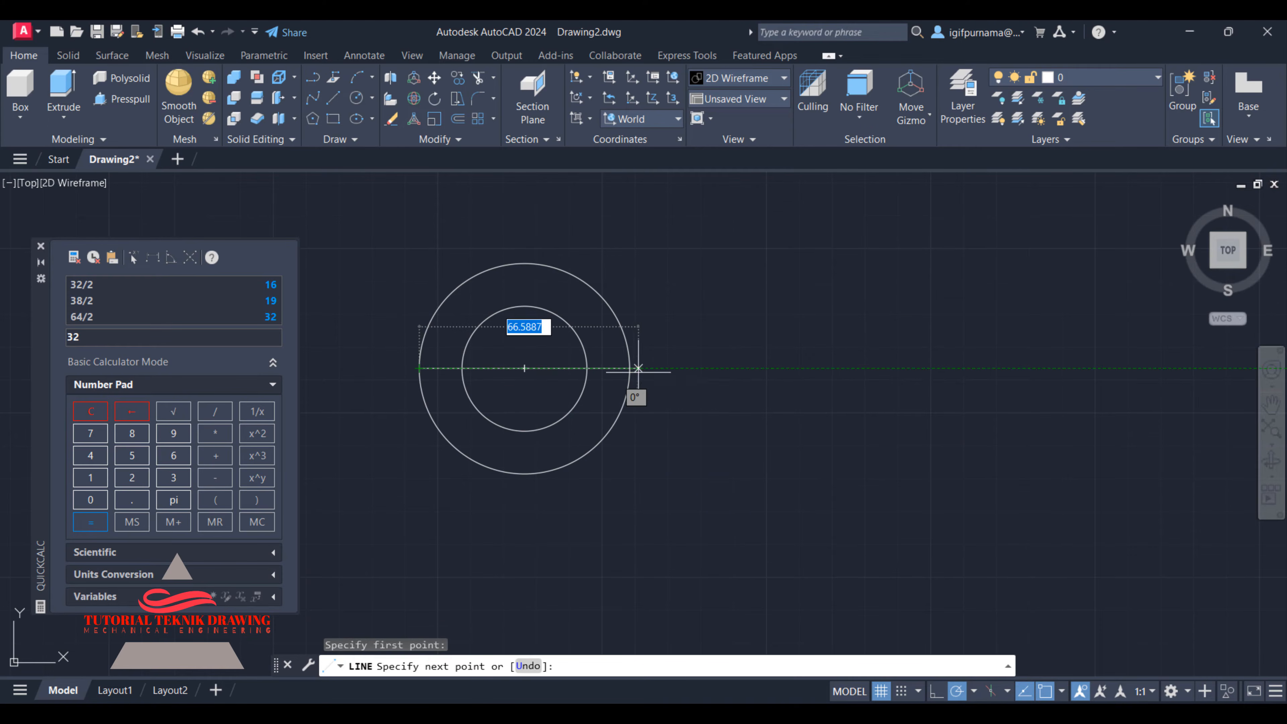
right_click(630, 369)
left_click(659, 382)
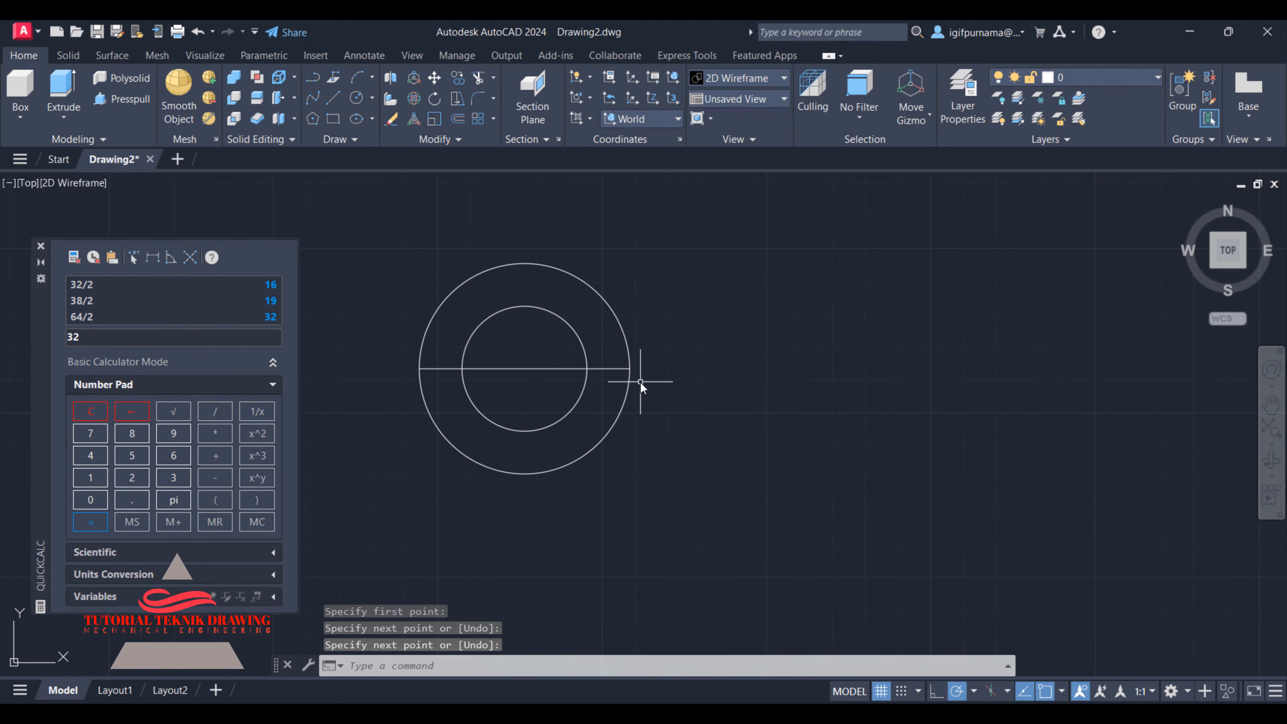
- Trim away the lower halves of the inner and outer circles at the horizontal line
left_click(479, 79)
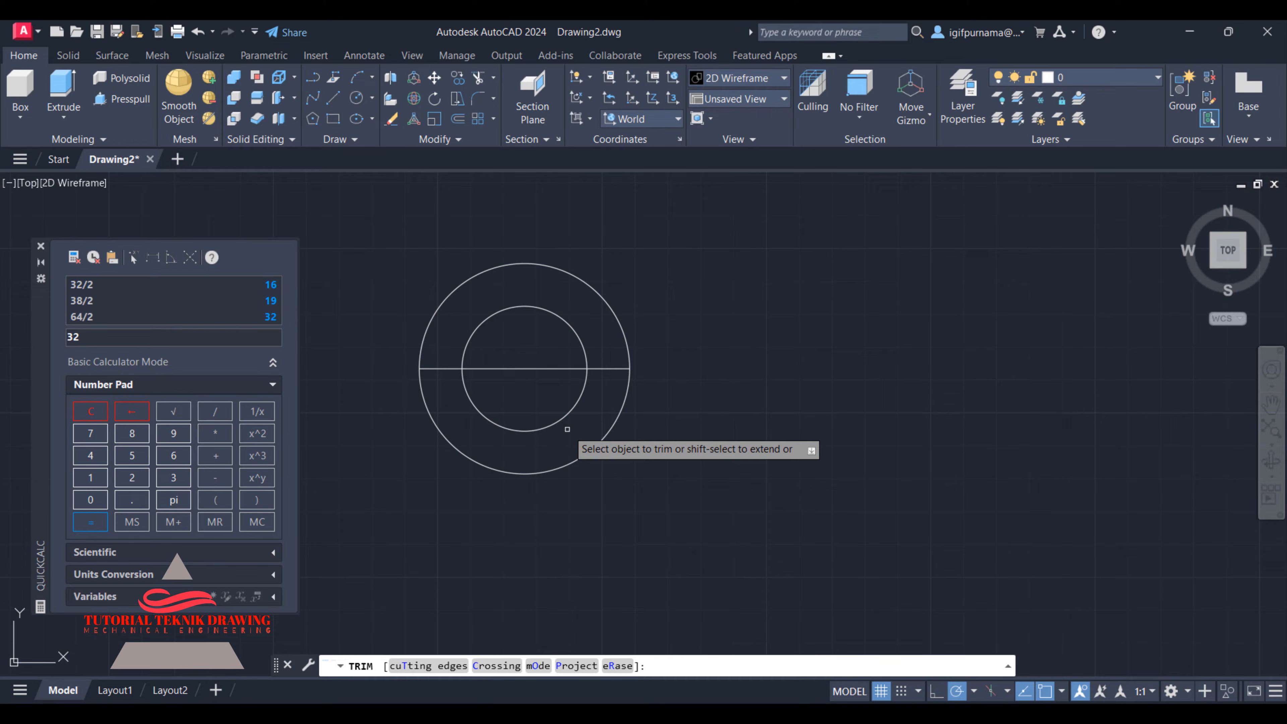
left_click(555, 425)
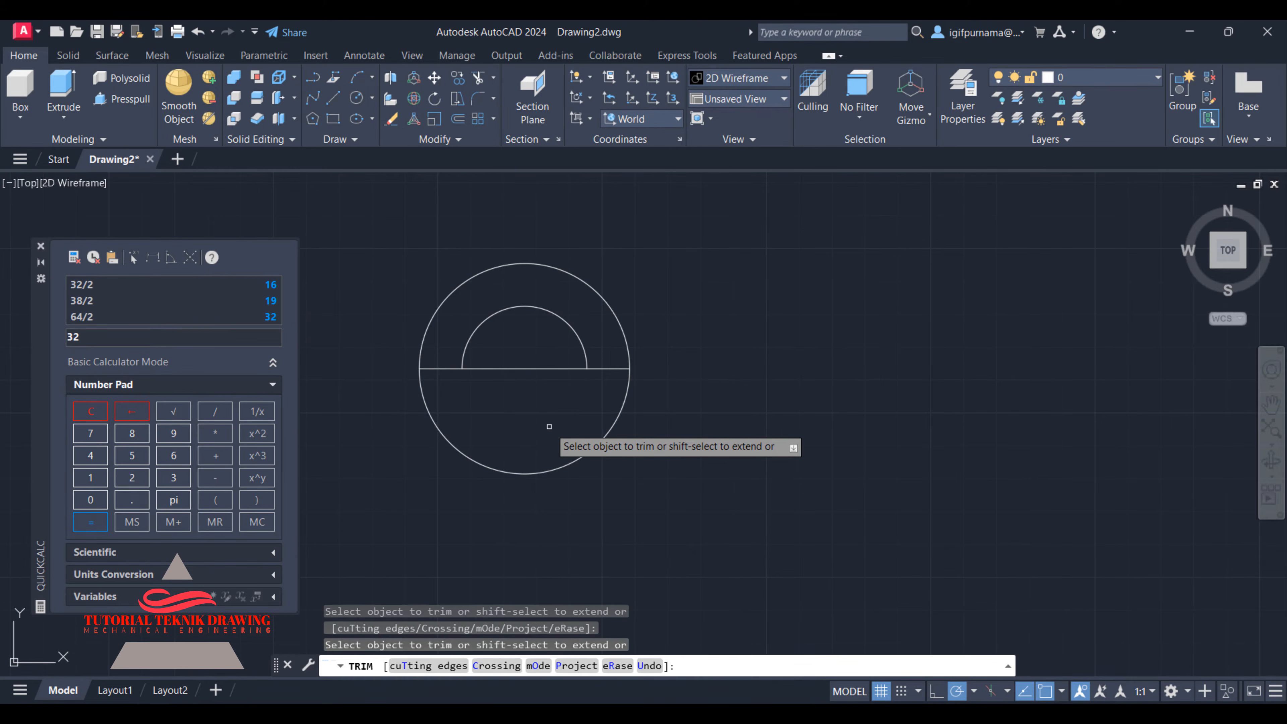
left_click(554, 472)
right_click(629, 399)
left_click(658, 425)
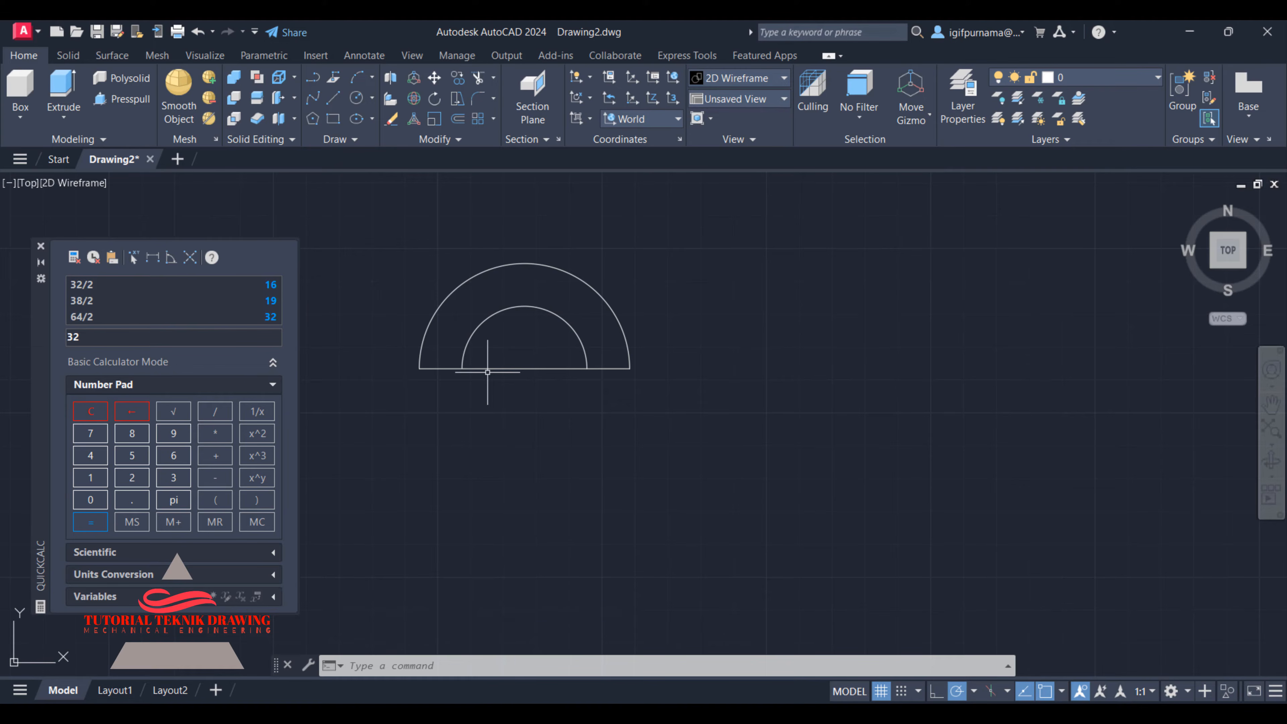
- Trim the part of the horizontal line that lies between the ends of the inner arc
left_click(479, 78)
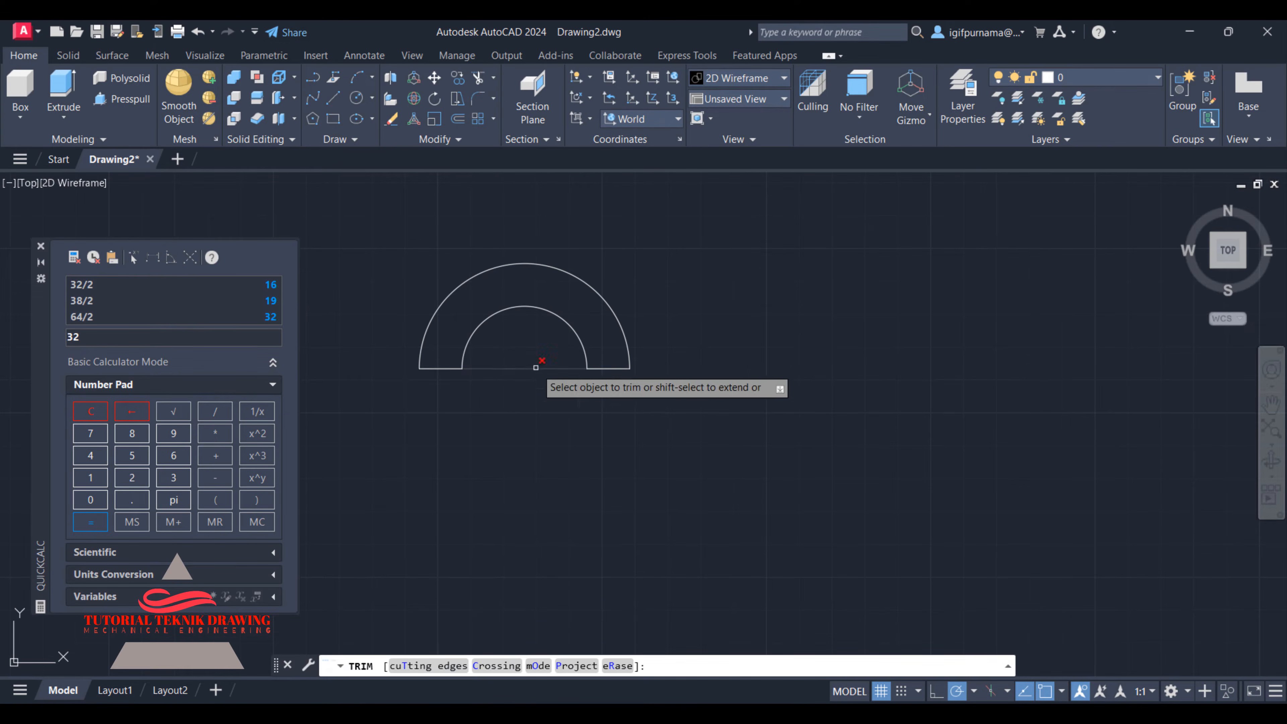
left_click(532, 369)
right_click(719, 274)
left_click(735, 275)
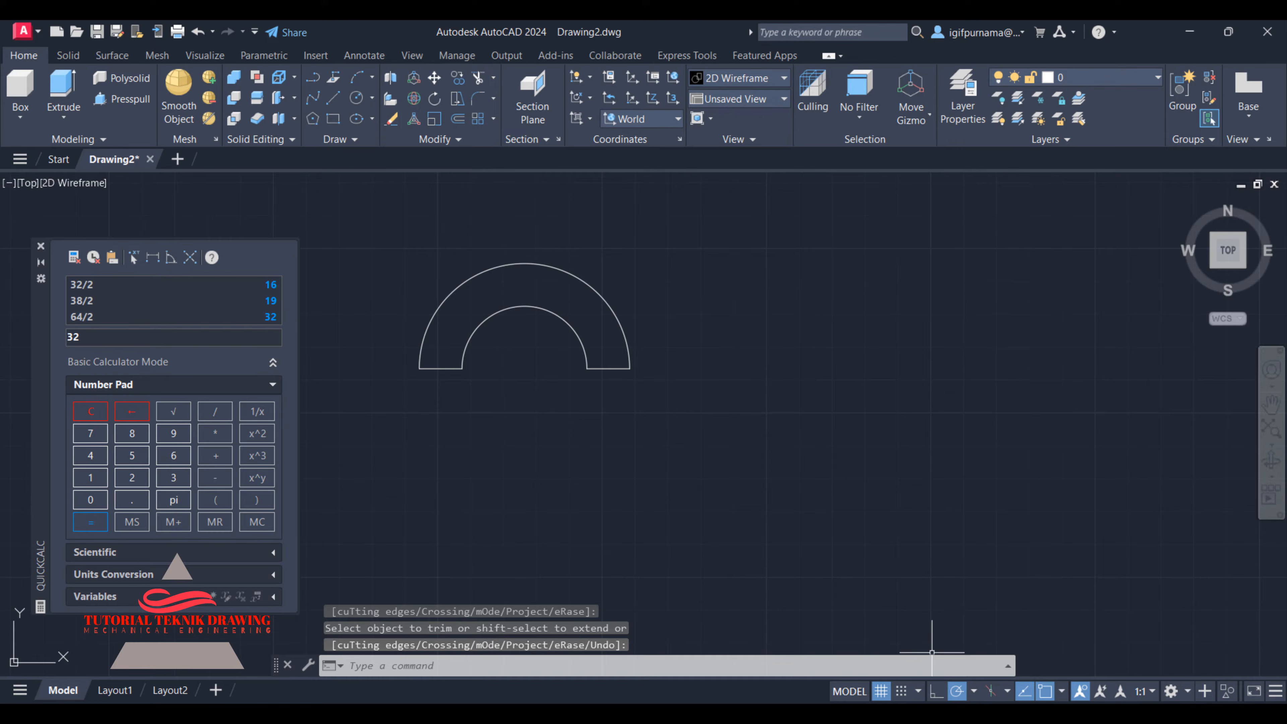
- Examine the reference image for the arch's length, the small through hole's position and the spacing of the side lugs
left_click(934, 714)
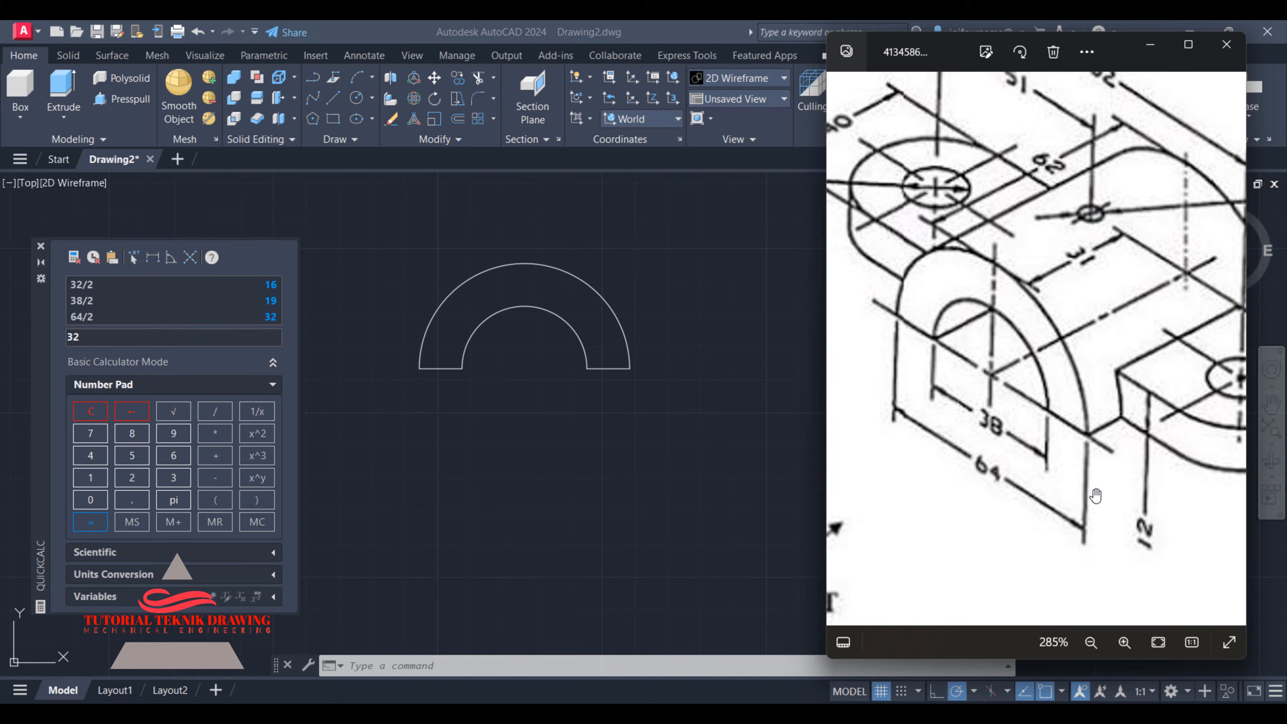
left_click_drag(1043, 428, 1091, 473)
left_click_drag(1179, 430, 1067, 373)
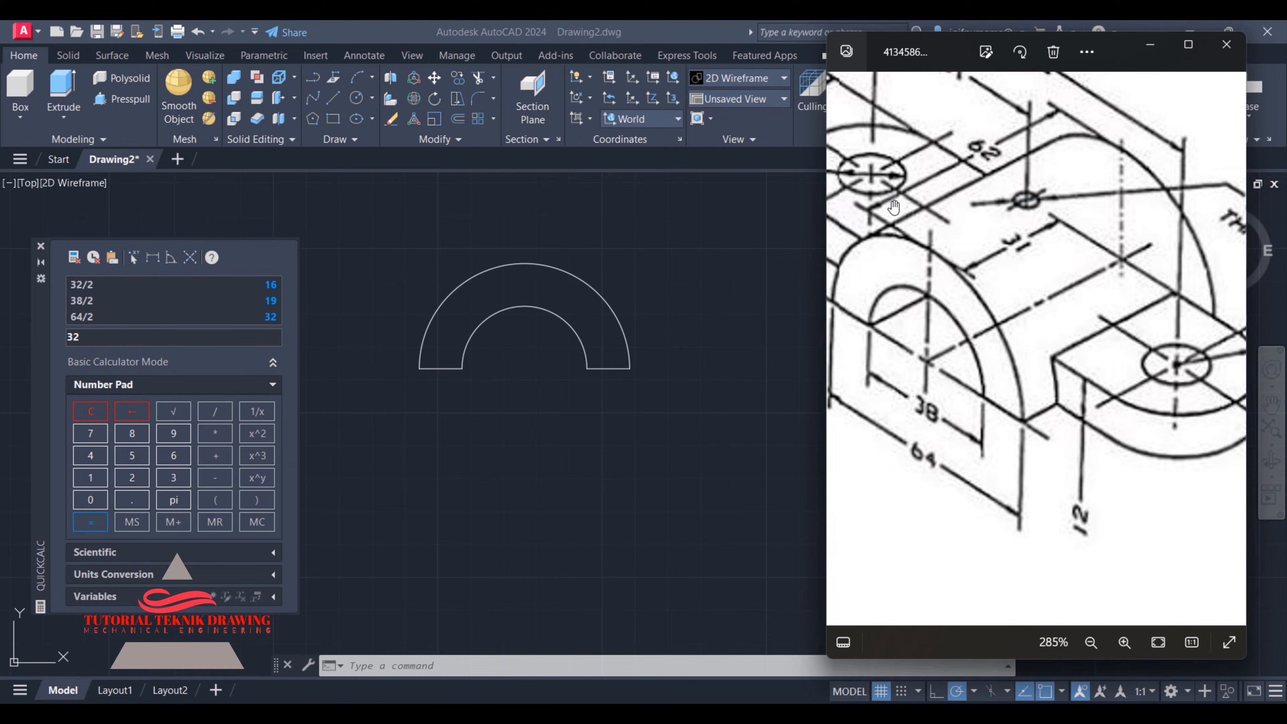
scroll(963, 257, "down", 2)
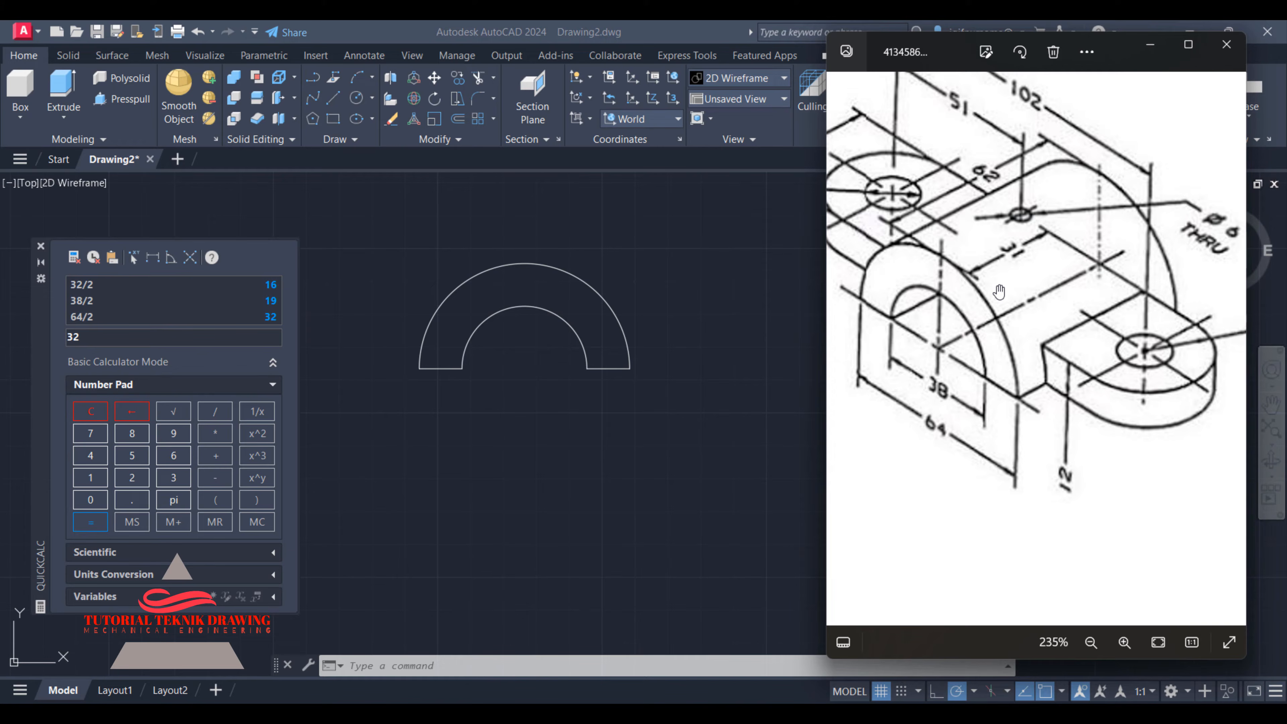
left_click_drag(999, 292, 1007, 350)
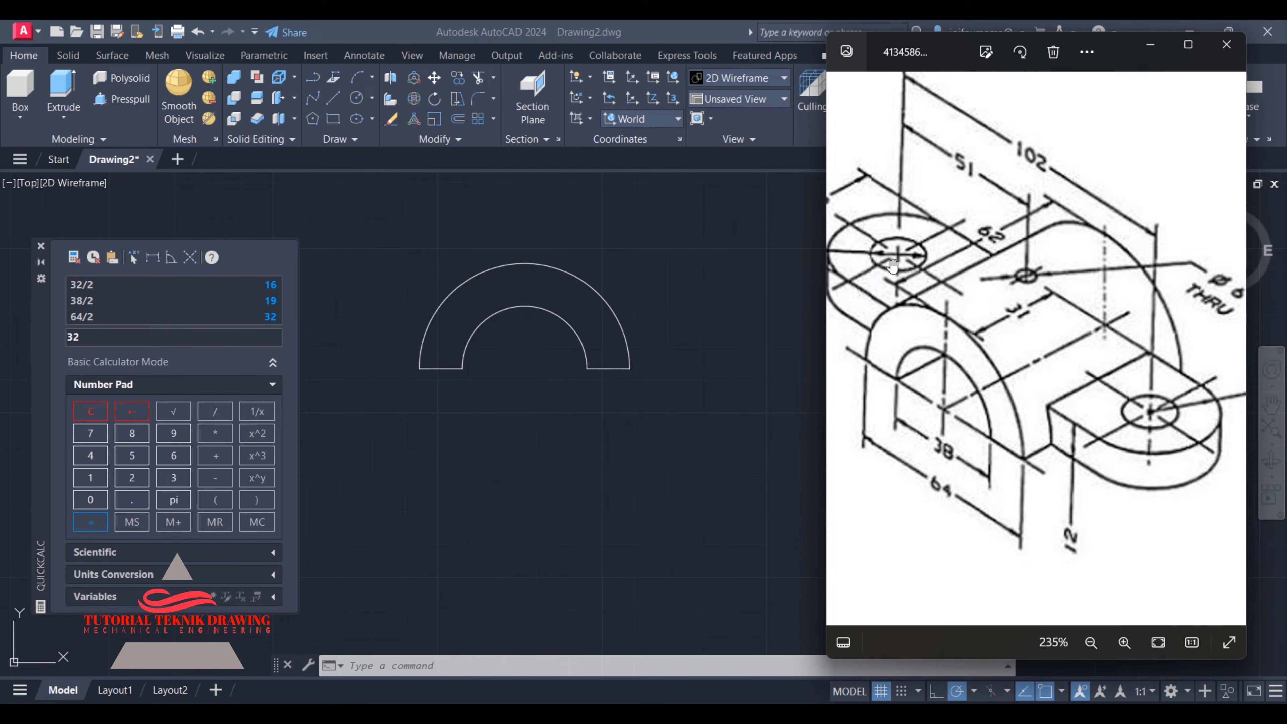
left_click(721, 163)
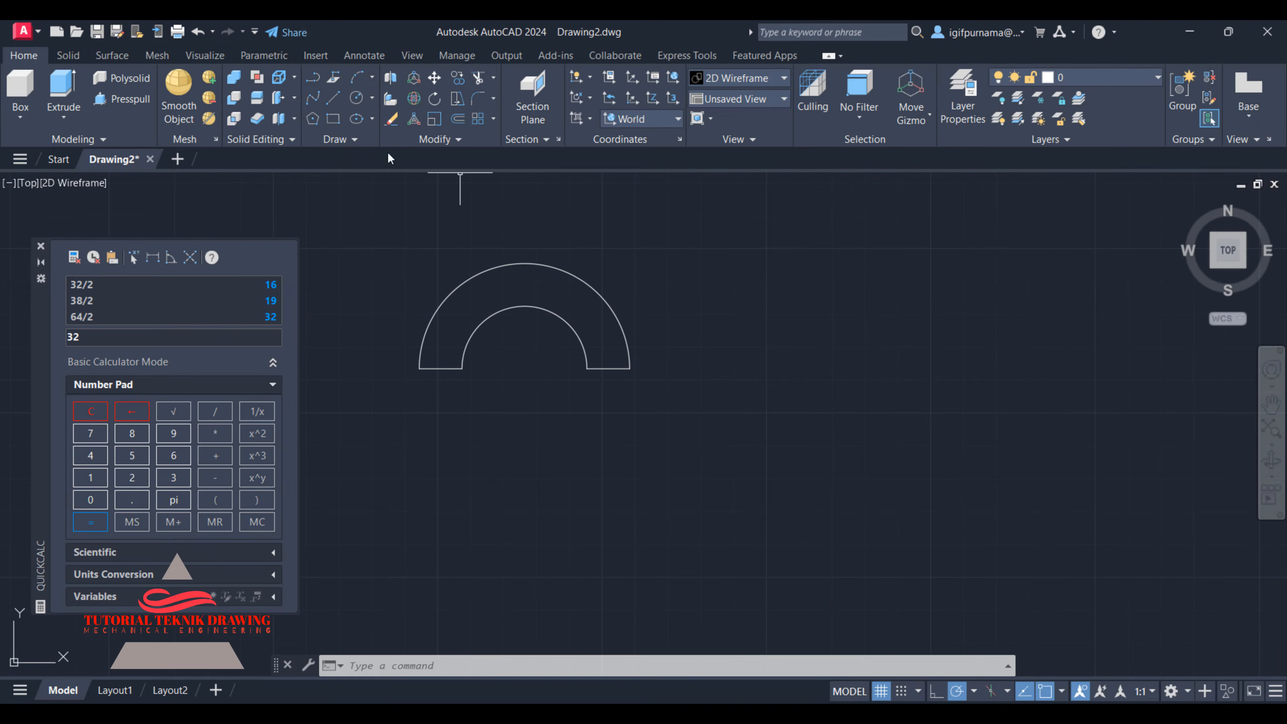
- Draw a horizontal line 102 units long in the empty area to the right of the half-ring profile
left_click(330, 102)
left_click(739, 341)
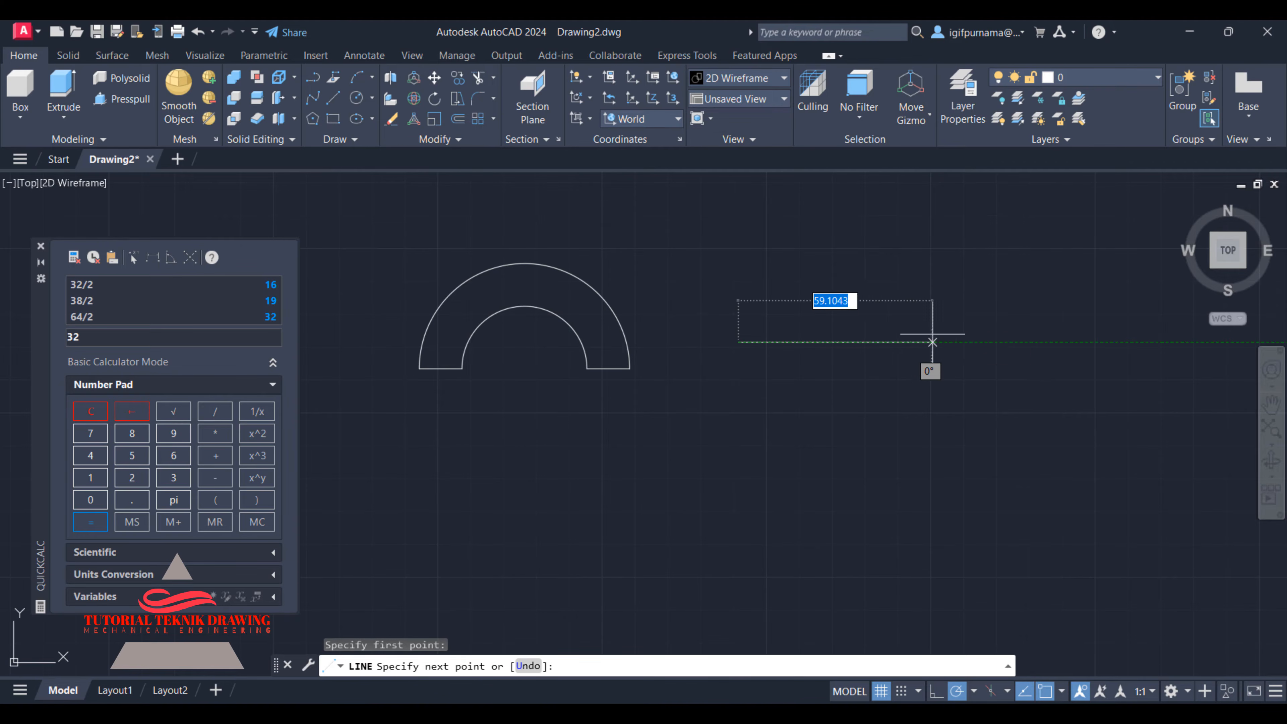
type("102")
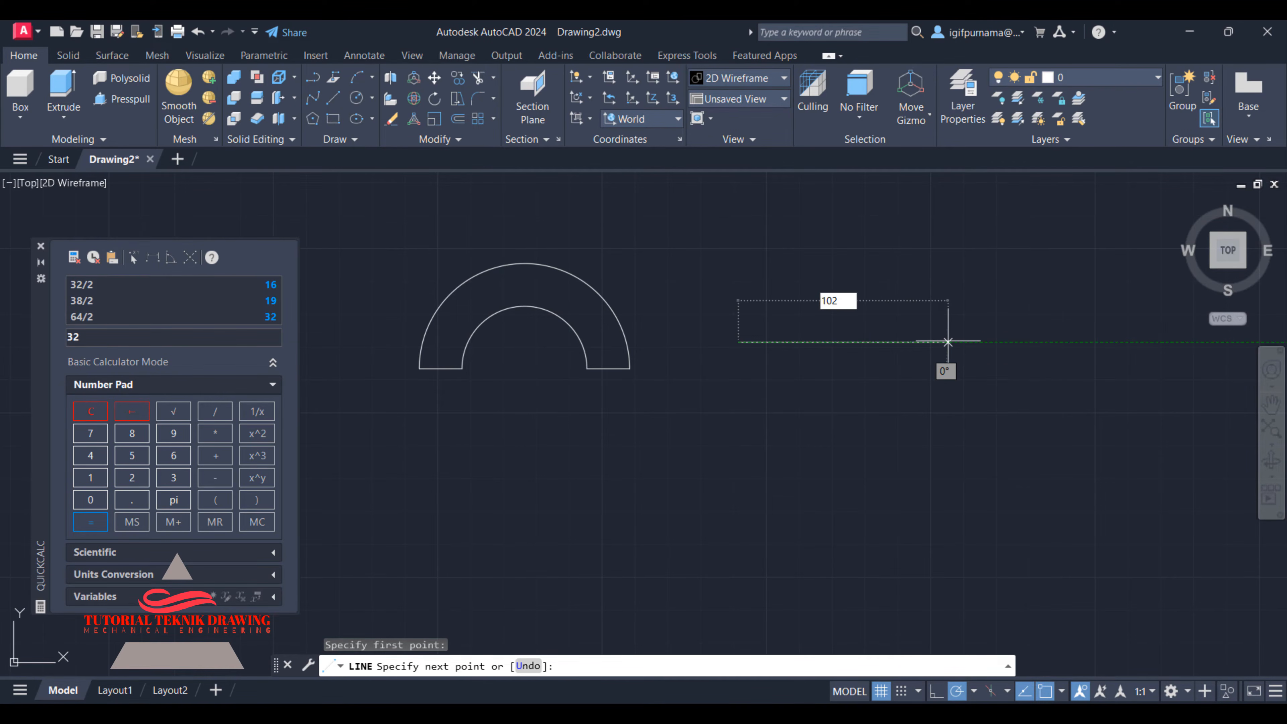
key("Return")
right_click(949, 348)
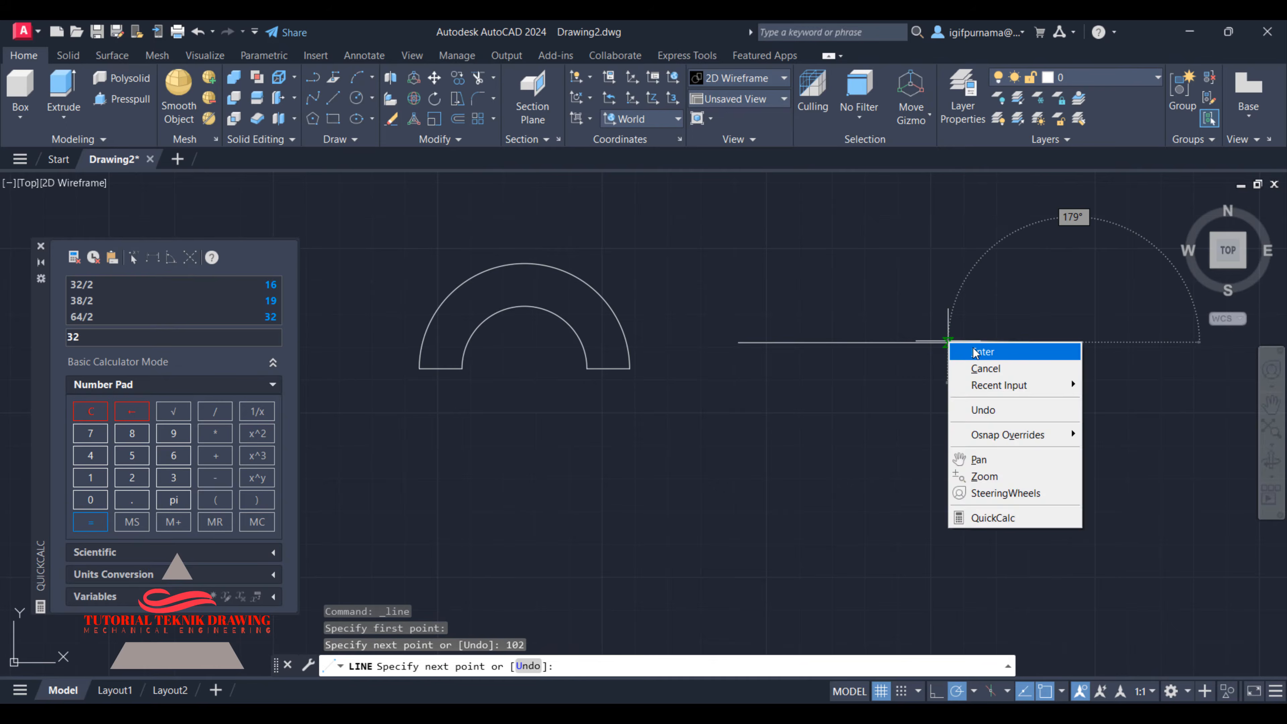
left_click(966, 351)
- Check the lug radius in the reference image and draw a circle of radius 20 centred on the line's right end
key("alt+Tab")
scroll(1050, 396, "down", 4)
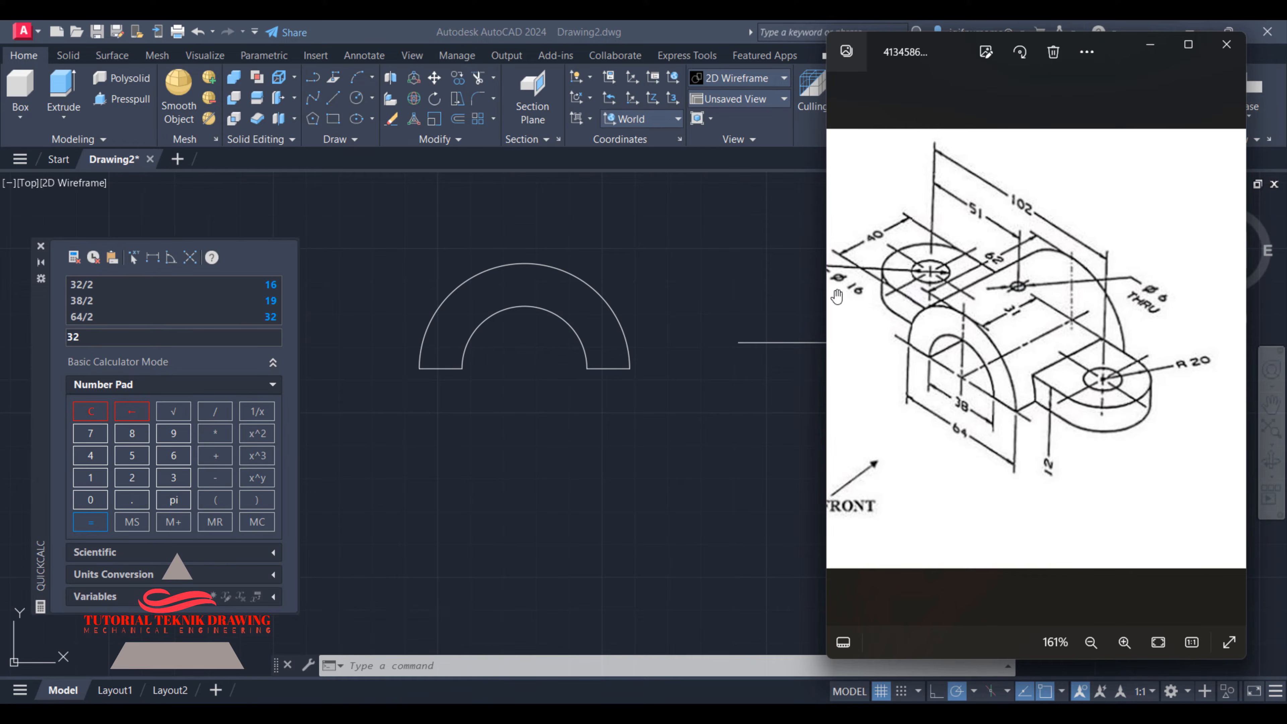
left_click(806, 271)
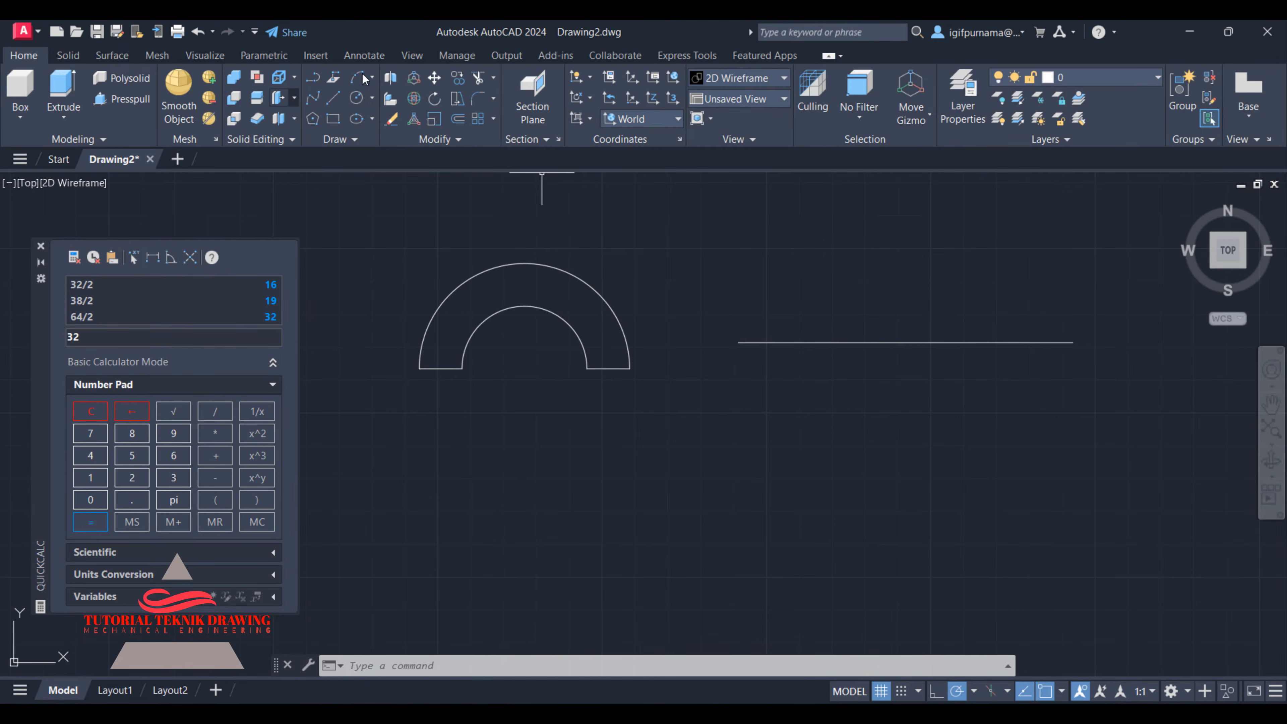
left_click(357, 98)
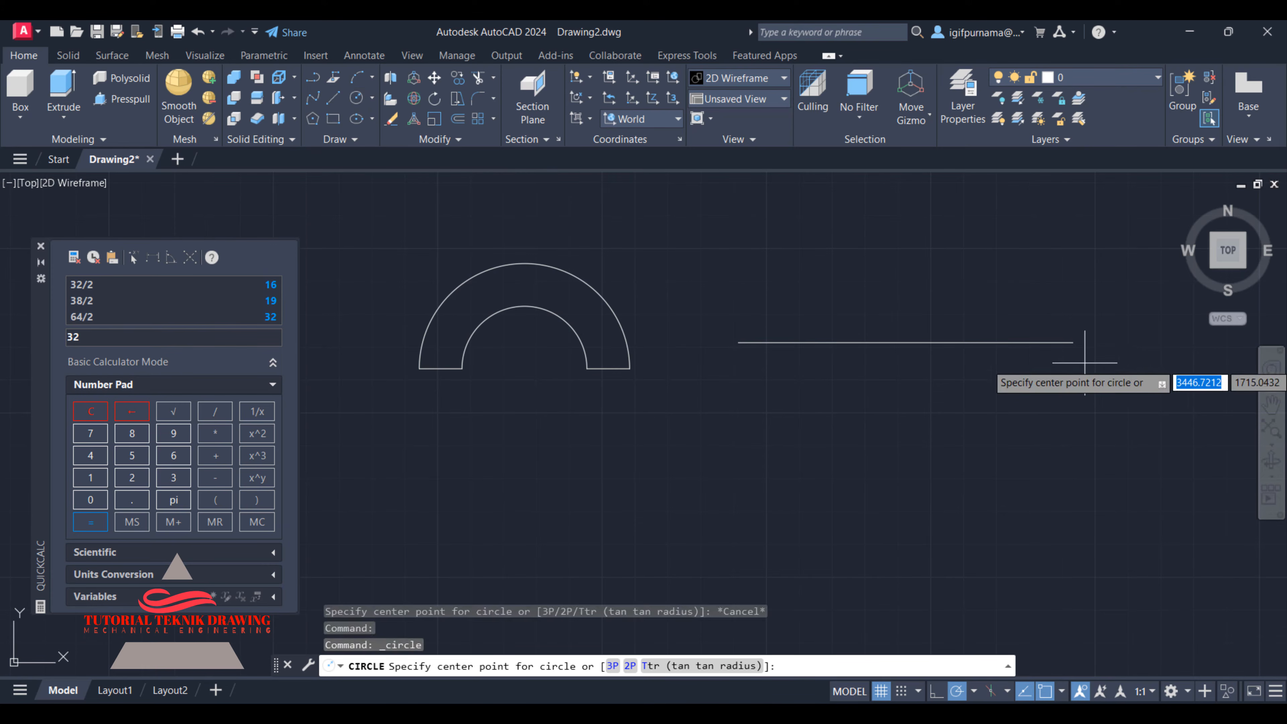
left_click(1073, 342)
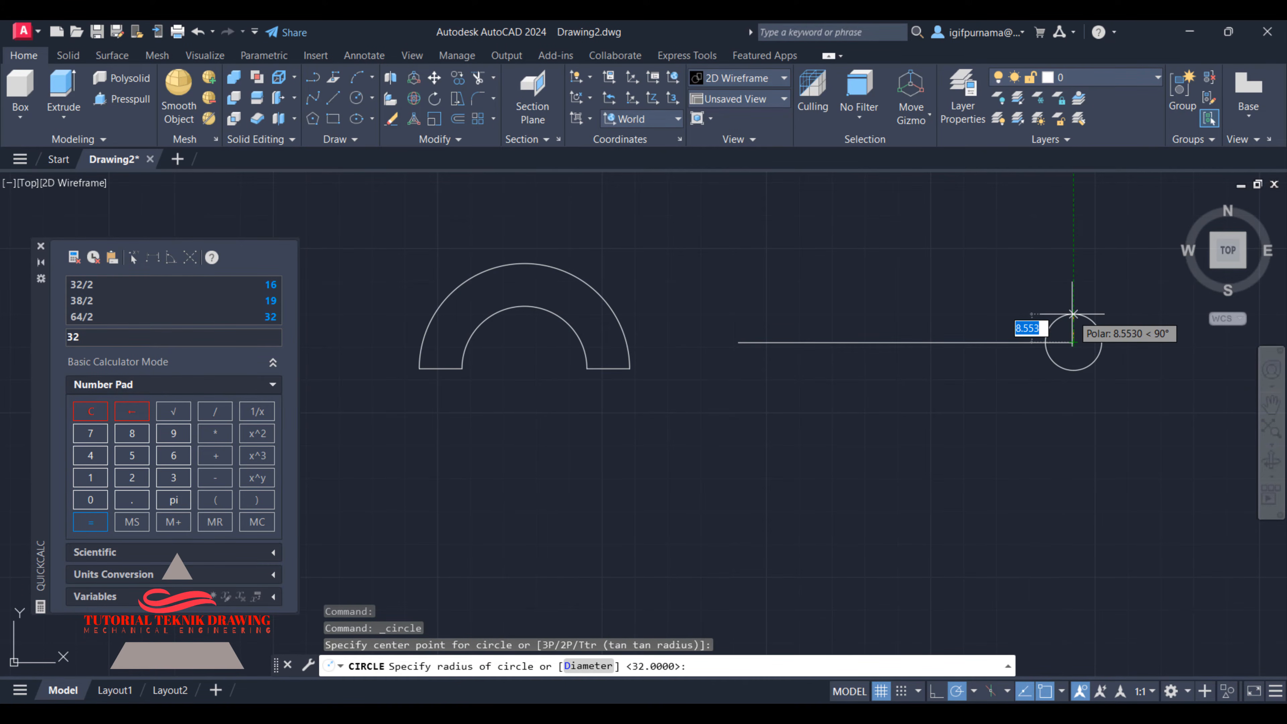
type("20")
key("Return")
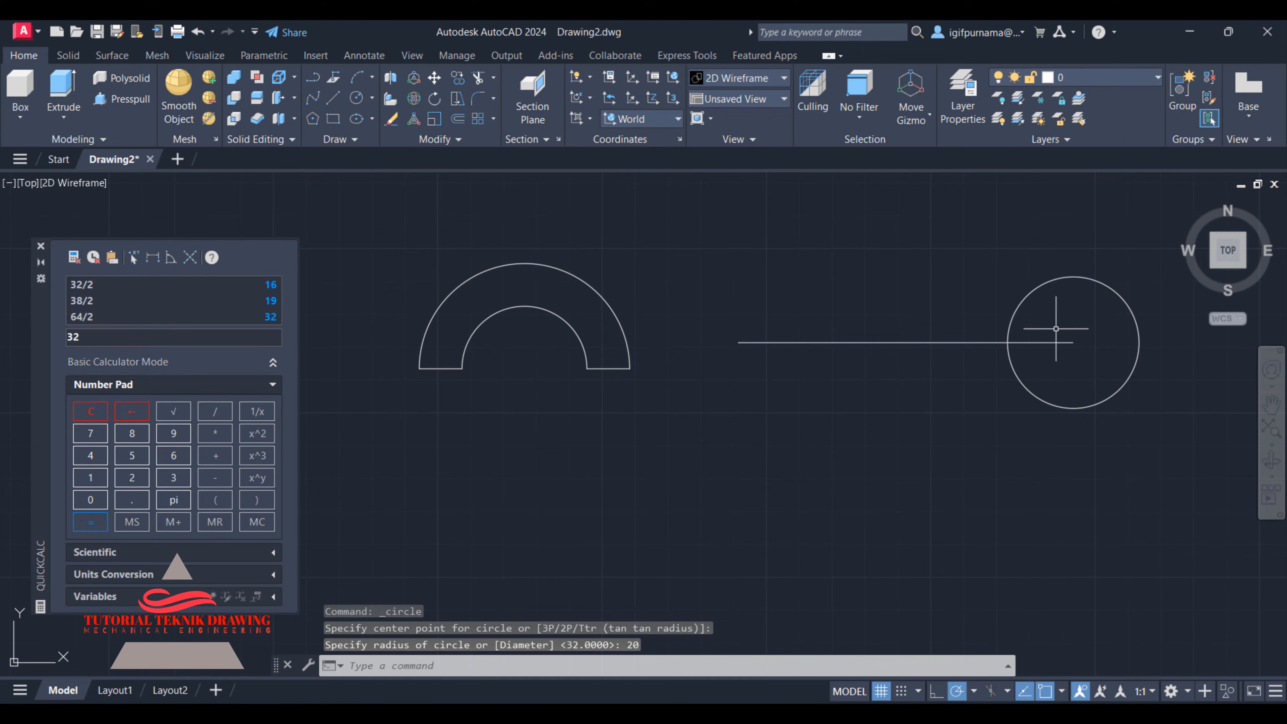
- Add a radius dimension to the circle, placing its text outside the circle at the upper right
left_click(371, 55)
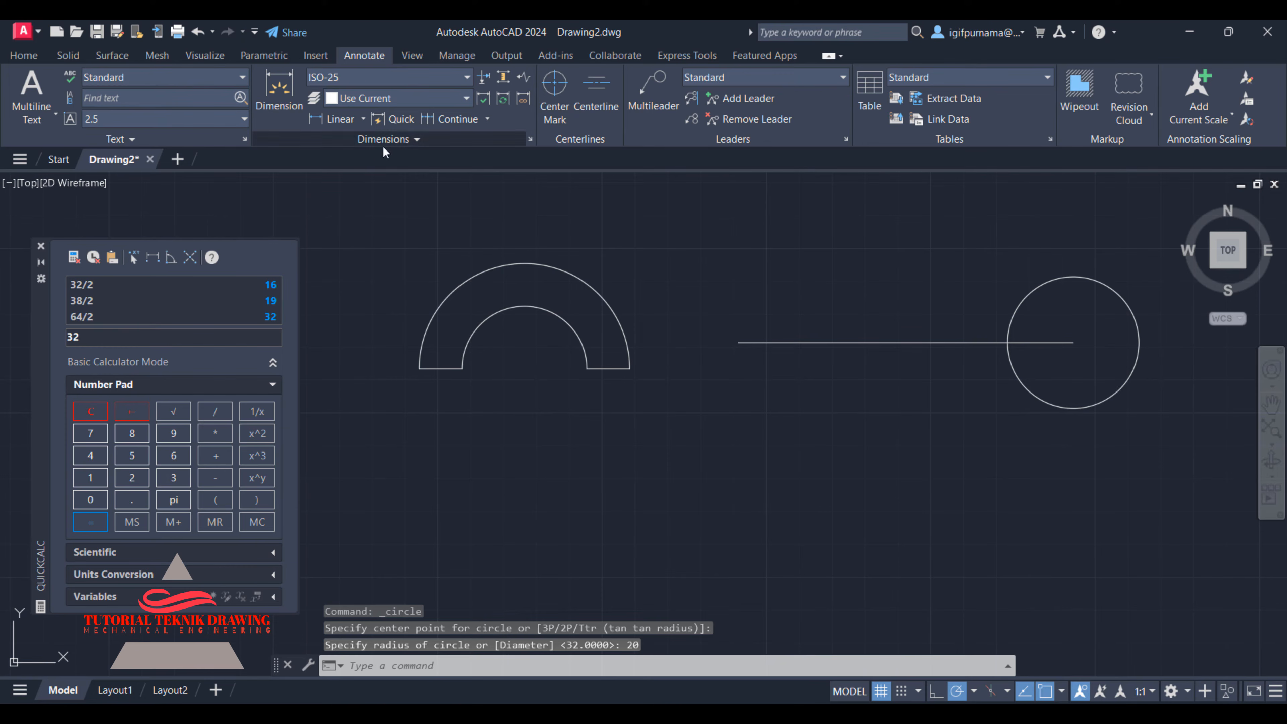
left_click(363, 118)
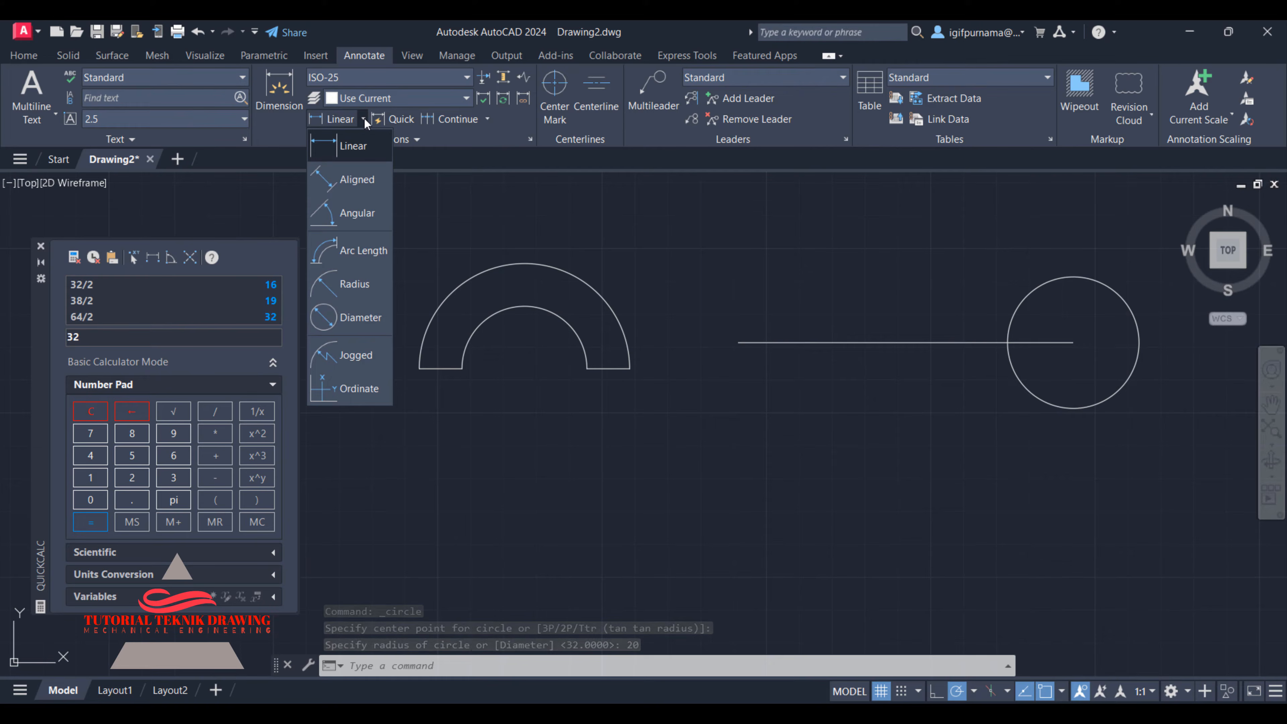
left_click(350, 284)
scroll(557, 274, "down", 1)
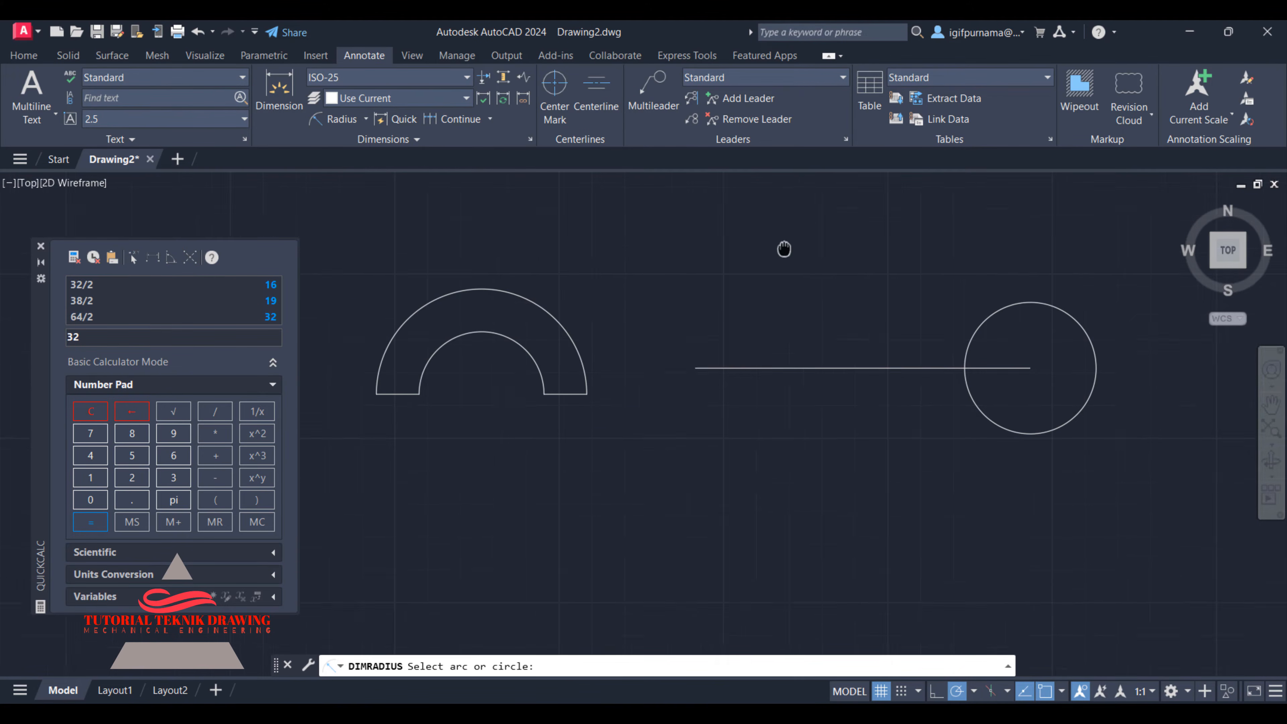
scroll(784, 250, "up", 1)
left_click(974, 377)
left_click(996, 360)
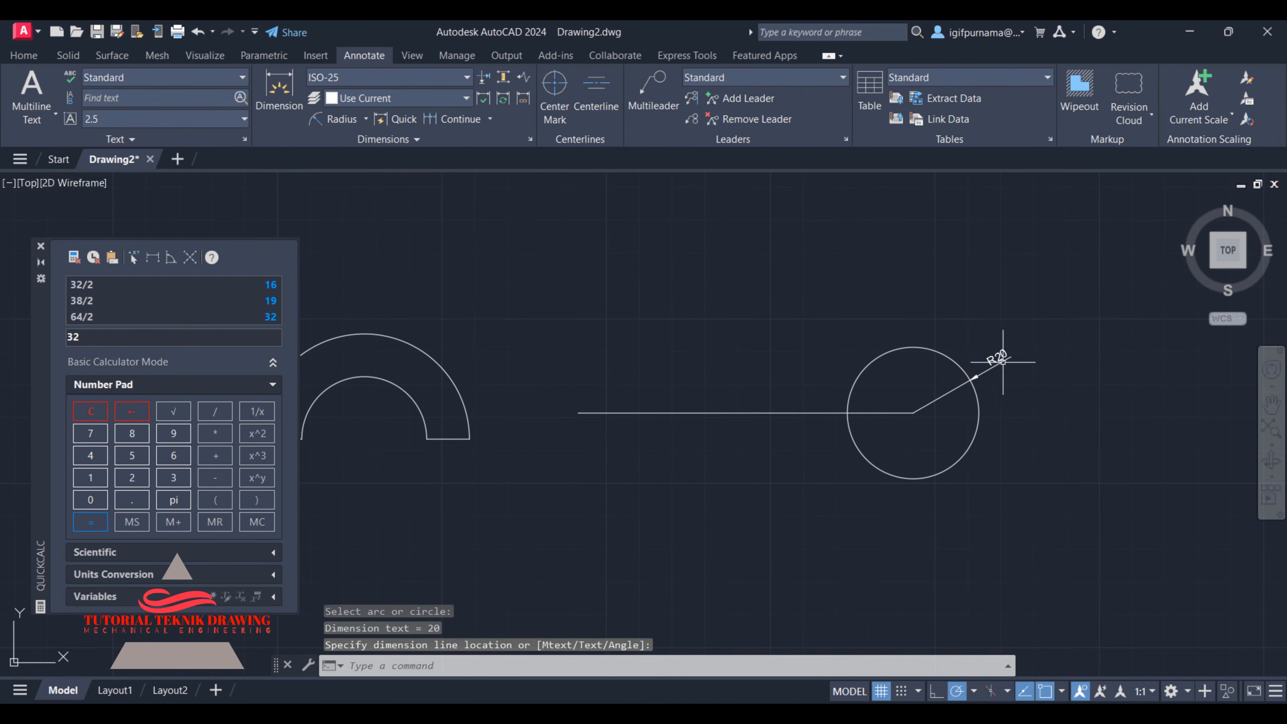
- Copy the circle by its centre to the left end of the horizontal line
left_click(23, 54)
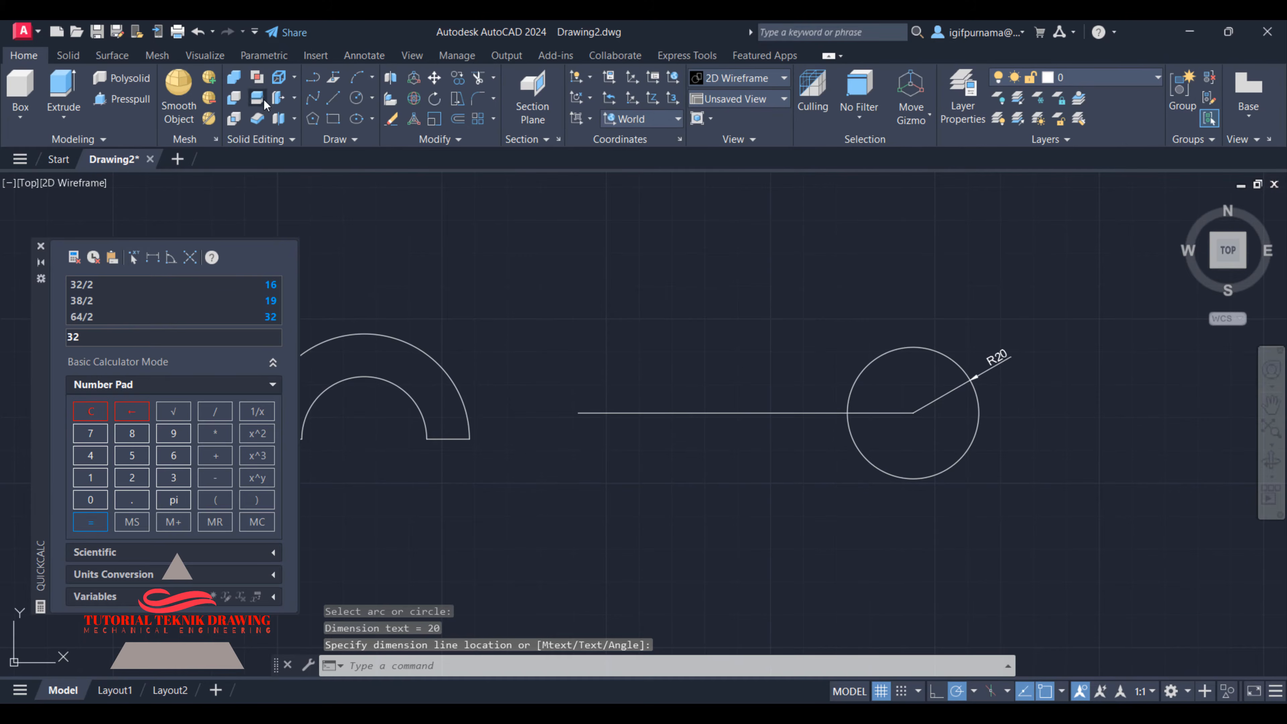
left_click(462, 82)
left_click(950, 355)
left_click(887, 312)
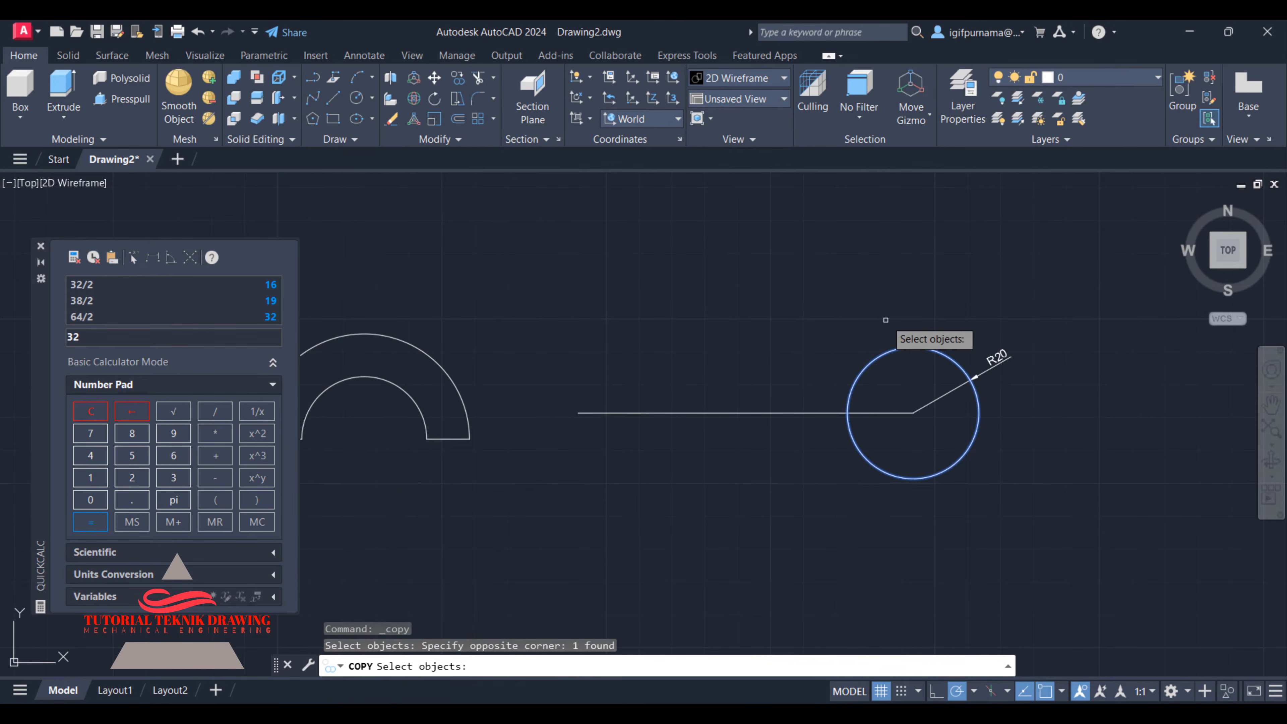
key("Return")
left_click(912, 412)
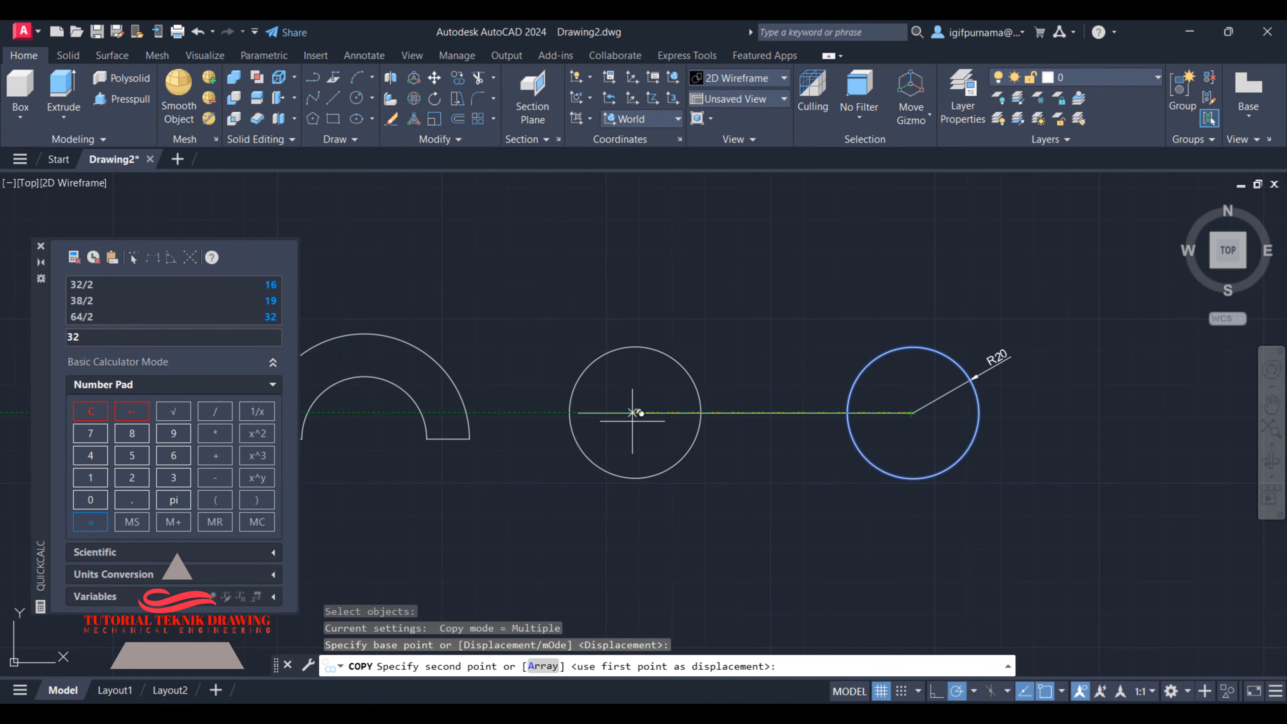
type("100")
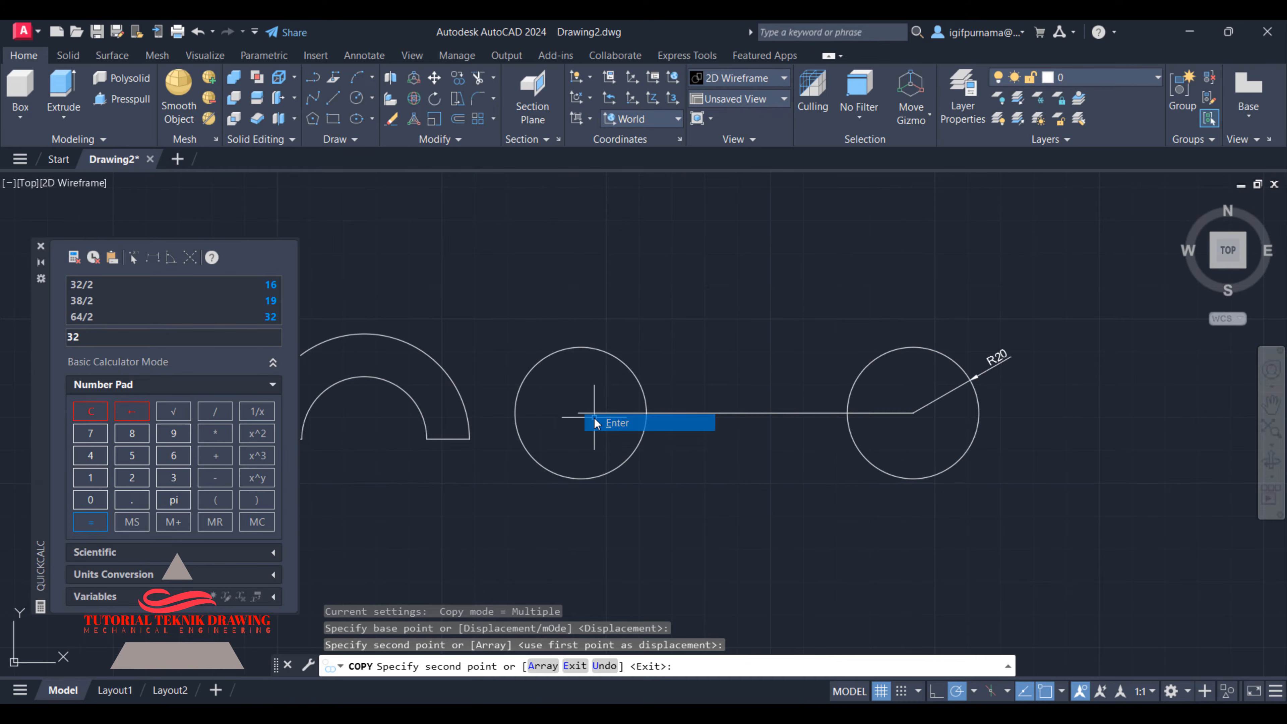
key("Return")
key("Return")
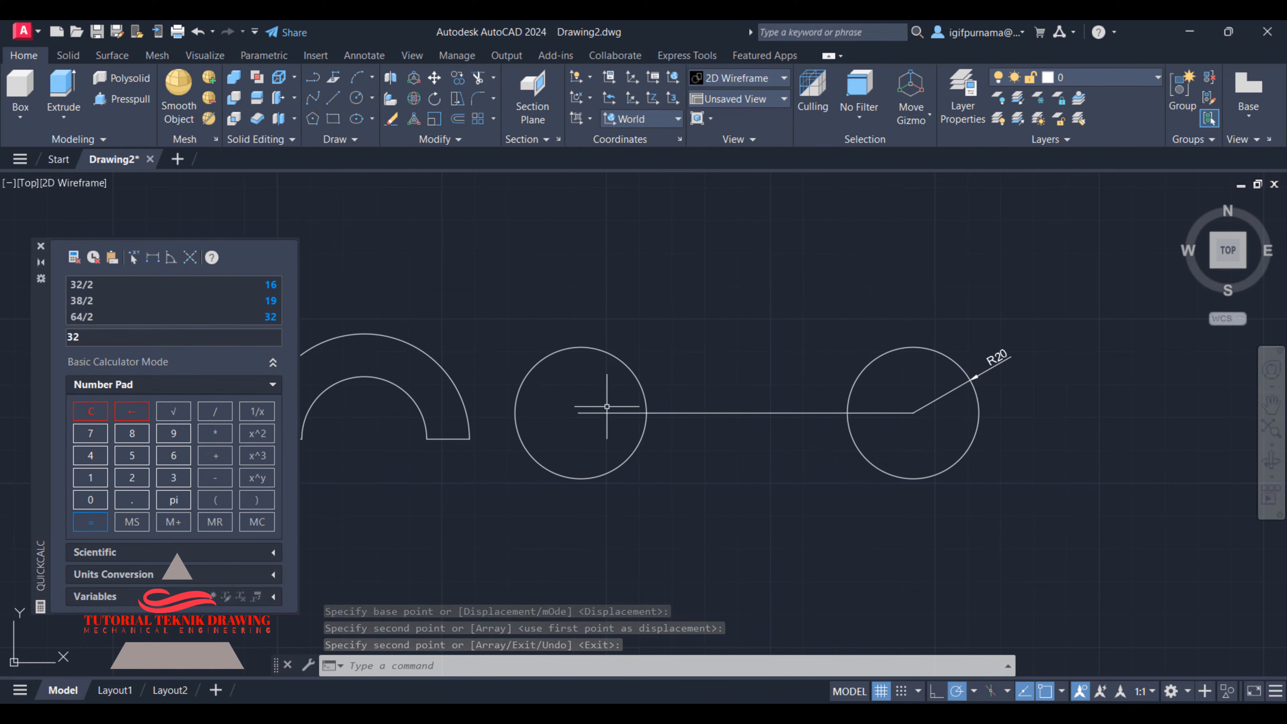
- Draw a line joining the top quadrants of the two circles
left_click(333, 98)
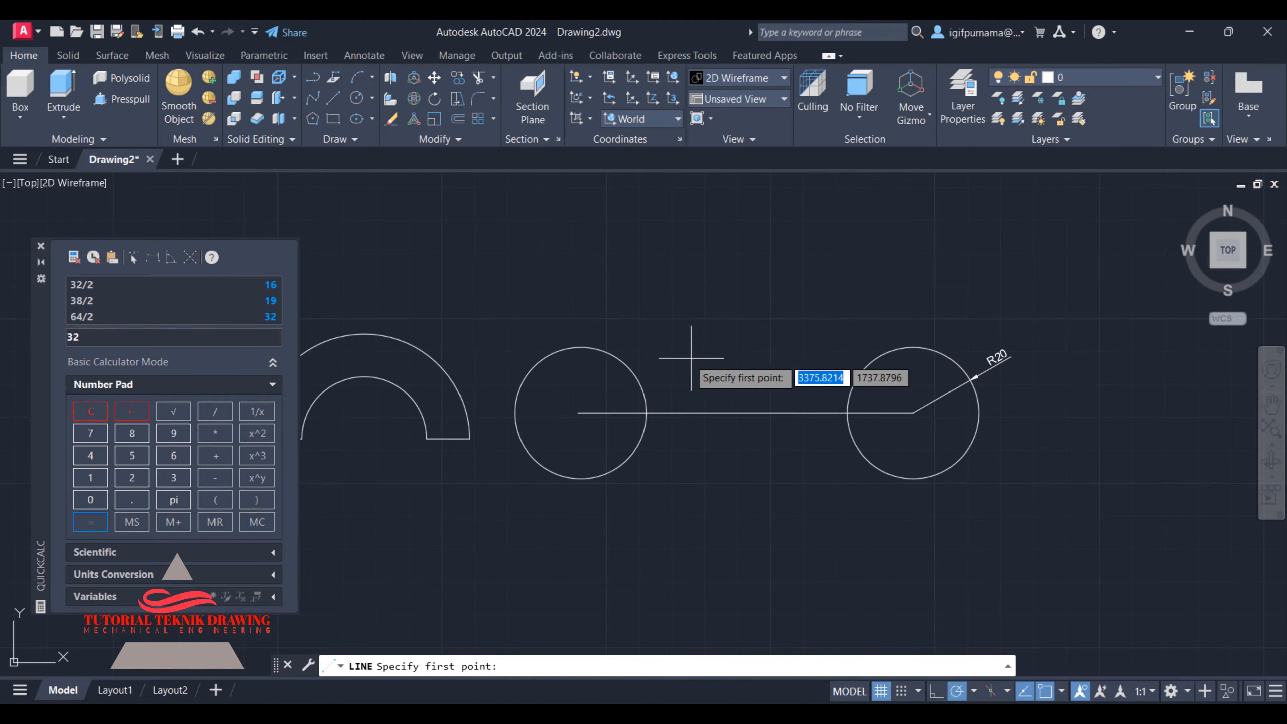
left_click(582, 347)
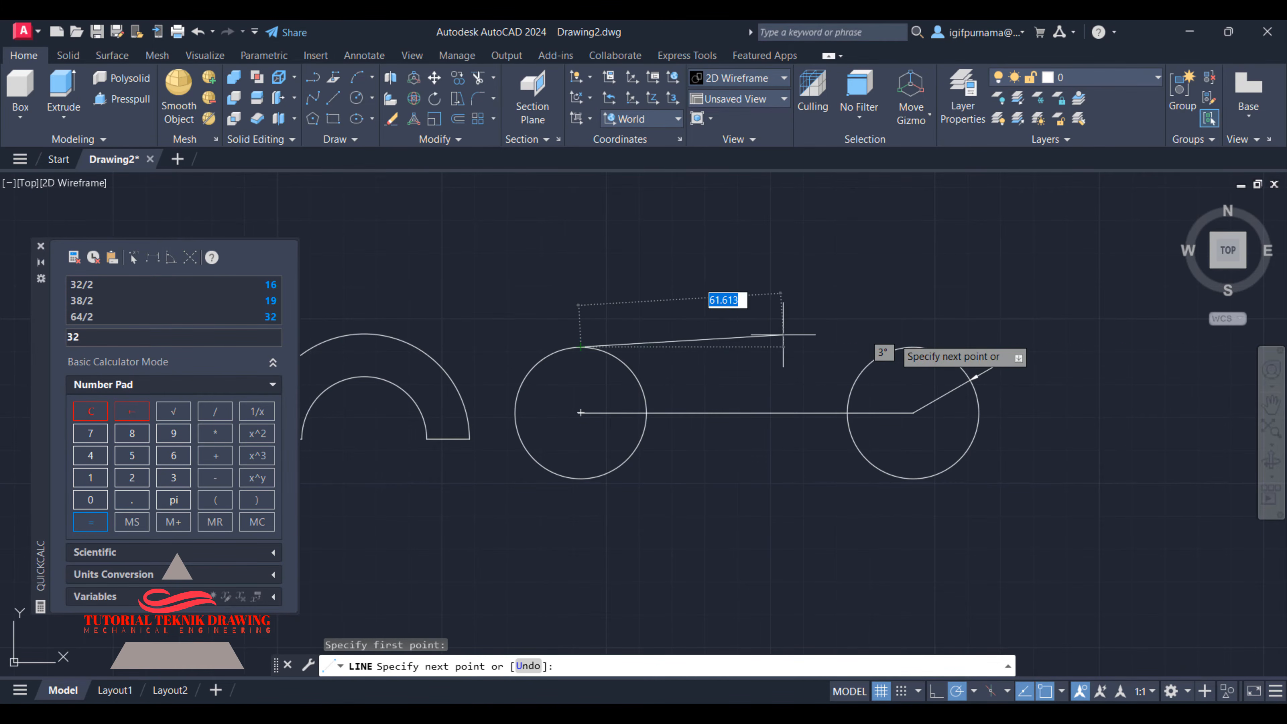
left_click(914, 347)
right_click(913, 347)
left_click(944, 361)
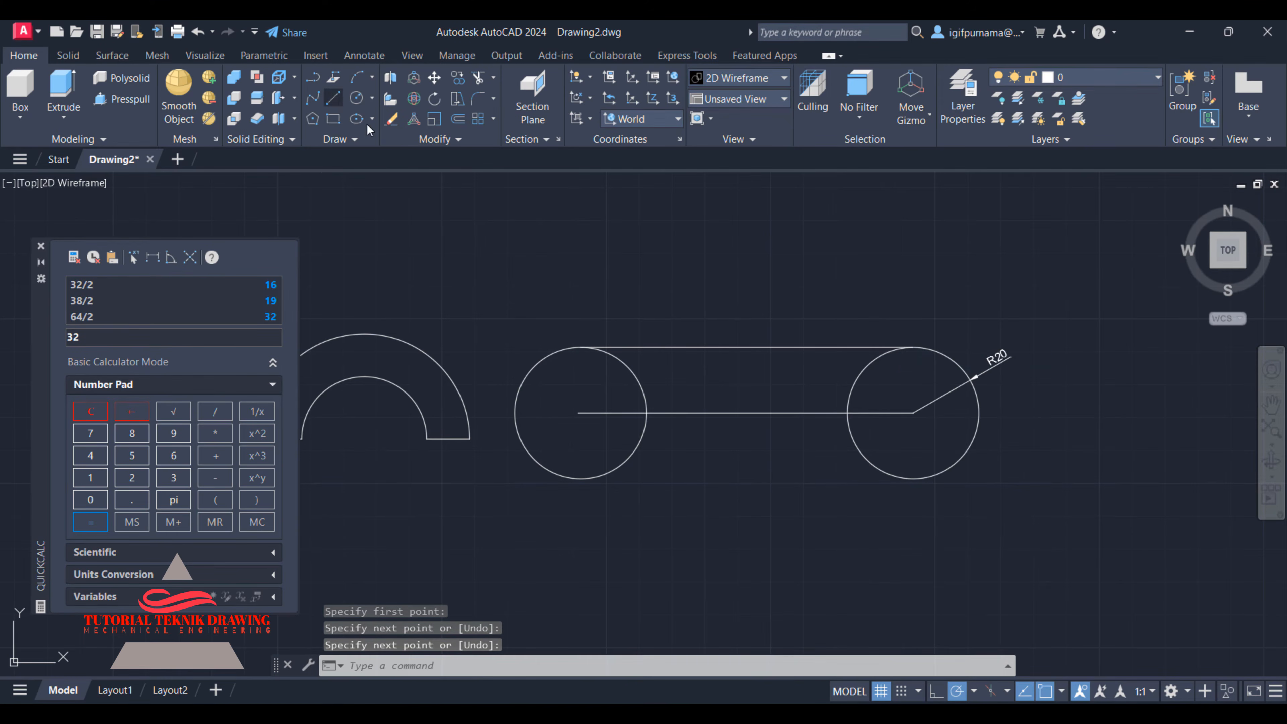
- Draw a line joining the bottom quadrants of the two circles
left_click(333, 98)
left_click(581, 478)
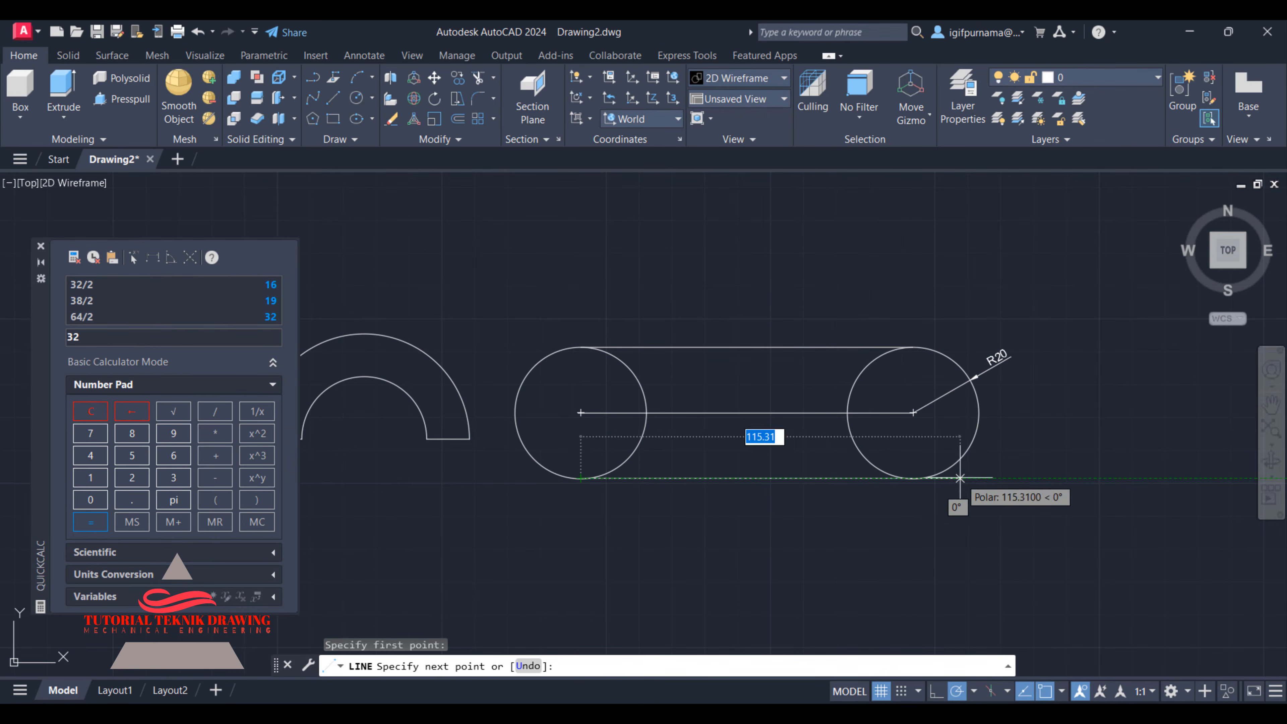
left_click(913, 478)
right_click(925, 486)
left_click(929, 491)
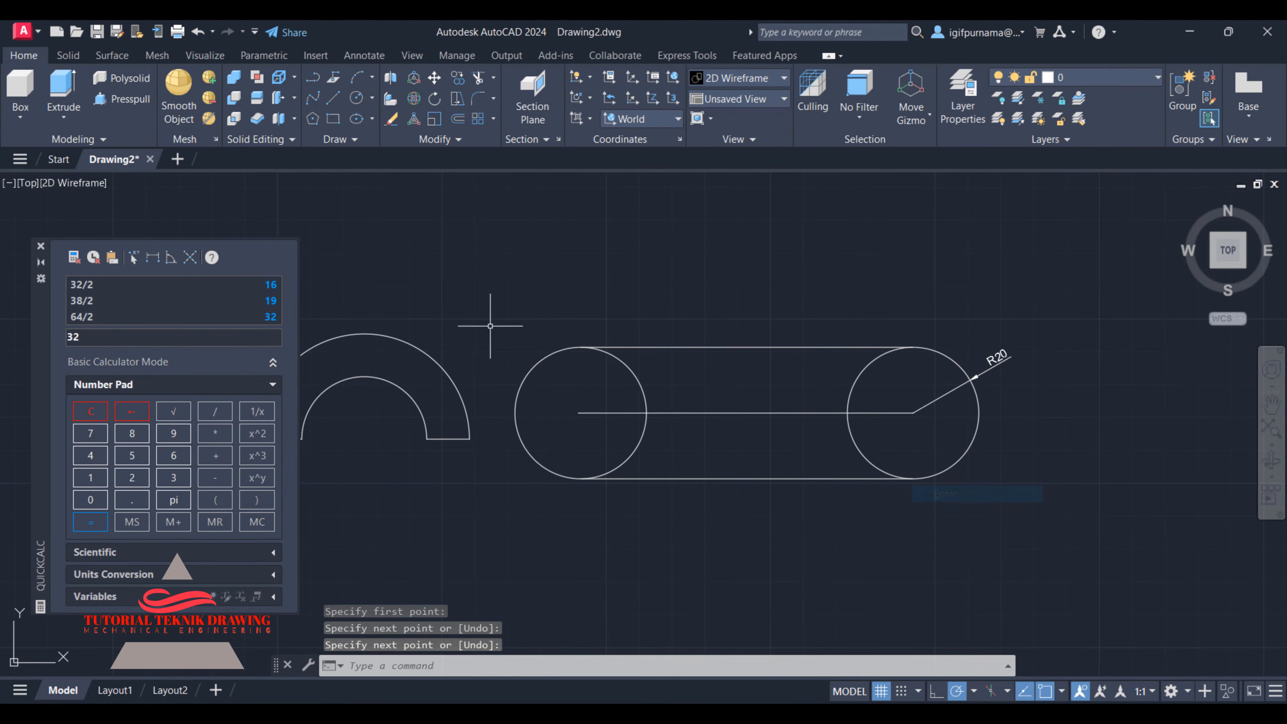
- Erase the horizontal construction line running between the centres of the two circles
left_click(392, 119)
left_click(747, 438)
left_click(716, 407)
right_click(716, 405)
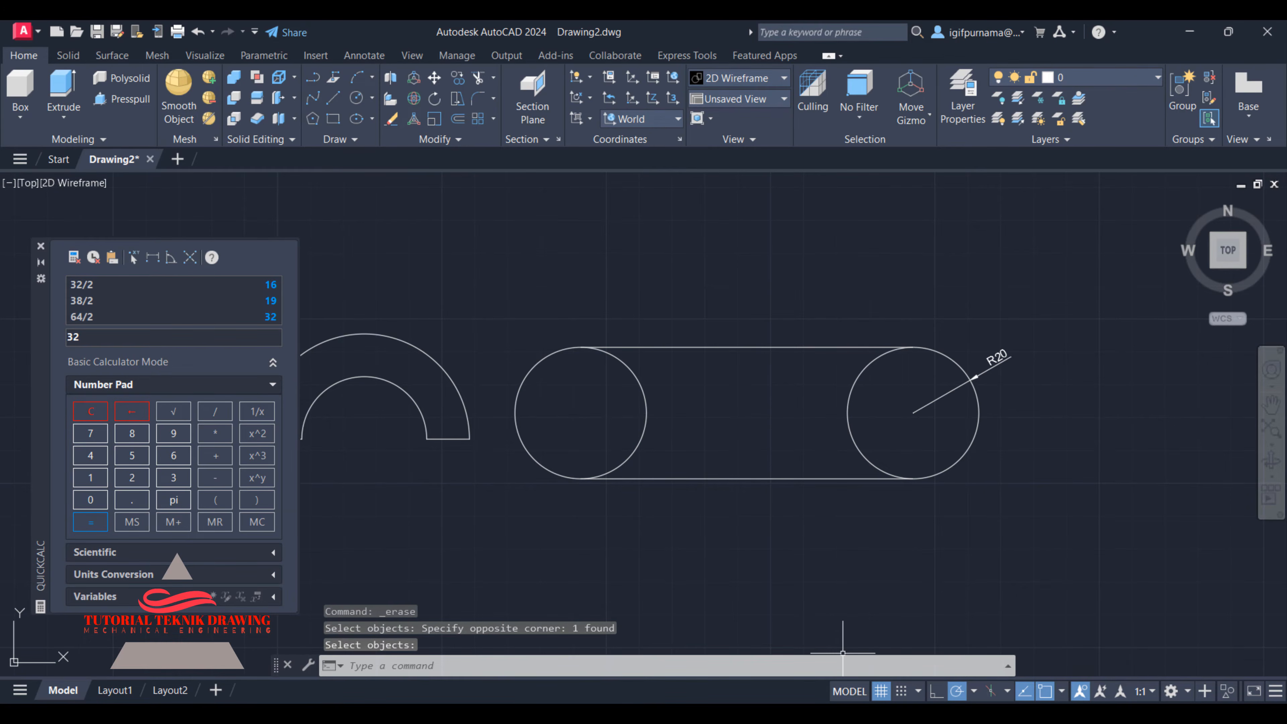
- Check the lug hole diameter in the reference image and calculate its radius as 16/2 with the calculator
left_click(847, 715)
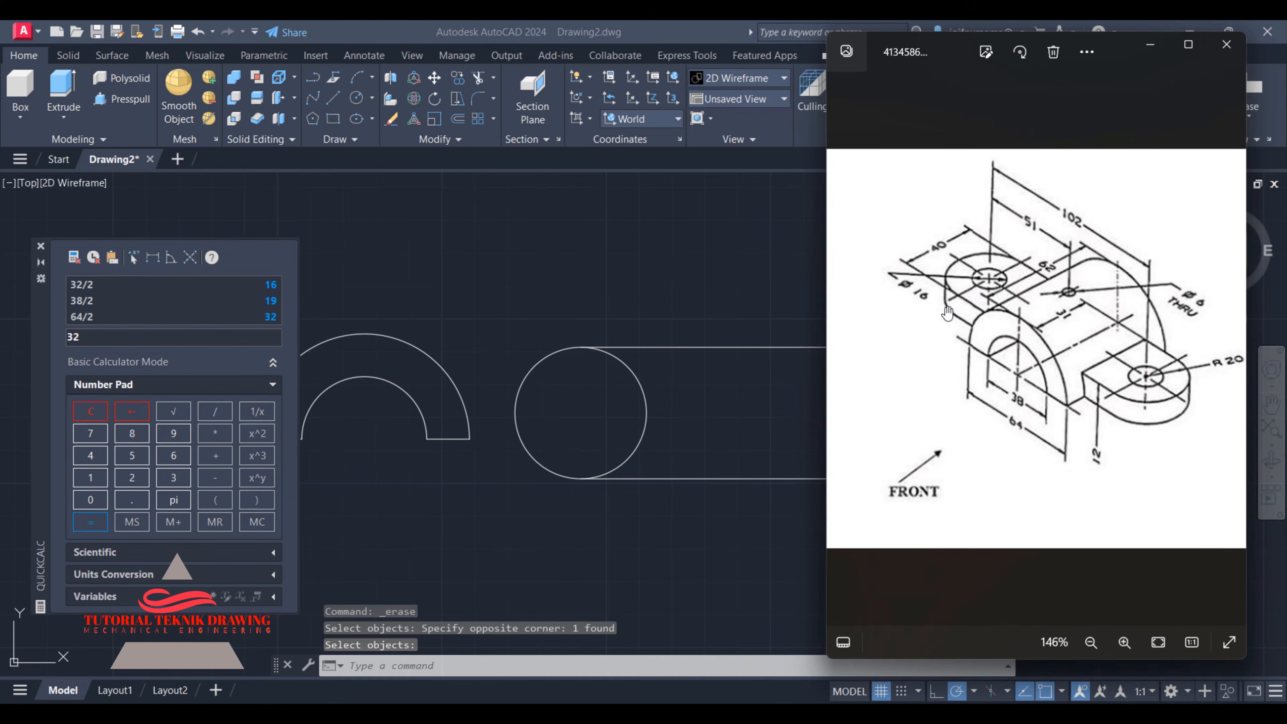
scroll(932, 305, "up", 4)
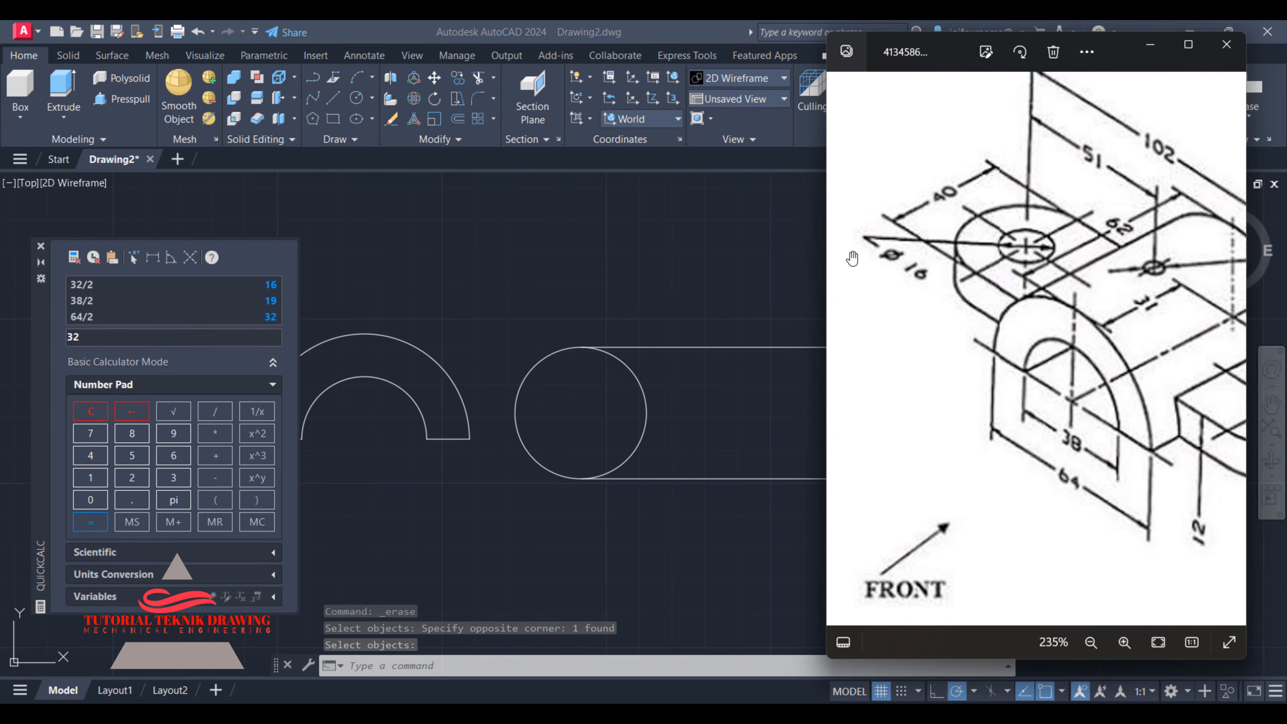
left_click(457, 368)
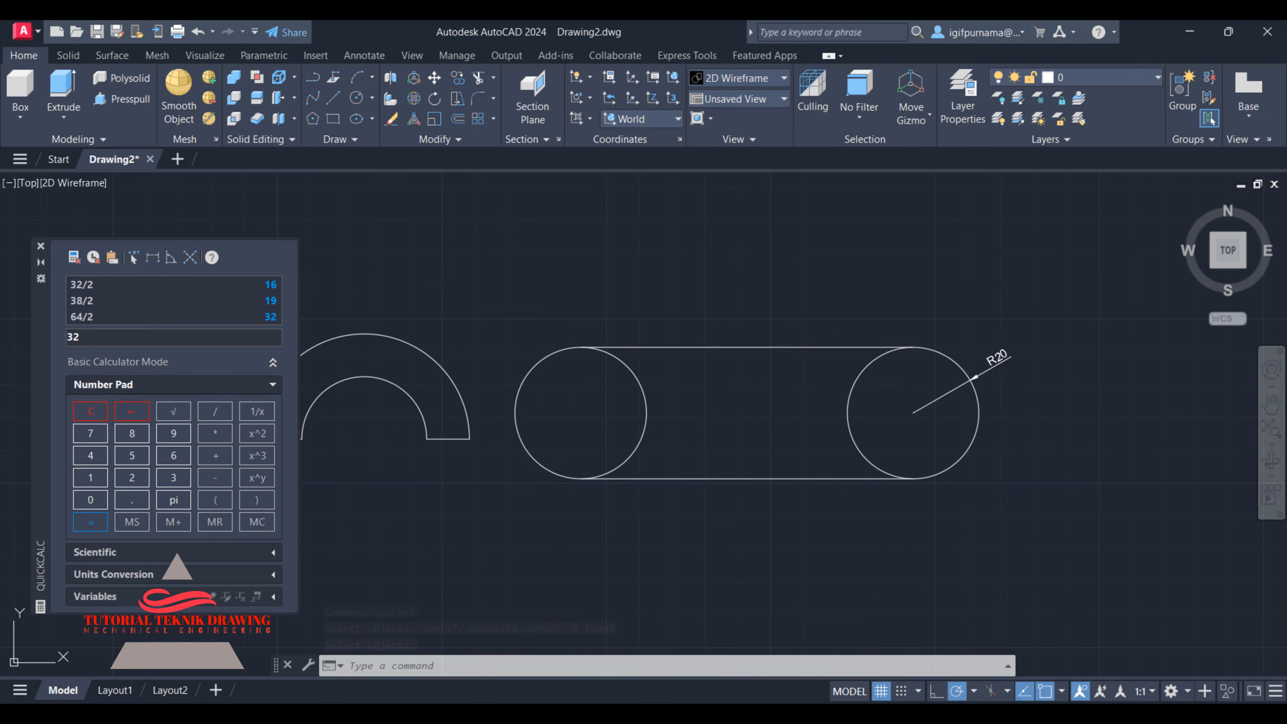
left_click(89, 479)
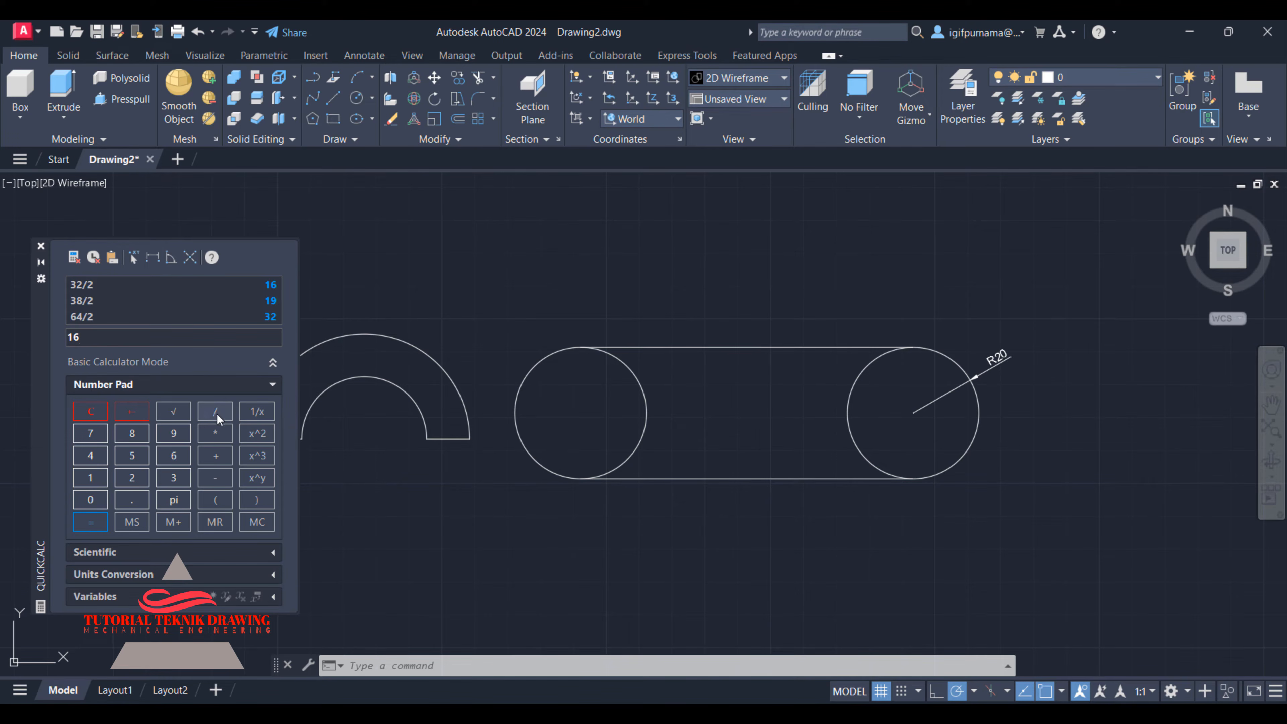
left_click(132, 477)
left_click(84, 526)
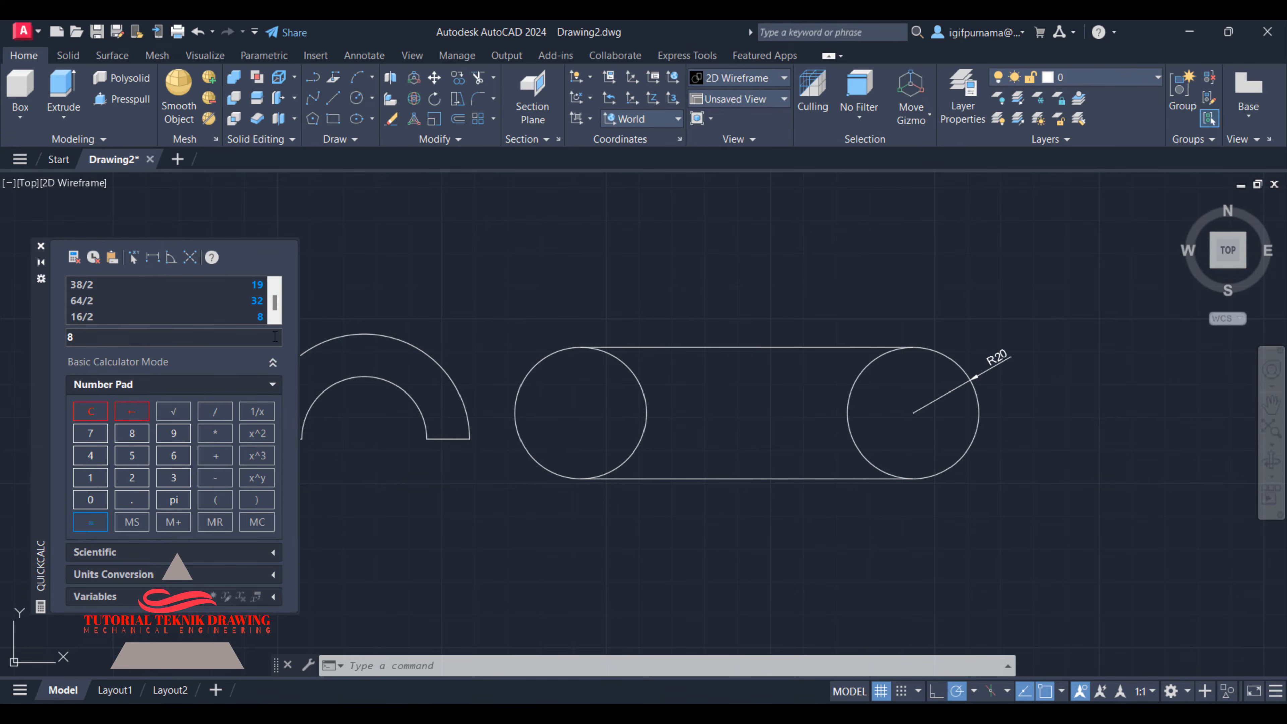
- Draw a hole circle of radius 8 concentric with the left lug circle
left_click(357, 99)
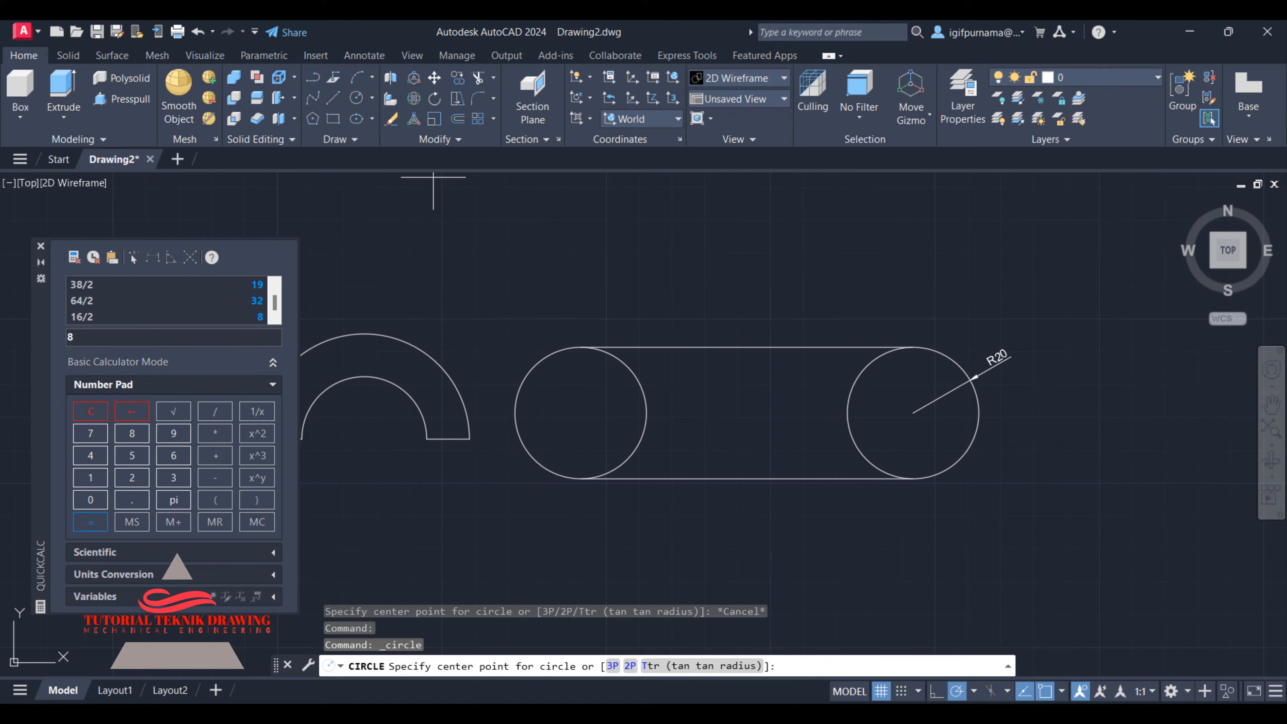
left_click(581, 414)
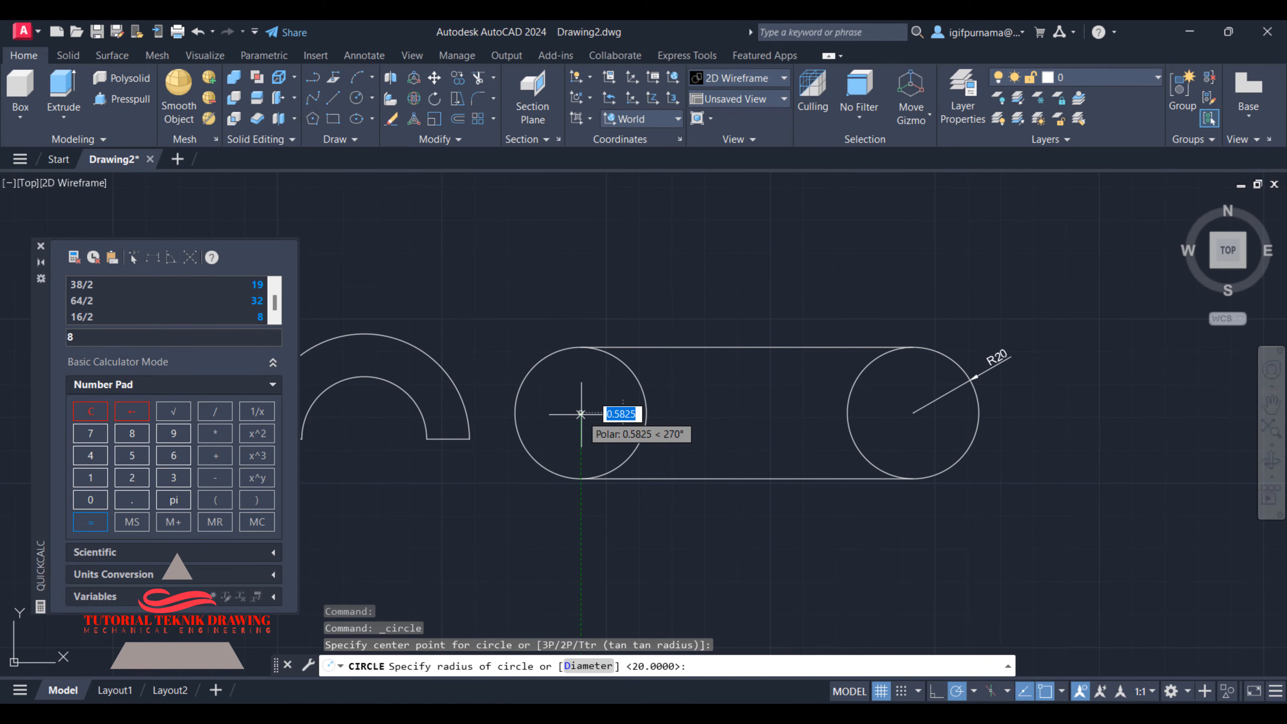
type("8")
key("Return")
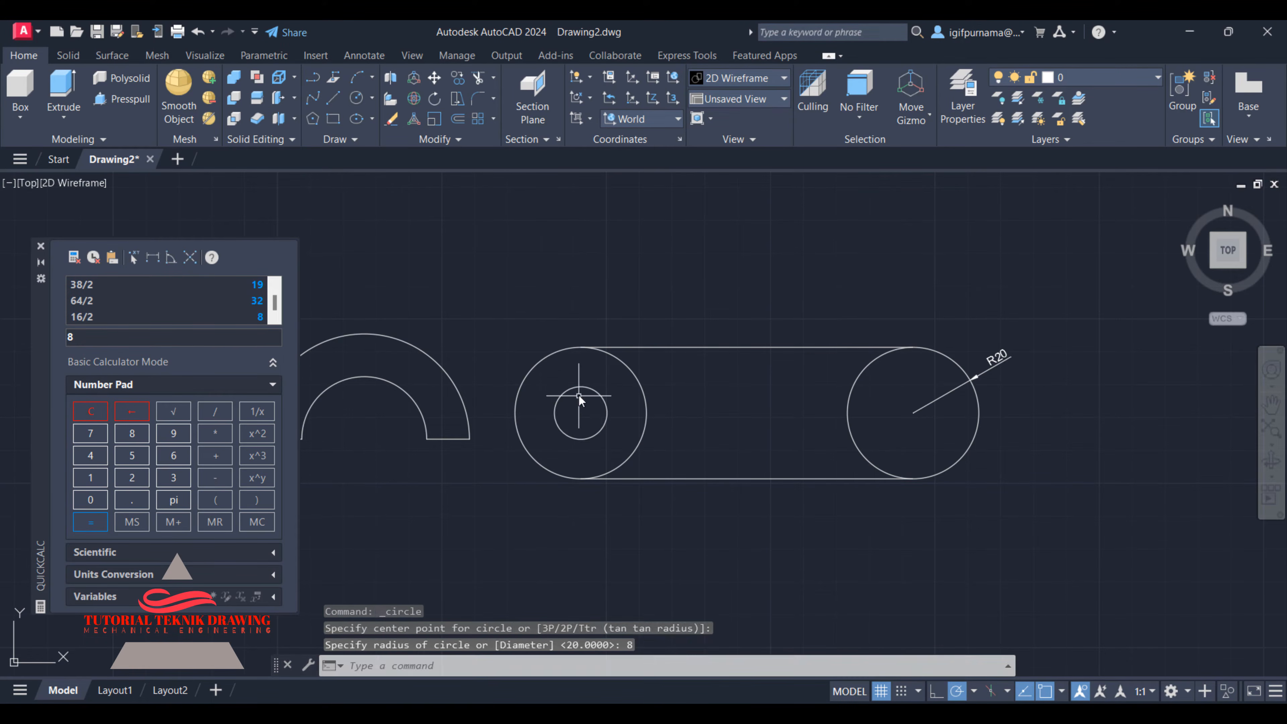
- Draw a hole circle of radius 8 concentric with the right lug circle
left_click(357, 99)
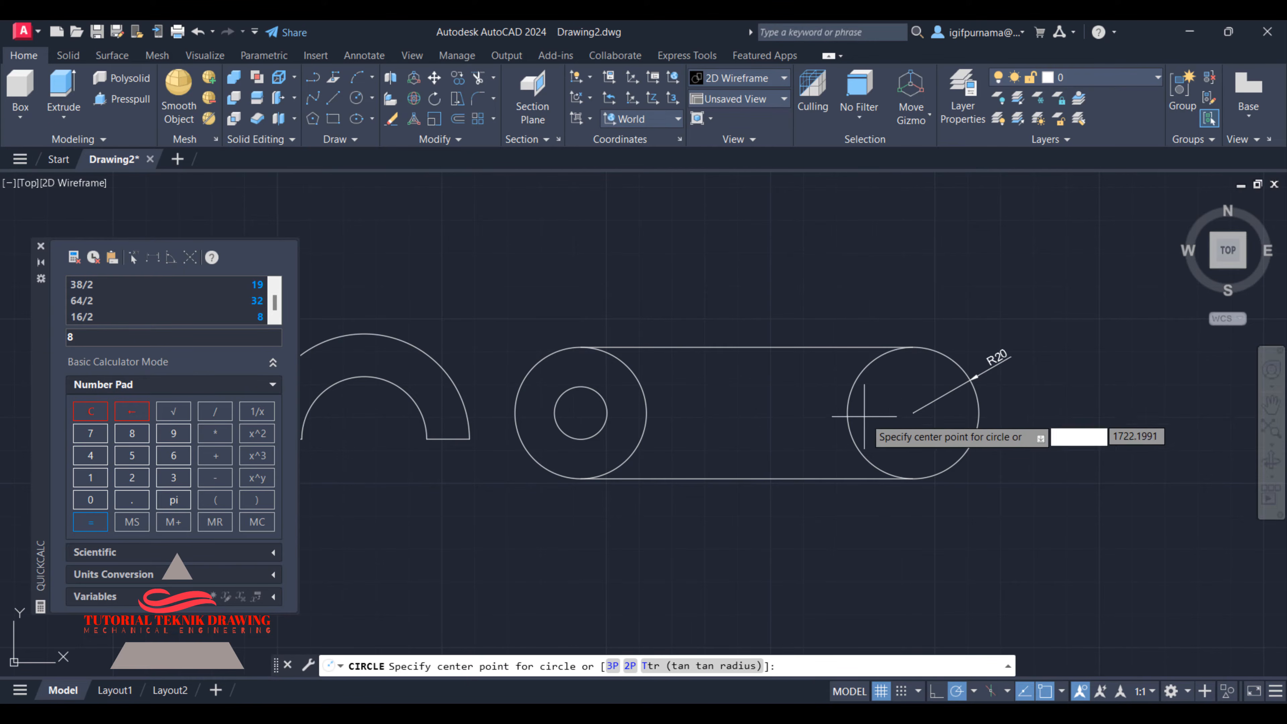
left_click(913, 413)
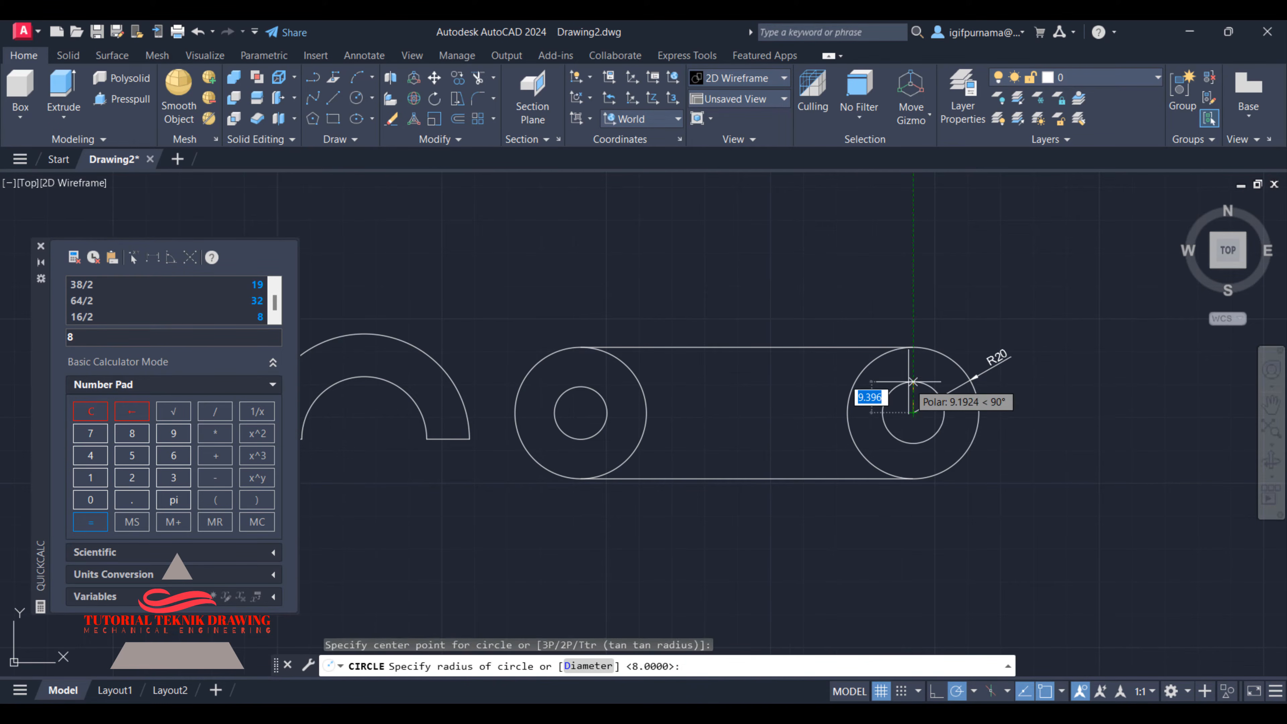
type("8")
key("Return")
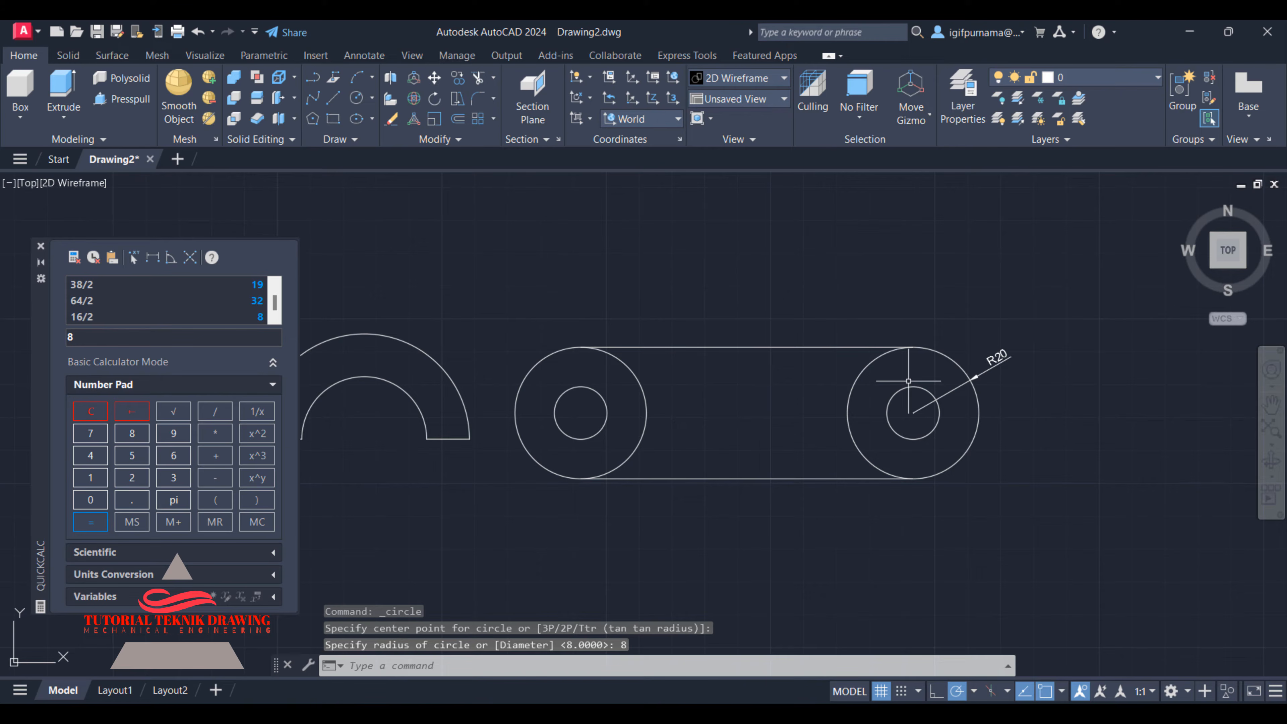
middle_click_drag(909, 381, 977, 343)
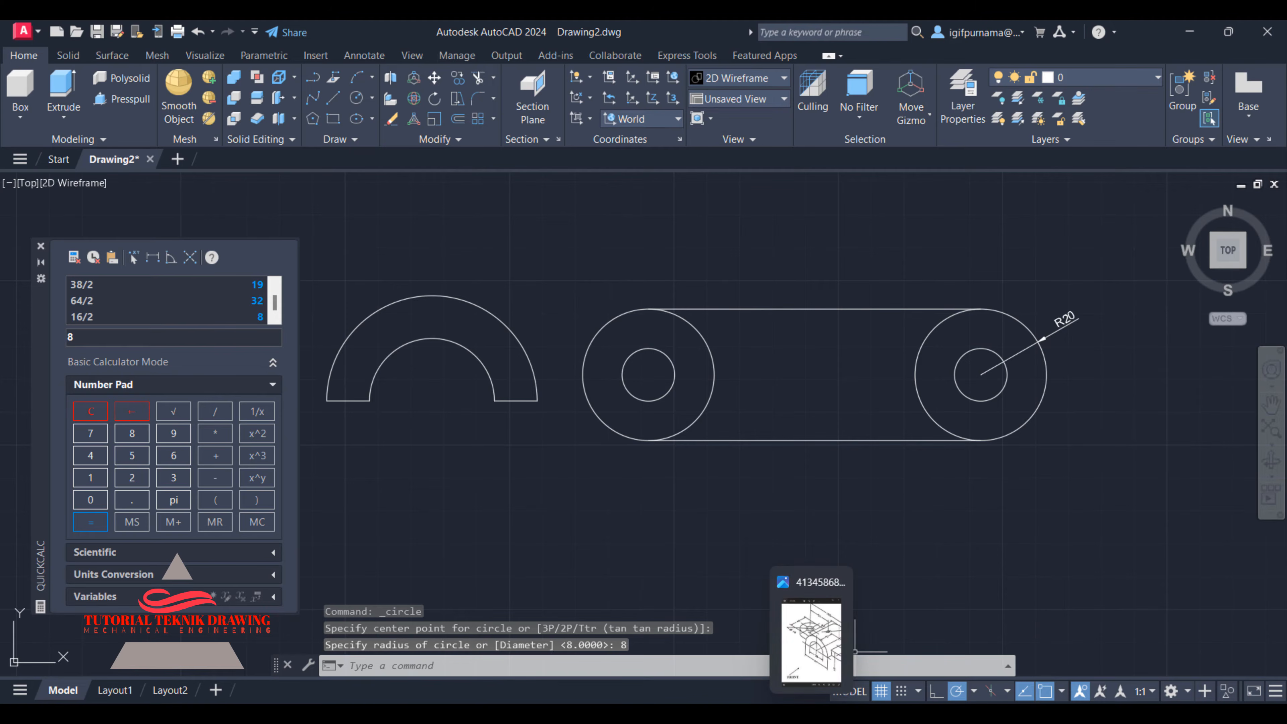
- Trim the inner halves of the two large lug circles to leave a closed slot-shaped plate outline
middle_click_drag(700, 416, 745, 388)
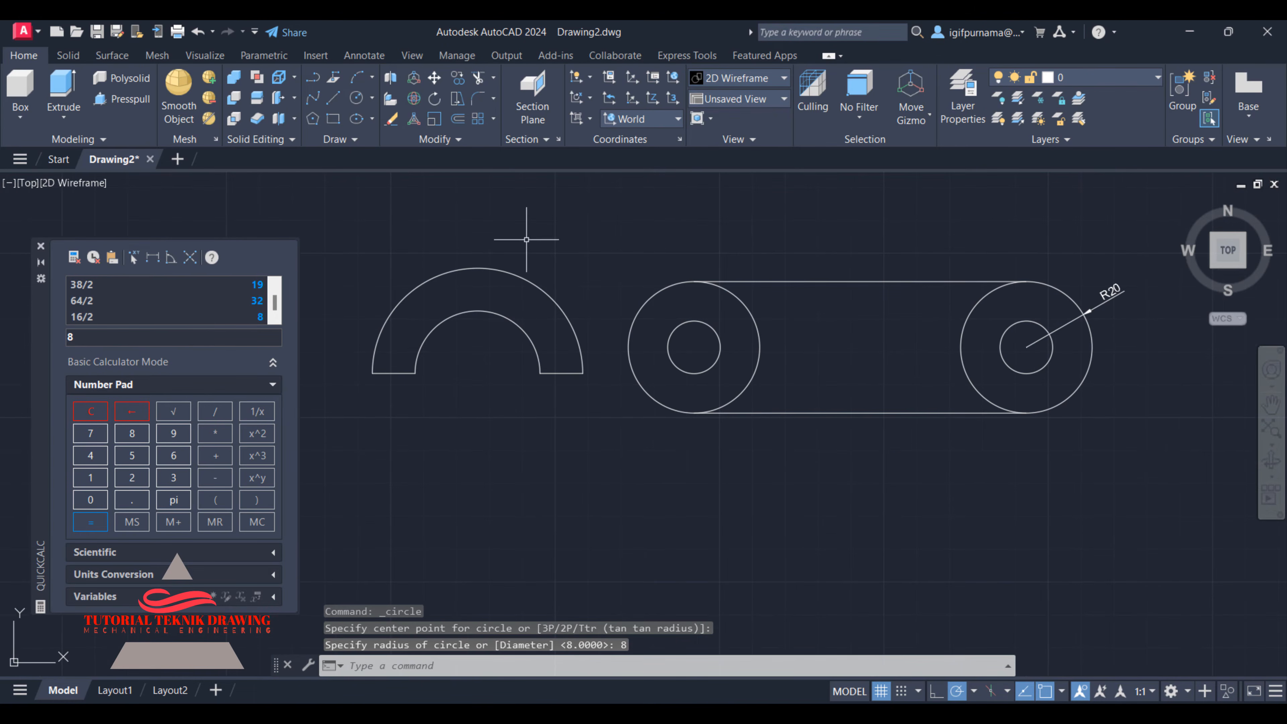
left_click(479, 77)
left_click_drag(768, 337, 754, 347)
left_click(960, 337)
right_click(857, 250)
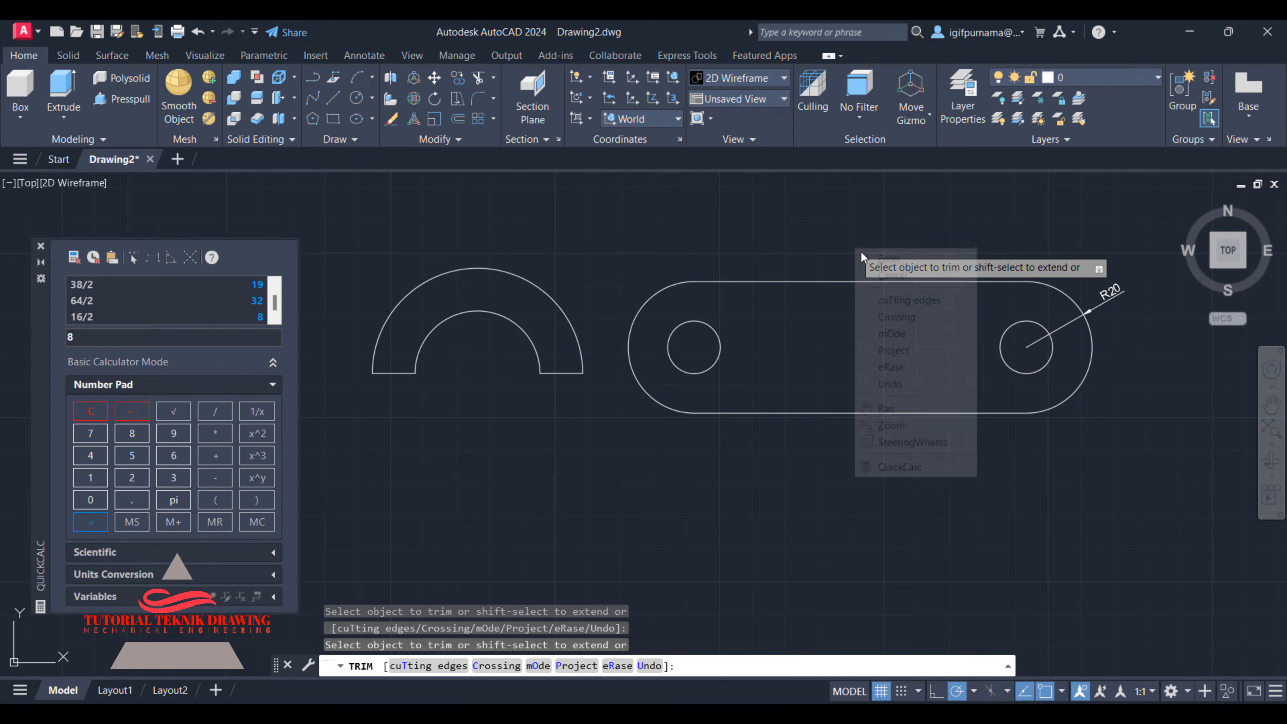
left_click(890, 258)
middle_click_drag(720, 291, 775, 291)
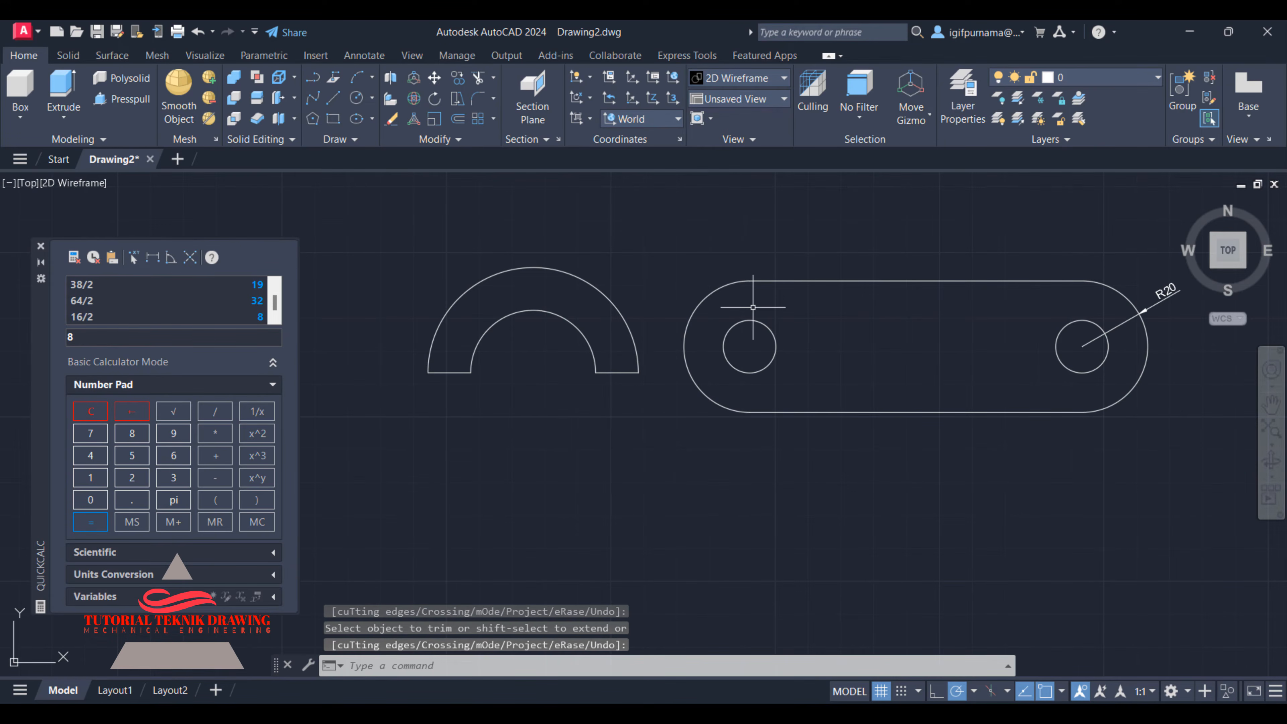
- Check the reference image for how the arch sits relative to the lug plate
left_click(835, 712)
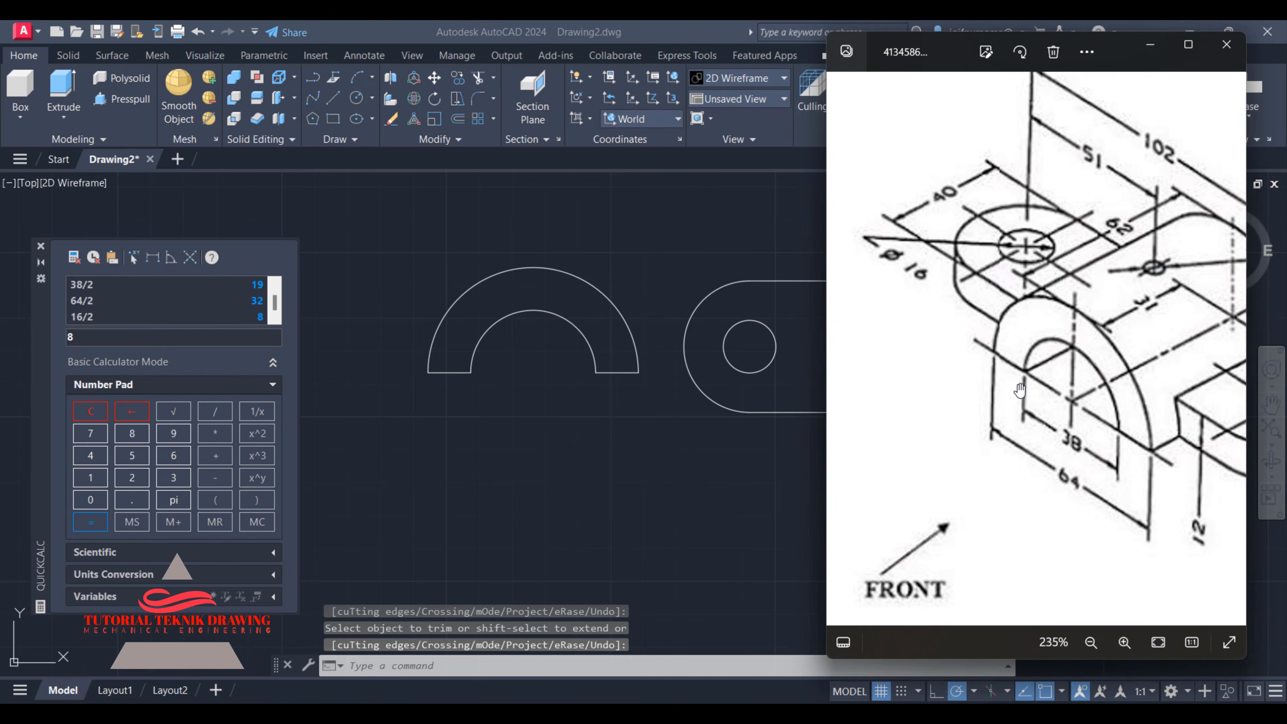
scroll(1016, 383, "down", 1)
scroll(1015, 383, "down", 1)
scroll(1161, 400, "up", 3)
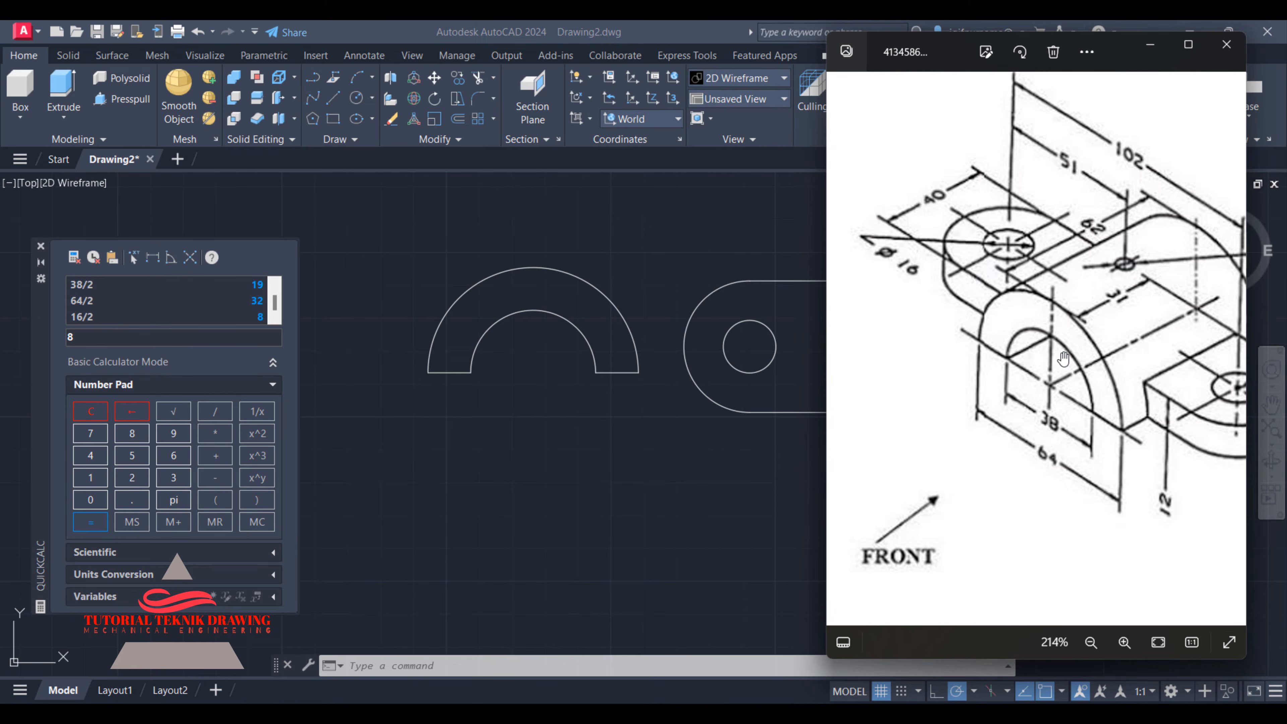
left_click(630, 259)
middle_click_drag(656, 288, 776, 288)
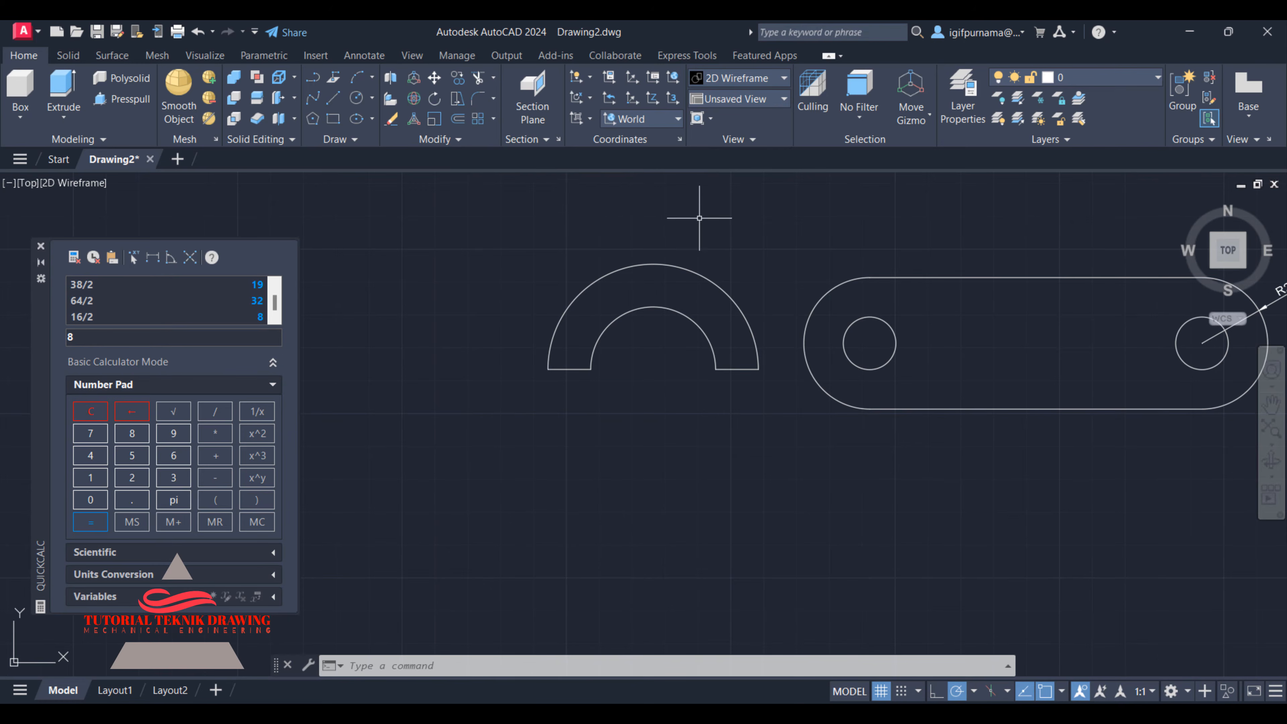
- Draw a vertical line from the midpoint of the plate's upper edge perpendicular to its lower edge
middle_click_drag(699, 217, 665, 214)
left_click(332, 98)
middle_click_drag(543, 188, 492, 196)
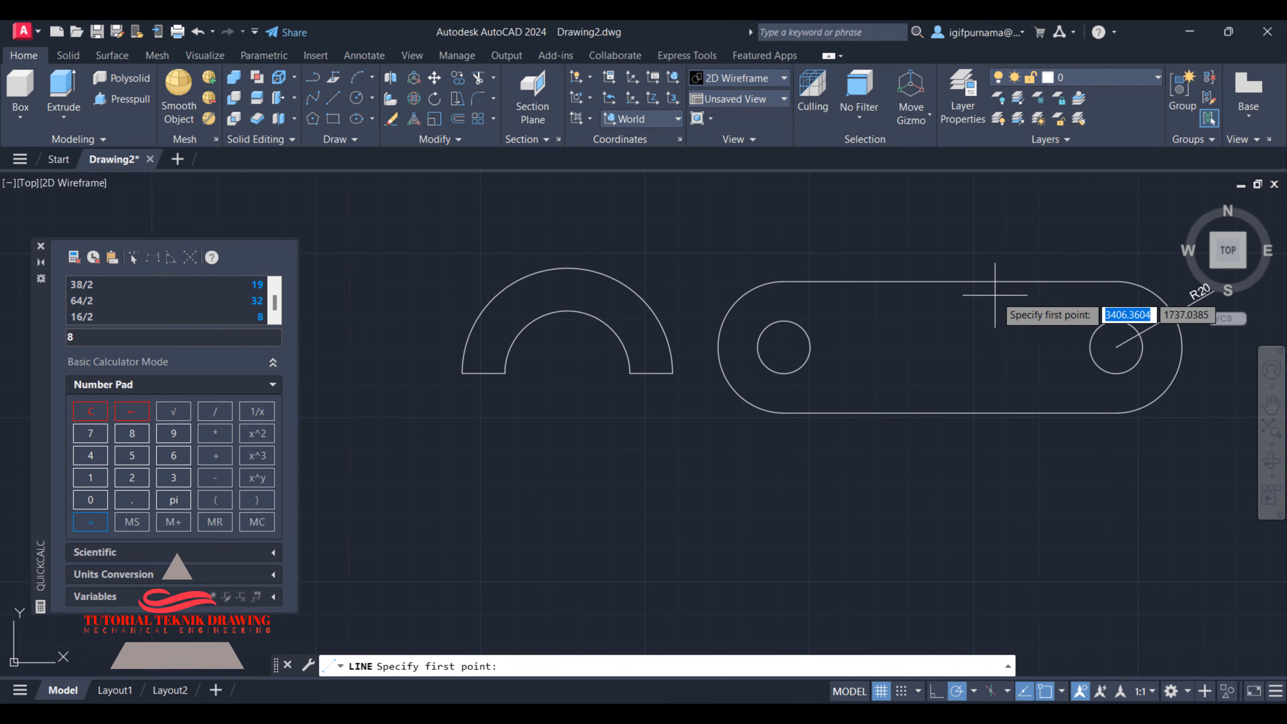
left_click(950, 280)
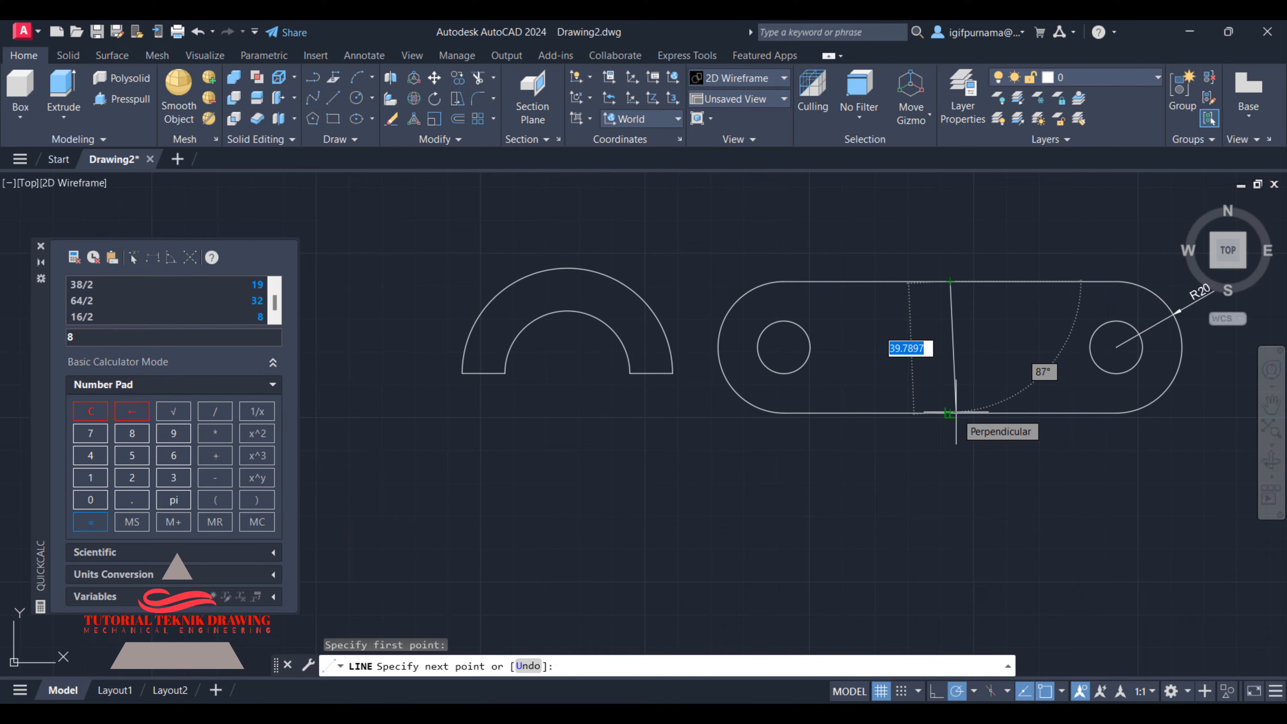
key("alt+Tab")
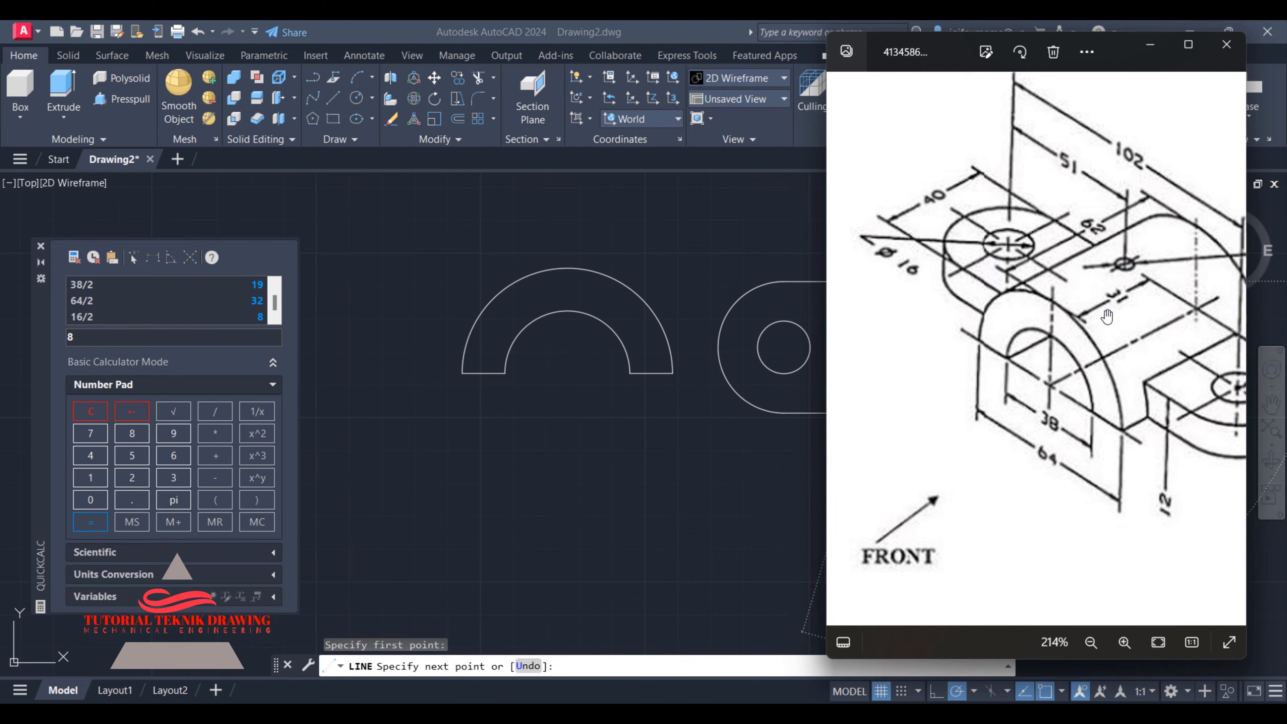
left_click(1147, 54)
left_click(949, 413)
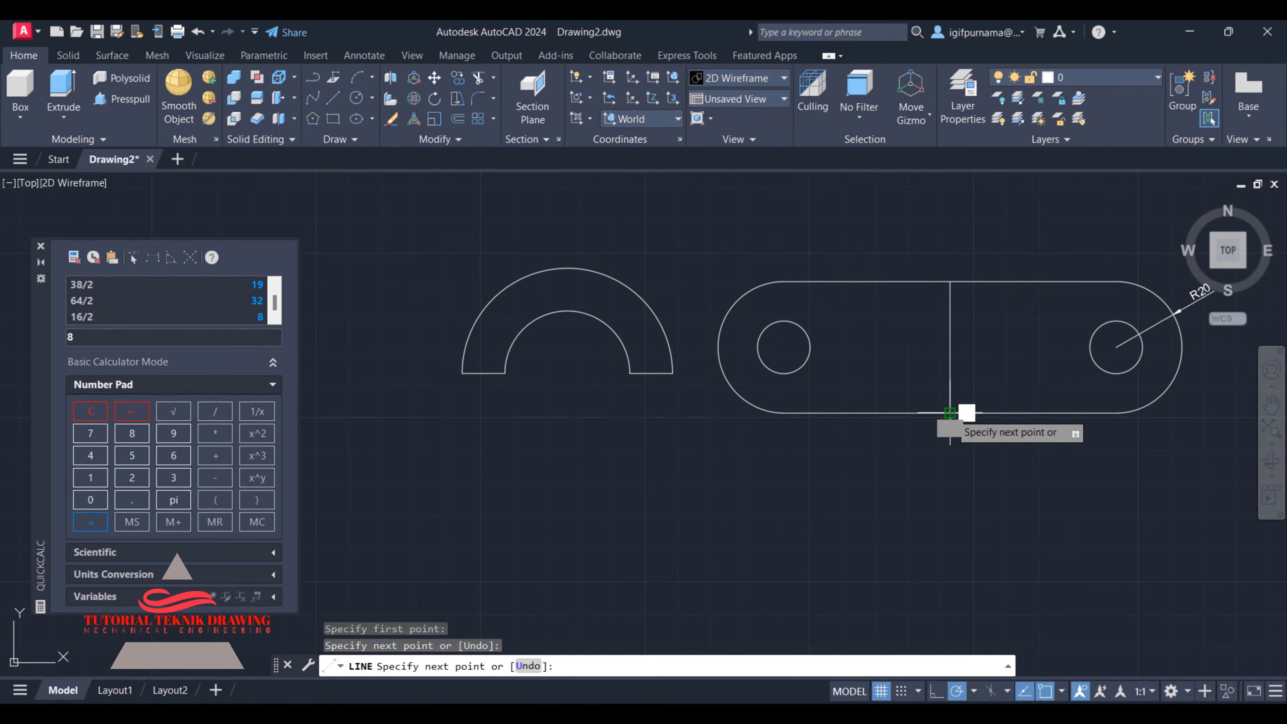
right_click(949, 412)
left_click(984, 422)
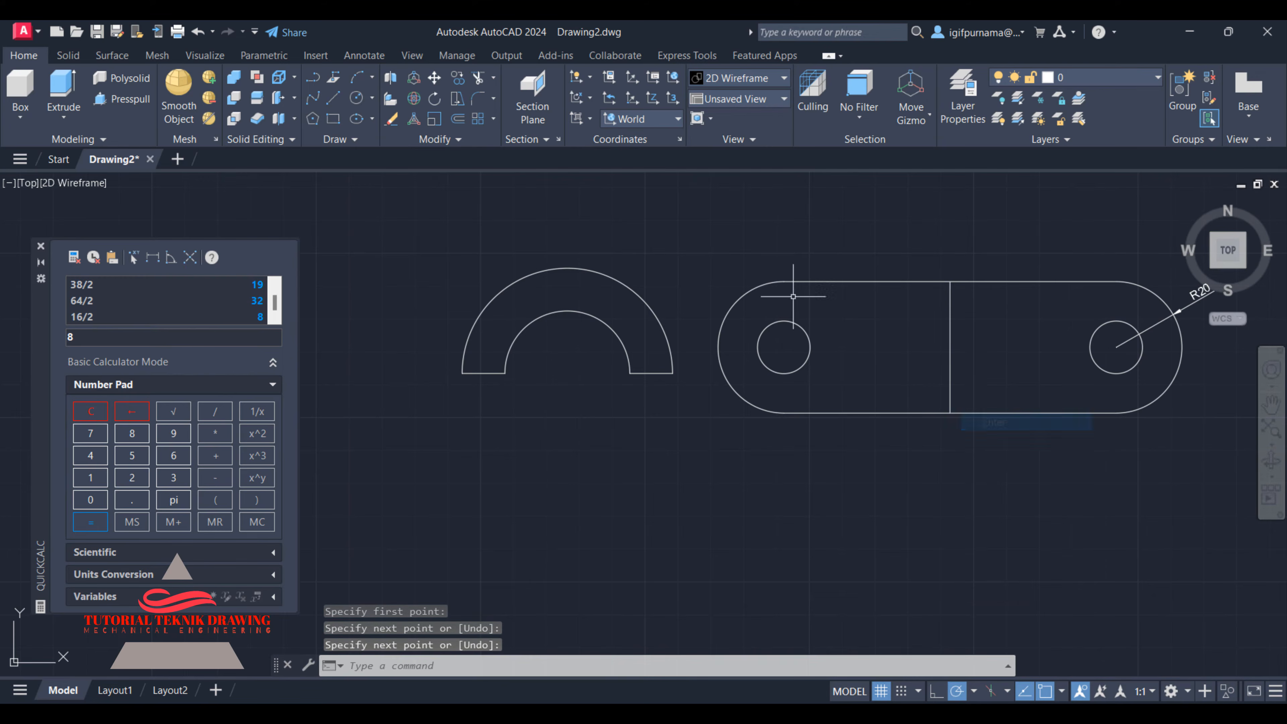
- Move the half-ring profile from its base centre to the lower end of the plate's vertical centre line
left_click(435, 83)
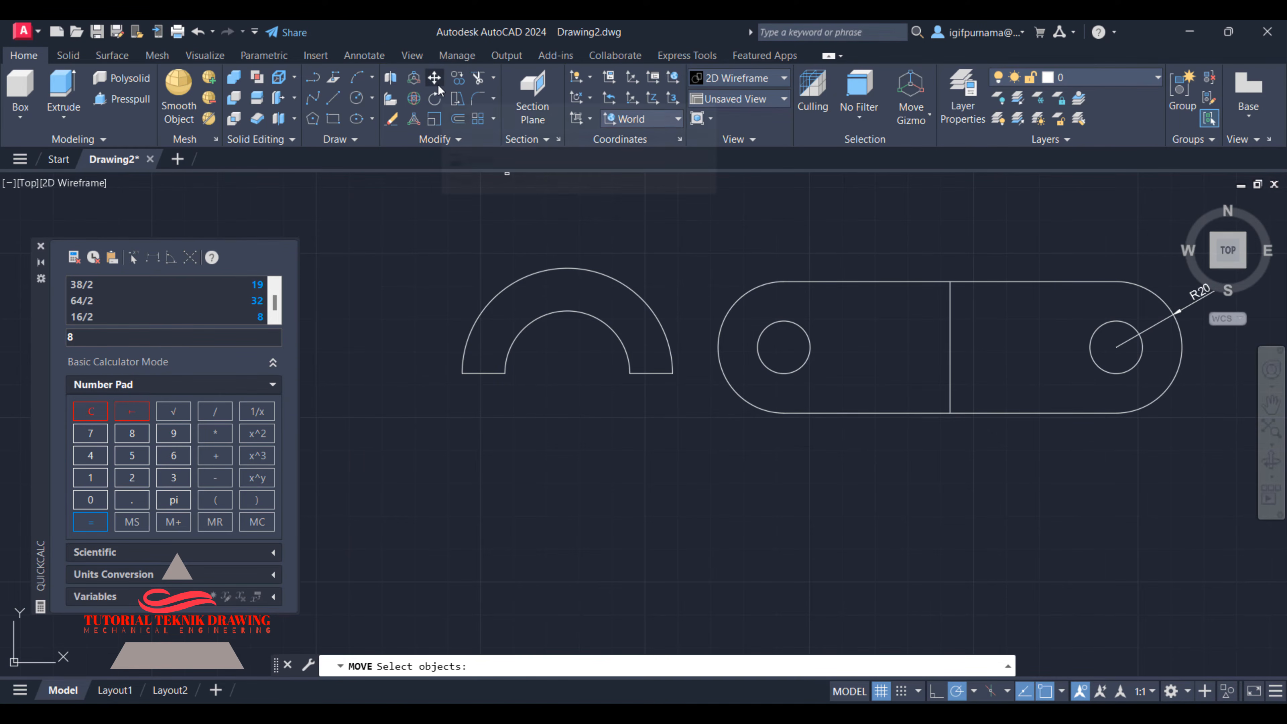
left_click(405, 219)
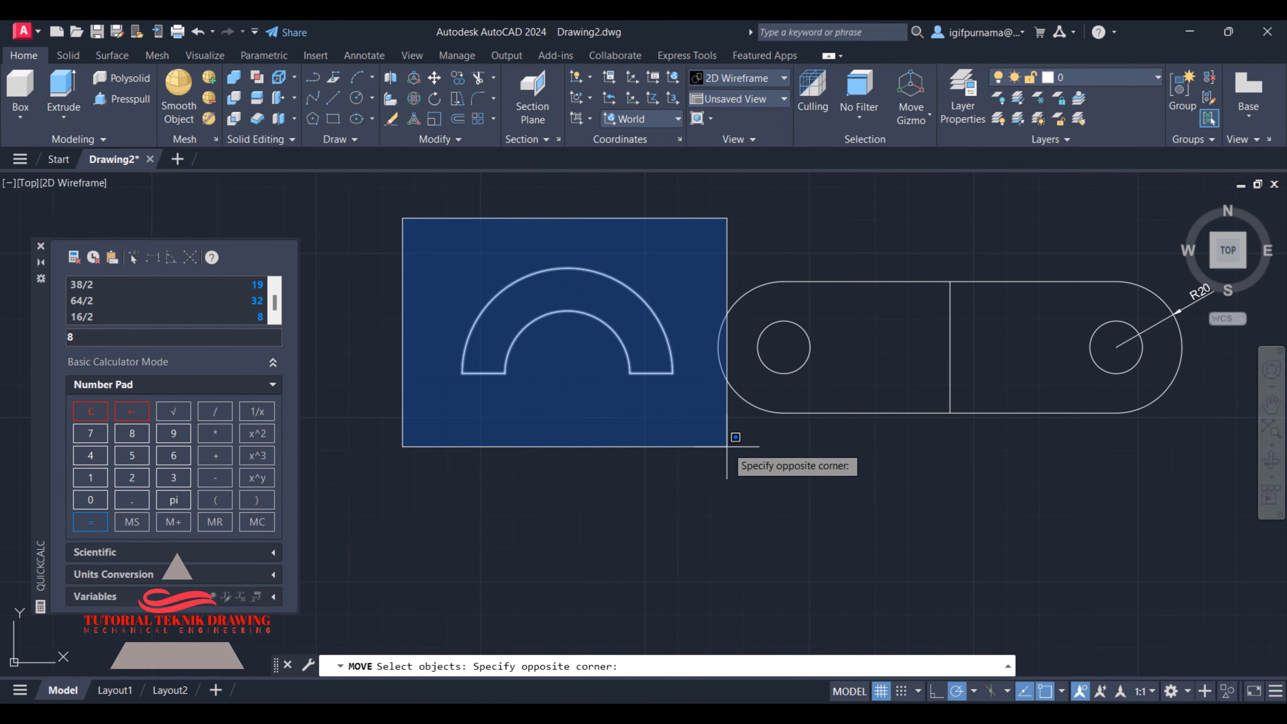
left_click(736, 428)
key("Return")
left_click(567, 373)
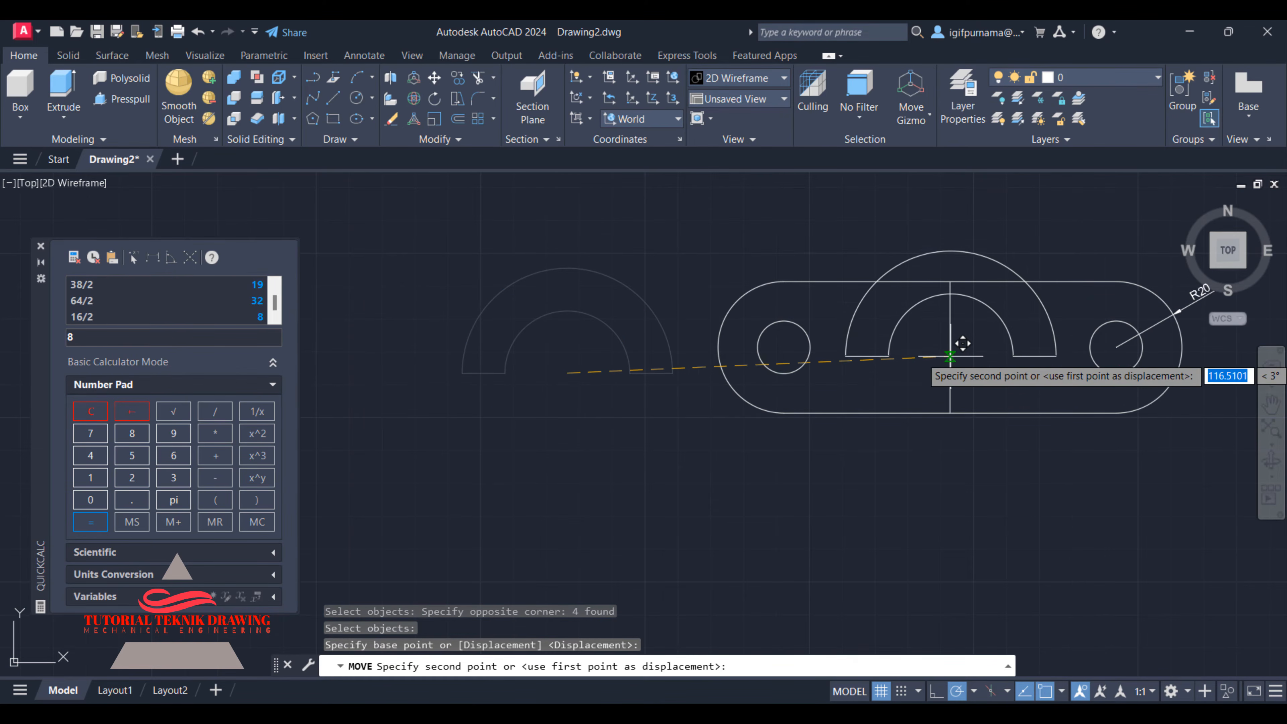
left_click(962, 400)
scroll(908, 365, "up", 3)
scroll(881, 392, "down", 2)
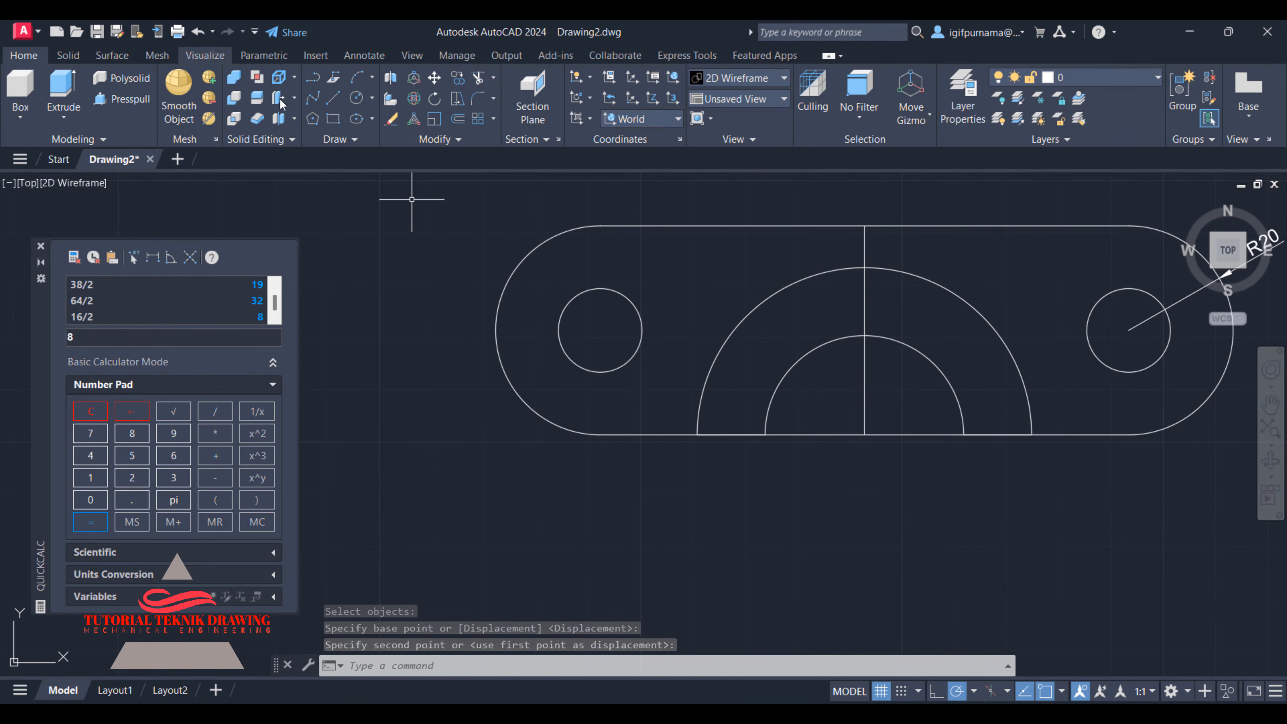
- Draw a vertical line from the half-ring's outer left corner up to the plate's upper edge
left_click(333, 98)
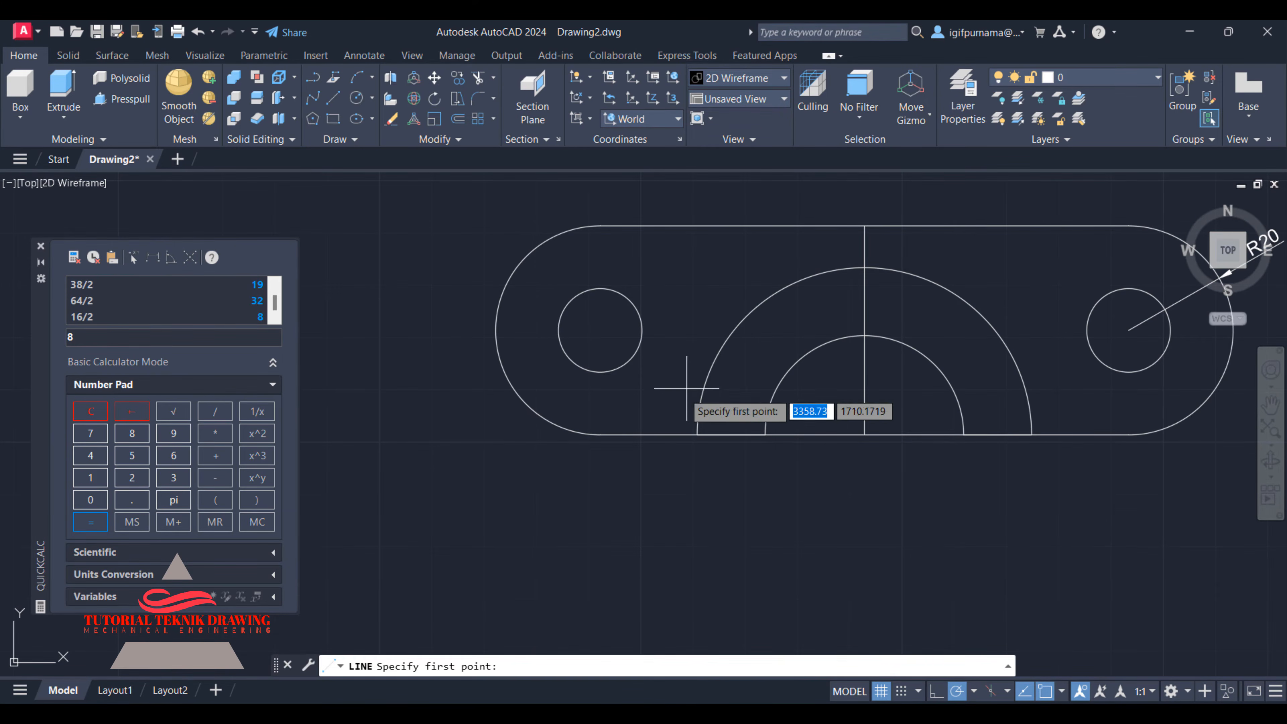
left_click(697, 434)
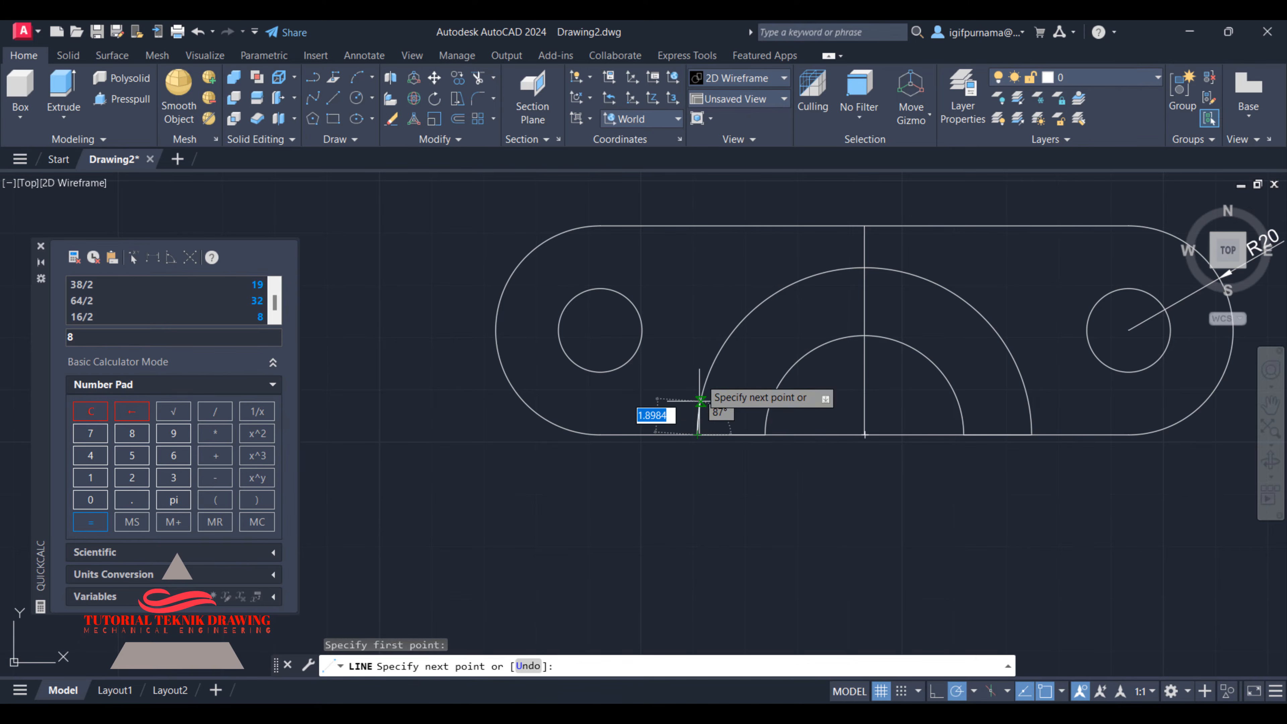
left_click(698, 226)
right_click(697, 226)
left_click(720, 239)
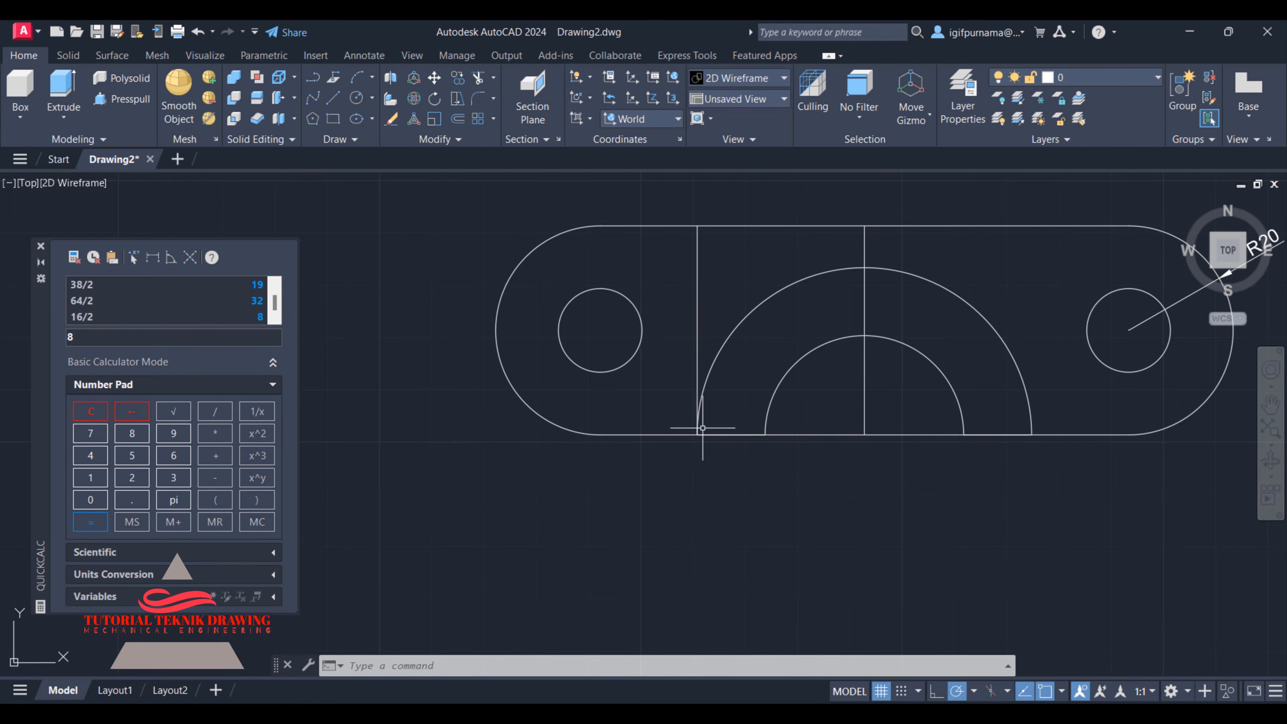
- Examine where the left vertical line meets the outer arc and compare the junction with the reference image
scroll(684, 401, "up", 8)
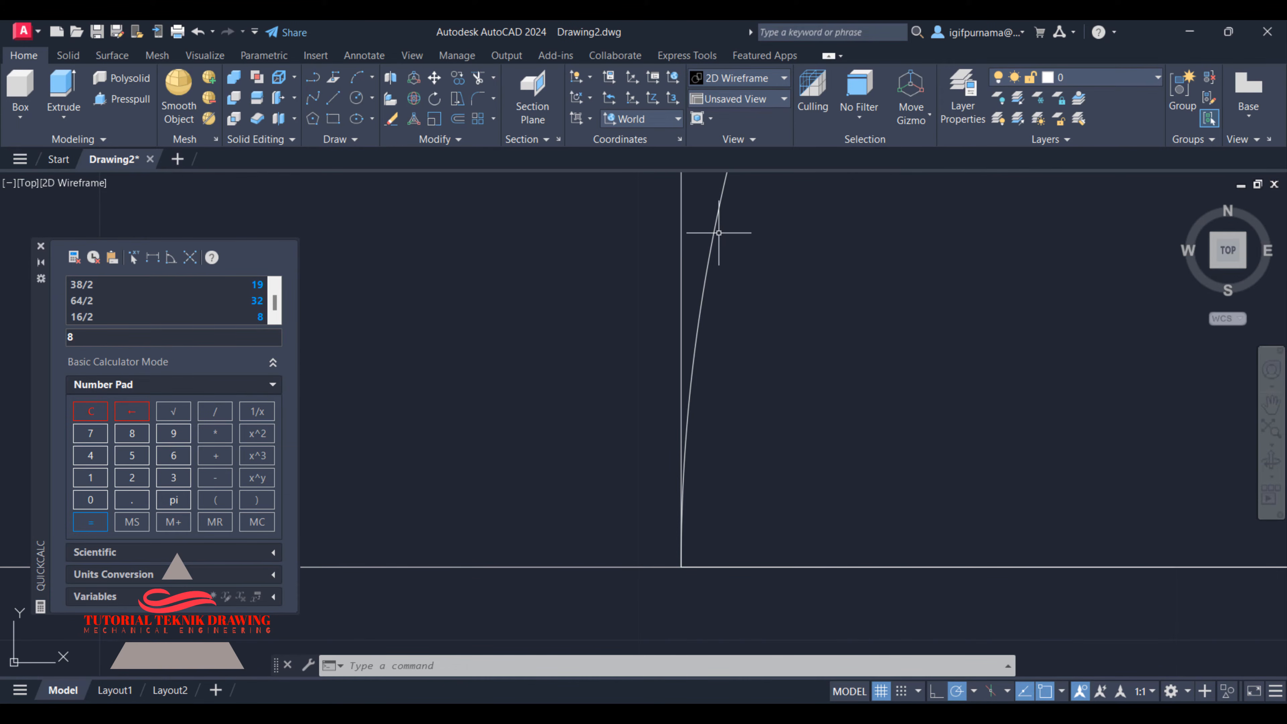
scroll(723, 385, "down", 4)
scroll(723, 386, "down", 2)
scroll(747, 299, "up", 2)
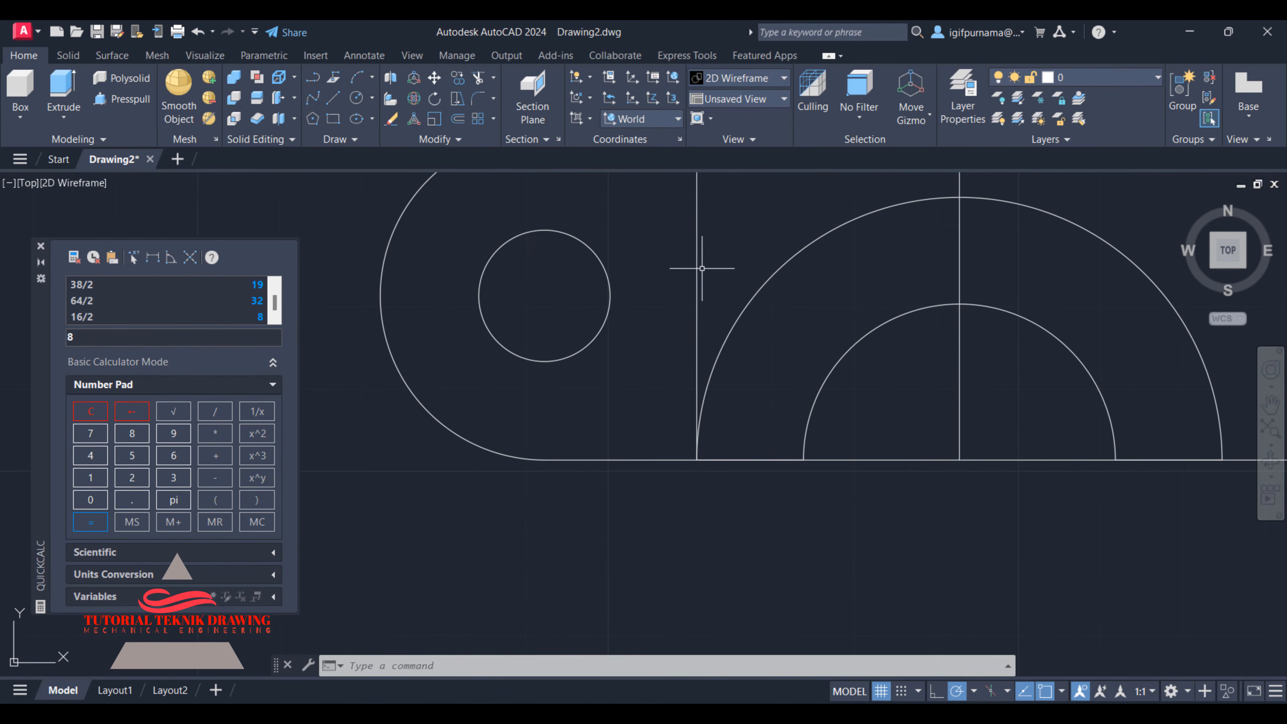
middle_click_drag(696, 245, 713, 264)
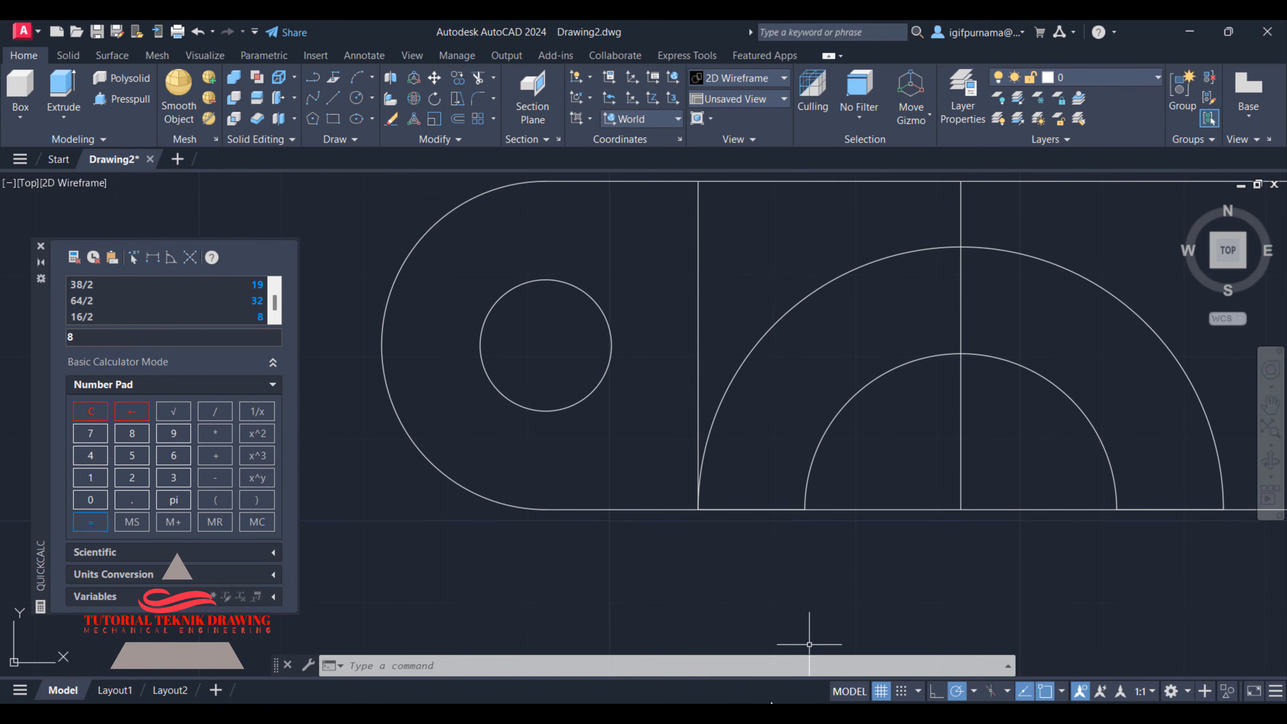
key("alt+Tab")
scroll(1169, 428, "up", 2)
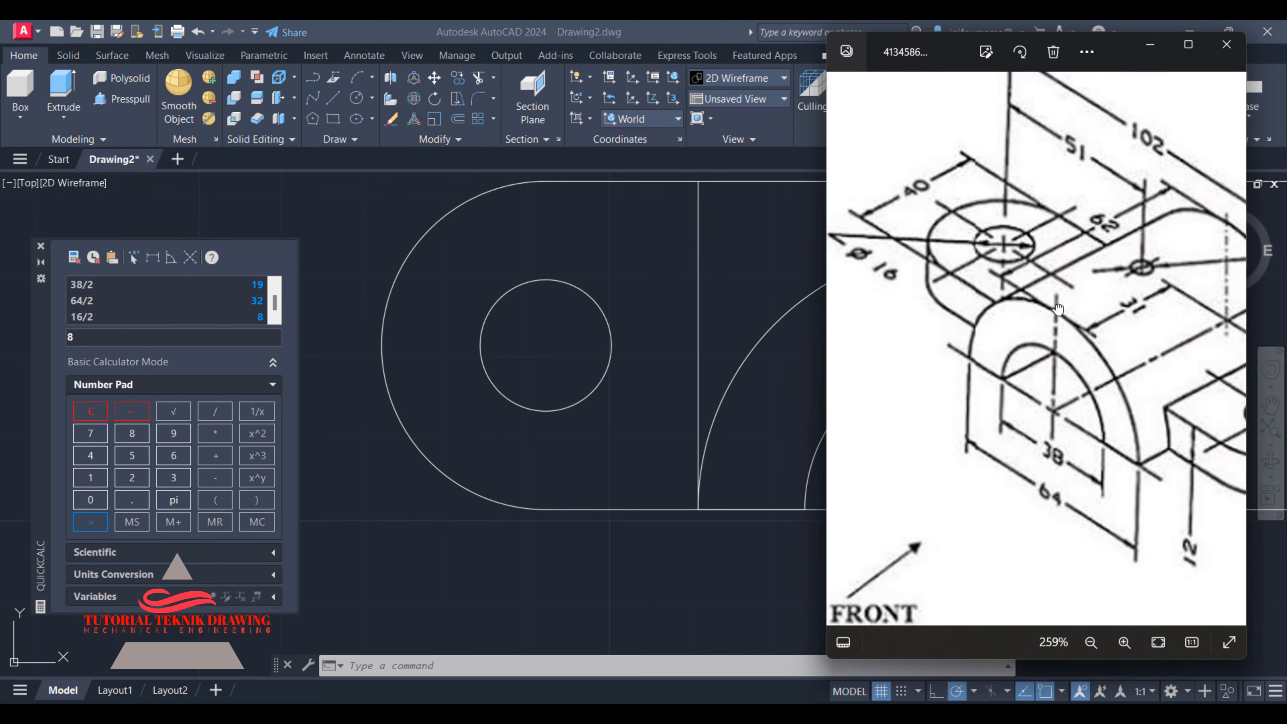
key("alt+Tab")
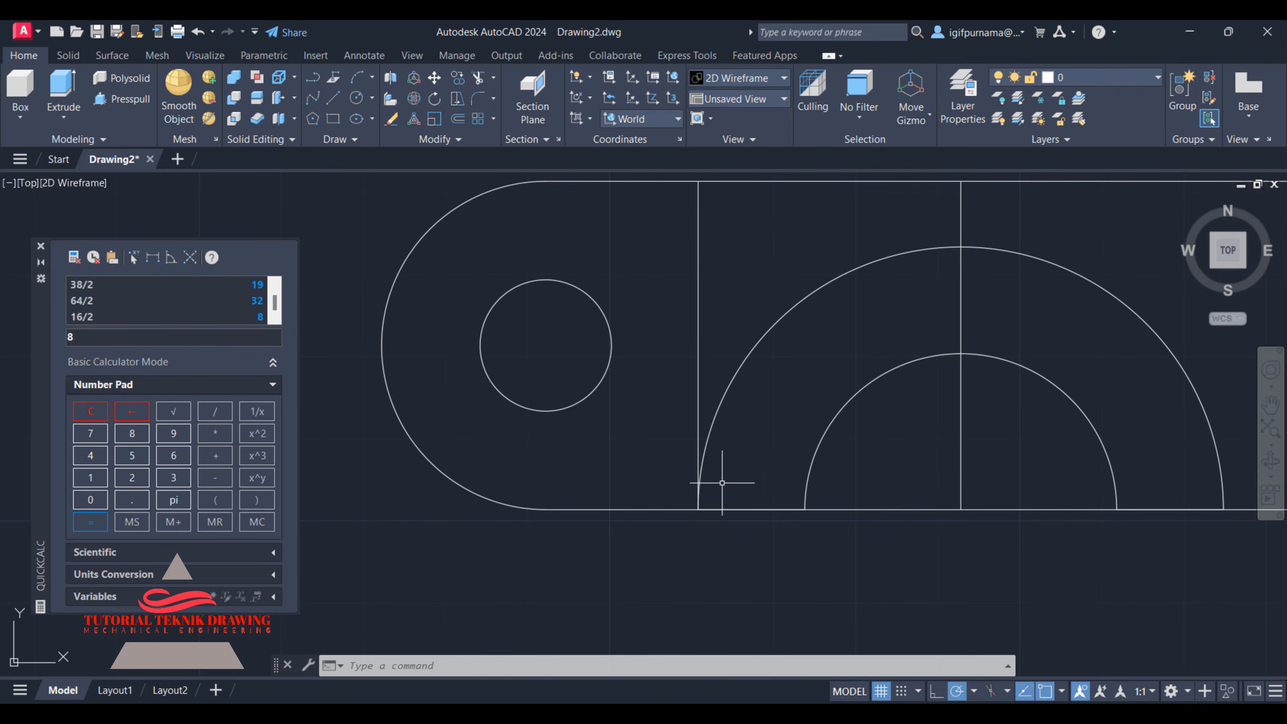
scroll(720, 489, "down", 4)
scroll(732, 491, "up", 8)
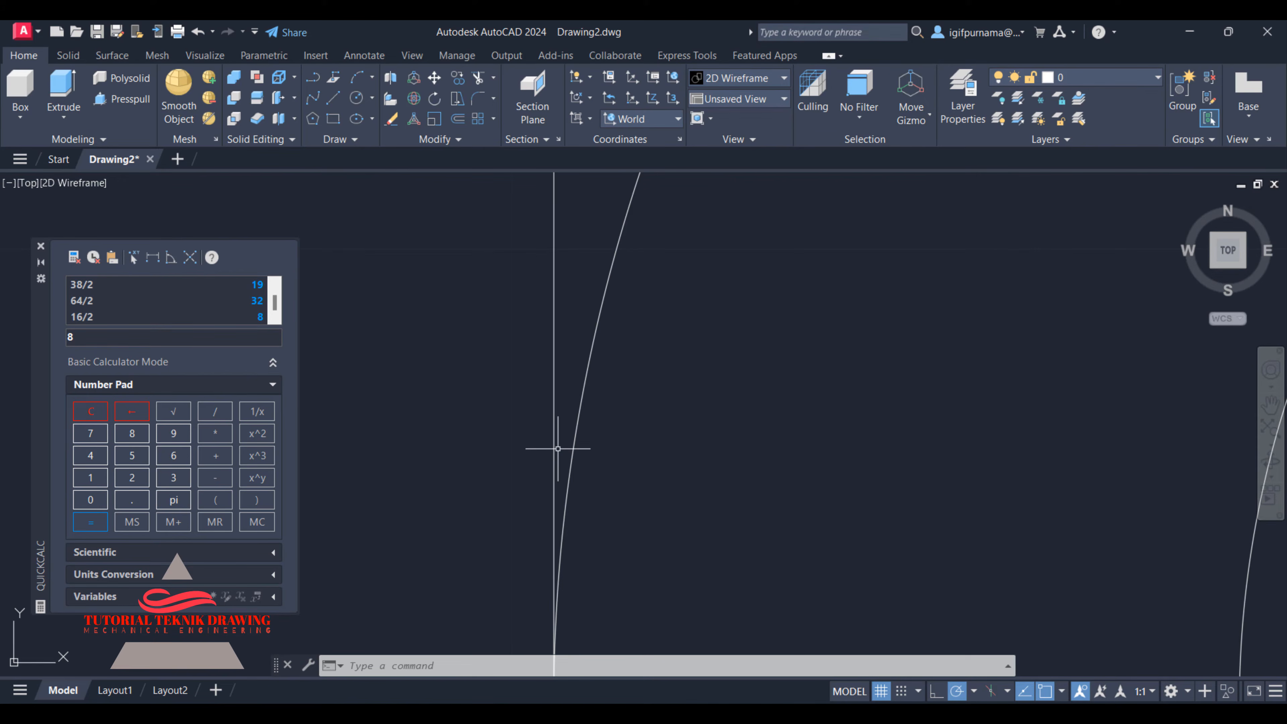
scroll(559, 450, "down", 5)
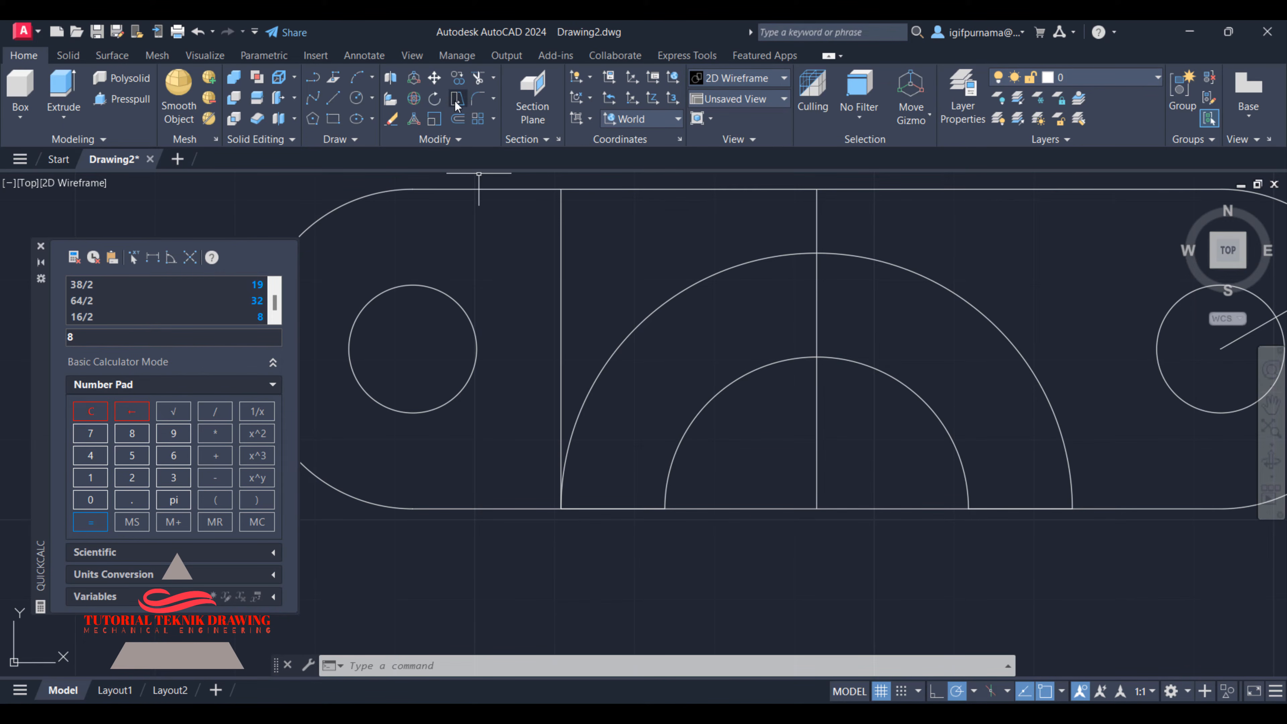
- Move the left vertical line from its lower end to the midpoint of the half-ring's left foot
left_click(435, 78)
left_click(555, 198)
left_click(558, 504)
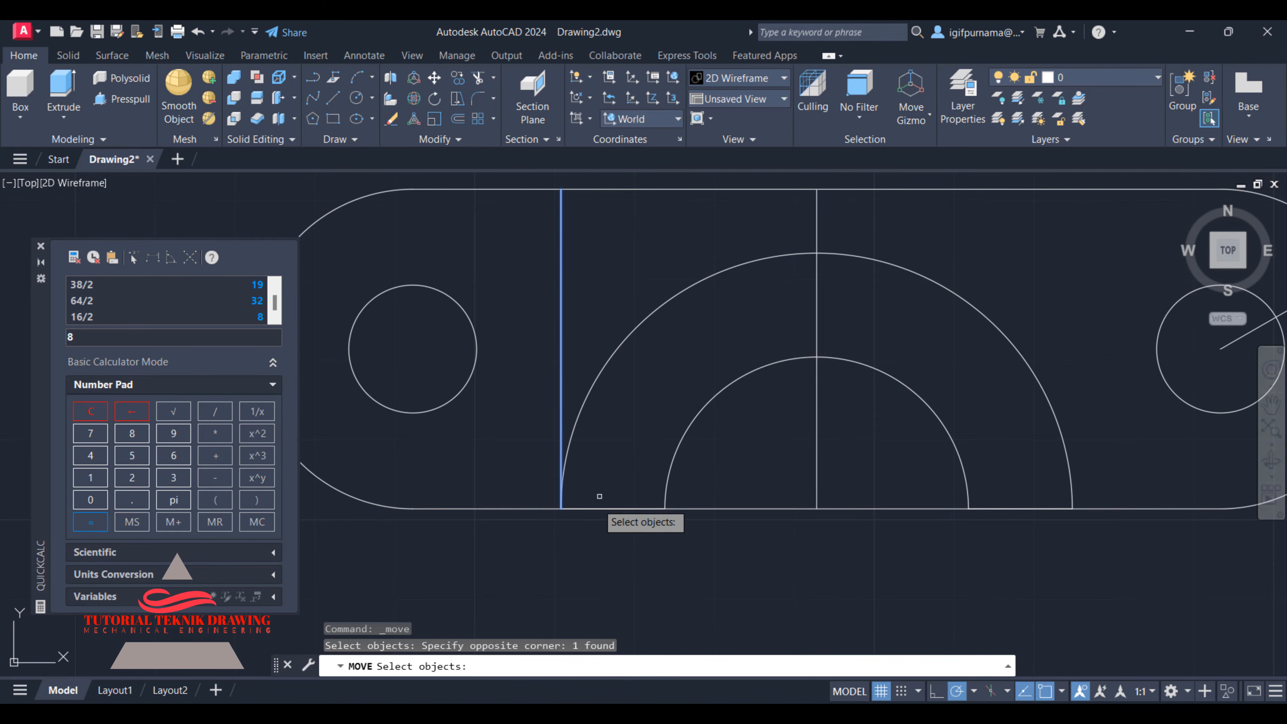
scroll(557, 507, "up", 2)
scroll(556, 506, "down", 4)
scroll(555, 508, "up", 6)
key("Return")
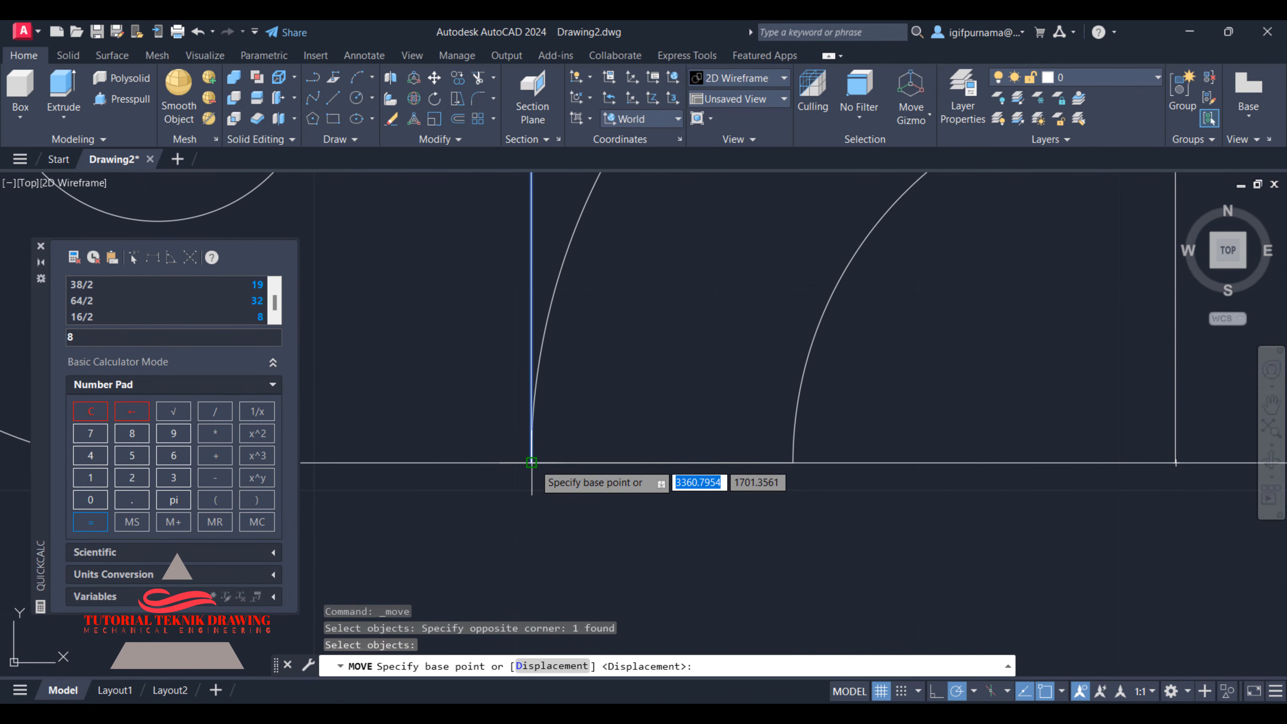
left_click(531, 463)
left_click(655, 463)
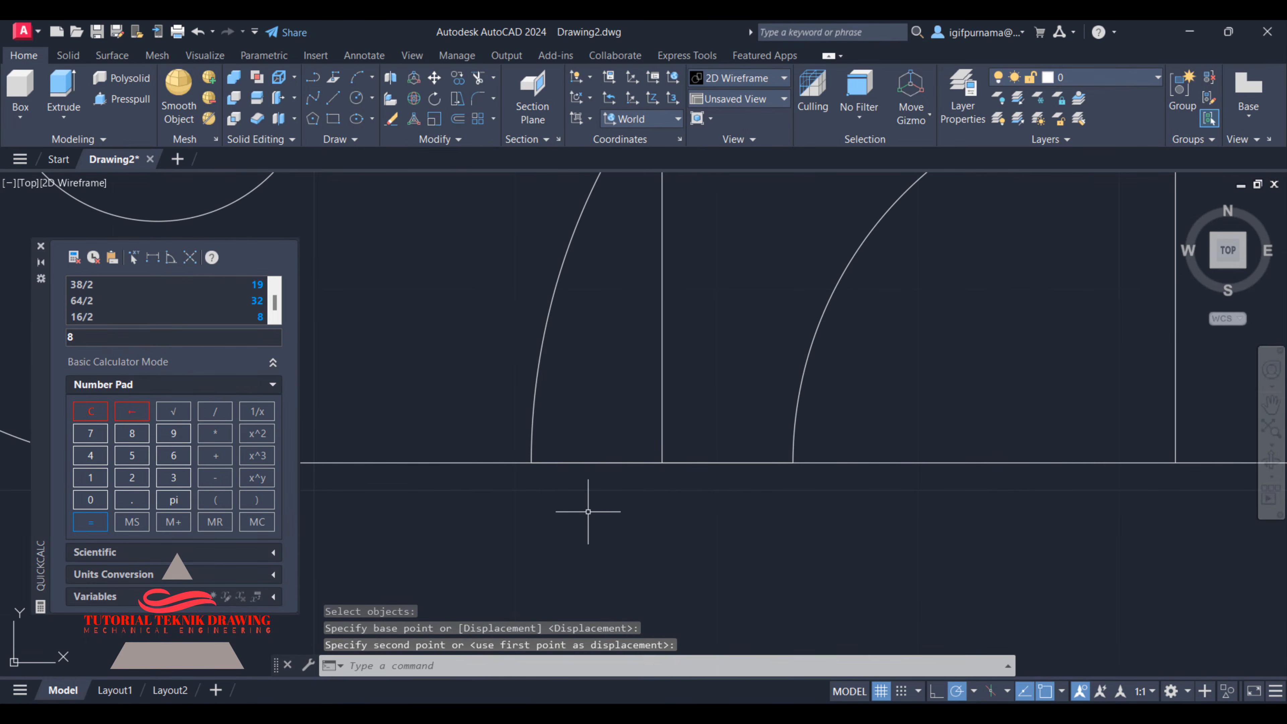
scroll(600, 500, "down", 3)
scroll(600, 499, "down", 4)
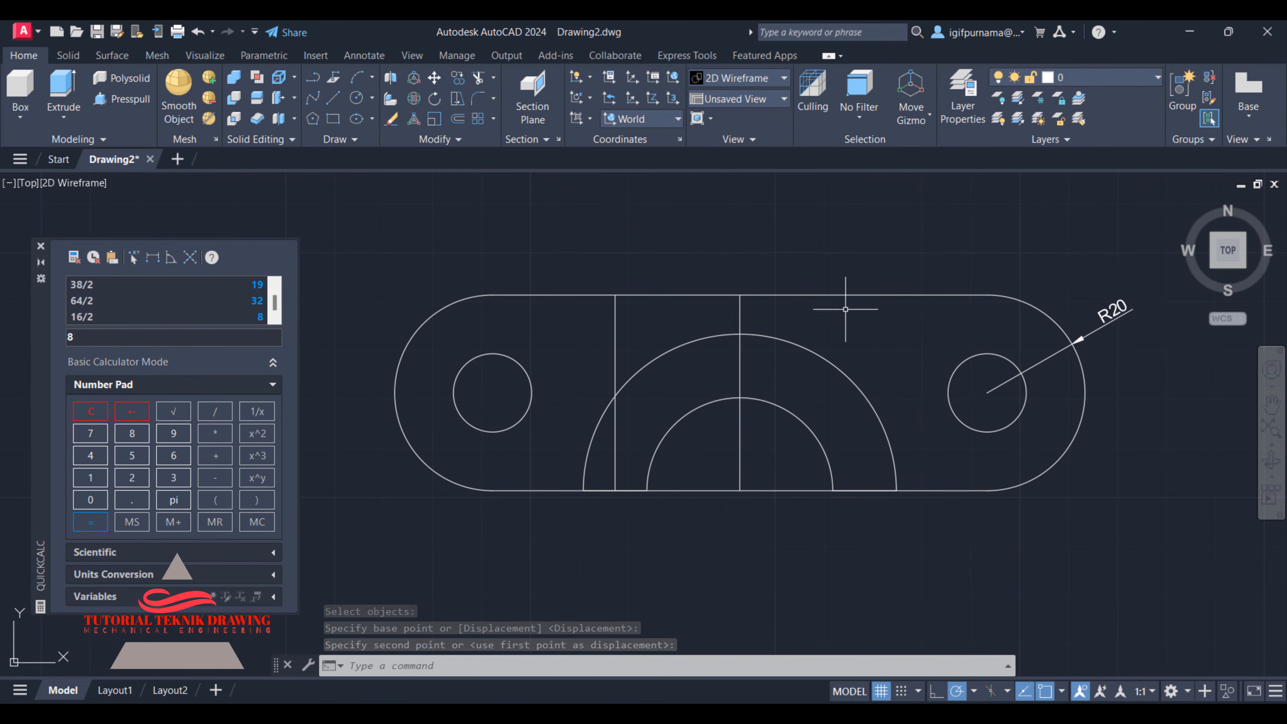
- Move the vertical centre line from its lower end to the midpoint of the half-ring's right foot
left_click(435, 81)
left_click(752, 355)
left_click(729, 390)
key("Return")
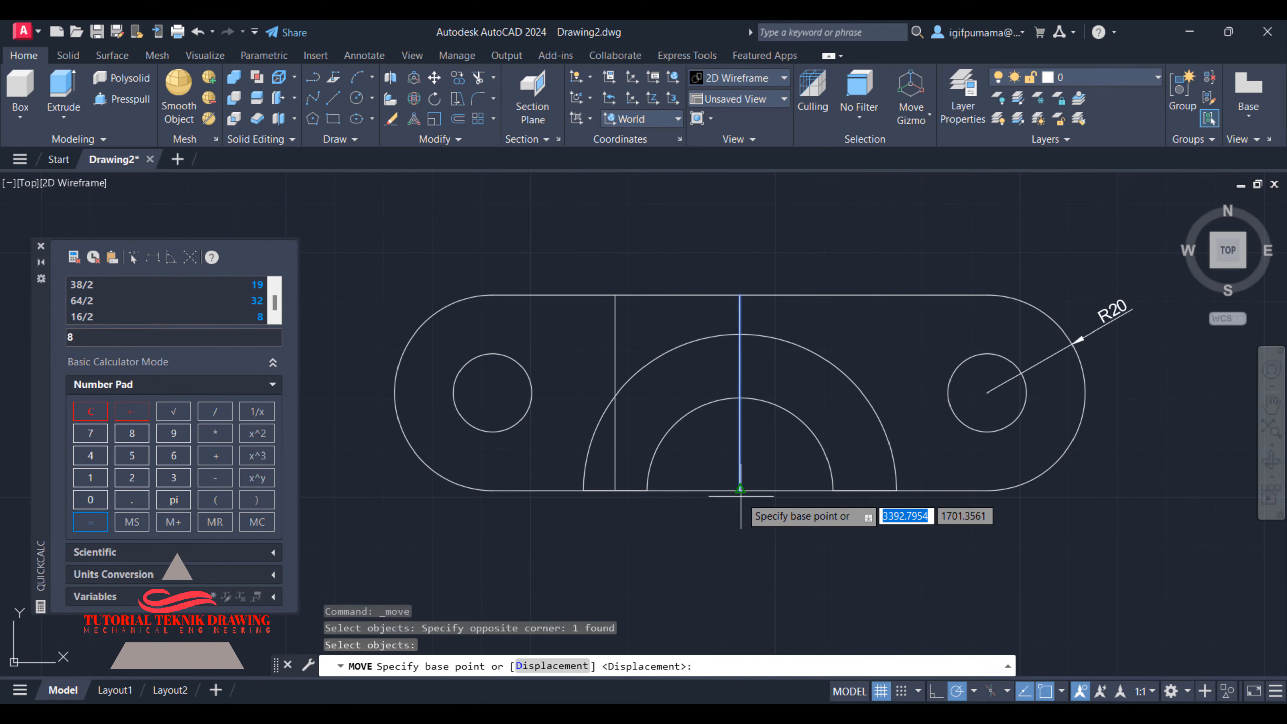
left_click(740, 489)
left_click(866, 493)
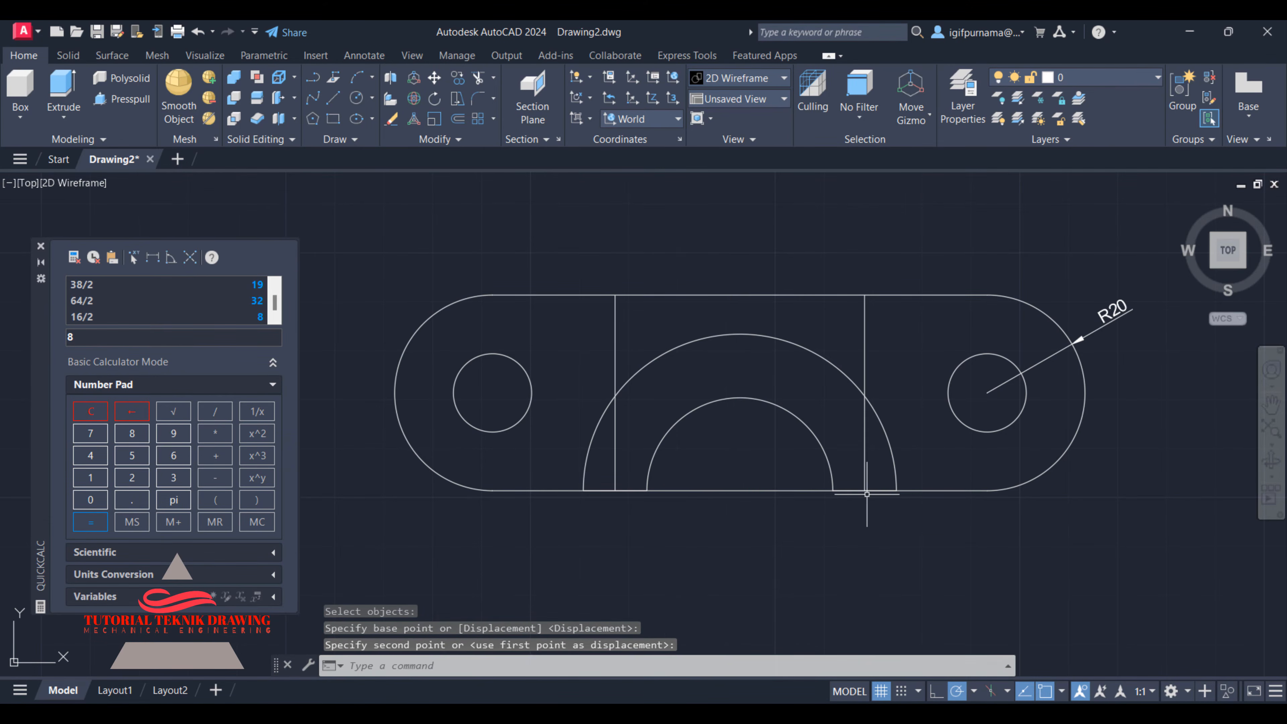
- Move the two concentric half-ring arcs off the lug plate to the empty area at its left
left_click(435, 79)
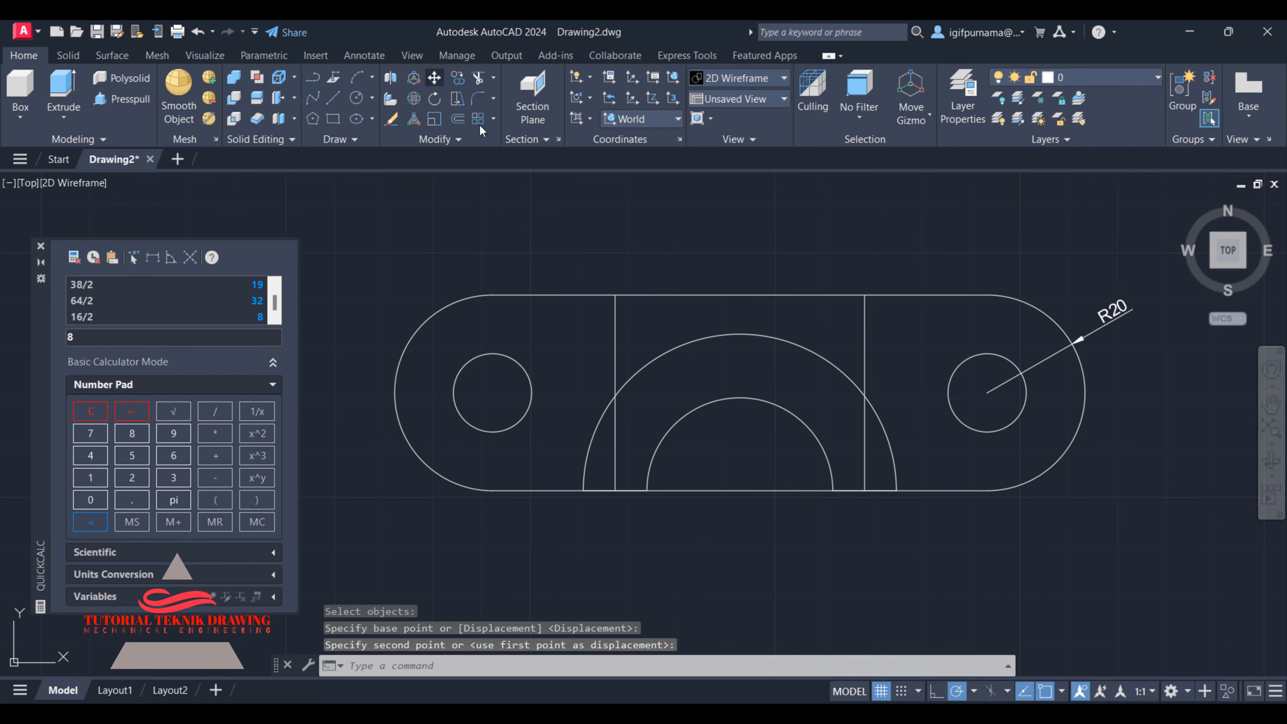
left_click(750, 444)
left_click(680, 353)
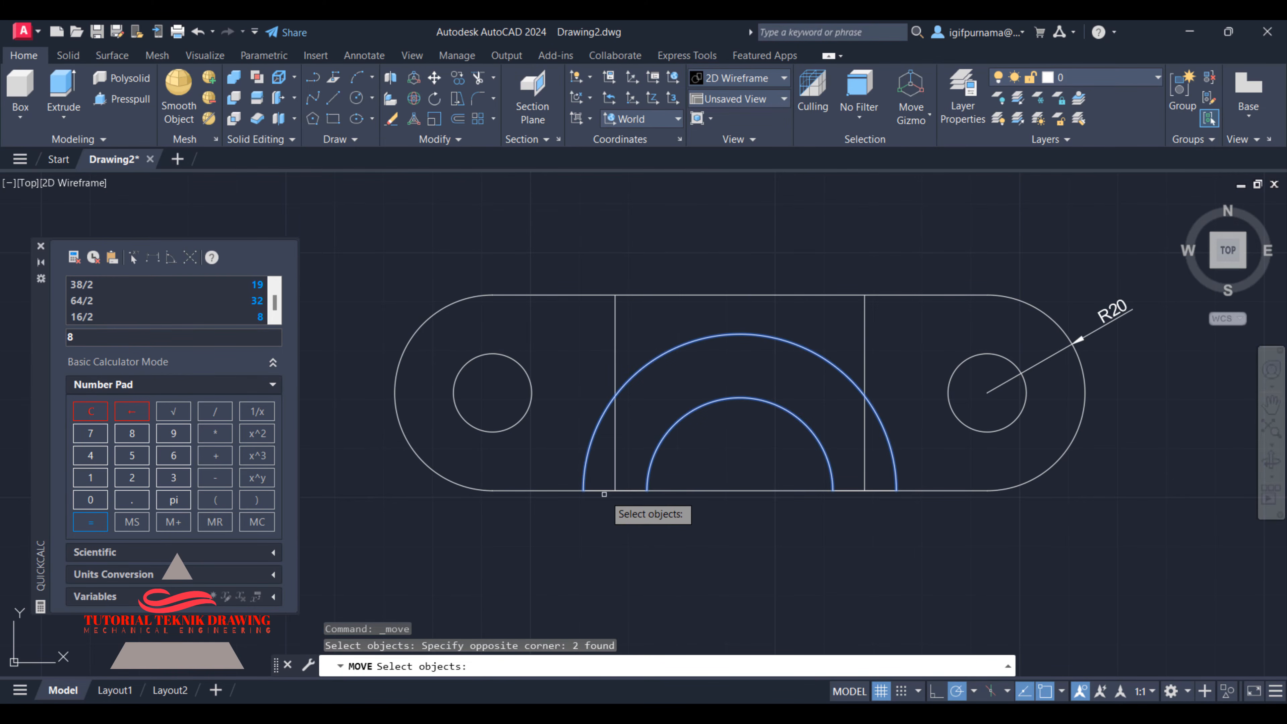
scroll(892, 412, "up", 2)
scroll(892, 412, "down", 4)
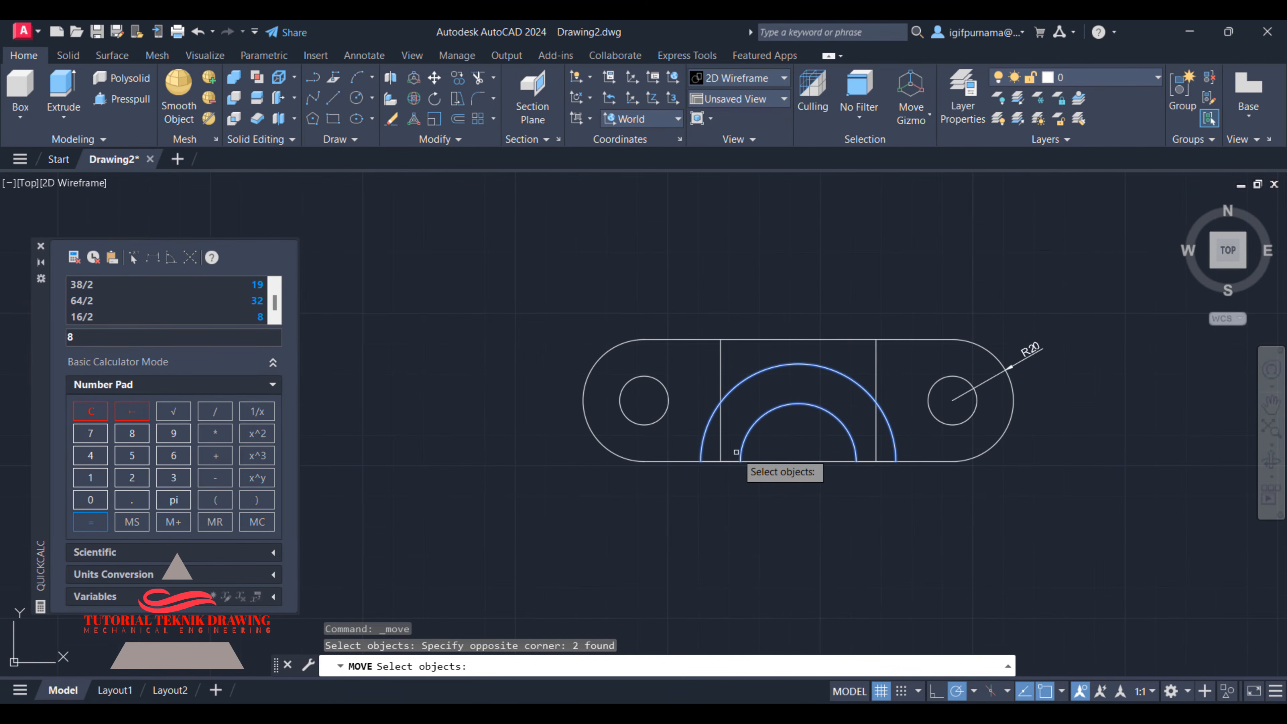
key("Return")
left_click(791, 424)
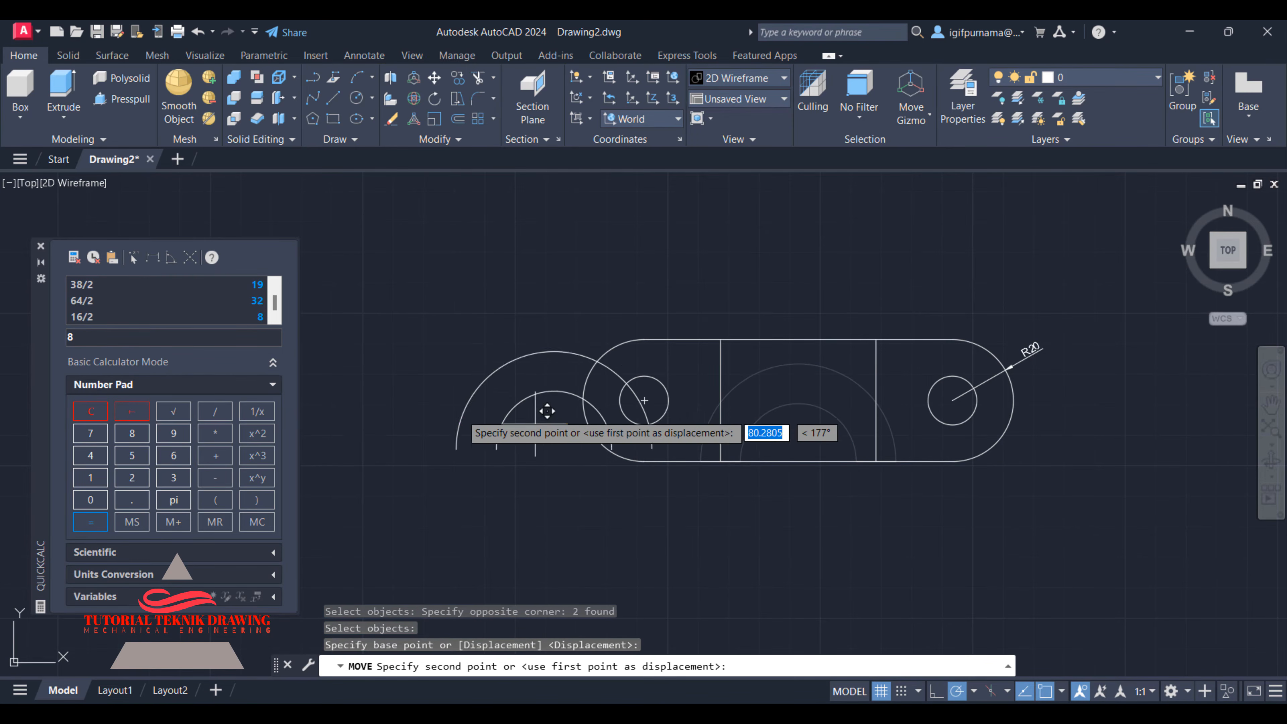
left_click(430, 419)
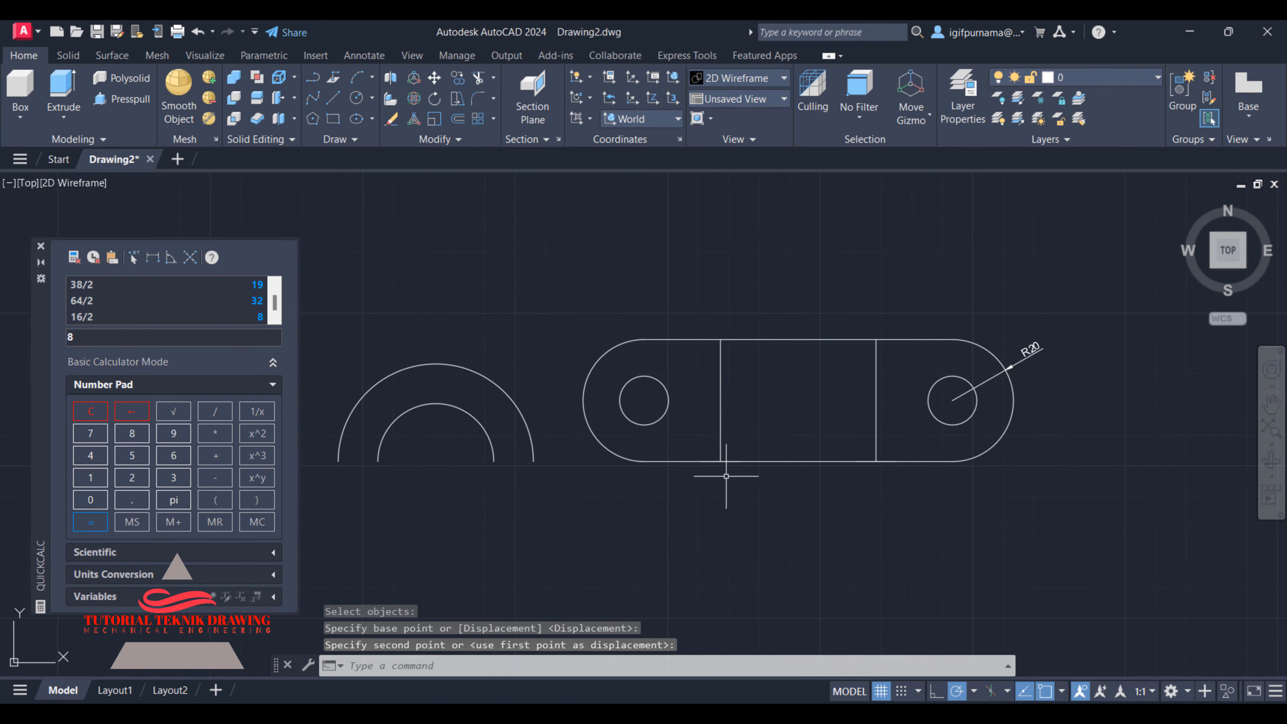
- Draw a horizontal base line joining the two lower endpoints of the half-ring's outer arc
scroll(713, 446, "down", 2)
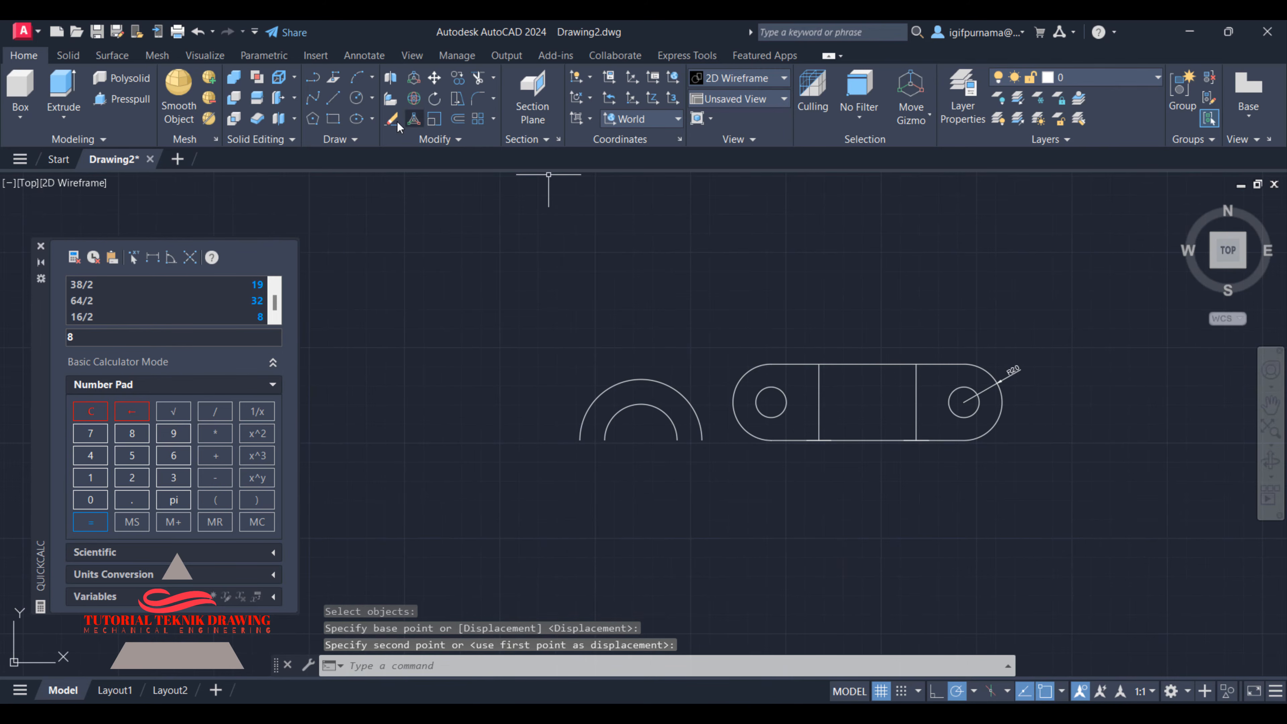
left_click(331, 100)
left_click(581, 439)
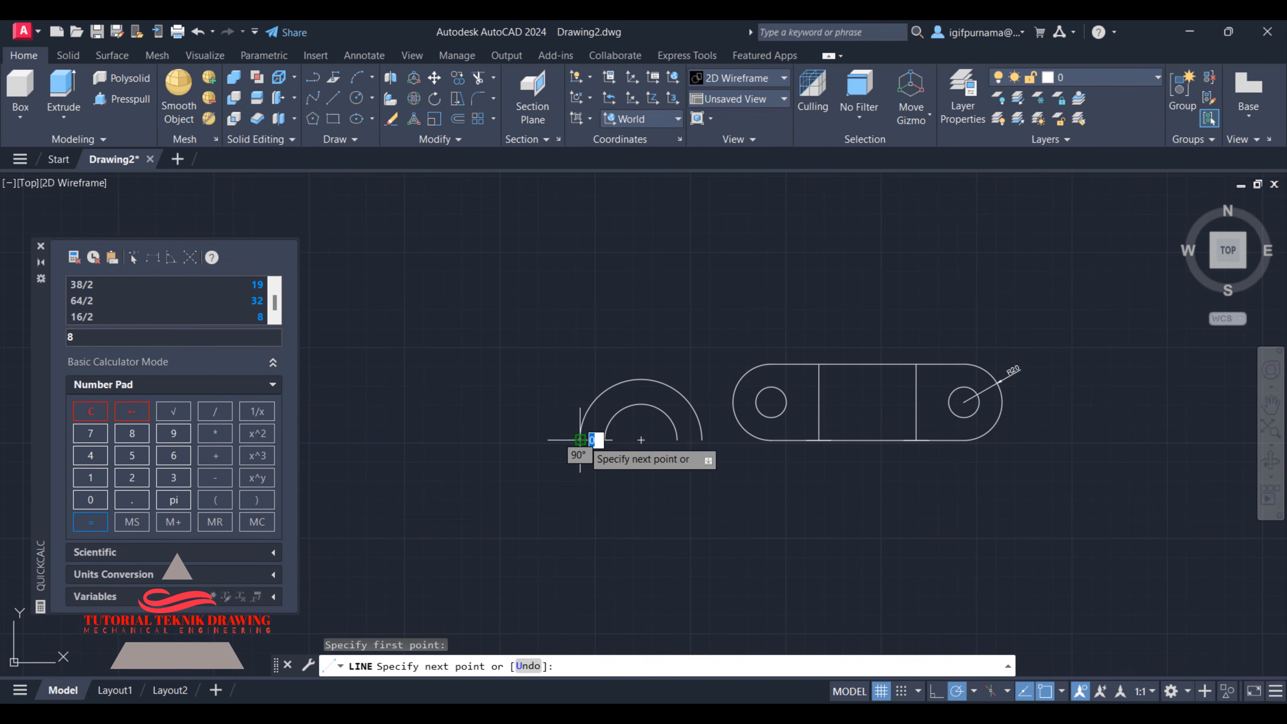
left_click(702, 439)
right_click(702, 440)
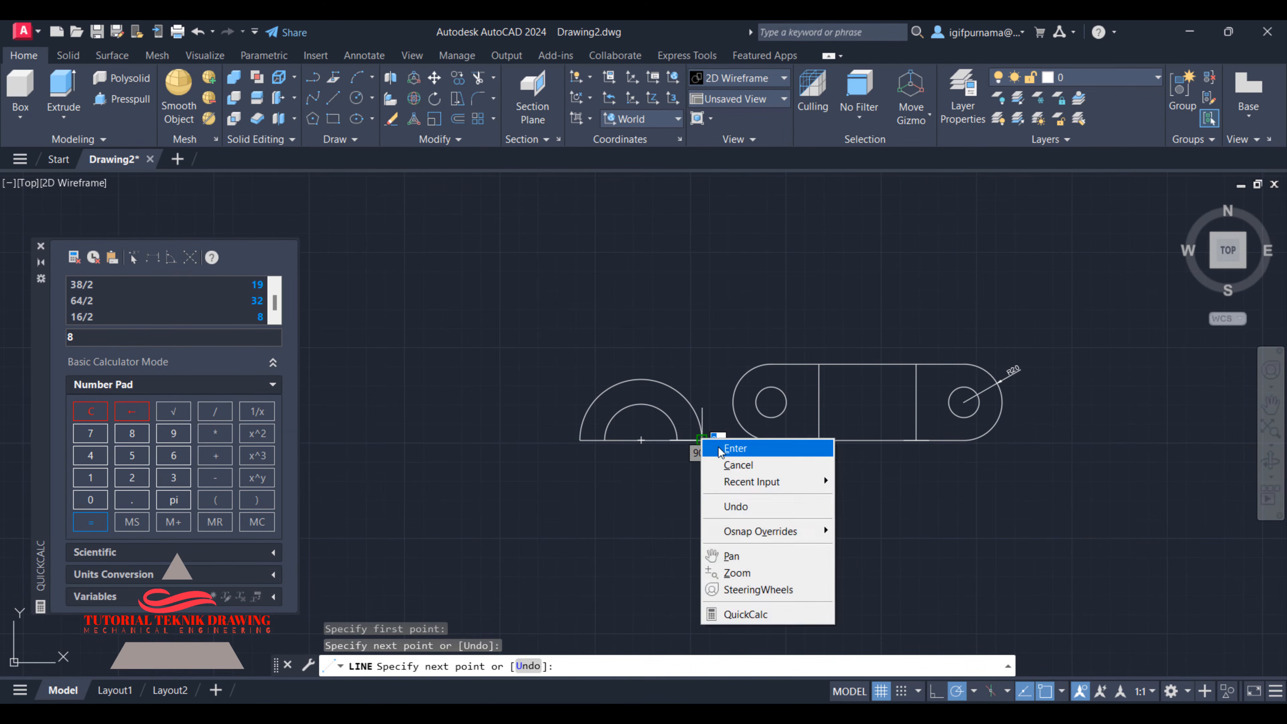
left_click(735, 448)
- Trim the base line between the inner arc's endpoints to leave only the half-ring's two feet
scroll(718, 453, "down", 3)
scroll(638, 331, "up", 6)
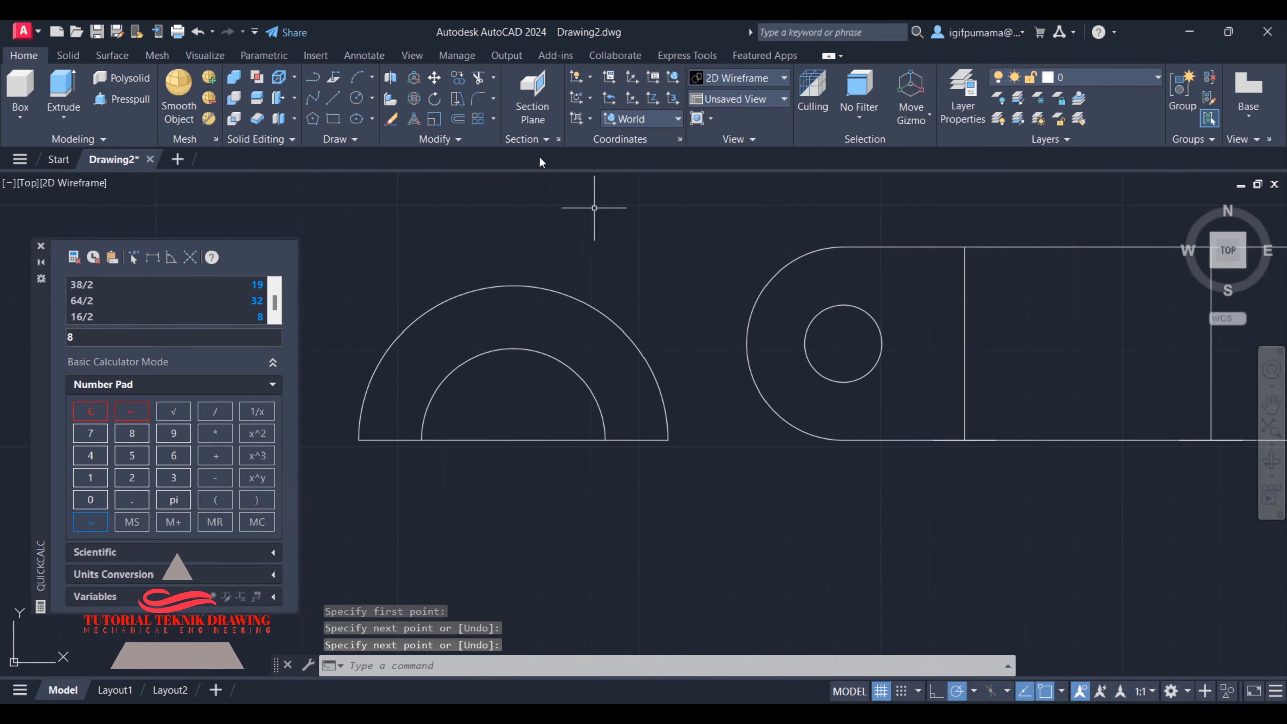
left_click(478, 77)
left_click(536, 439)
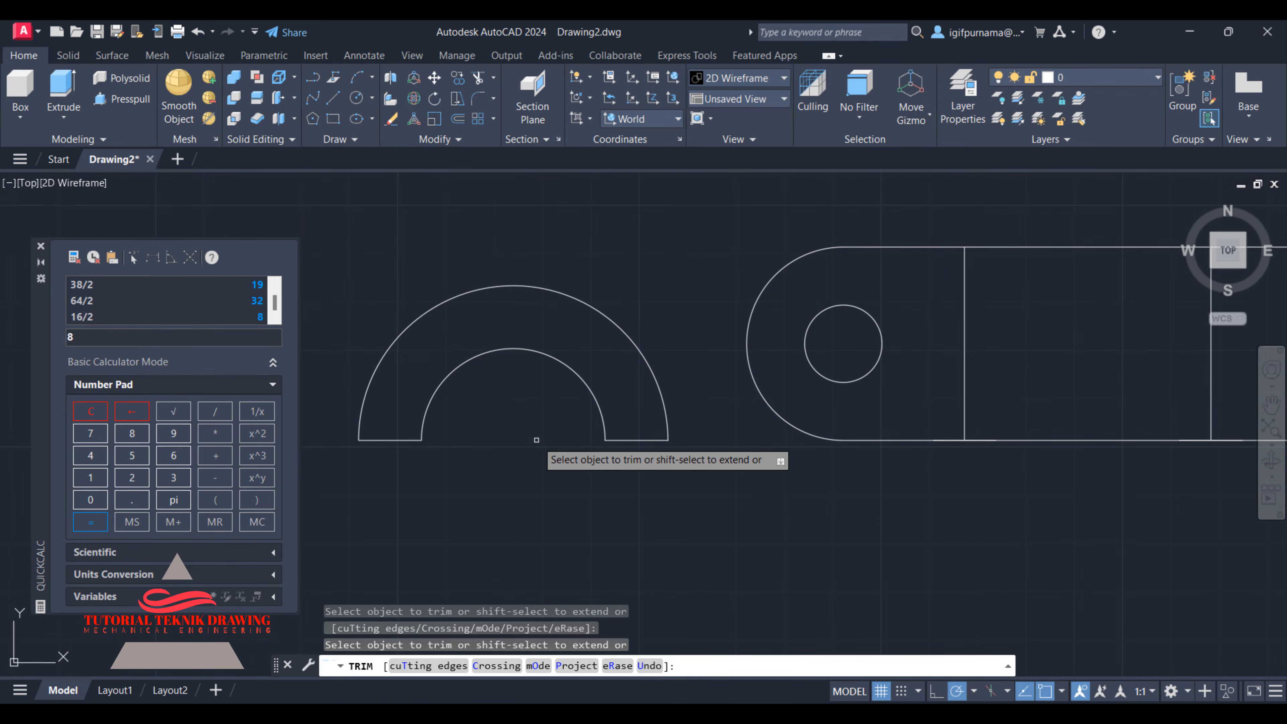
right_click(531, 392)
left_click(544, 399)
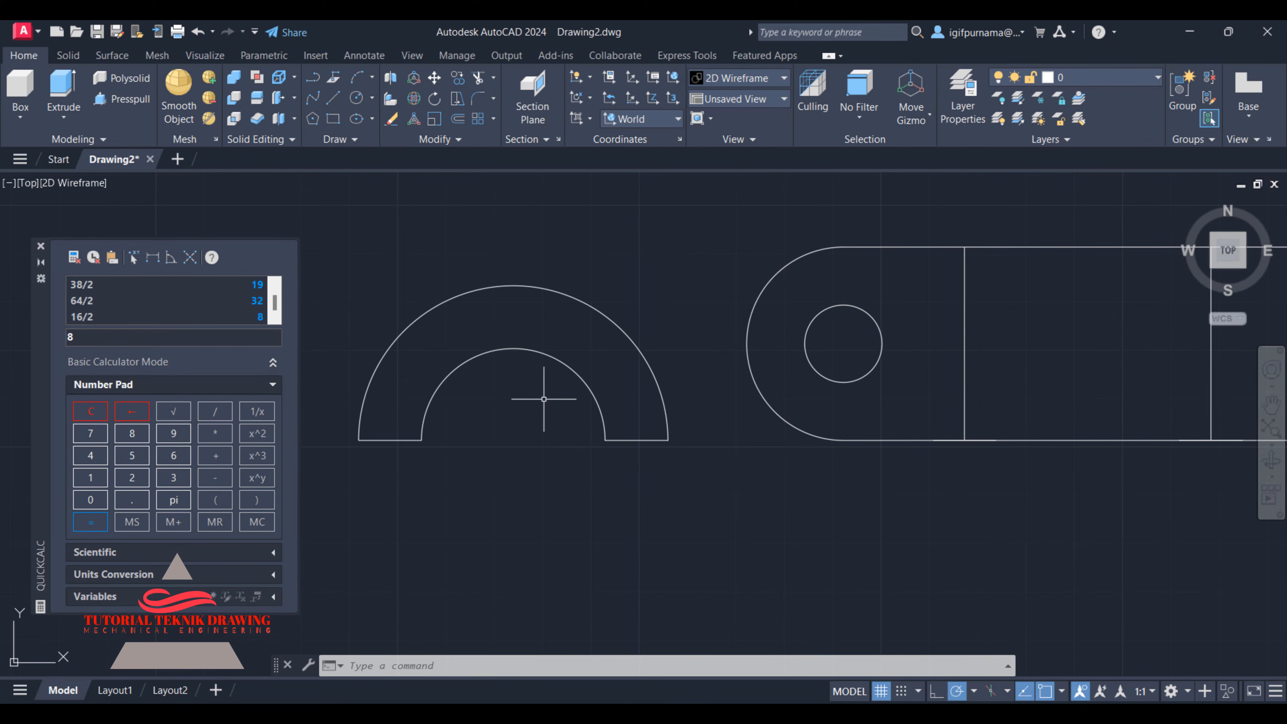
- Trim the plate's upper and lower edges between the two vertical lines to separate the lugs
scroll(614, 431, "down", 2)
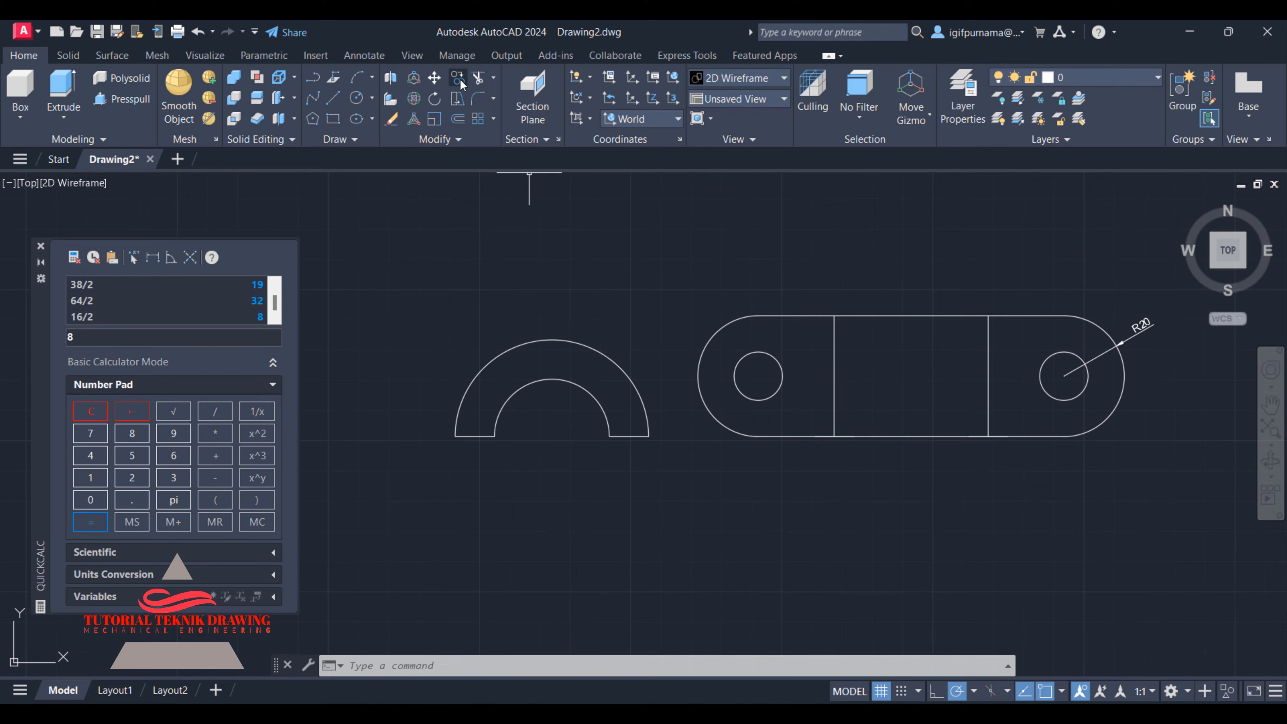
left_click(478, 78)
left_click_drag(942, 510, 893, 269)
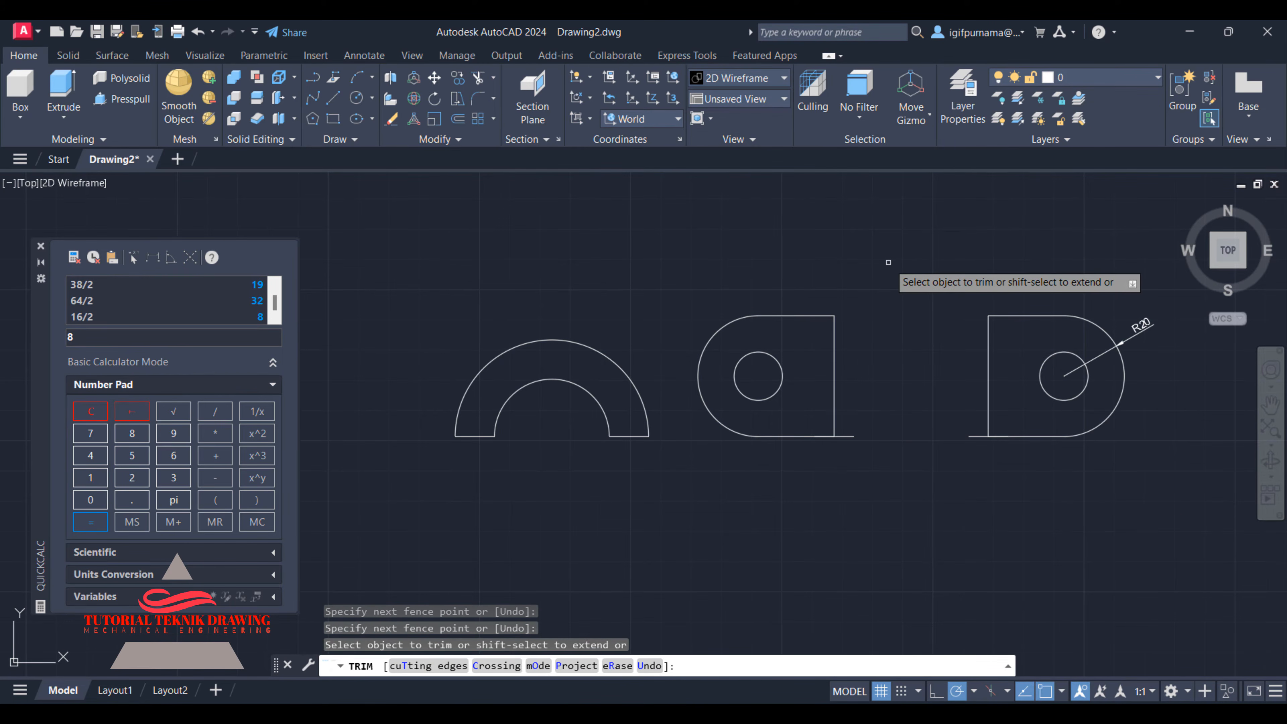
right_click(867, 414)
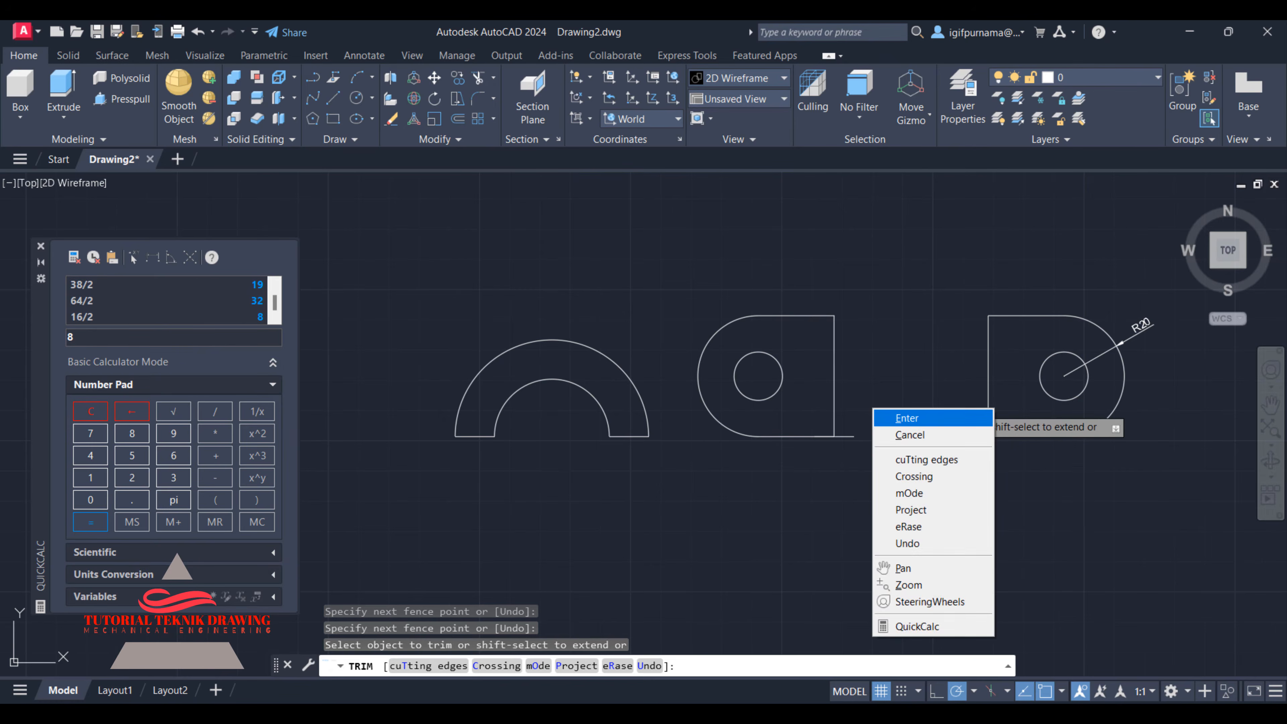
left_click(897, 419)
- Erase the two leftover short foot lines at the lower inner corners of the separated lugs
key("Delete")
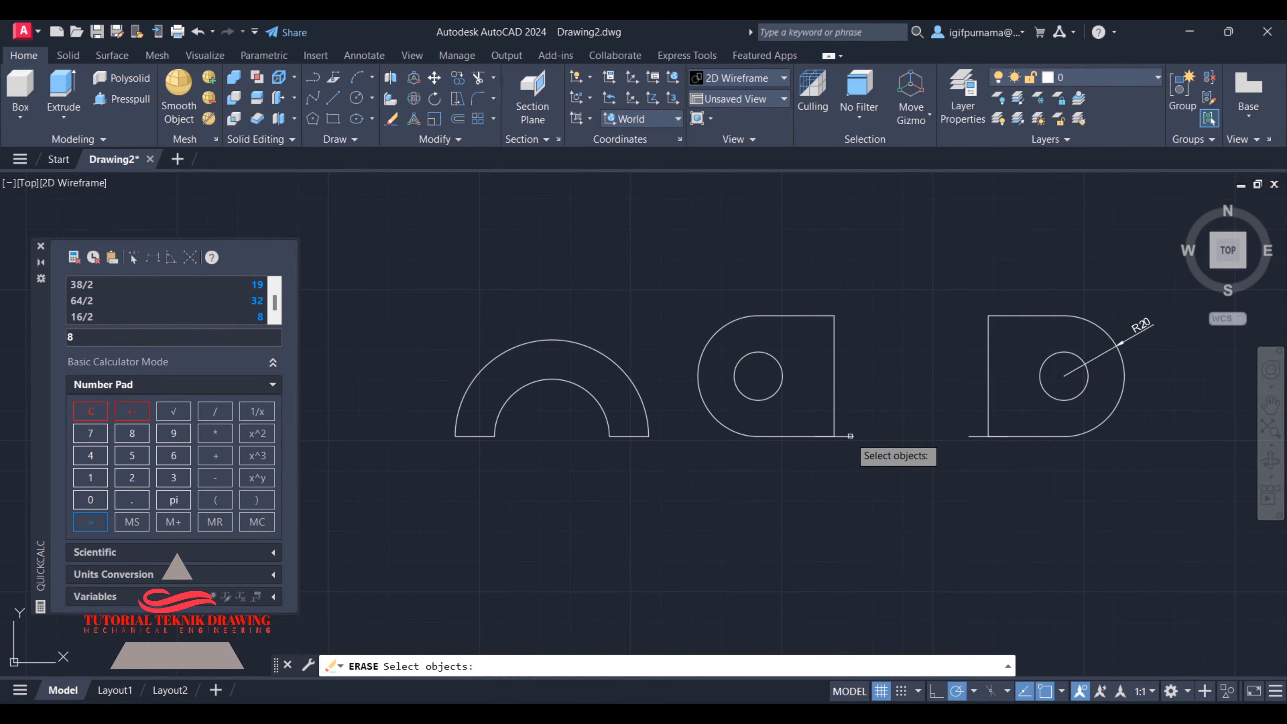
left_click(849, 437)
left_click(975, 437)
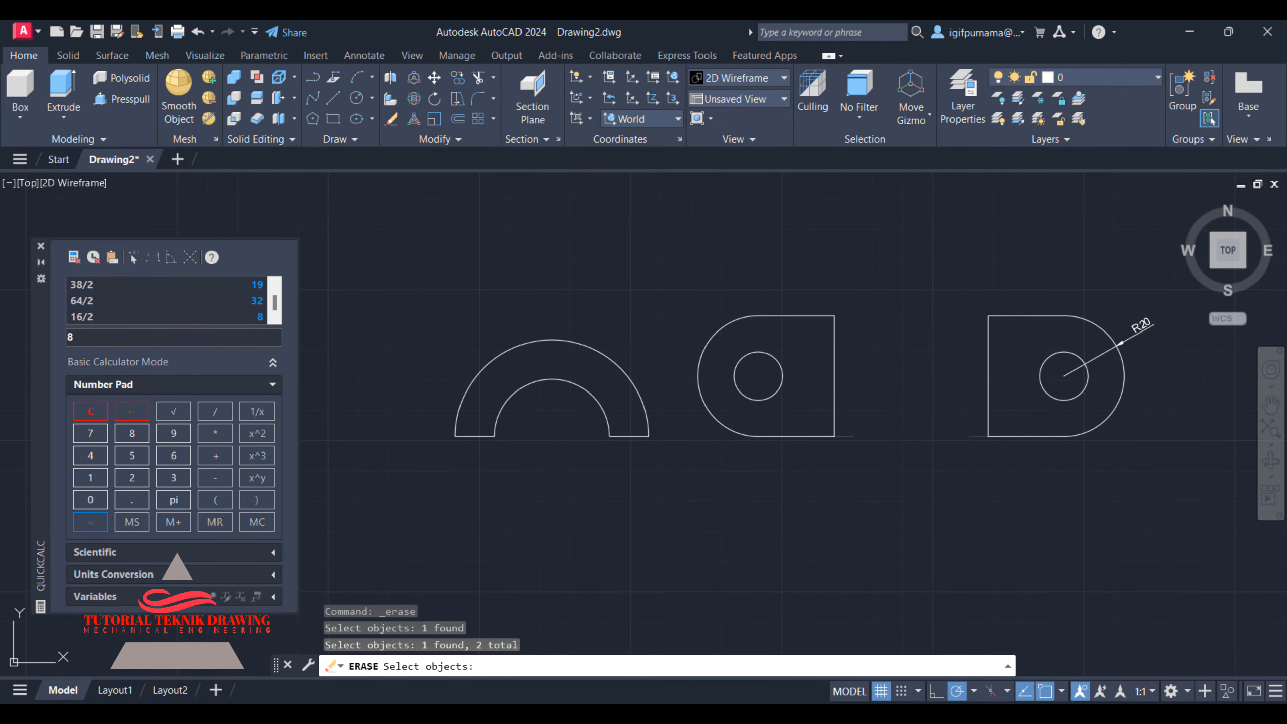
key("Return")
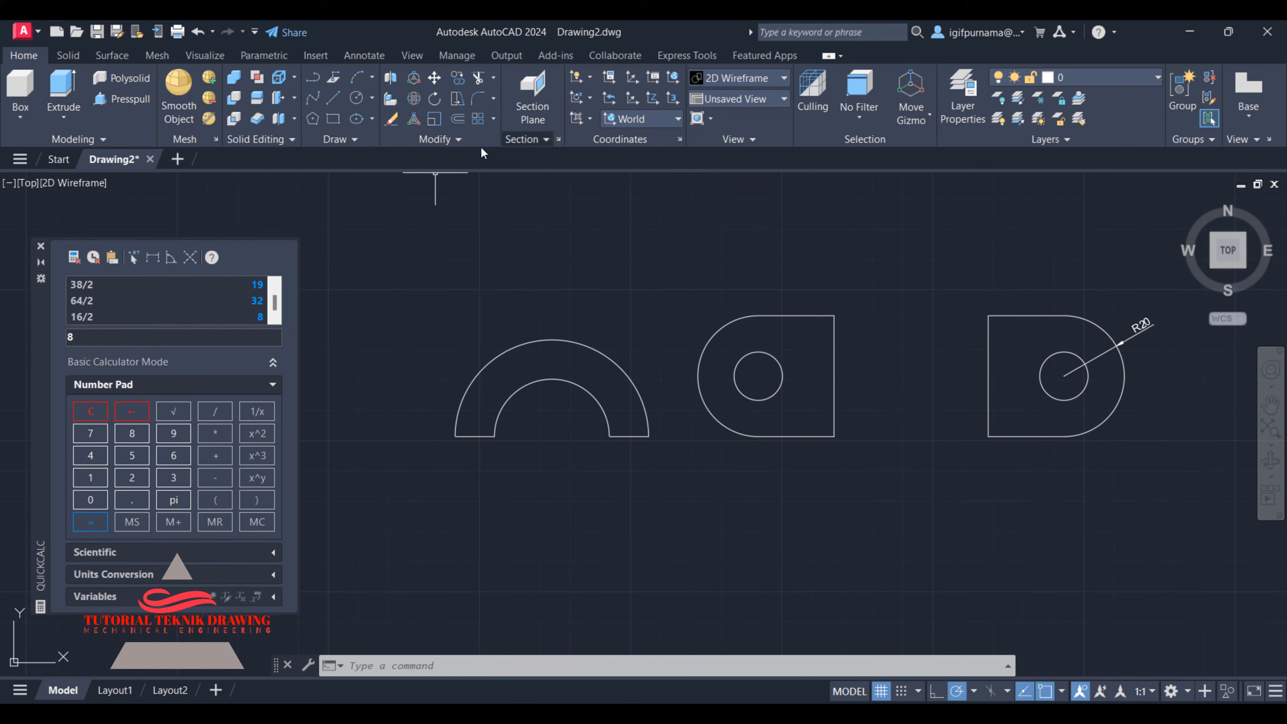
- Convert the half-ring profile, both lug outlines and their hole circles into regions
left_click(370, 139)
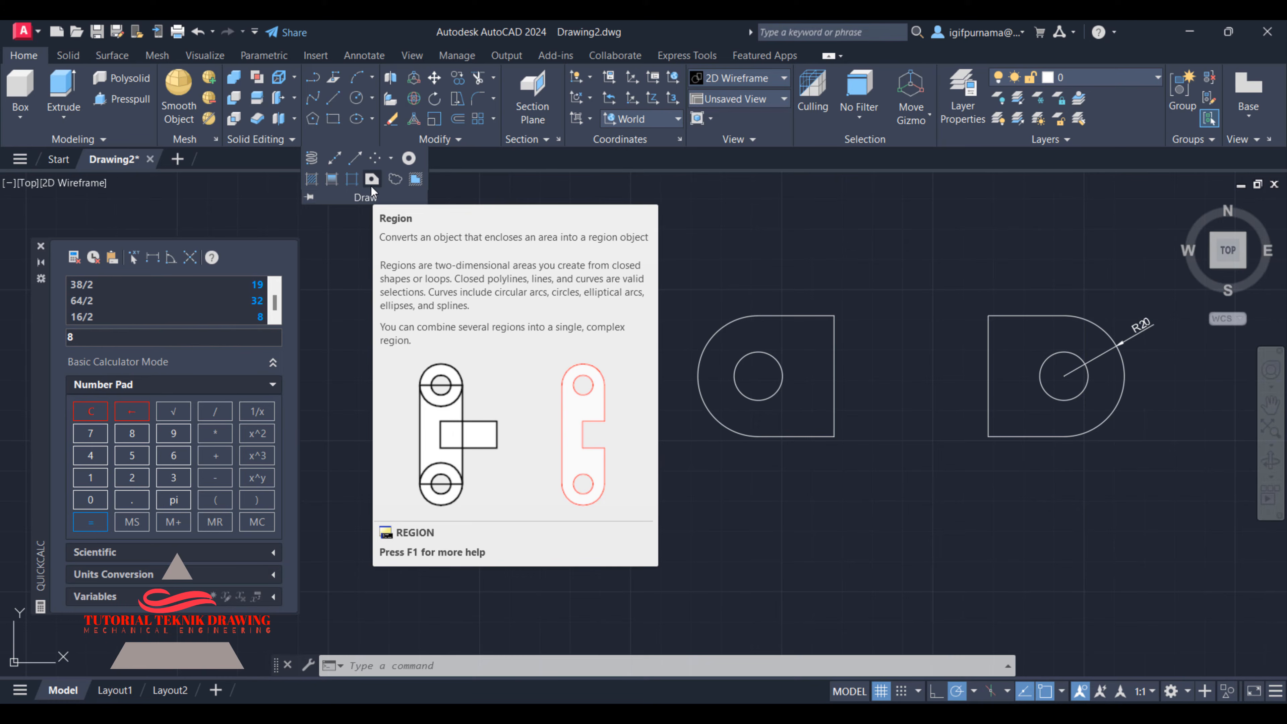
left_click(371, 179)
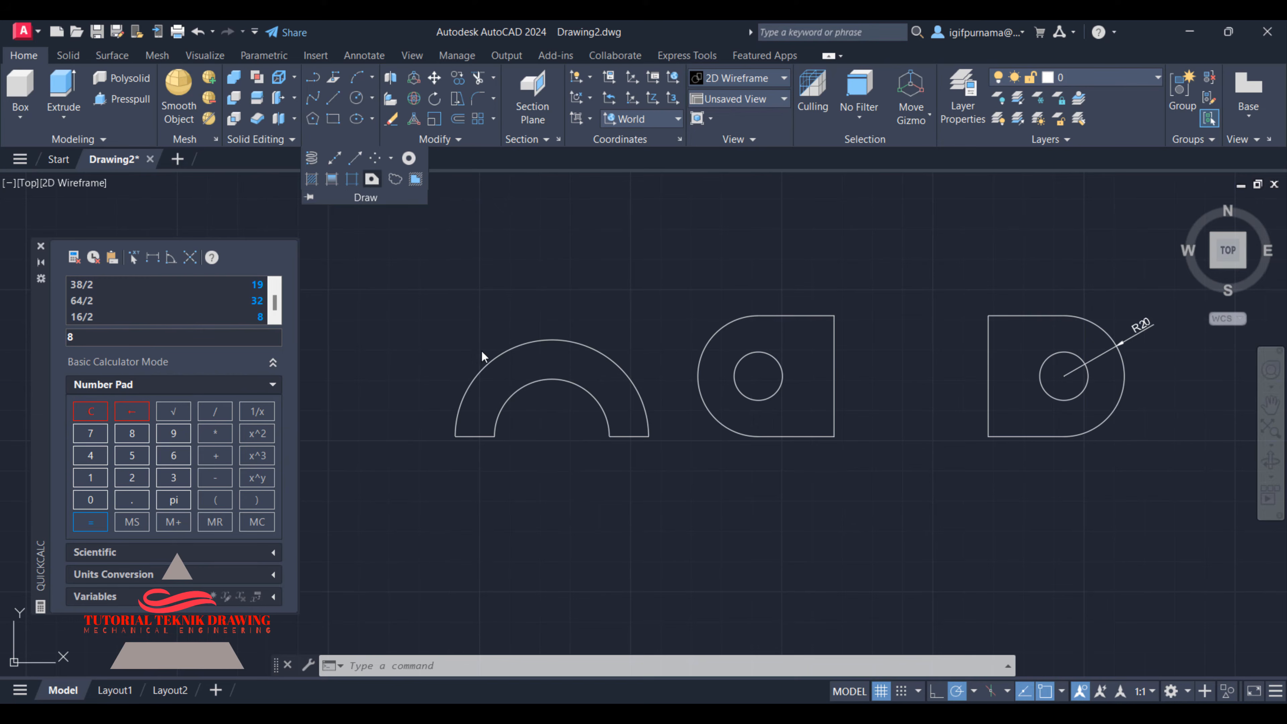
left_click(387, 231)
left_click(1200, 555)
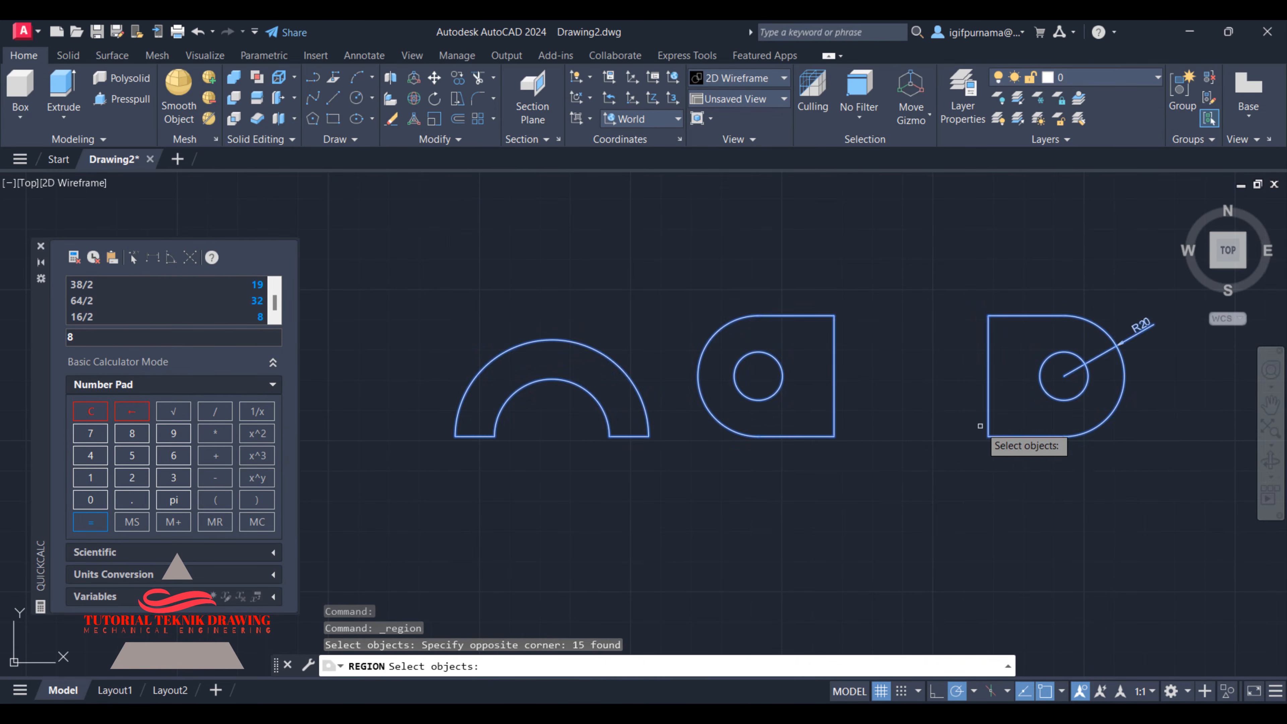
key("Return")
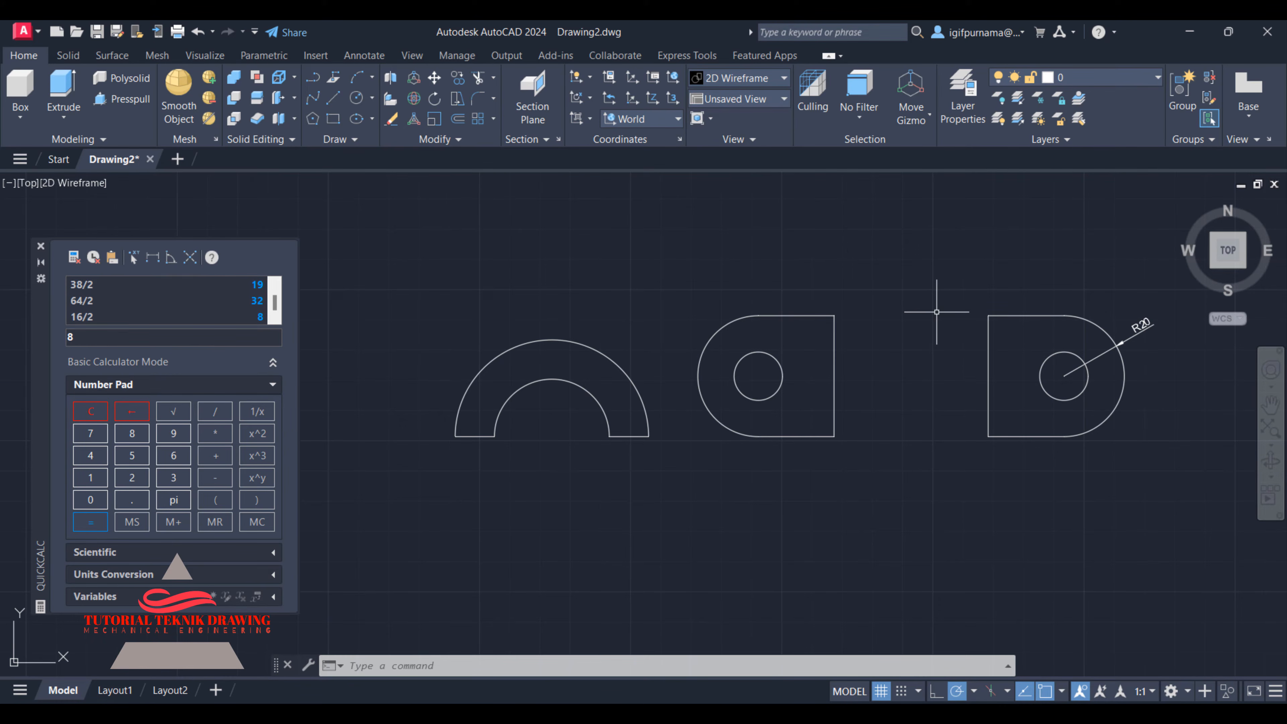
- Switch the drawing to the SW Isometric view and bring the half-ring profile into view
left_click(733, 96)
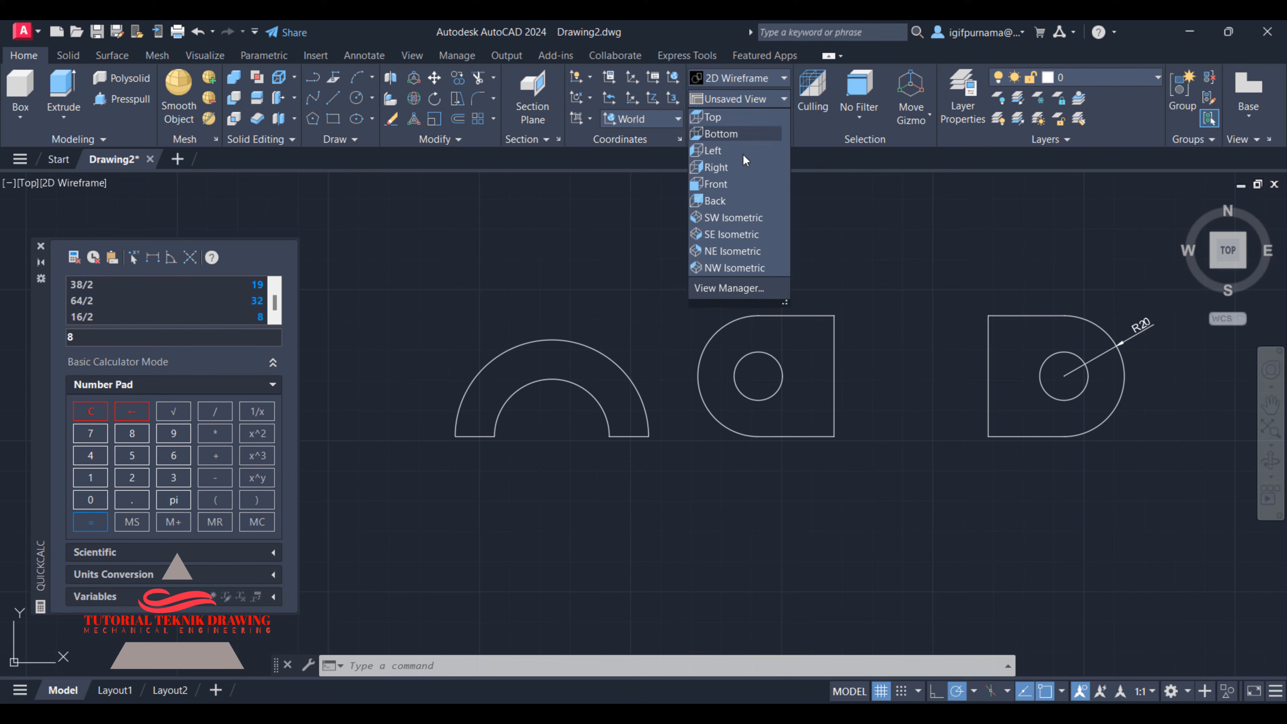
left_click(770, 218)
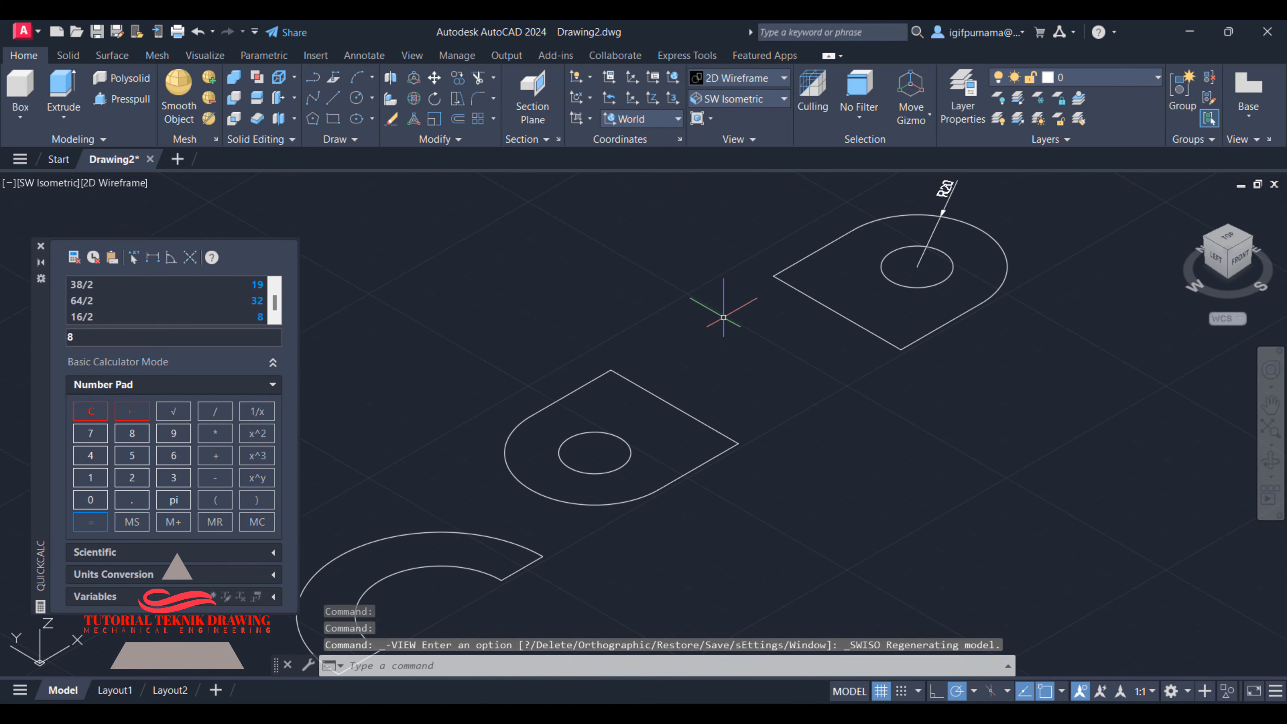
middle_click_drag(718, 317, 923, 166)
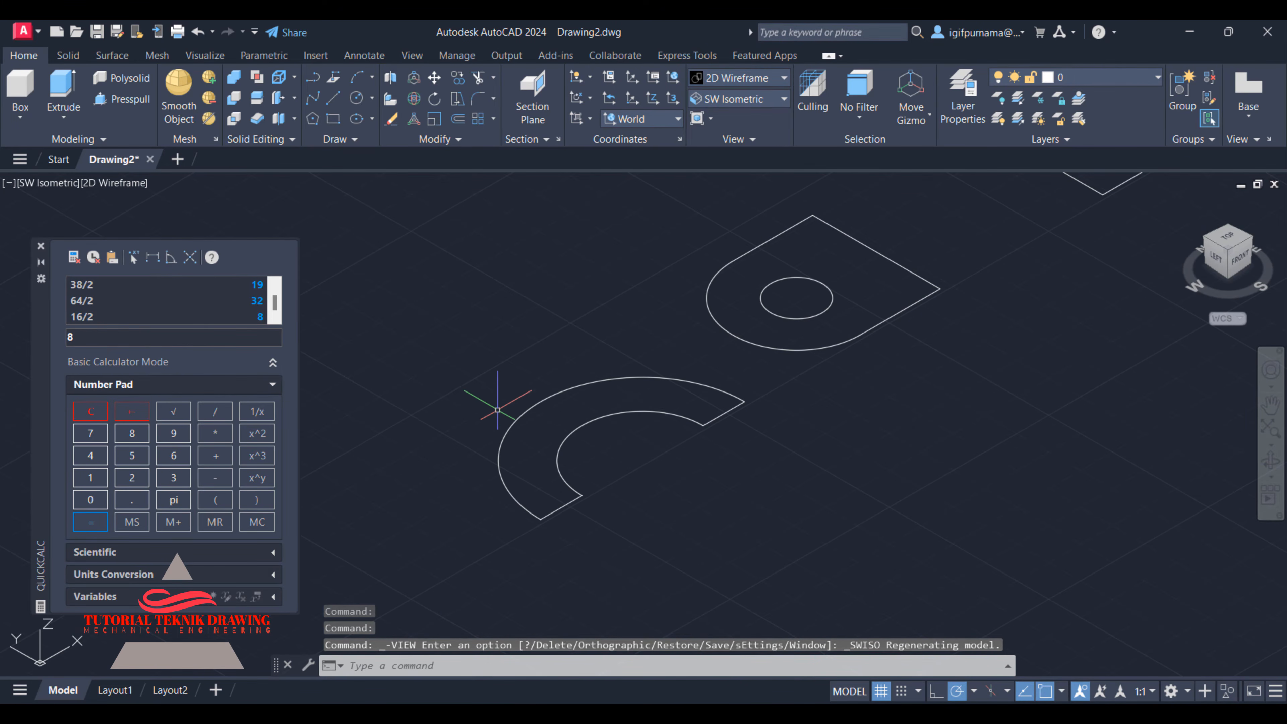
- Presspull the half-ring profile upward to a height of 62, checking the length against the reference image
left_click(130, 99)
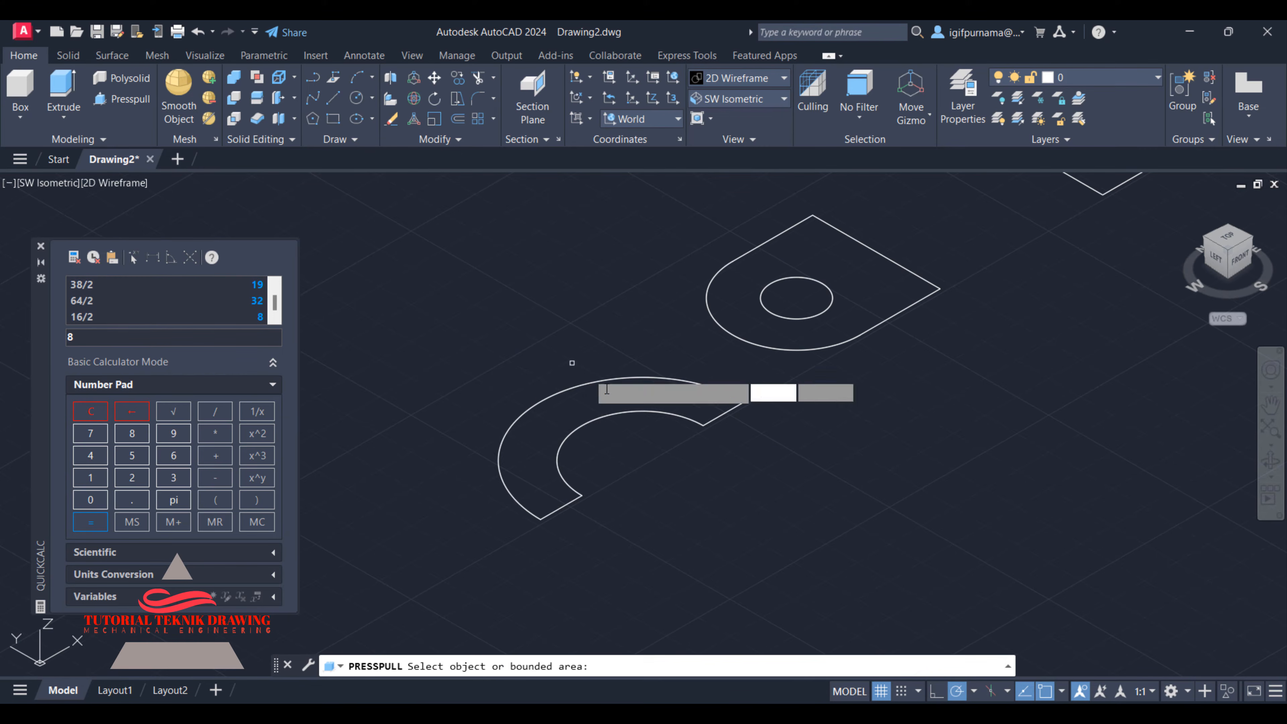
left_click(544, 437)
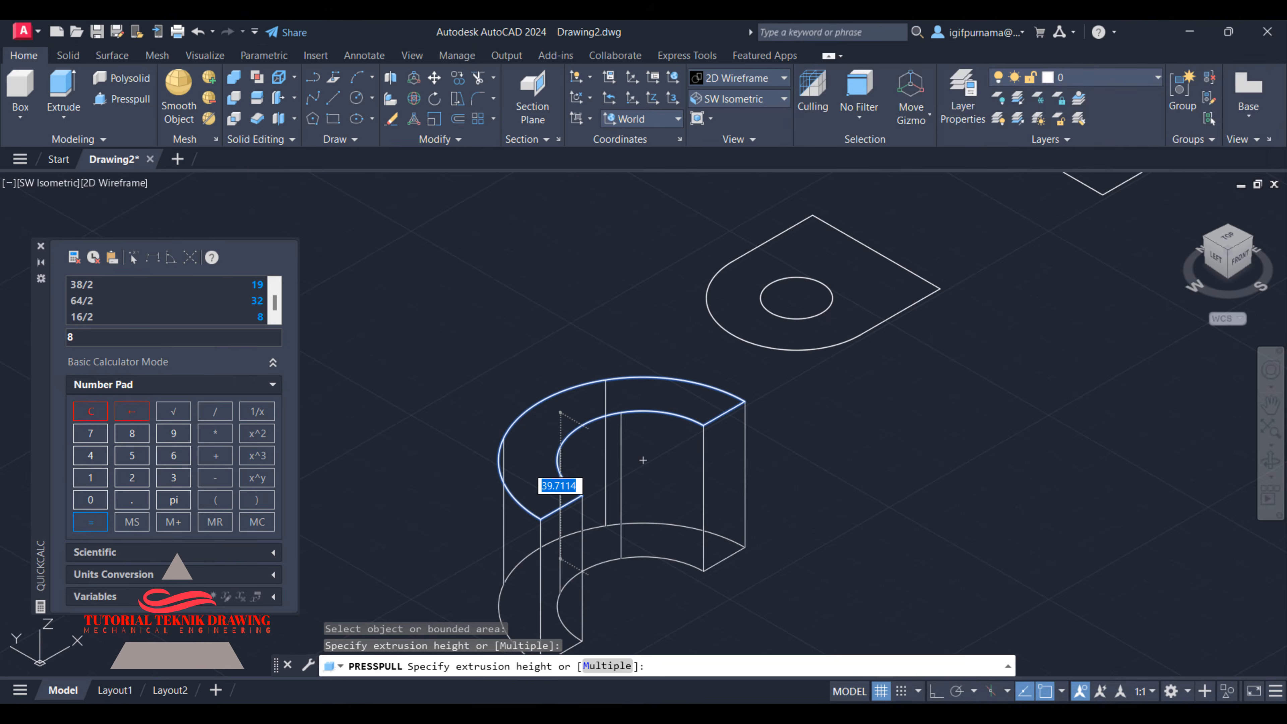
scroll(1053, 353, "down", 3)
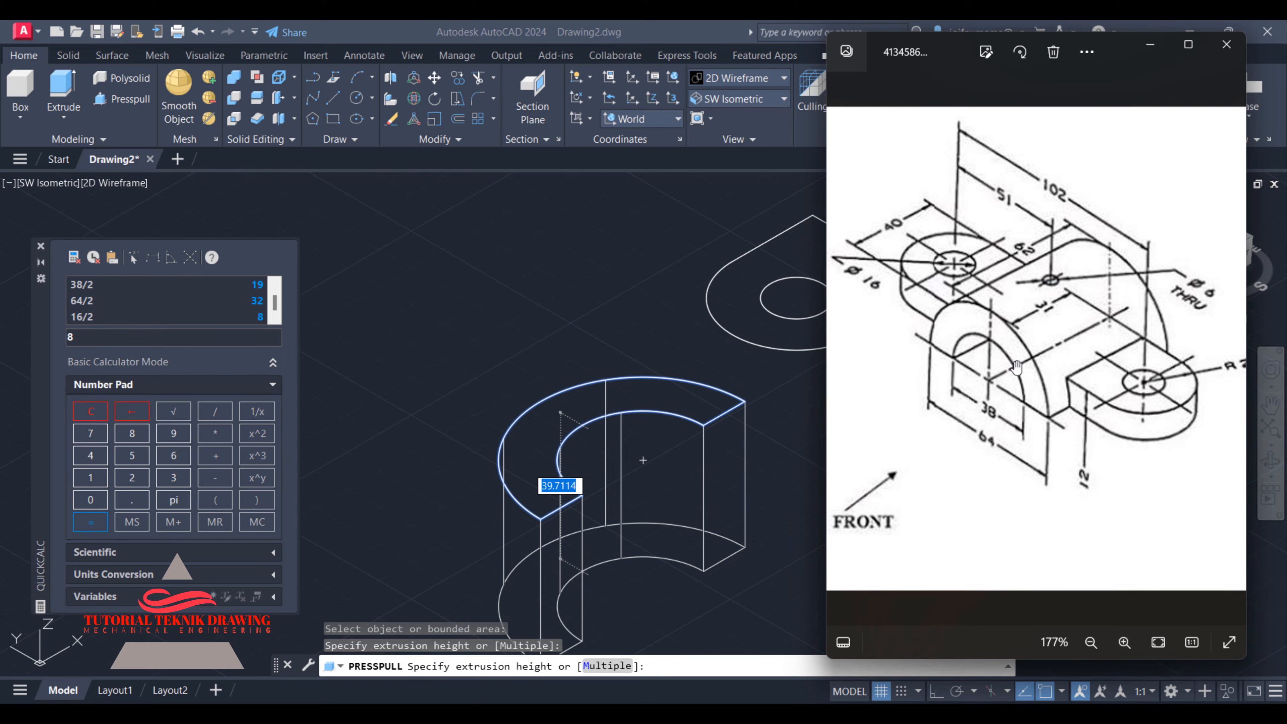
scroll(1084, 305, "up", 2)
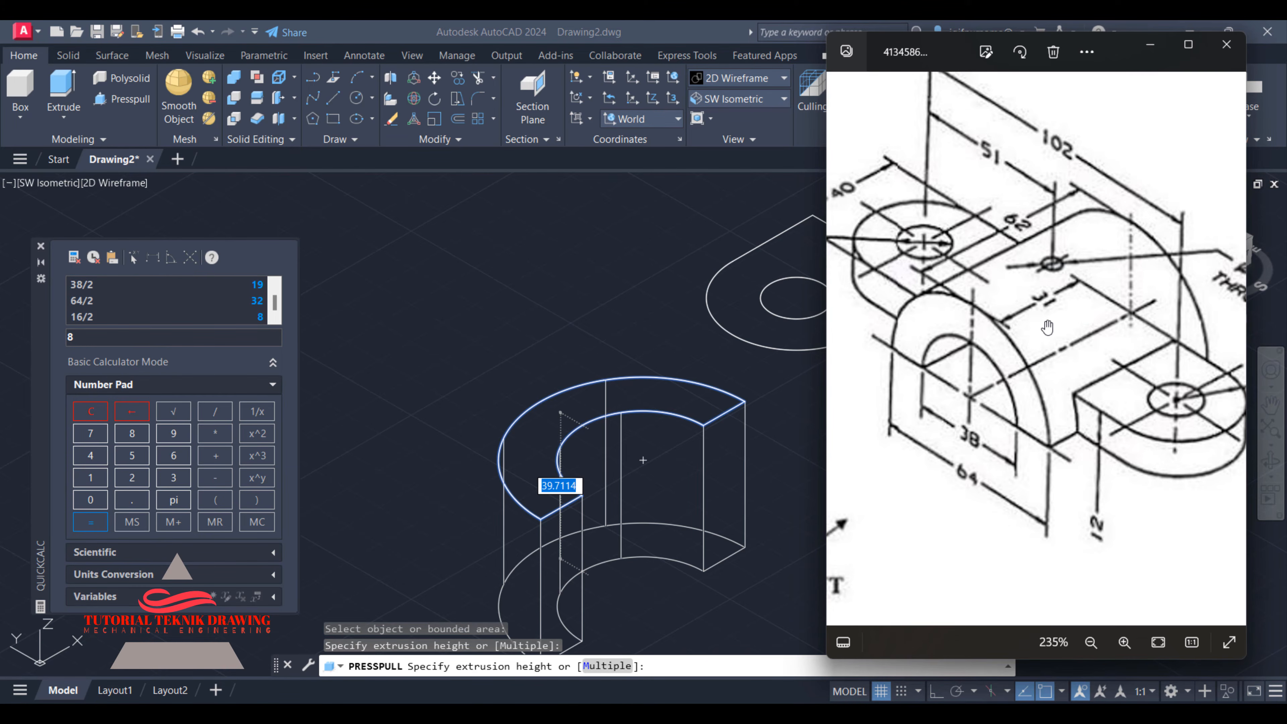
scroll(1047, 328, "down", 1)
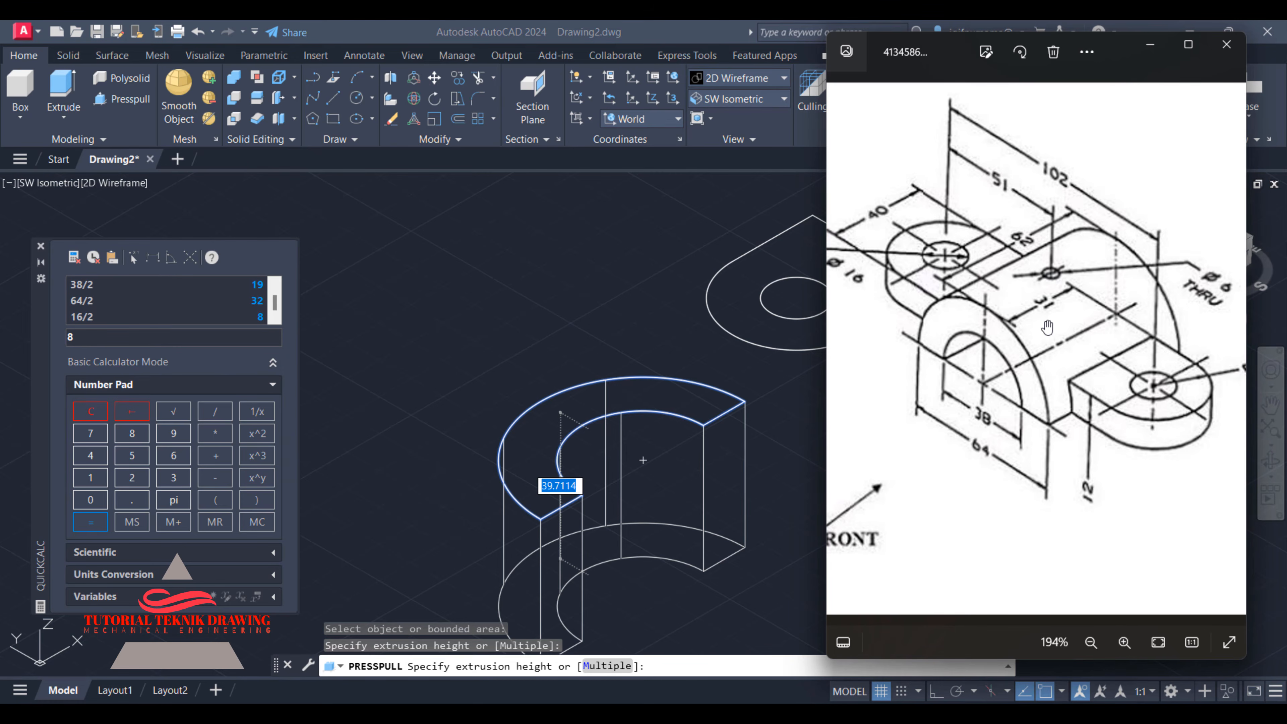
scroll(1026, 240, "up", 1)
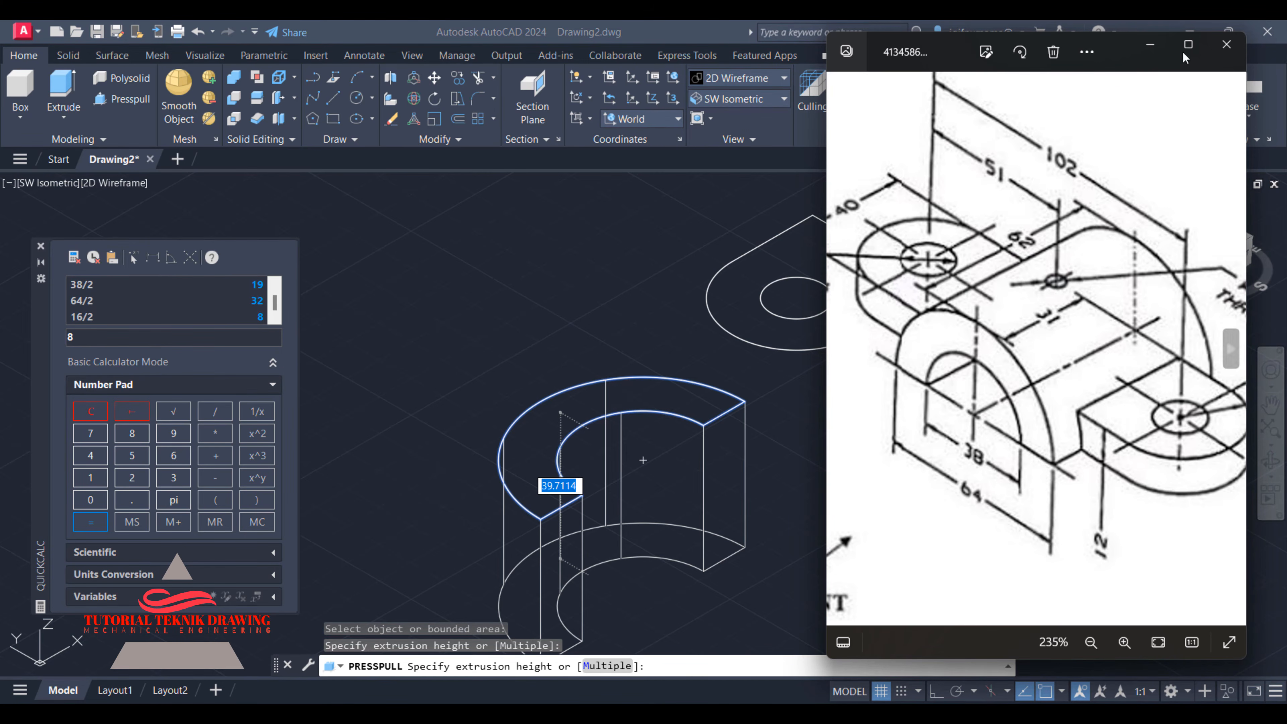
left_click(1150, 45)
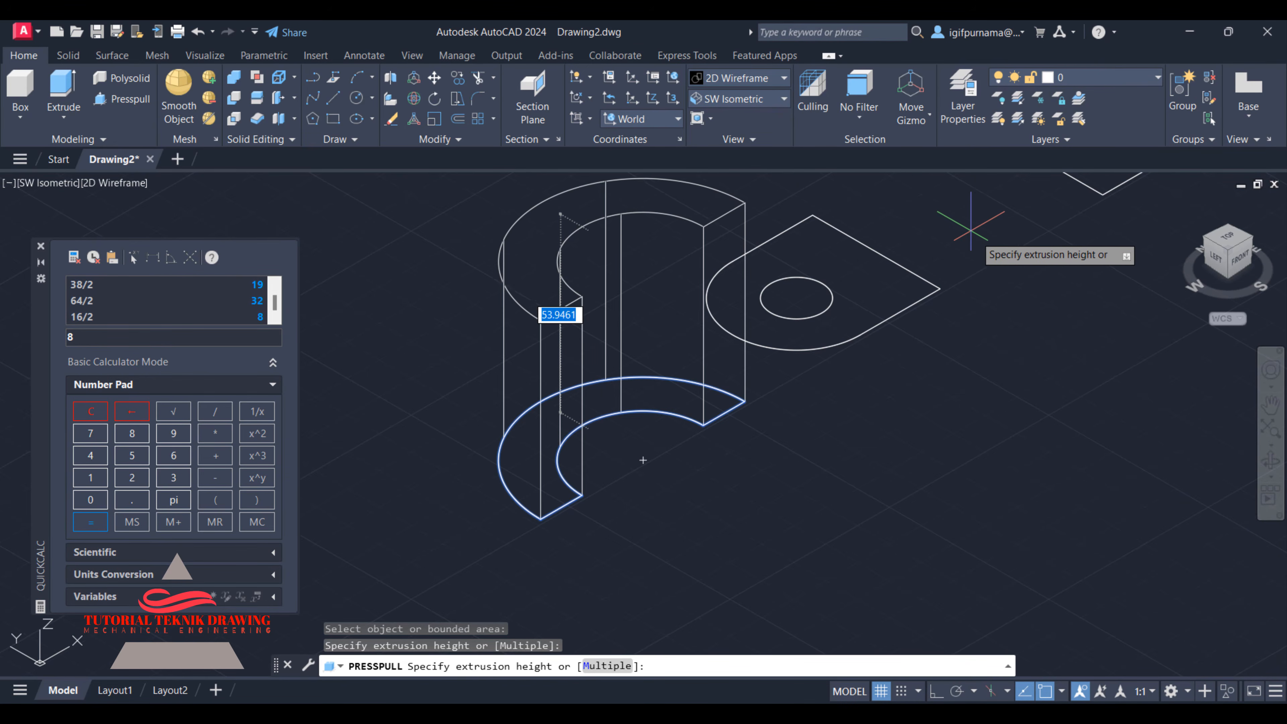
type("6")
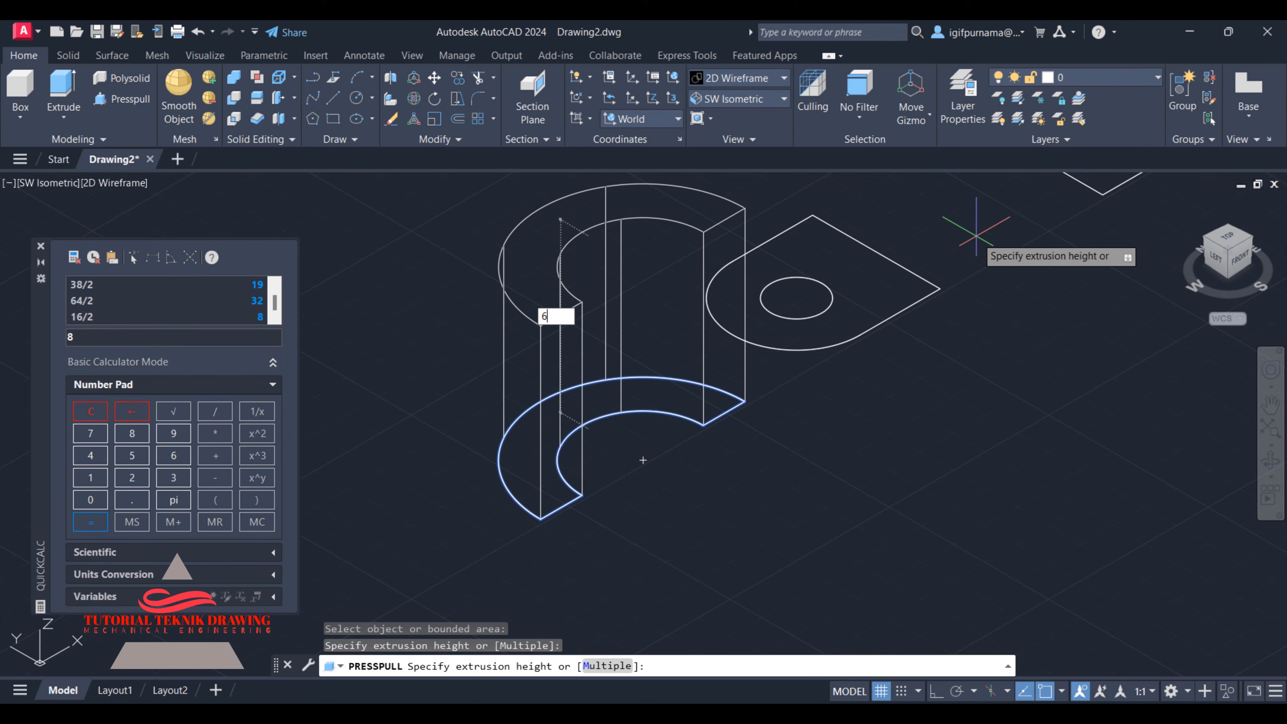
type("2")
key("Return")
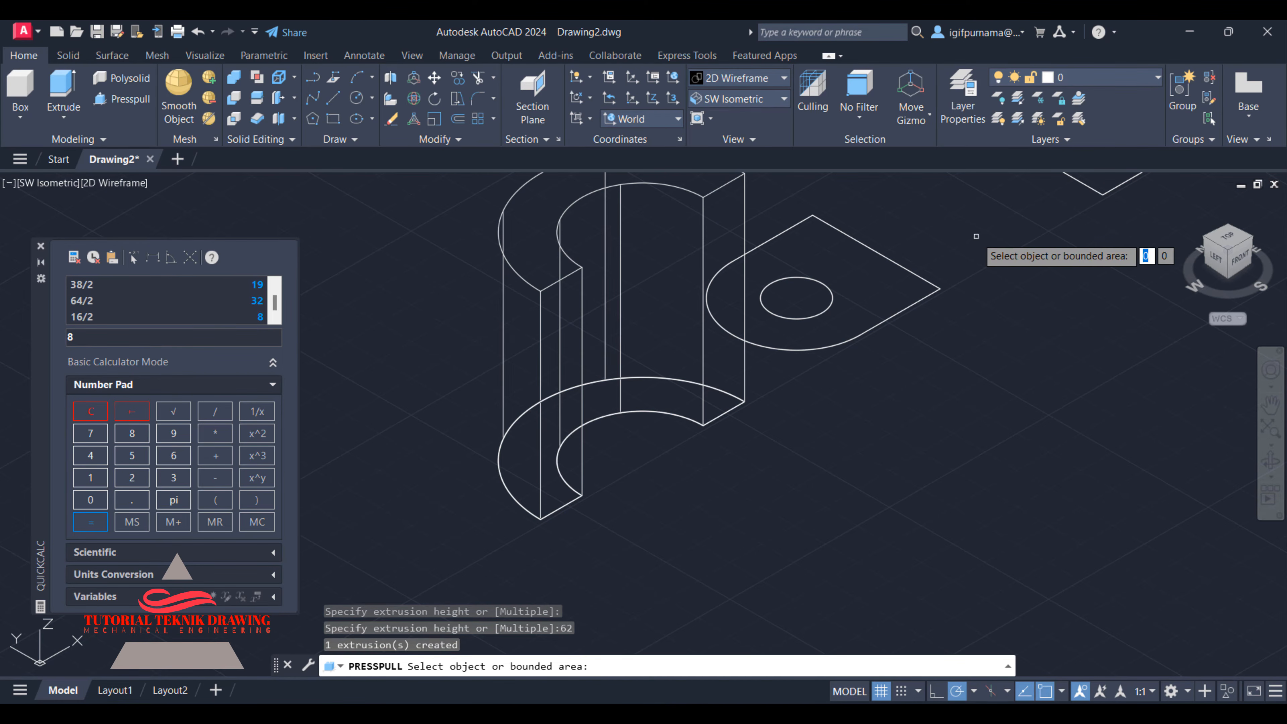
key("Return")
- Presspull the lug region beside the half-ring upward to a height of 12, checking the thickness against the reference image
middle_click_drag(825, 381, 658, 499)
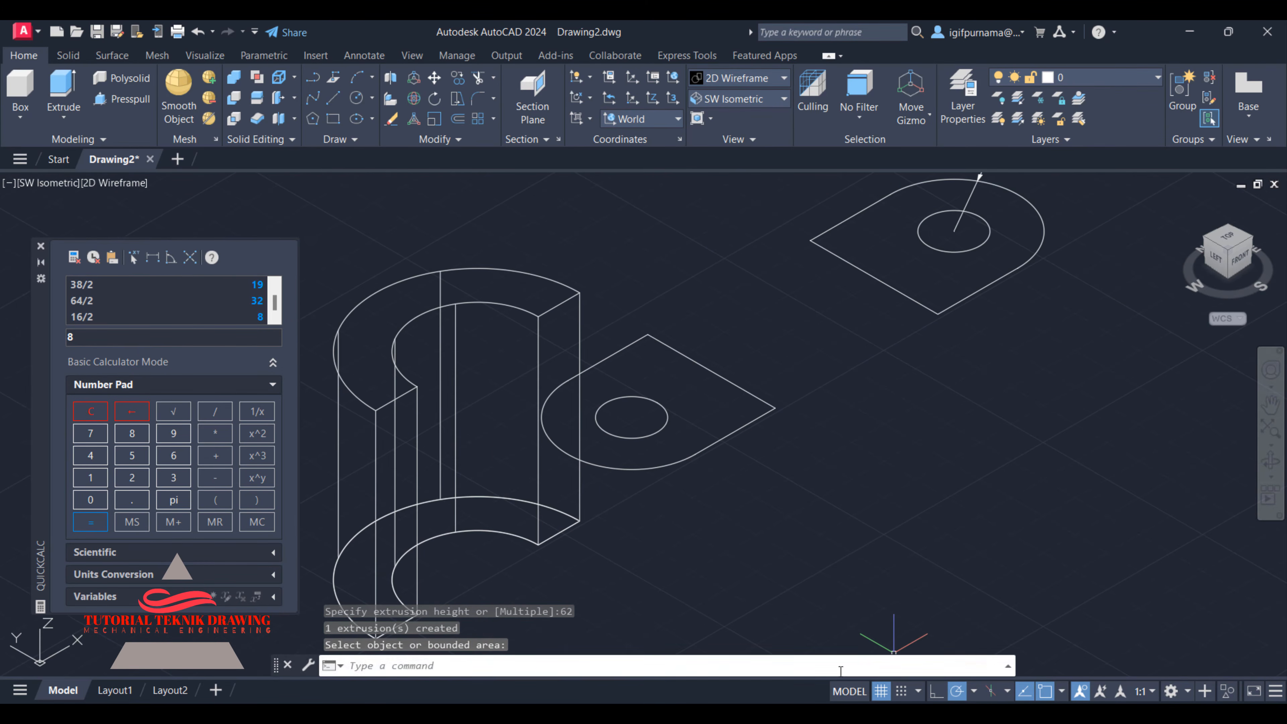
left_click(882, 715)
scroll(1107, 451, "down", 2)
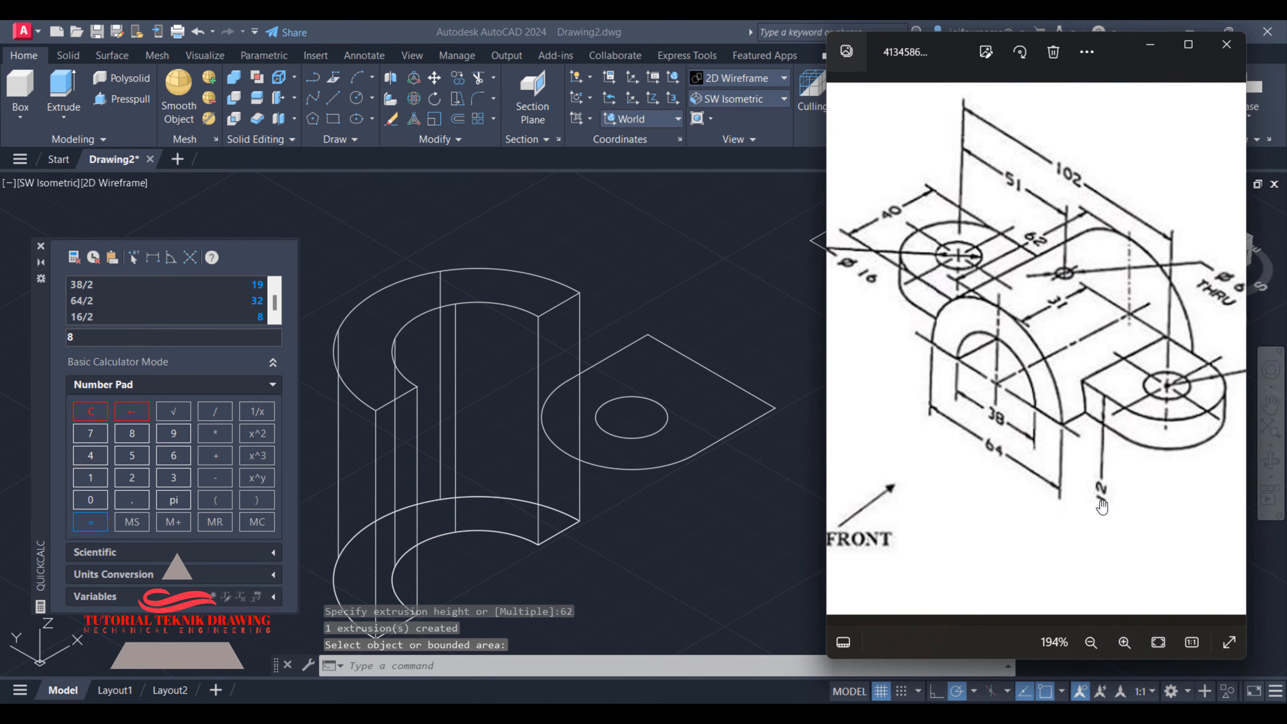
left_click(618, 224)
left_click(114, 98)
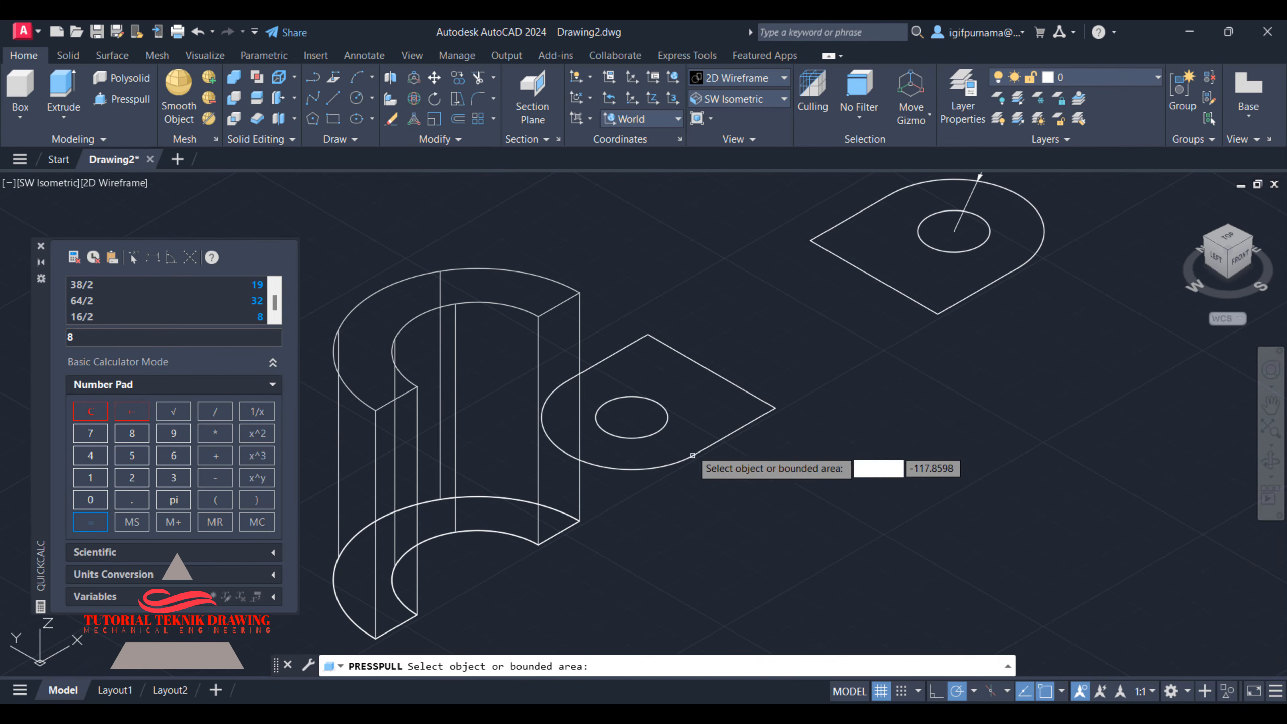
left_click(705, 421)
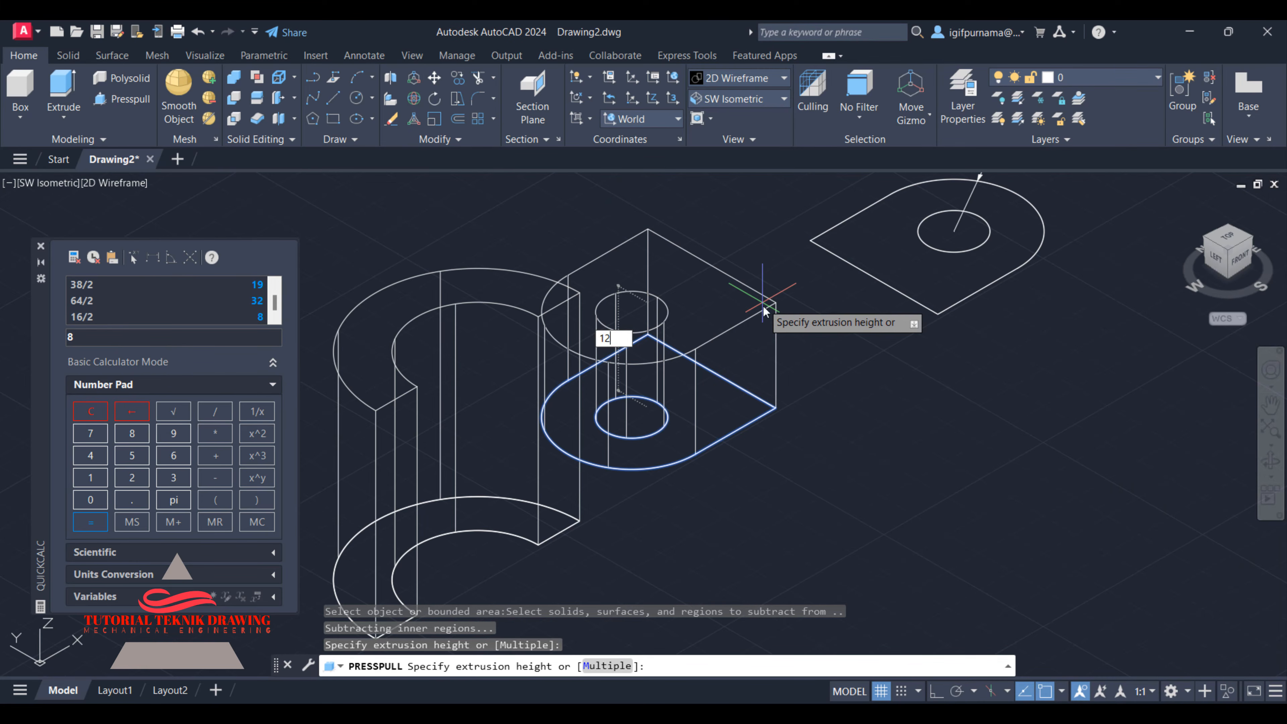
left_click(763, 302)
- Presspull the far lug region upward to a height of 12 and finish the command
left_click(969, 264)
type("16/")
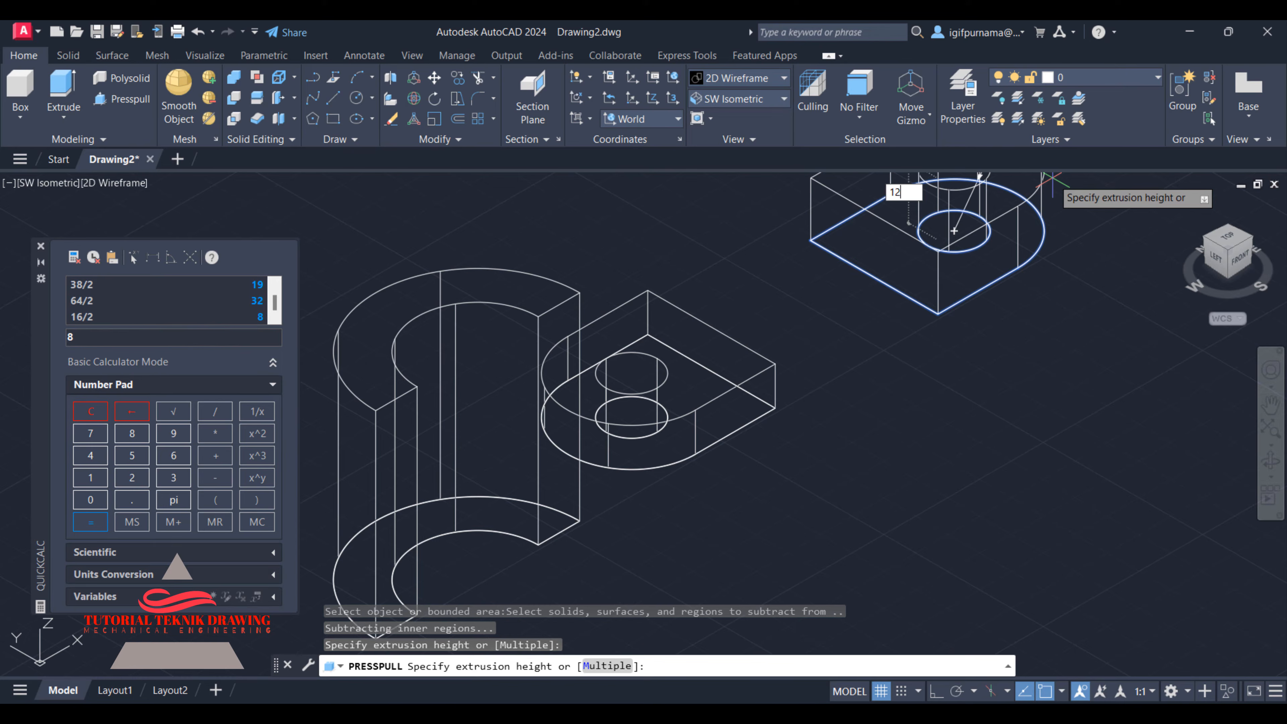
type("2")
key("Return")
key("Return")
middle_click_drag(872, 379, 1019, 405)
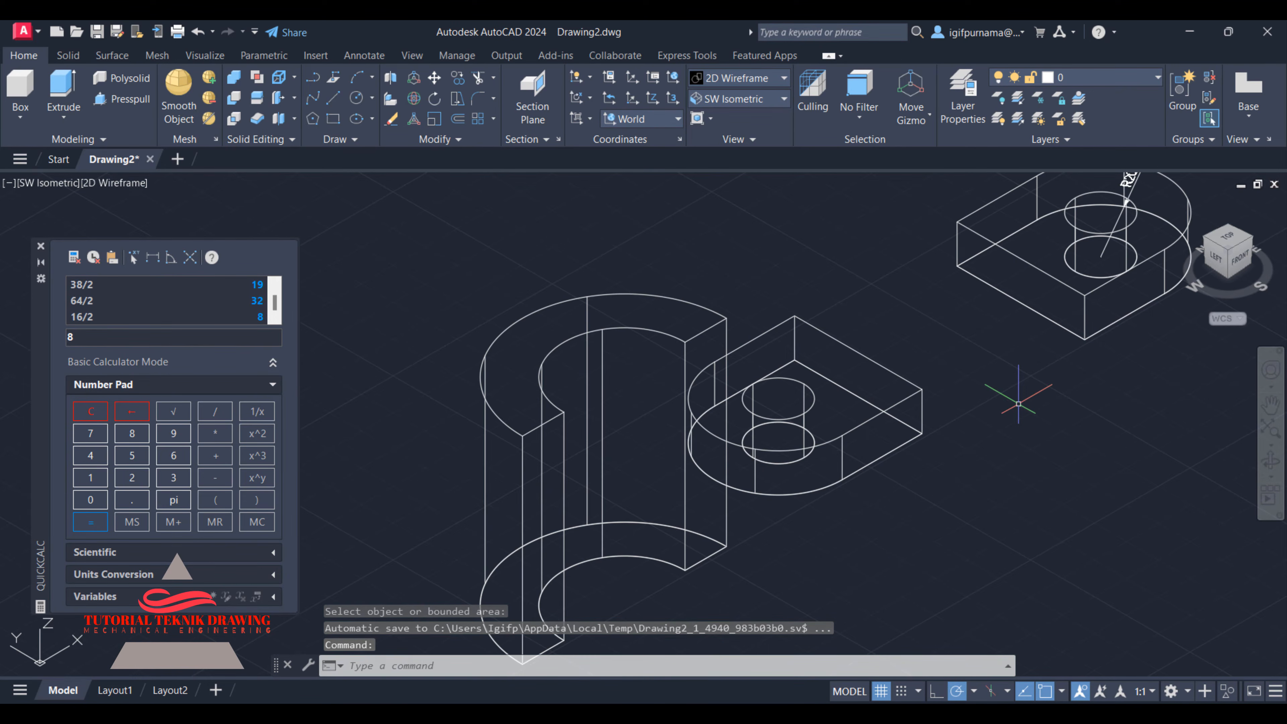
- Check the solids against the reference image and set the visual style to Shaded
left_click(834, 716)
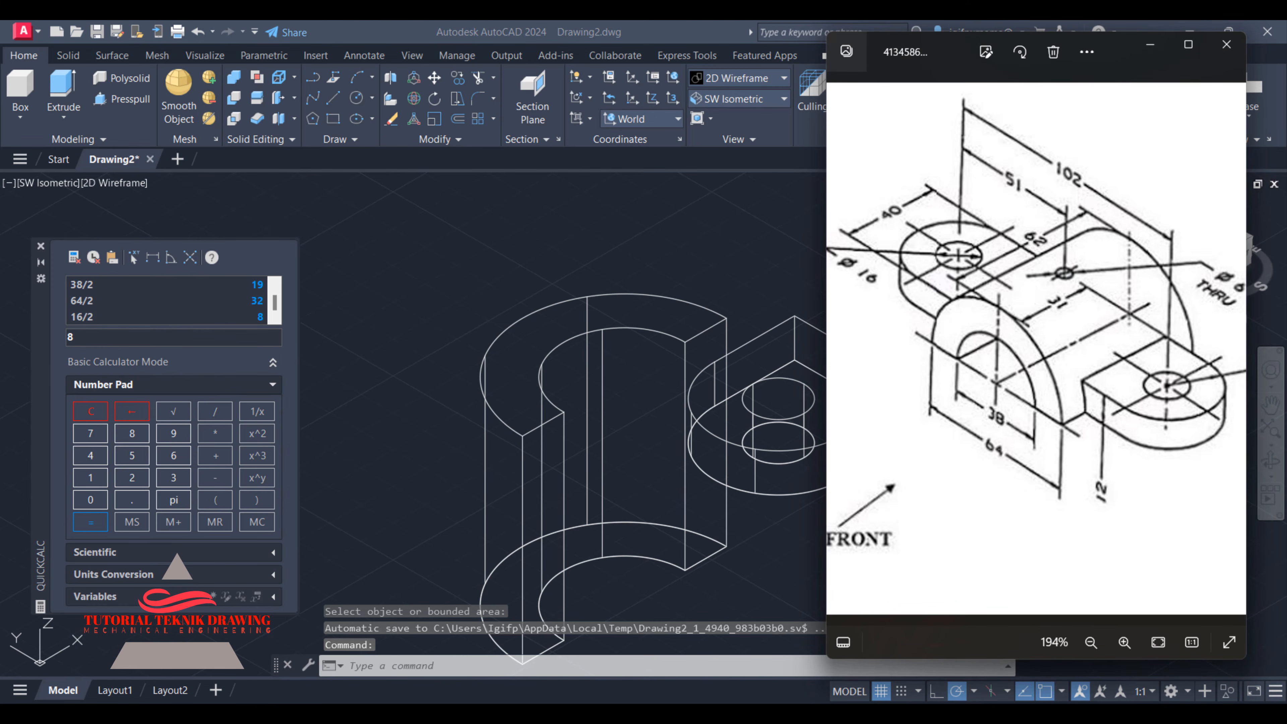
left_click(631, 405)
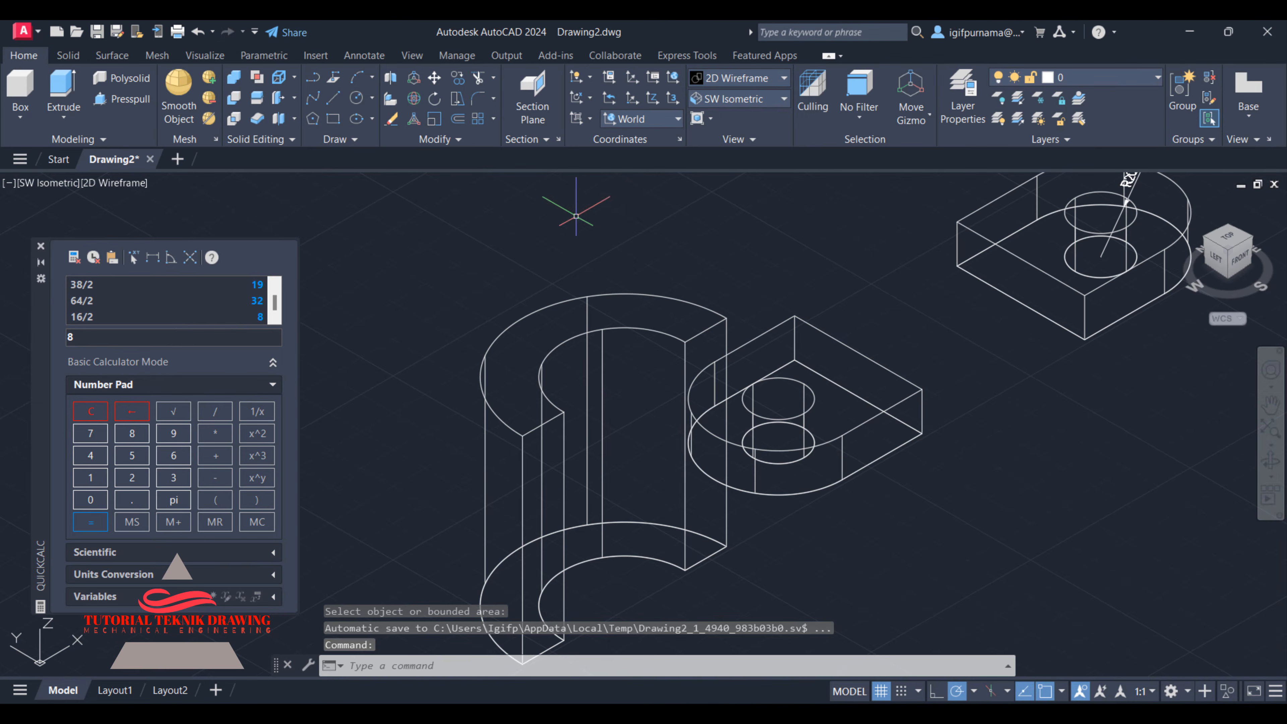
left_click(737, 79)
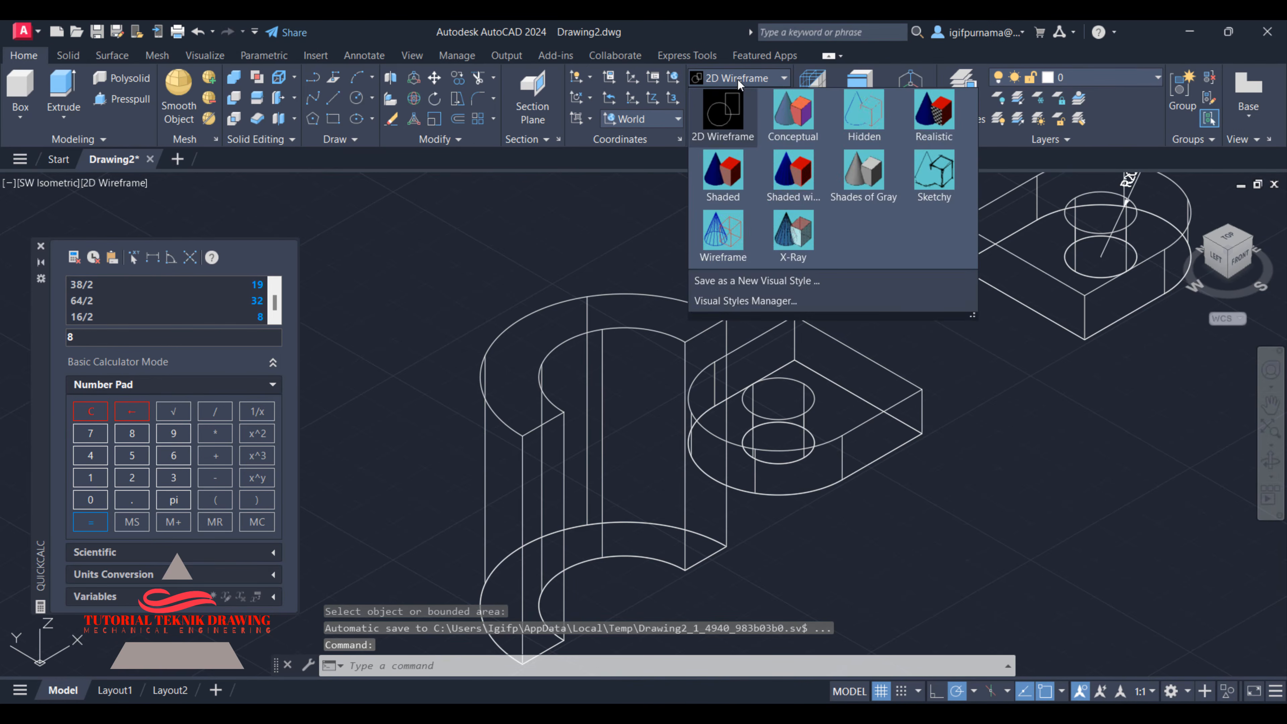
left_click(716, 200)
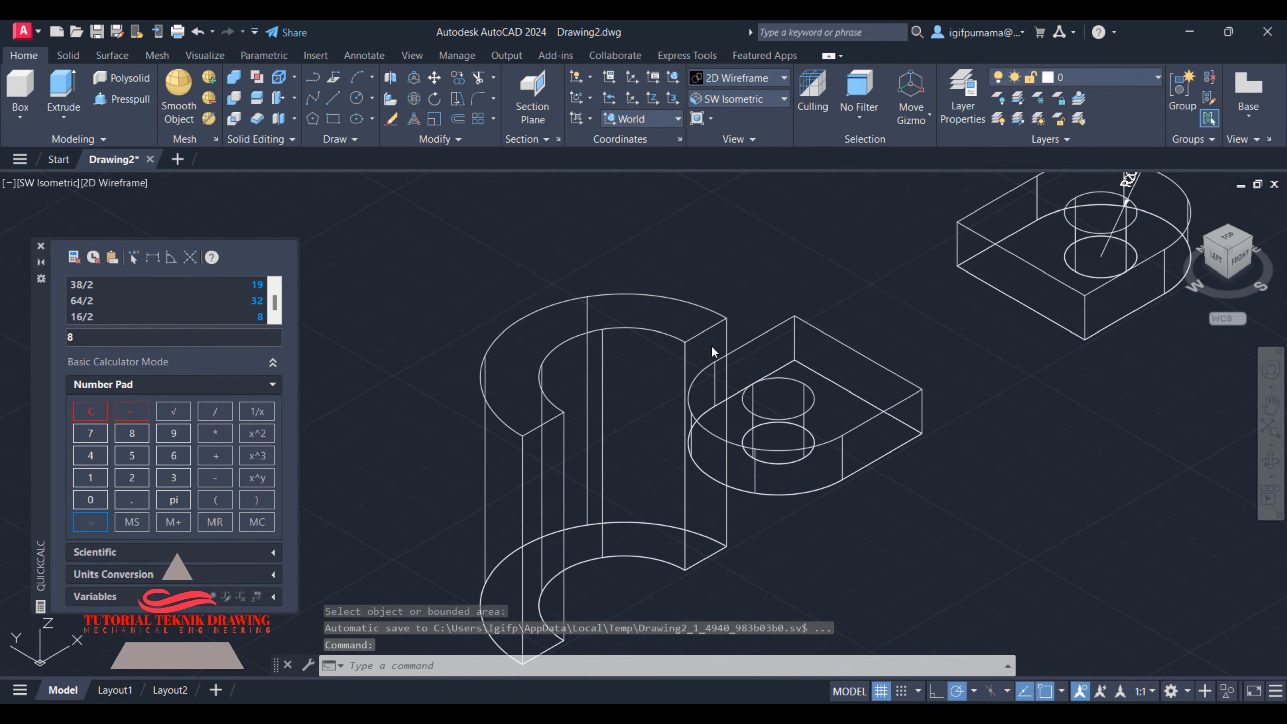
scroll(825, 438, "up", 4)
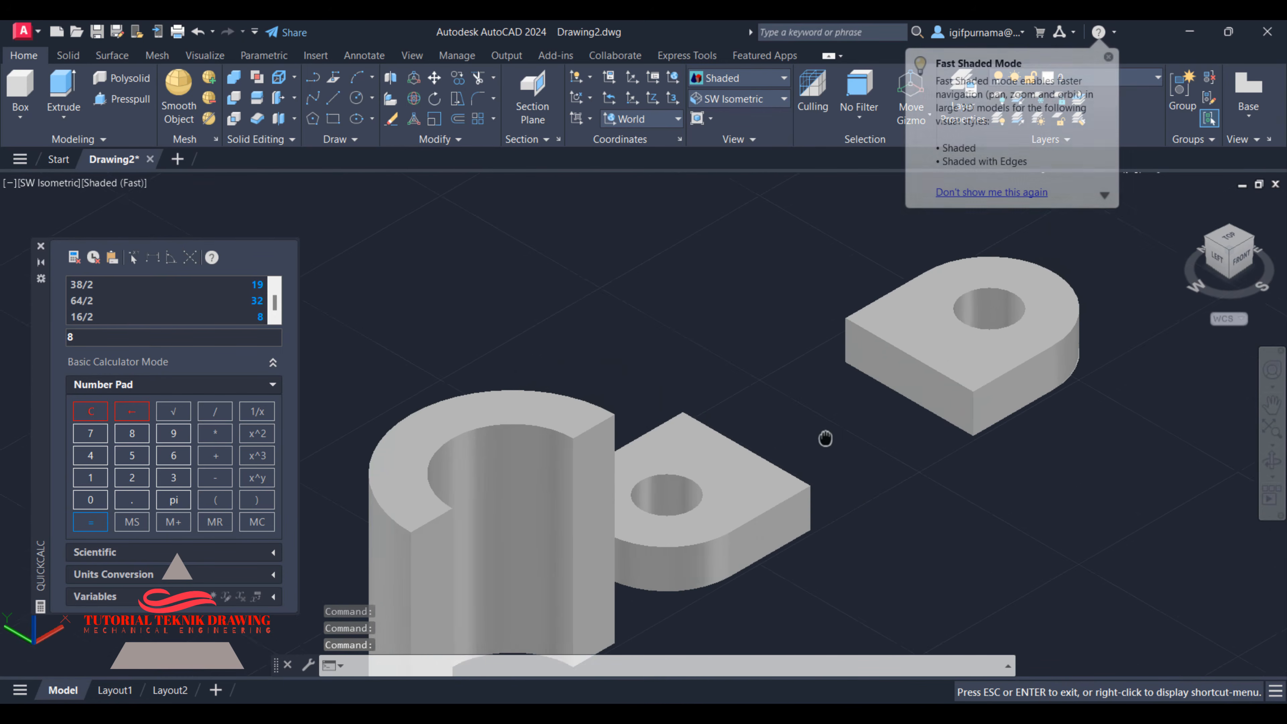
middle_click_drag(731, 589, 887, 413)
scroll(888, 413, "up", 4)
scroll(887, 414, "down", 8)
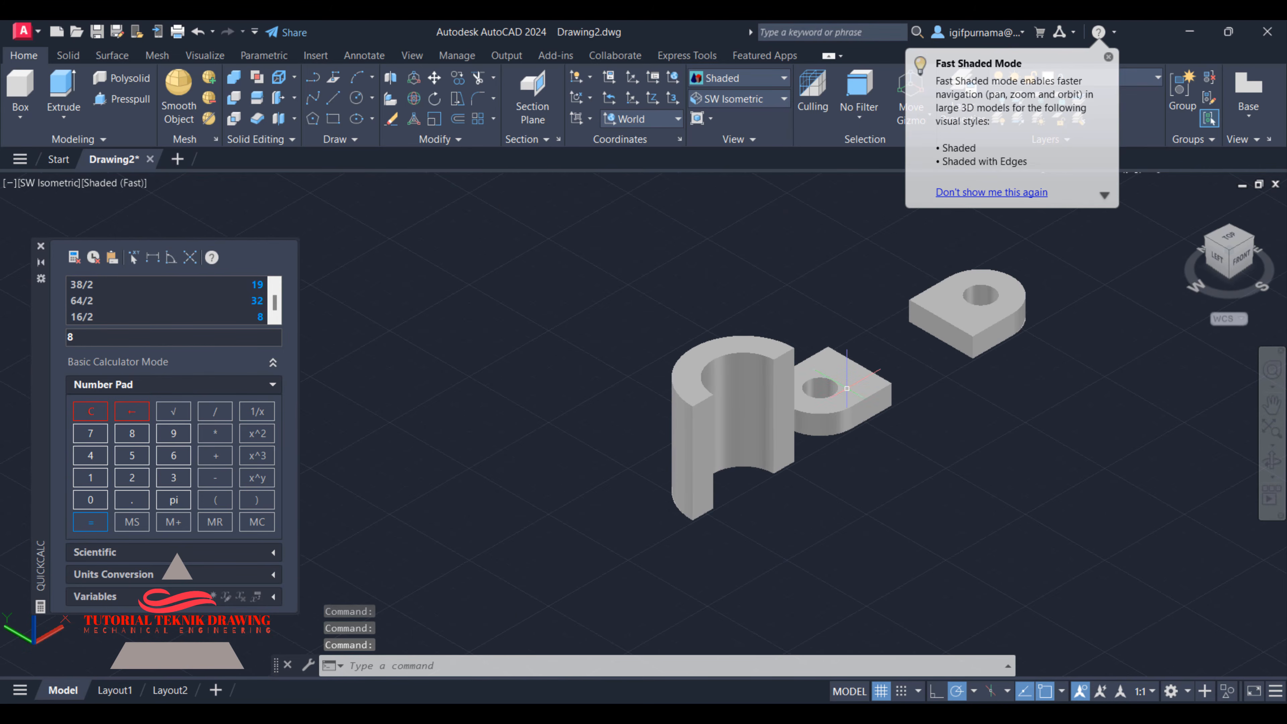
- Move the half-ring and both lug solids together away from their source profiles
left_click(434, 78)
left_click(750, 421)
left_click(841, 401)
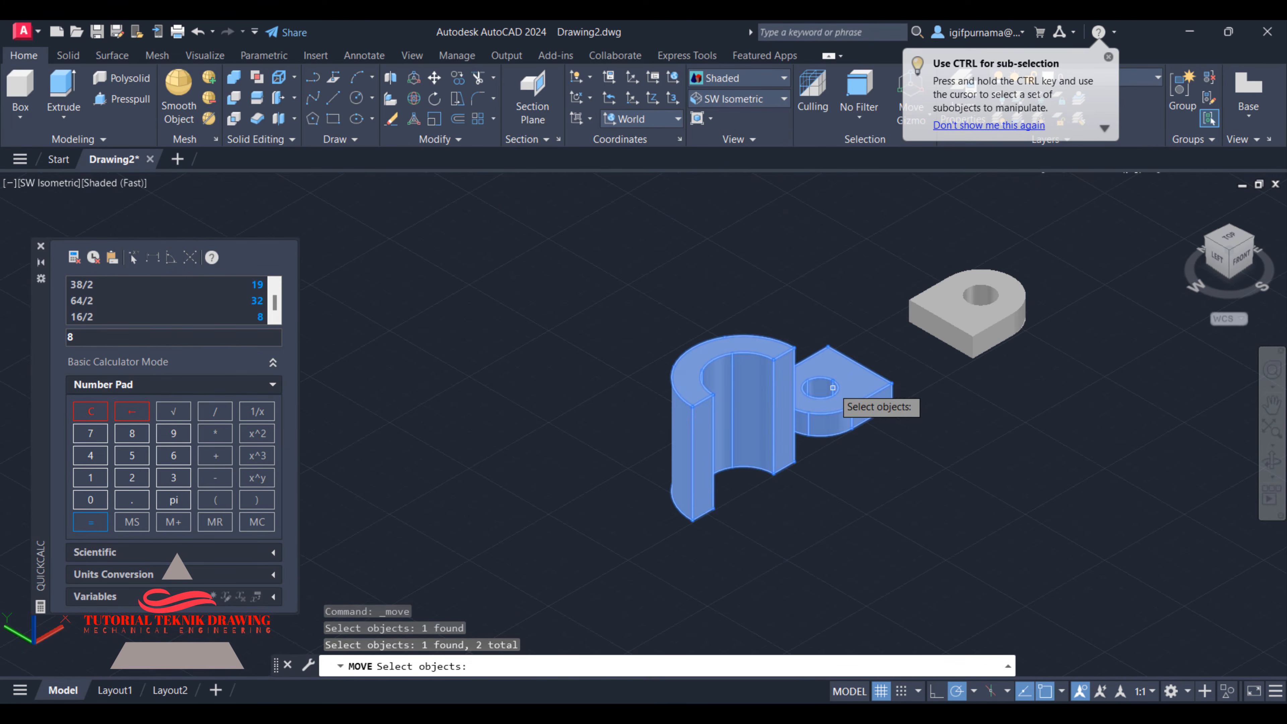
left_click(951, 324)
key("Return")
left_click(871, 373)
left_click(507, 284)
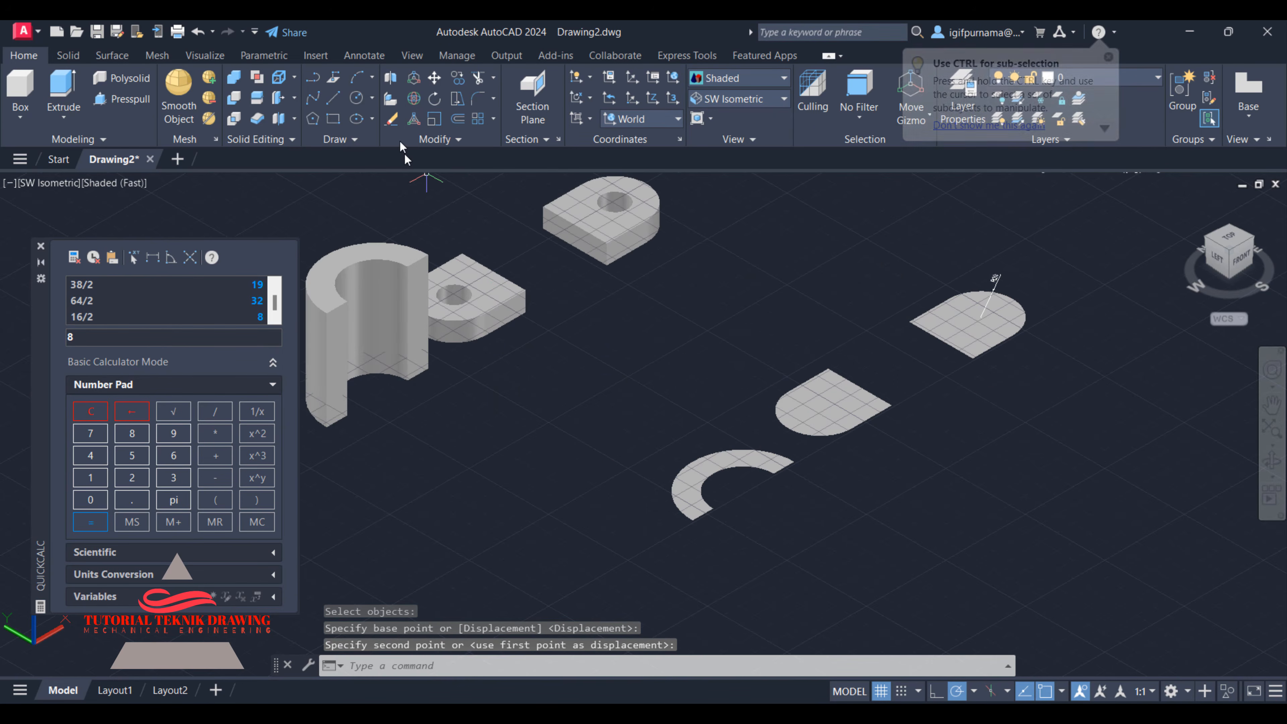
- Erase the leftover half-ring and lug profiles, including the hole circles and the radius dimension
left_click(391, 118)
left_click(1158, 459)
left_click(943, 265)
left_click(914, 512)
left_click(776, 365)
left_click(794, 511)
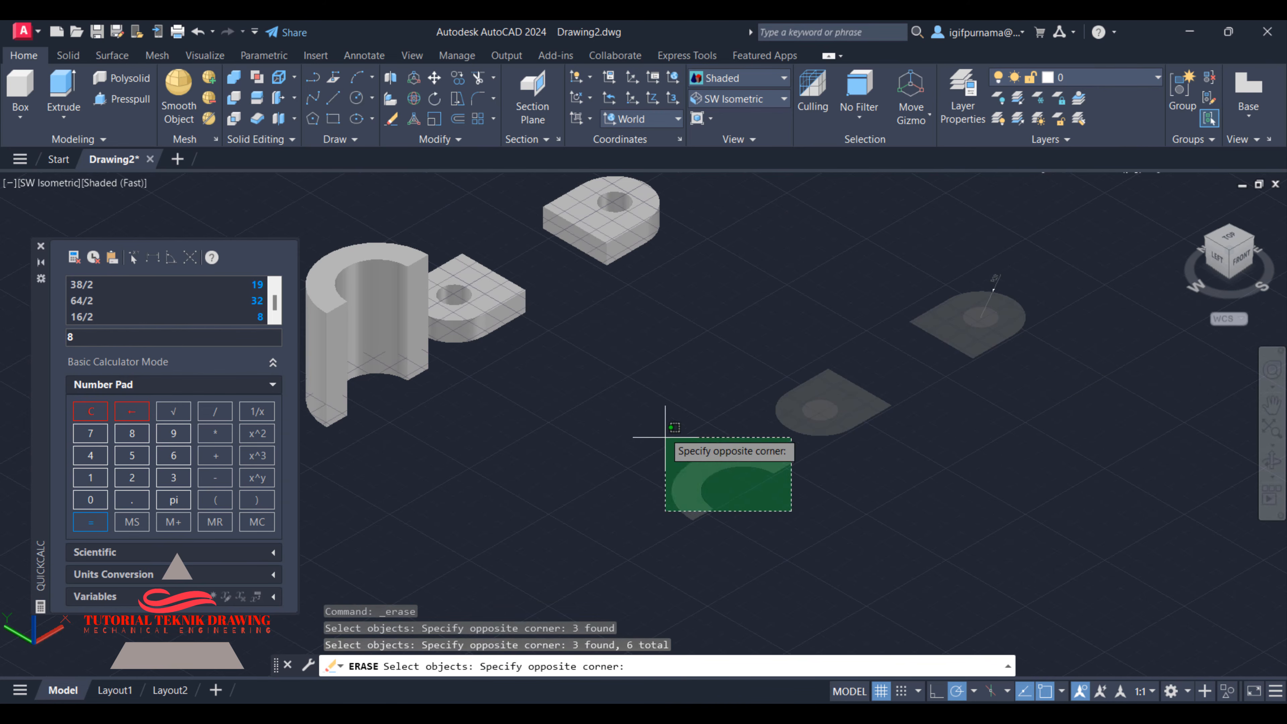
left_click(714, 383)
key("Return")
middle_click_drag(704, 391, 951, 452)
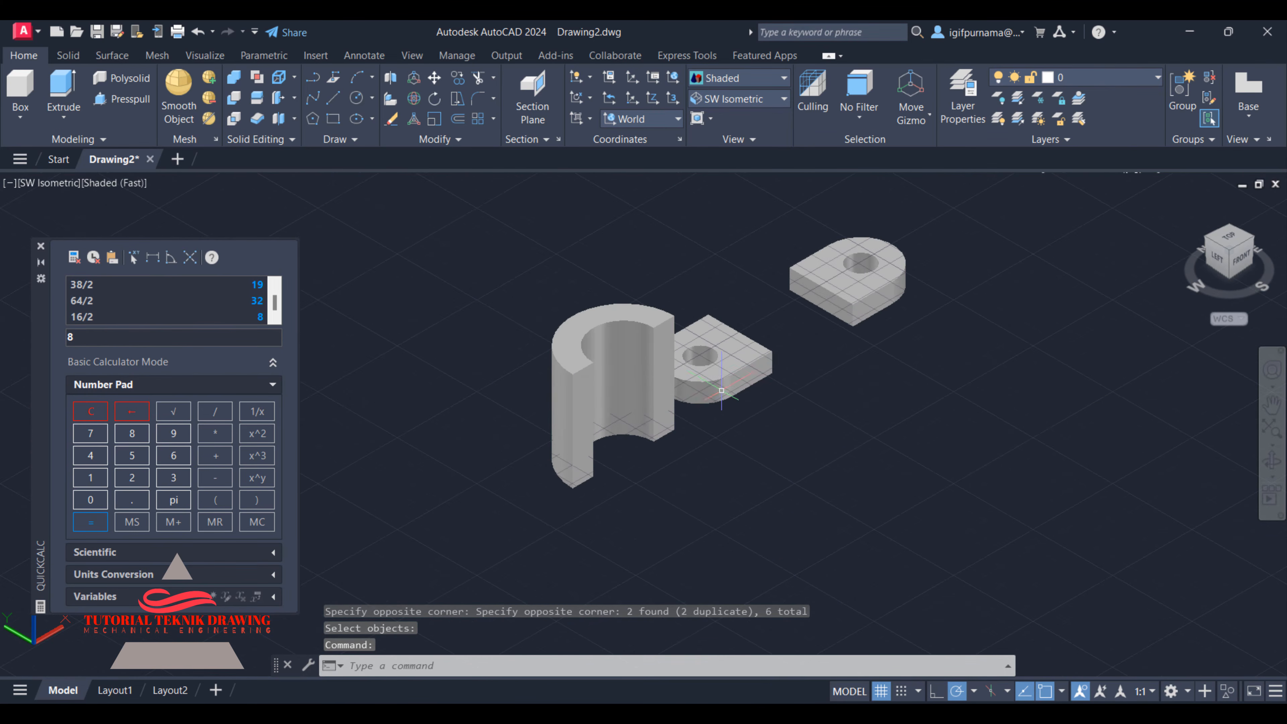
- 3D-rotate the upright half-ring solid 90 degrees about the X axis so it lies as an arch
scroll(697, 373, "down", 2)
scroll(700, 376, "up", 3)
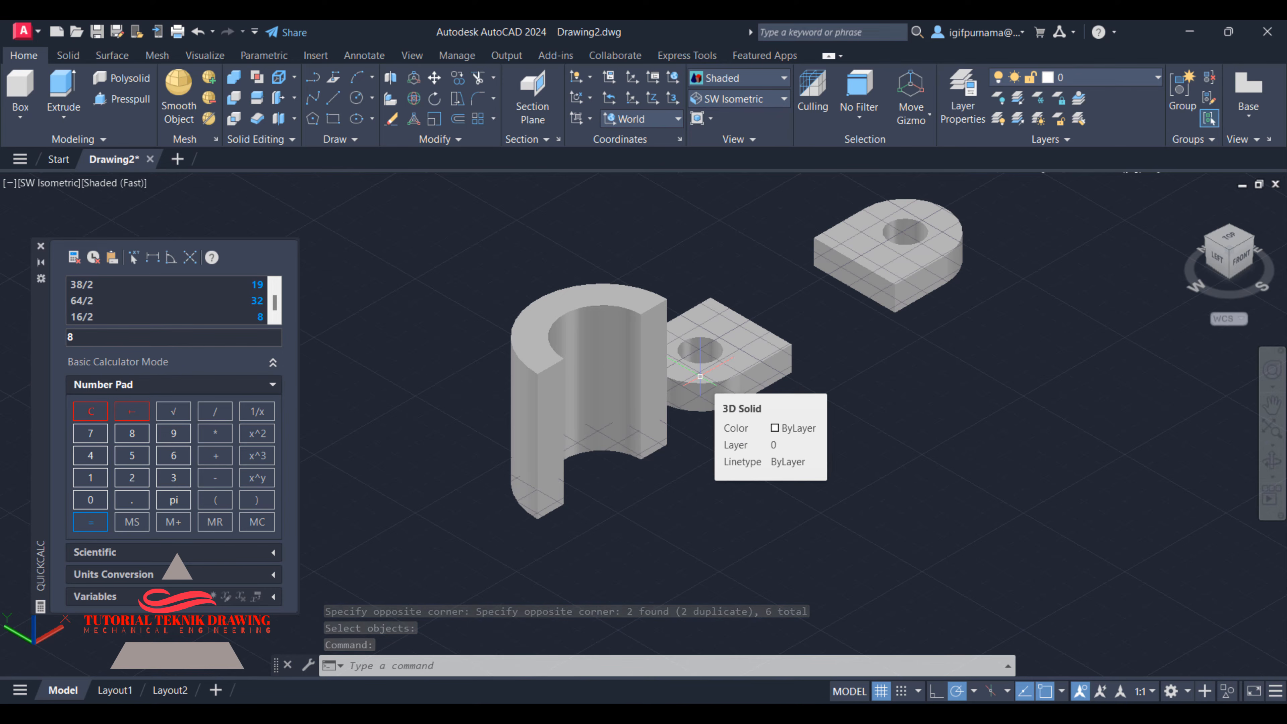
left_click(413, 102)
left_click(602, 330)
key("Return")
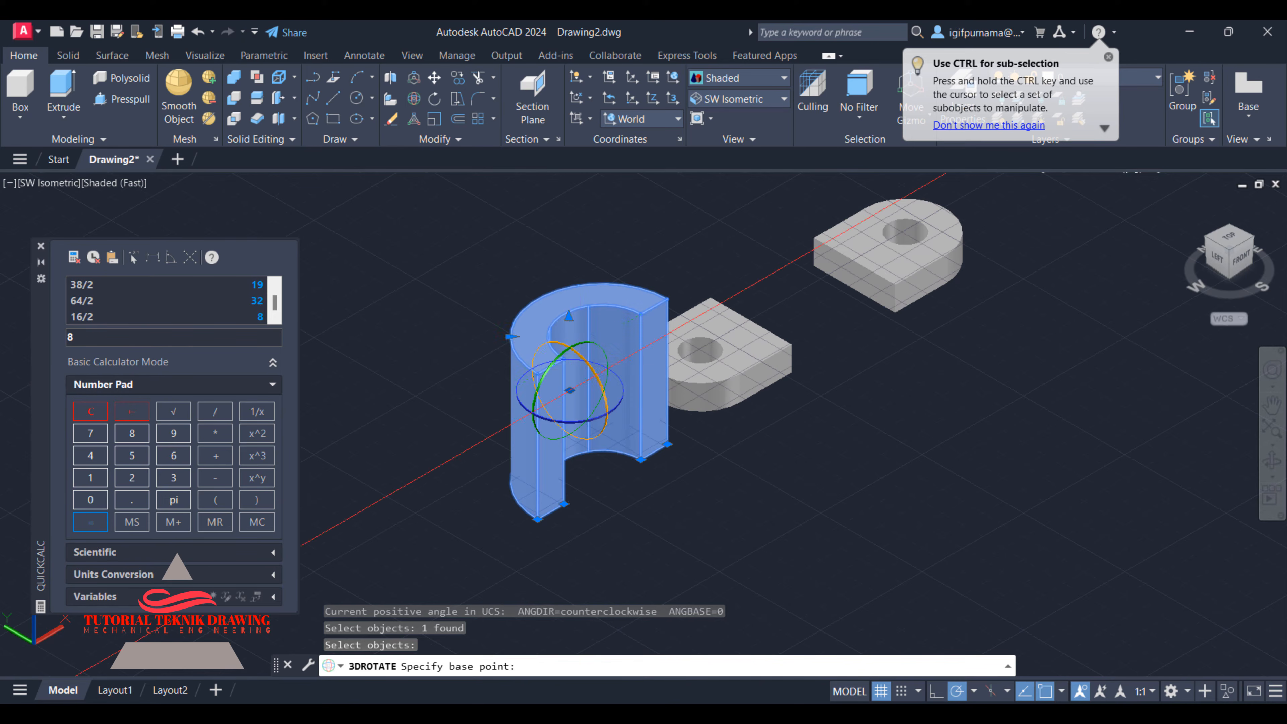
left_click(607, 392)
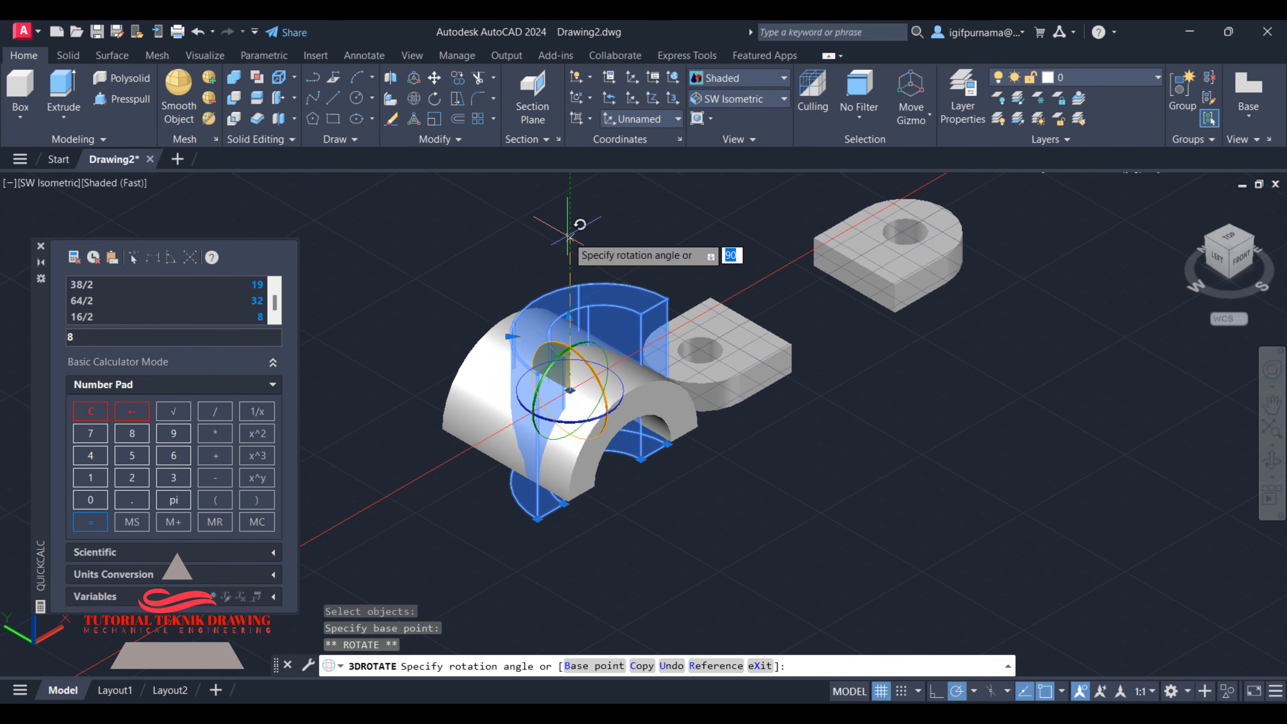
left_click(569, 235)
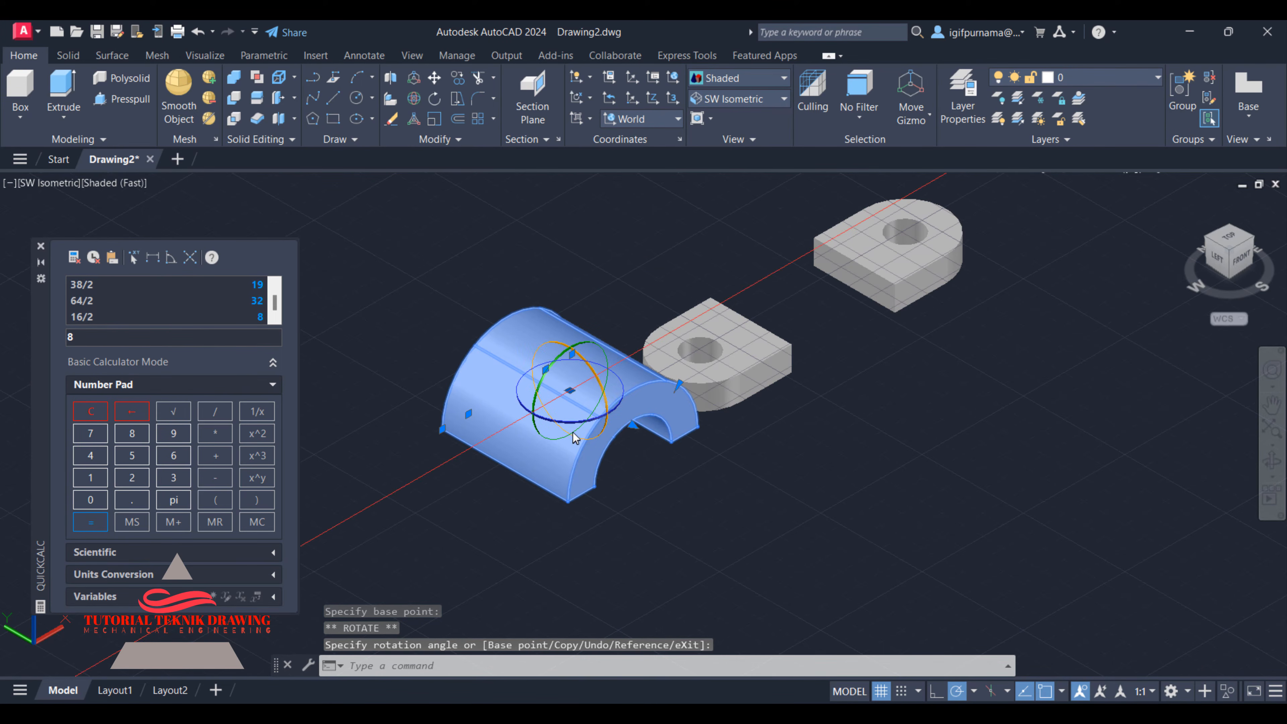
- Try rotating the half-ring arch about the vertical axis and undo that rotation
left_click(572, 420)
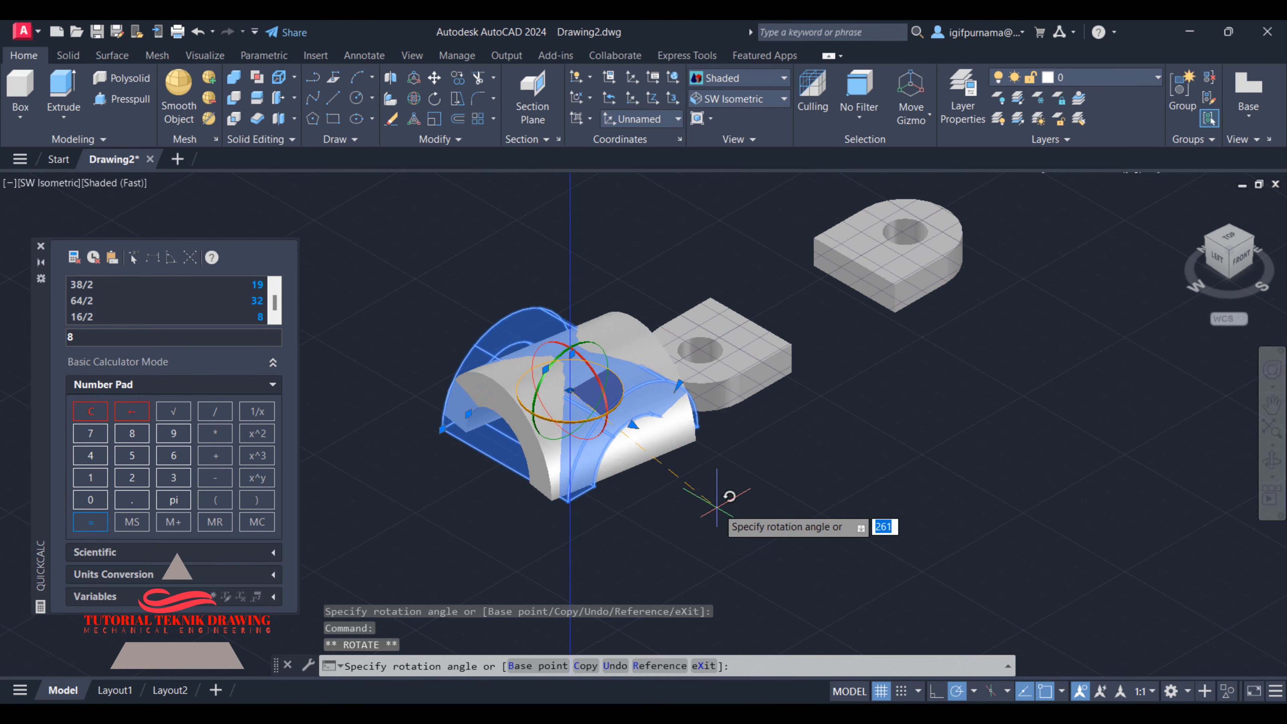
left_click(771, 481)
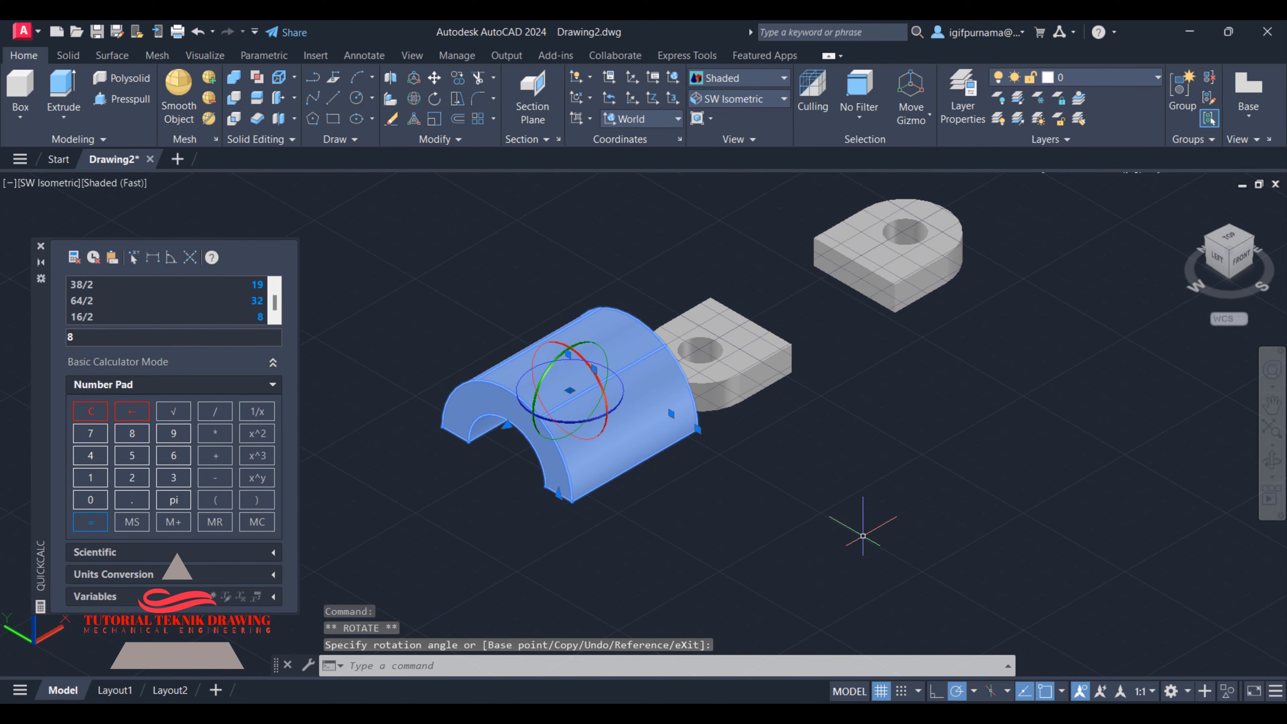
key("ctrl+z")
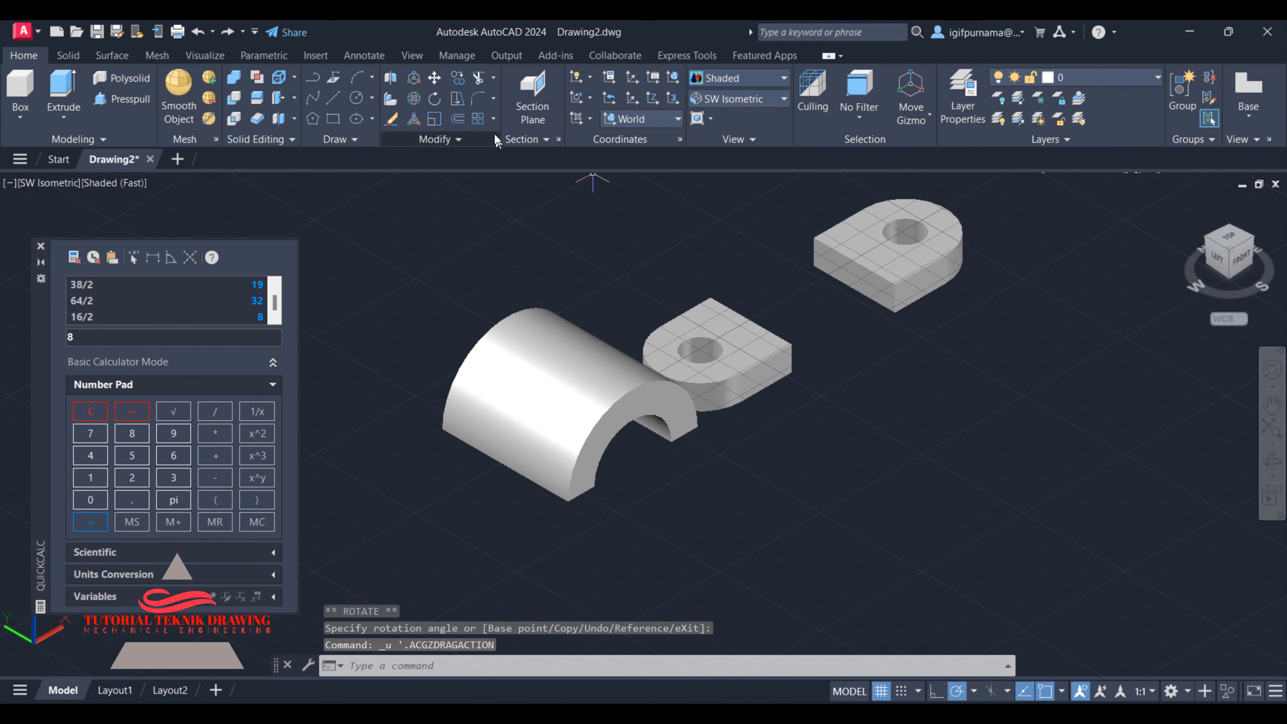
left_click(878, 279)
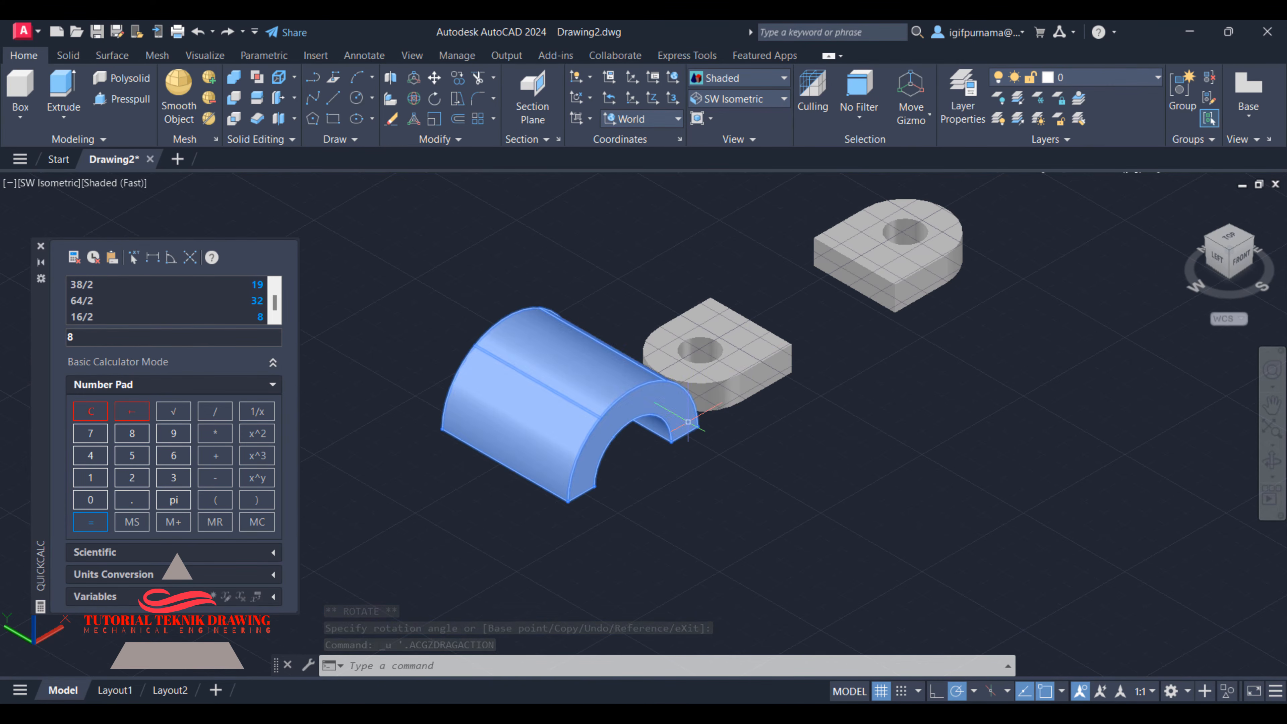
scroll(688, 422, "down", 2)
scroll(688, 421, "up", 5)
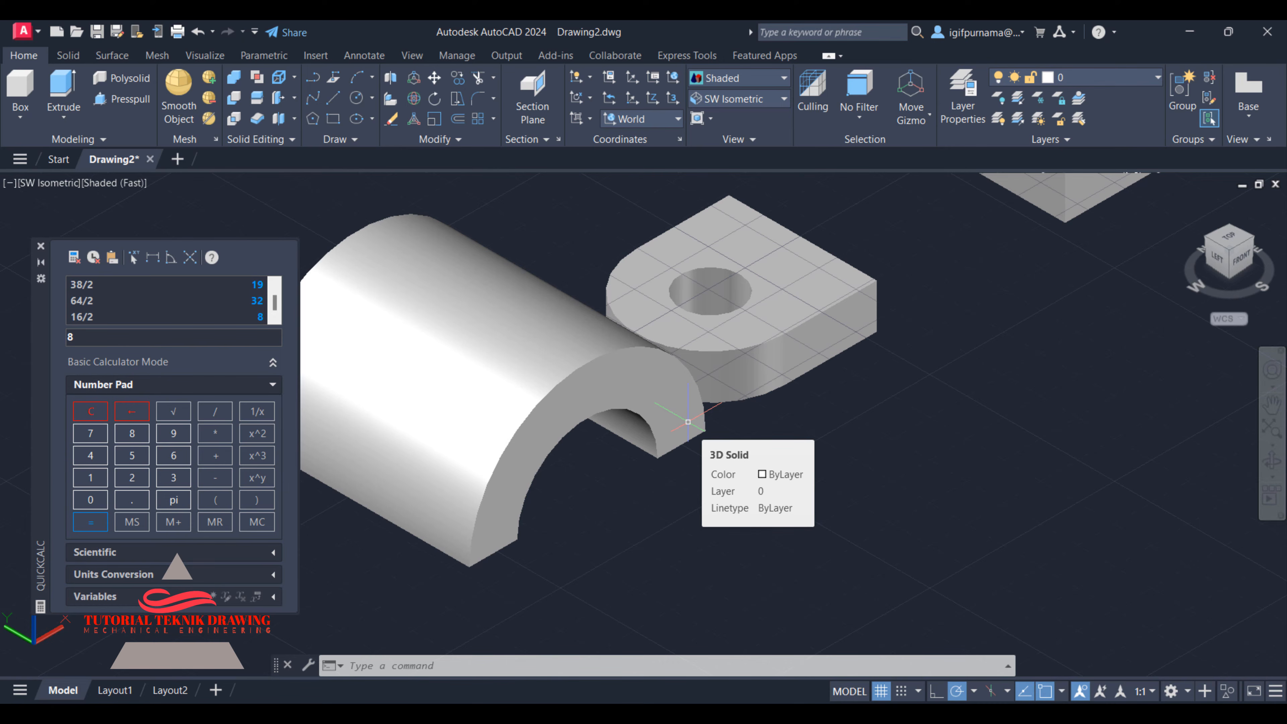
left_click(690, 437)
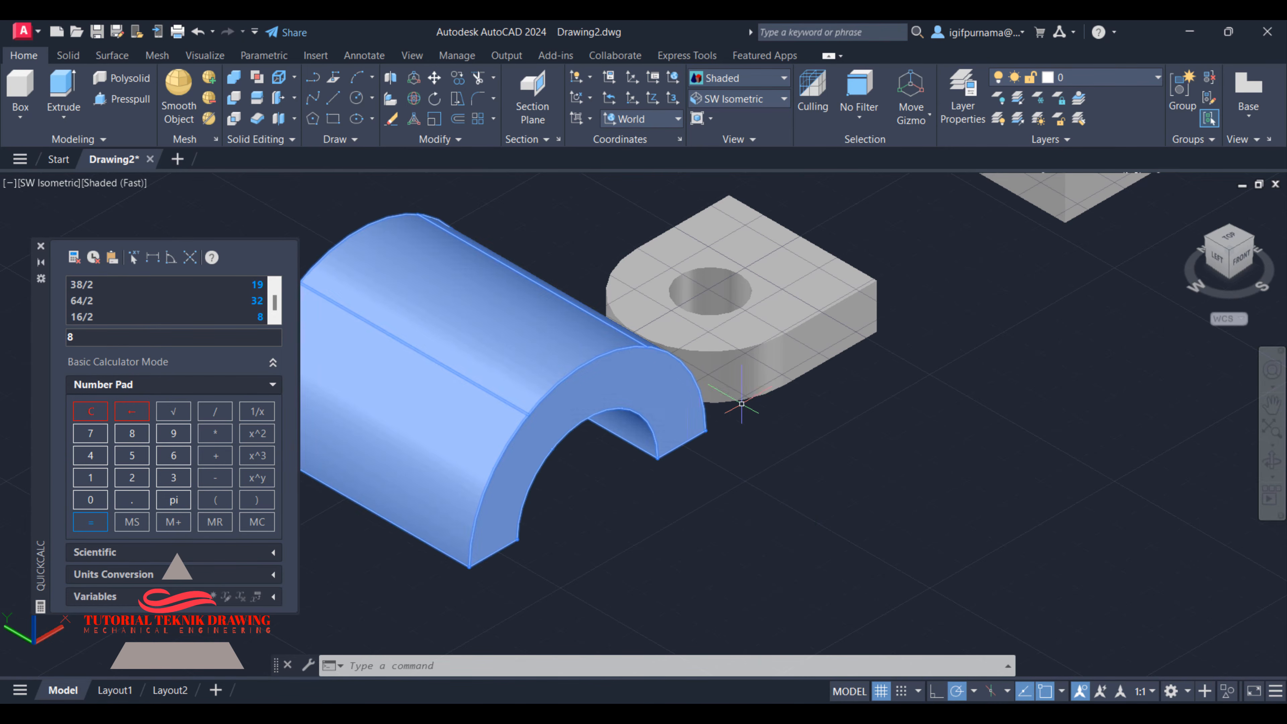
middle_click_drag(771, 400, 746, 489)
scroll(771, 468, "up", 2)
scroll(771, 468, "down", 5)
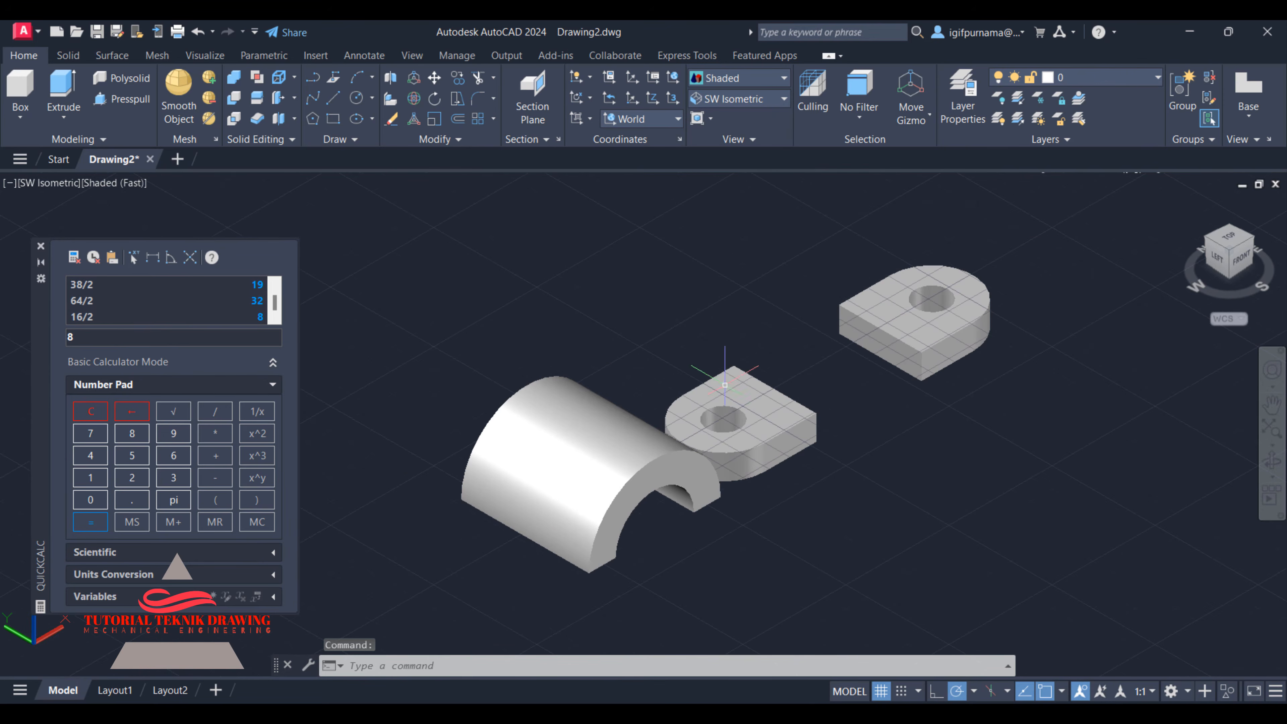
- Move the far lug by its bottom front corner onto the midpoint of the bottom edge of the arch's nearest foot
left_click(434, 78)
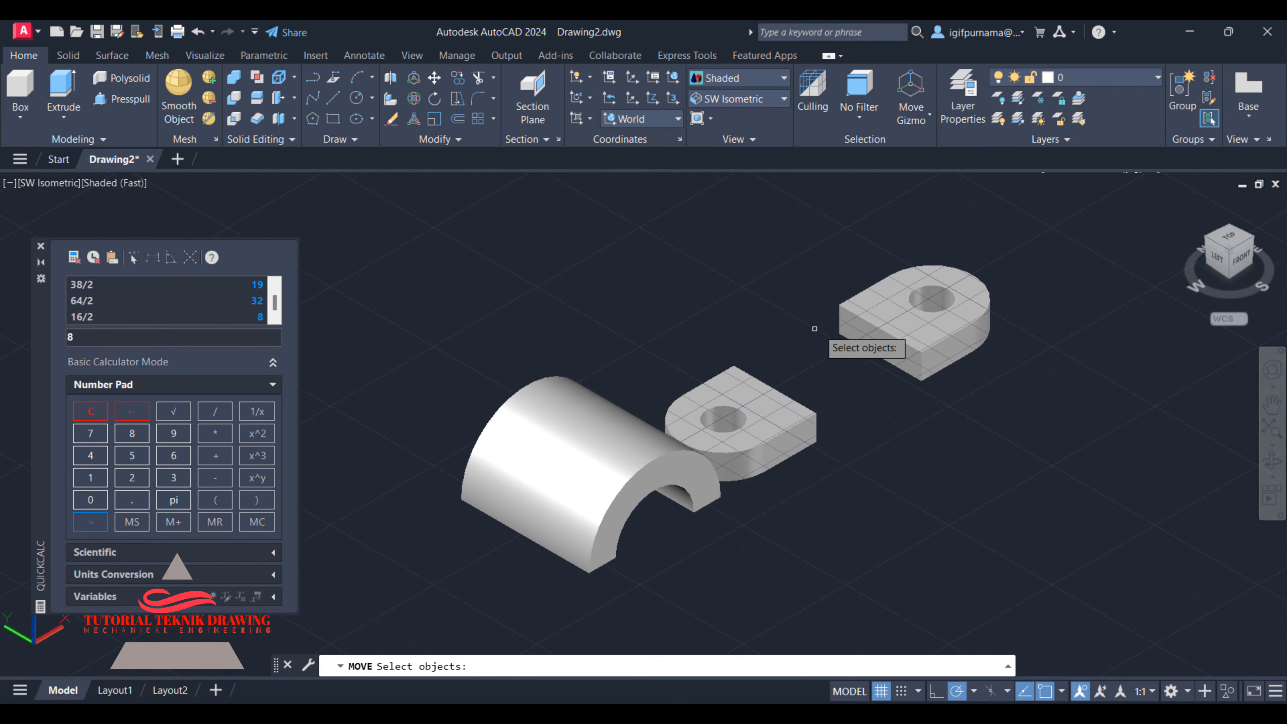
left_click(924, 335)
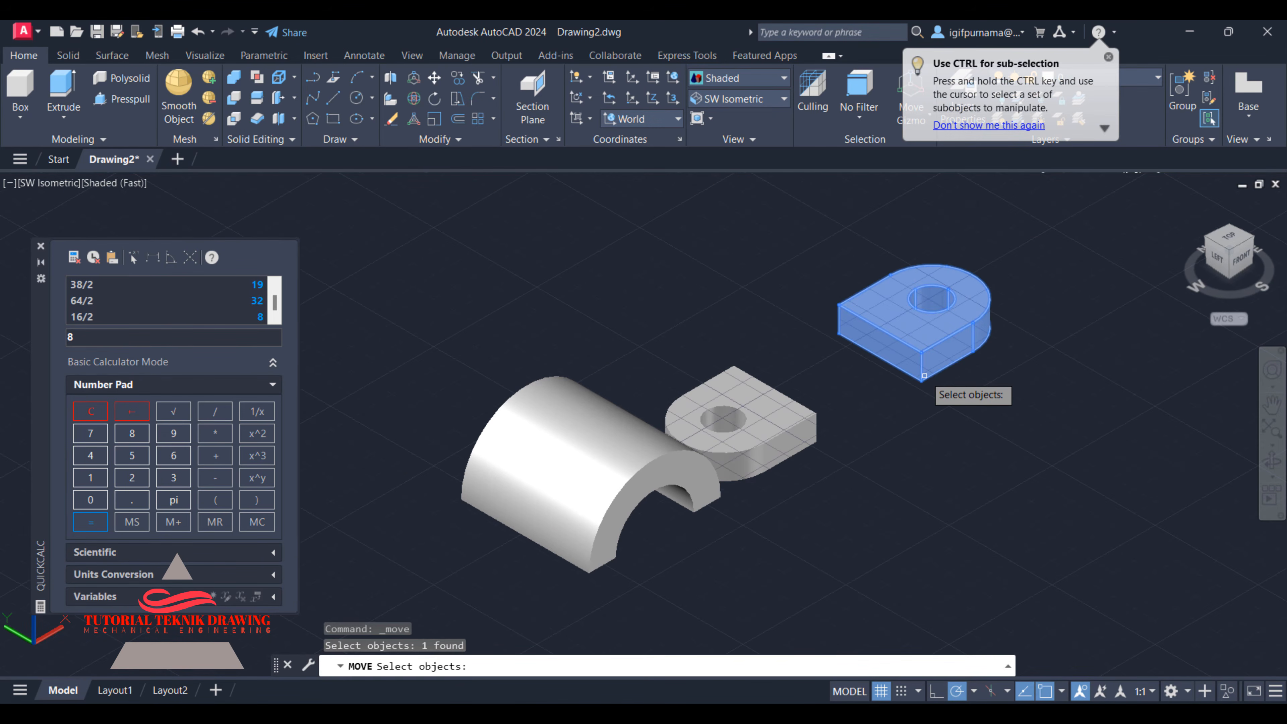
key("alt+Tab")
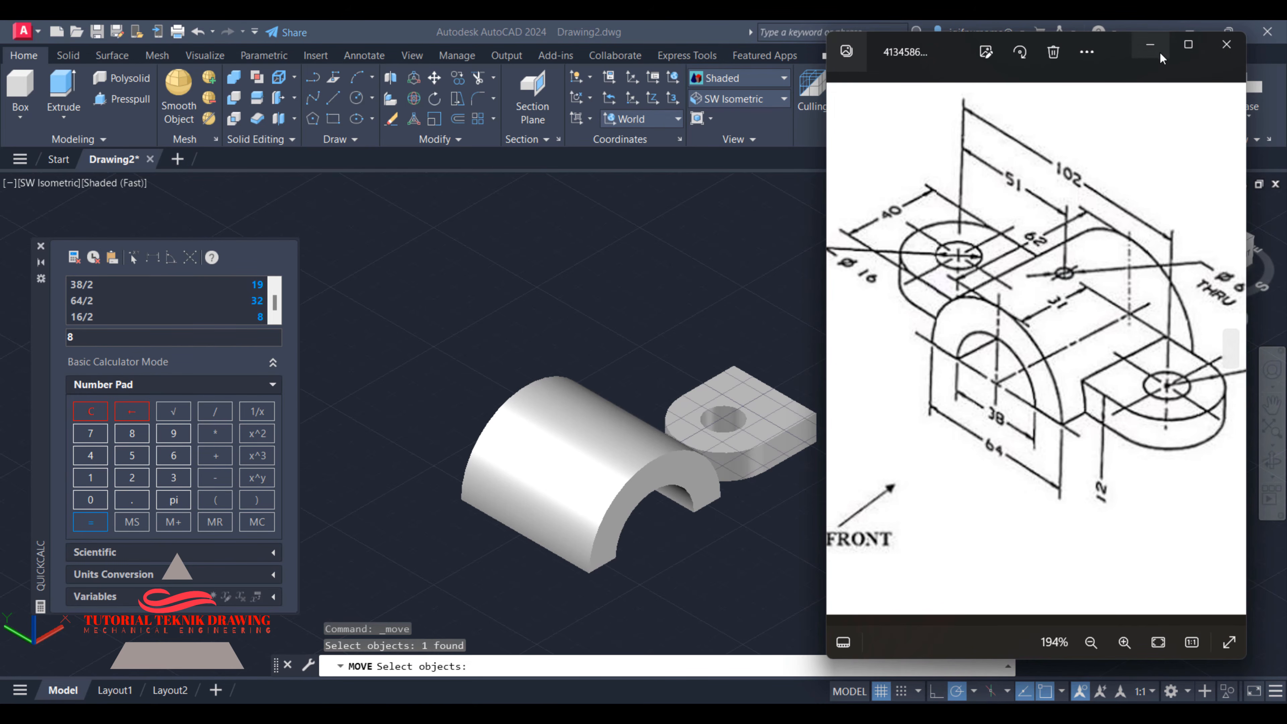
left_click(1150, 44)
scroll(903, 386, "down", 2)
scroll(899, 465, "up", 5)
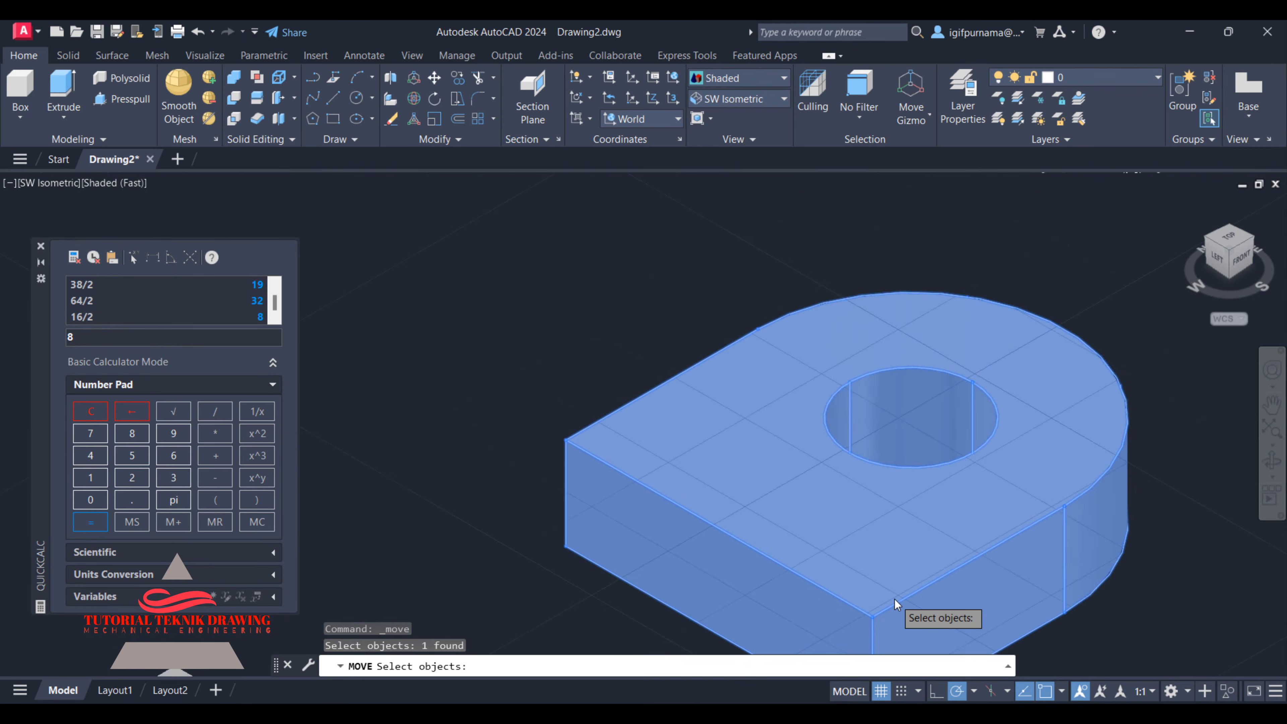
middle_click_drag(865, 368, 854, 272)
key("Escape")
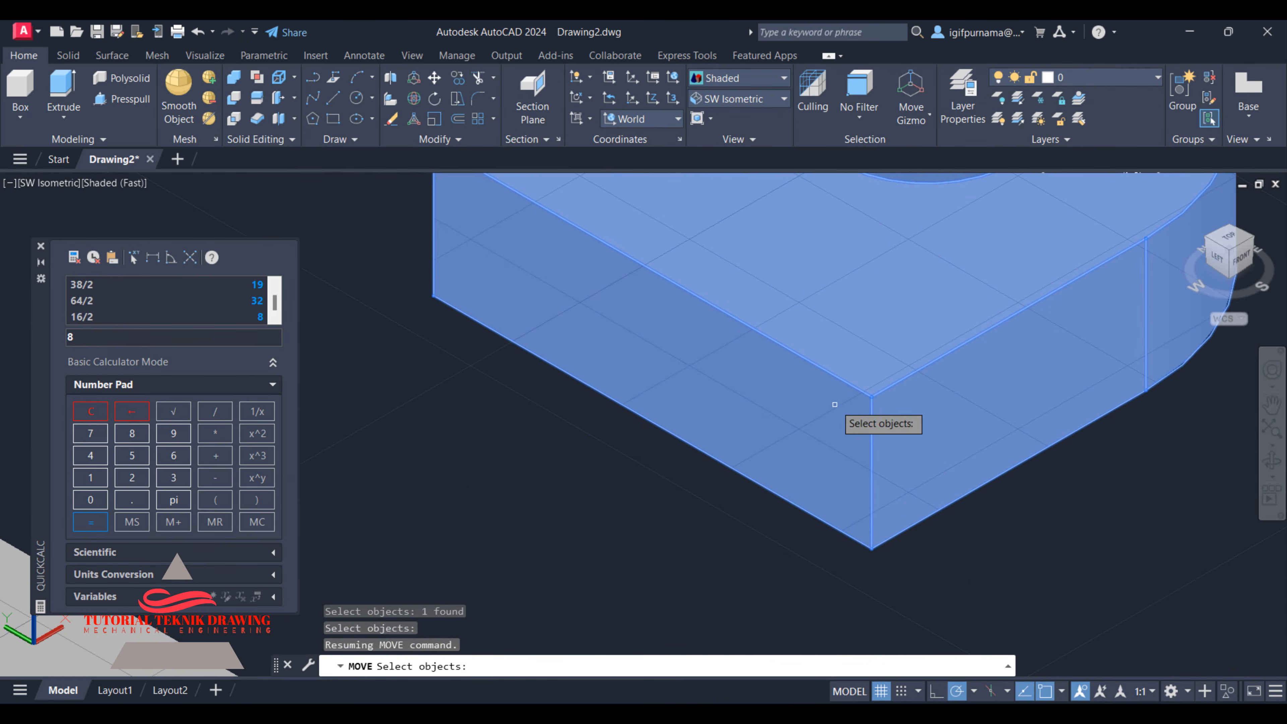
key("Return")
left_click(871, 550)
scroll(976, 304, "down", 5)
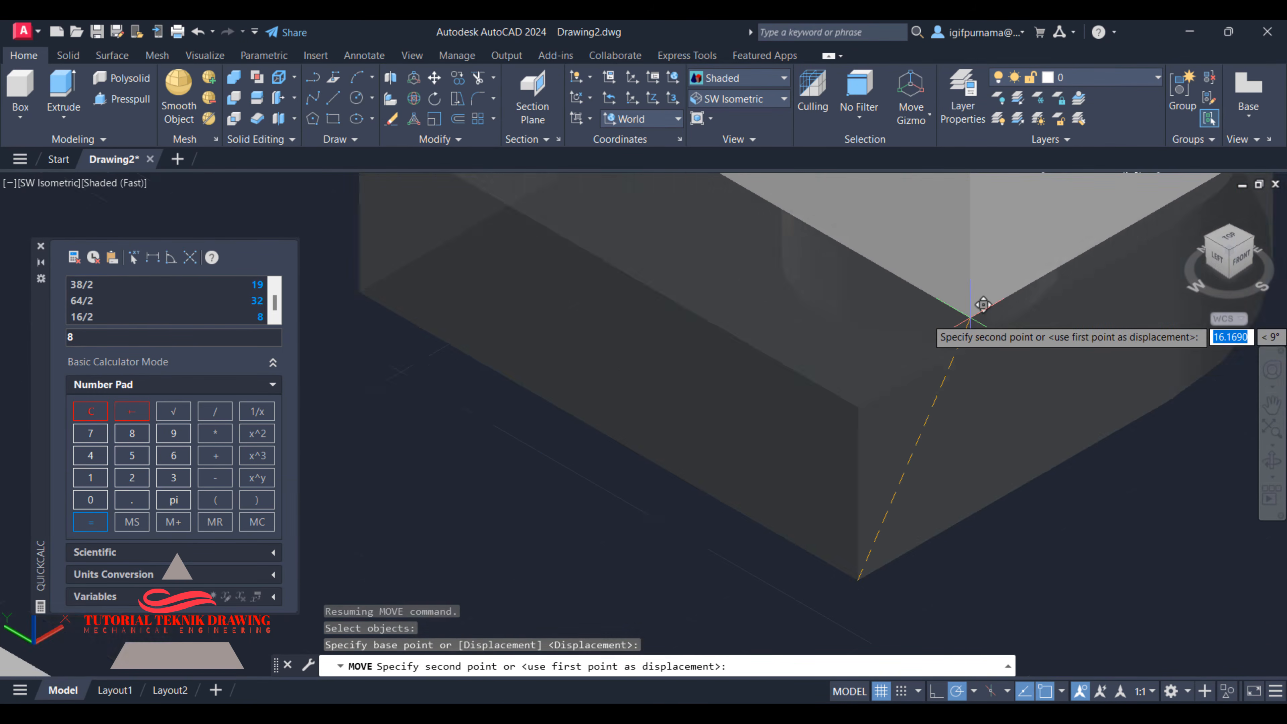
scroll(789, 459, "up", 3)
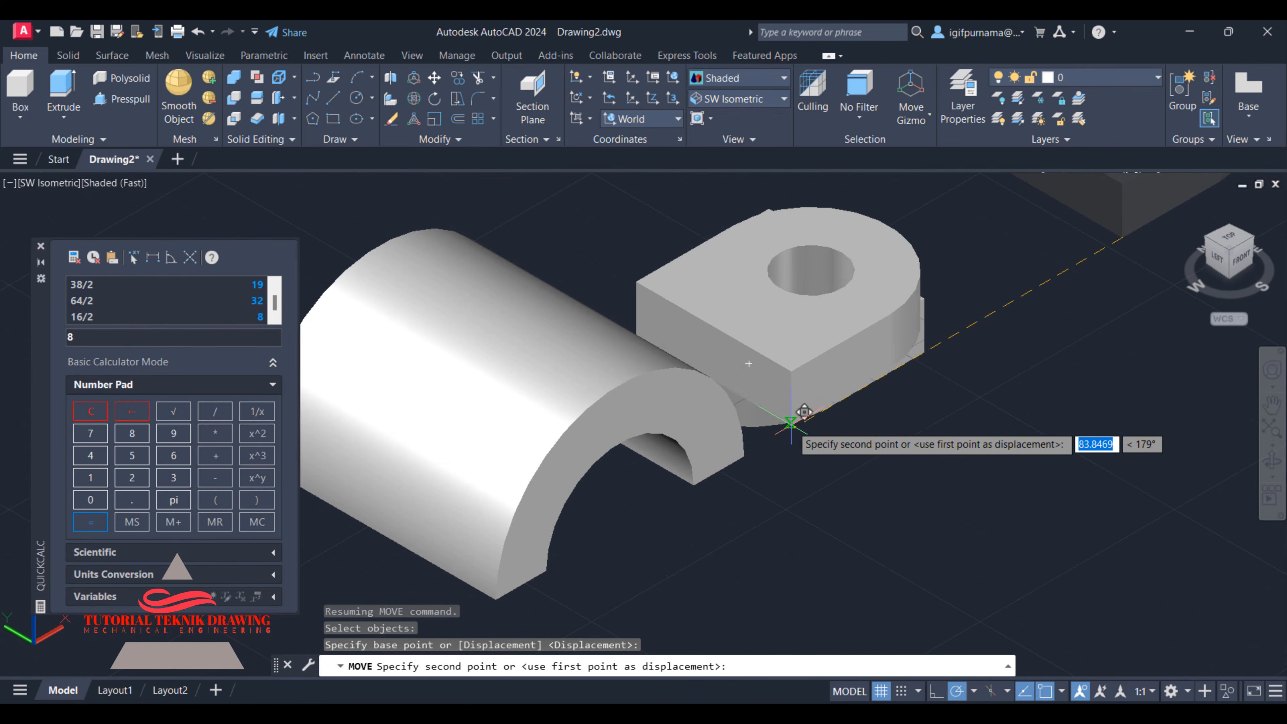
scroll(755, 436, "down", 3)
scroll(765, 453, "up", 2)
scroll(765, 452, "up", 5)
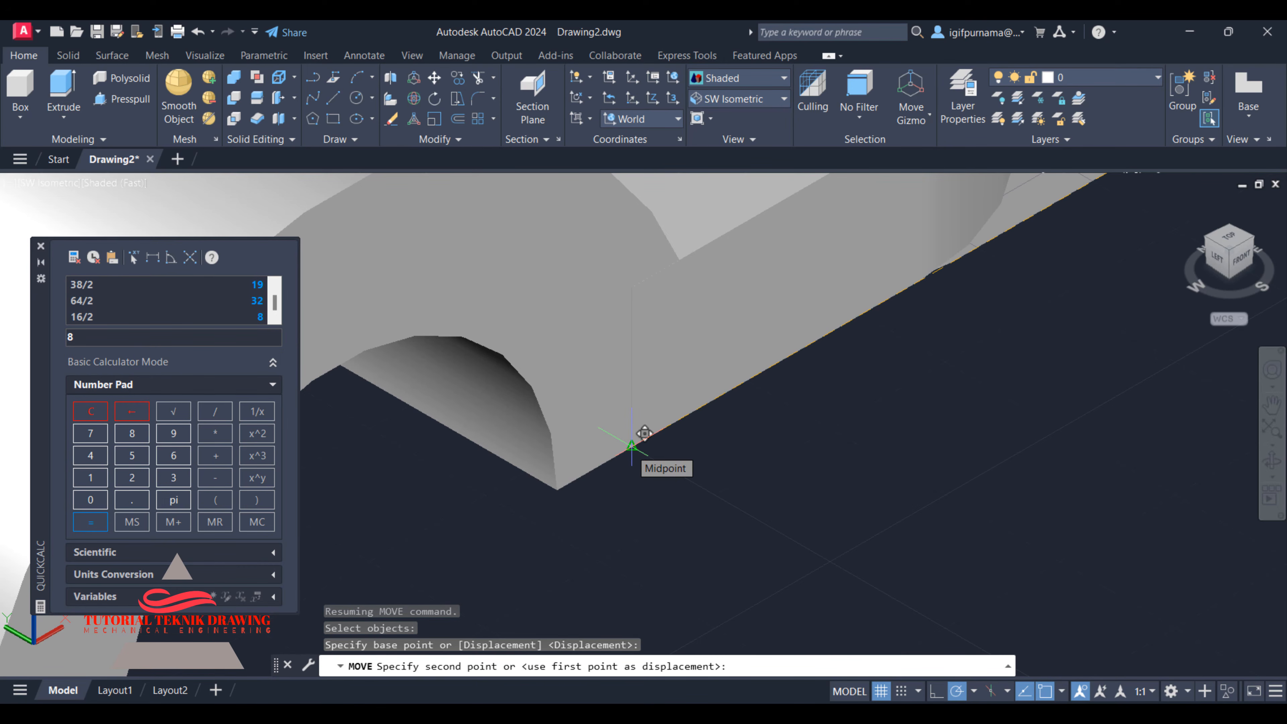
left_click(631, 446)
scroll(755, 526, "up", 8)
scroll(755, 526, "down", 9)
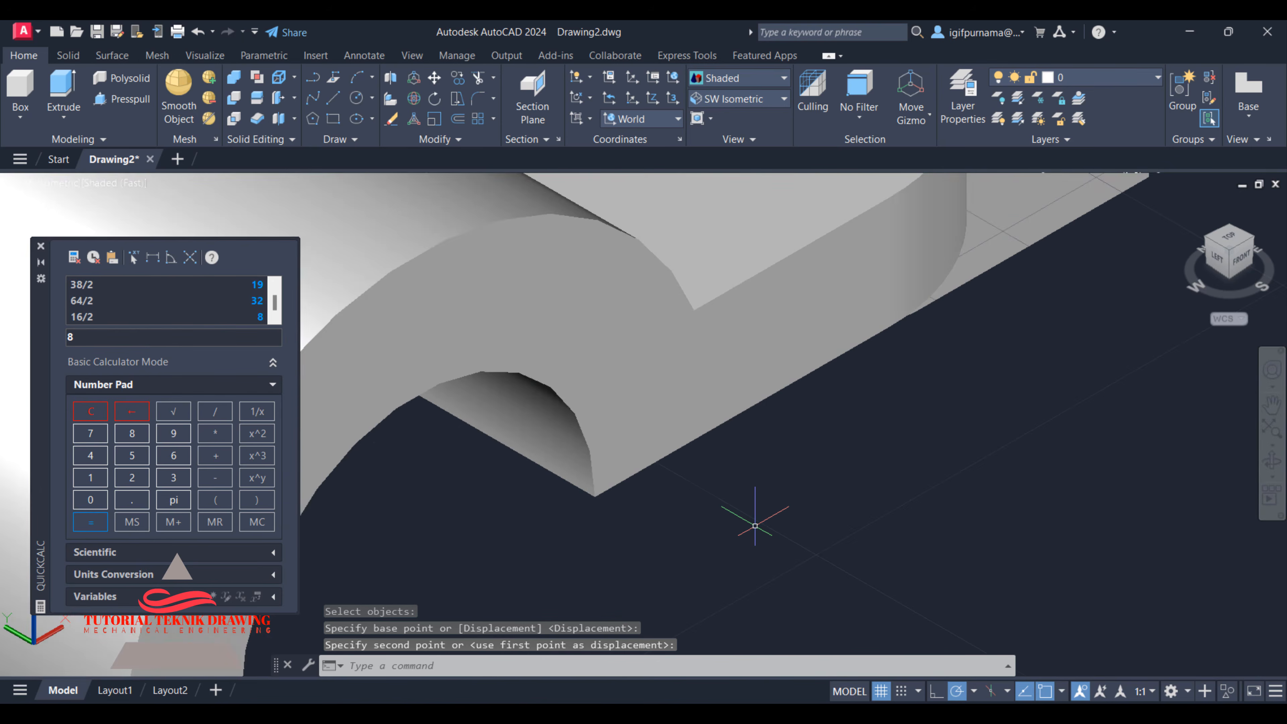
scroll(755, 526, "down", 5)
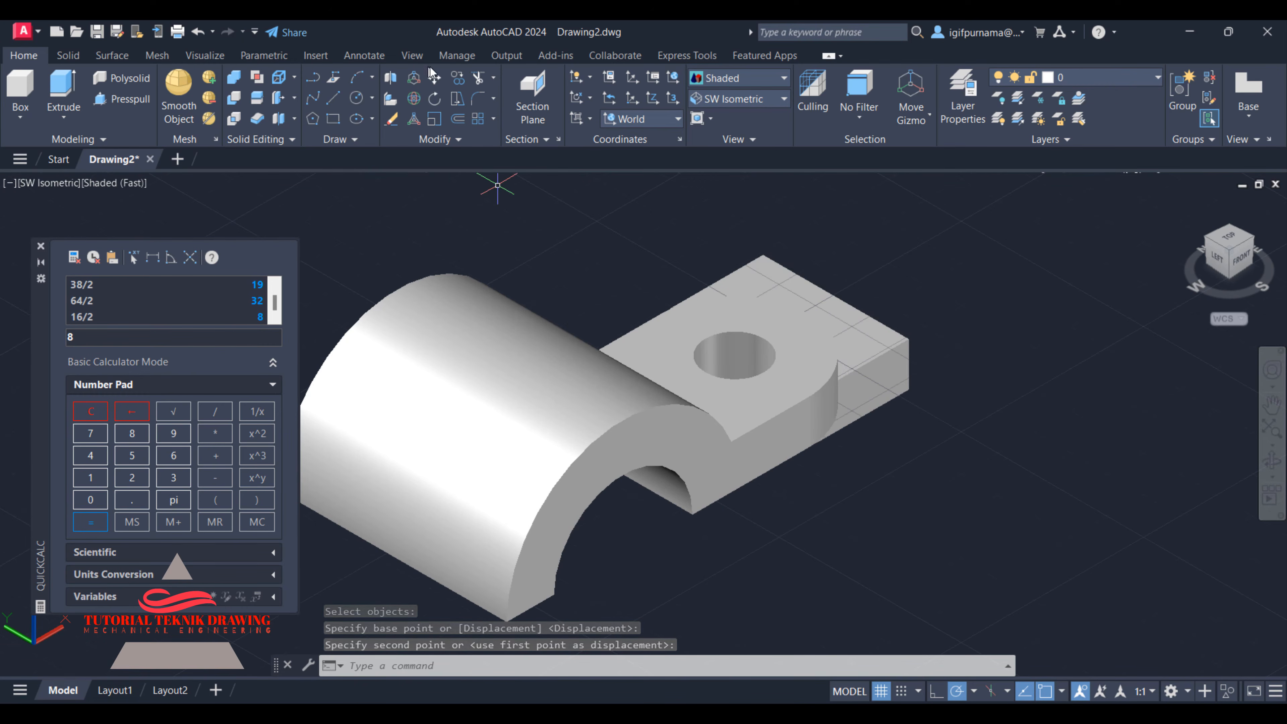
- Move the other lug out of the overlap to a free spot on the opposite side of the arch
left_click(433, 77)
left_click(842, 347)
key("Return")
left_click(860, 323)
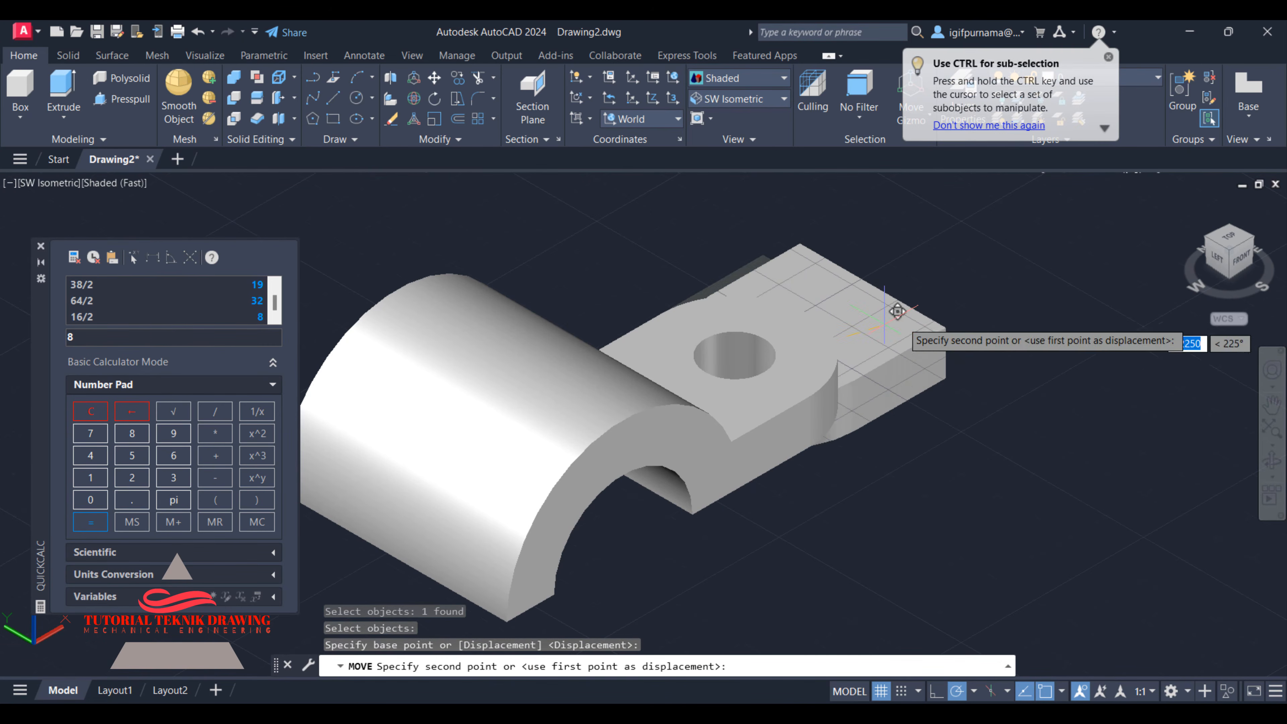
scroll(897, 311, "down", 5)
left_click(634, 493)
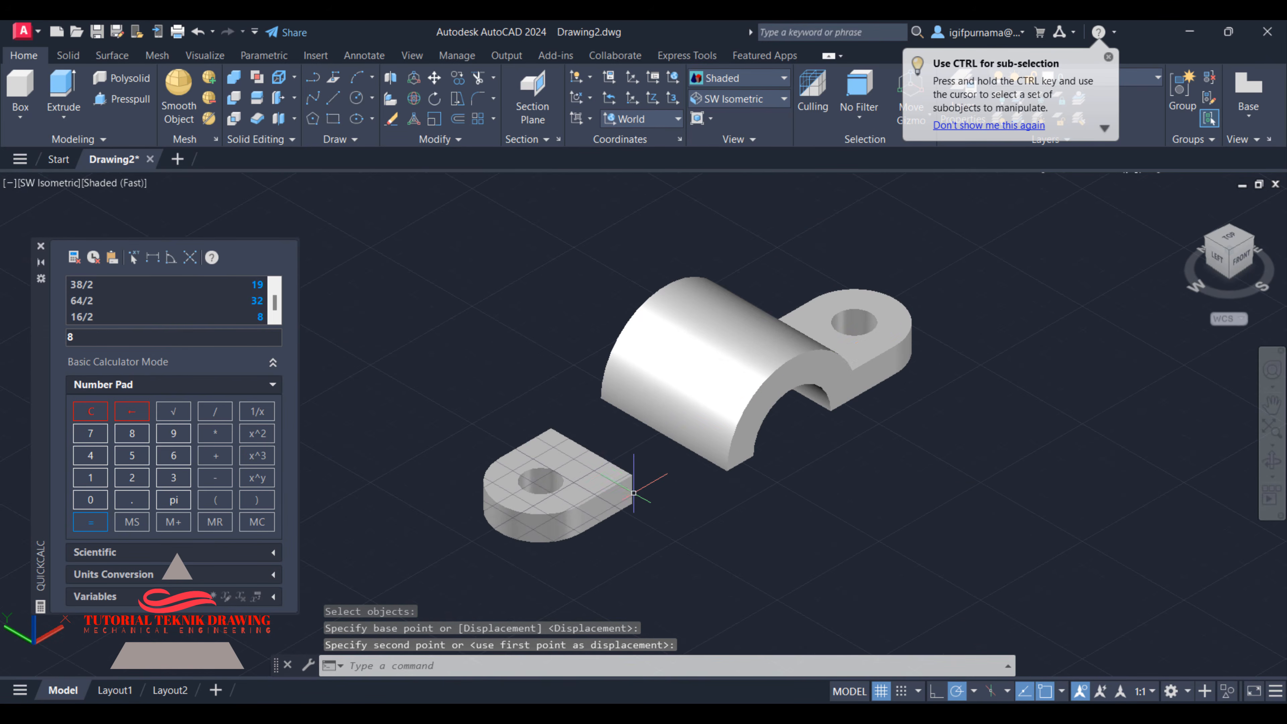
scroll(631, 500, "up", 5)
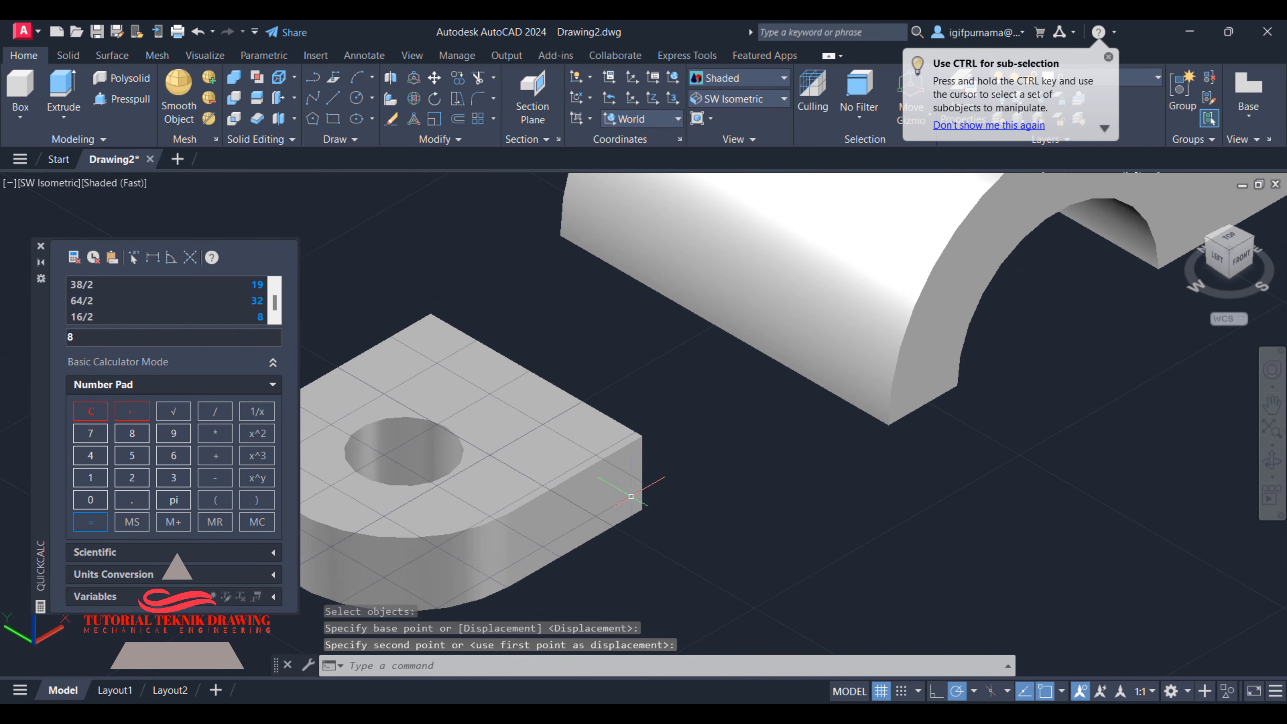
- Move the free lug by its bottom front corner onto the midpoint of the bottom edge of the arch's other foot
left_click(435, 78)
left_click(621, 451)
key("Return")
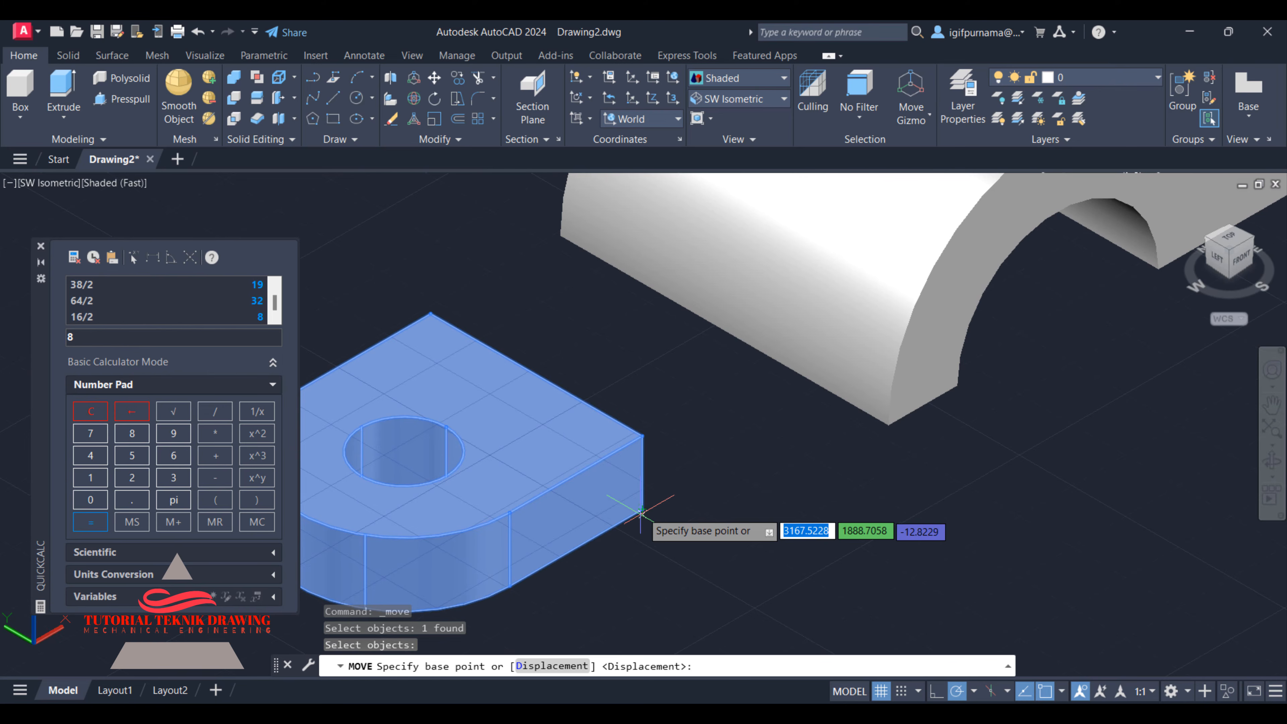
left_click(641, 512)
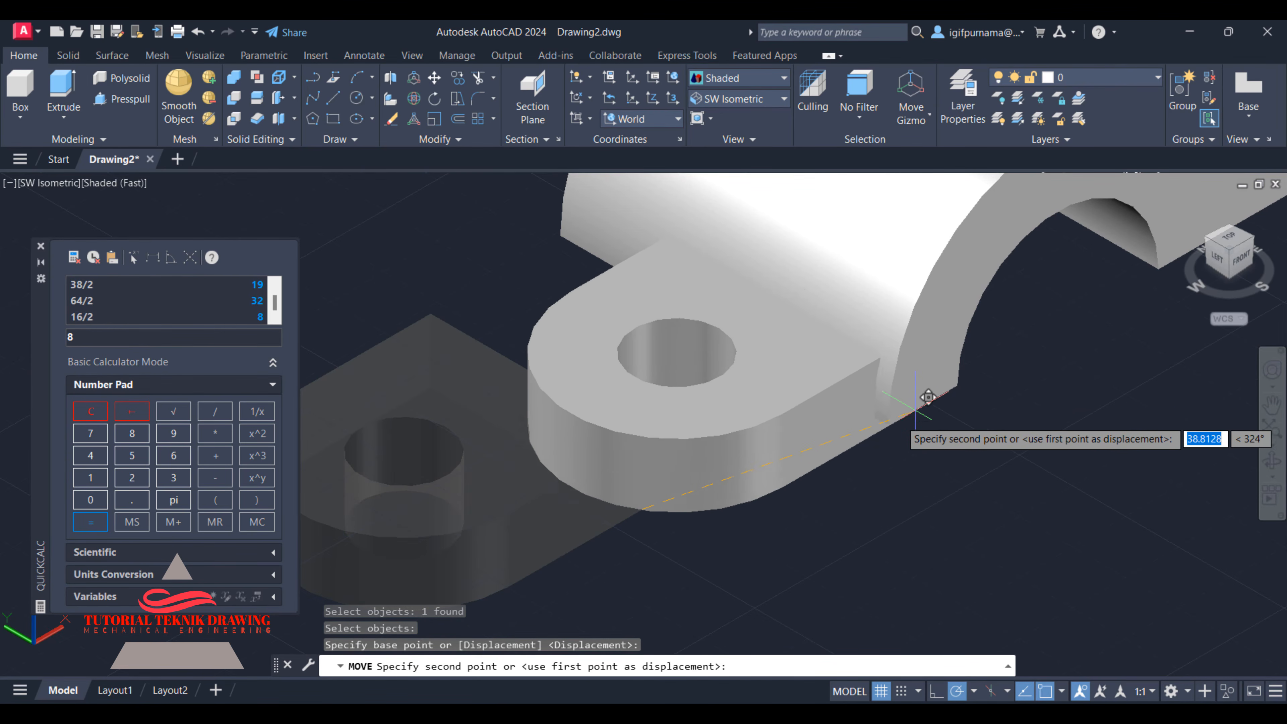
left_click(925, 406)
scroll(734, 488, "up", 2)
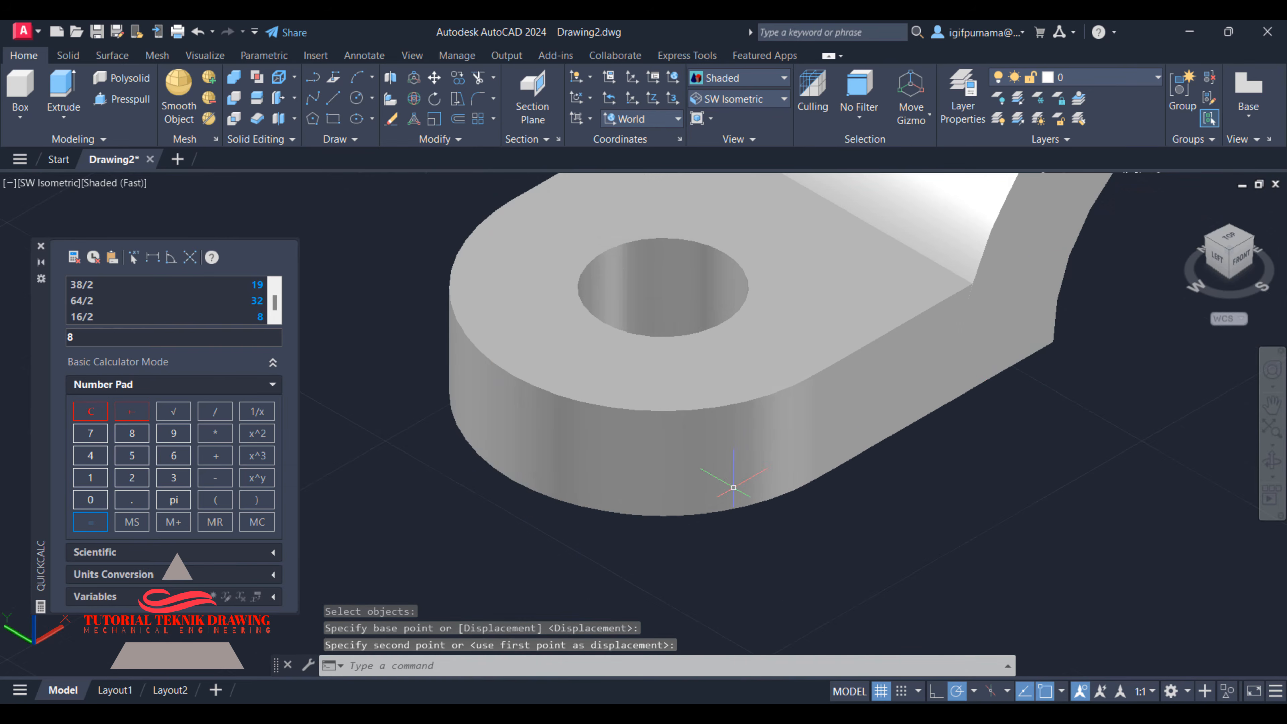
scroll(734, 487, "down", 4)
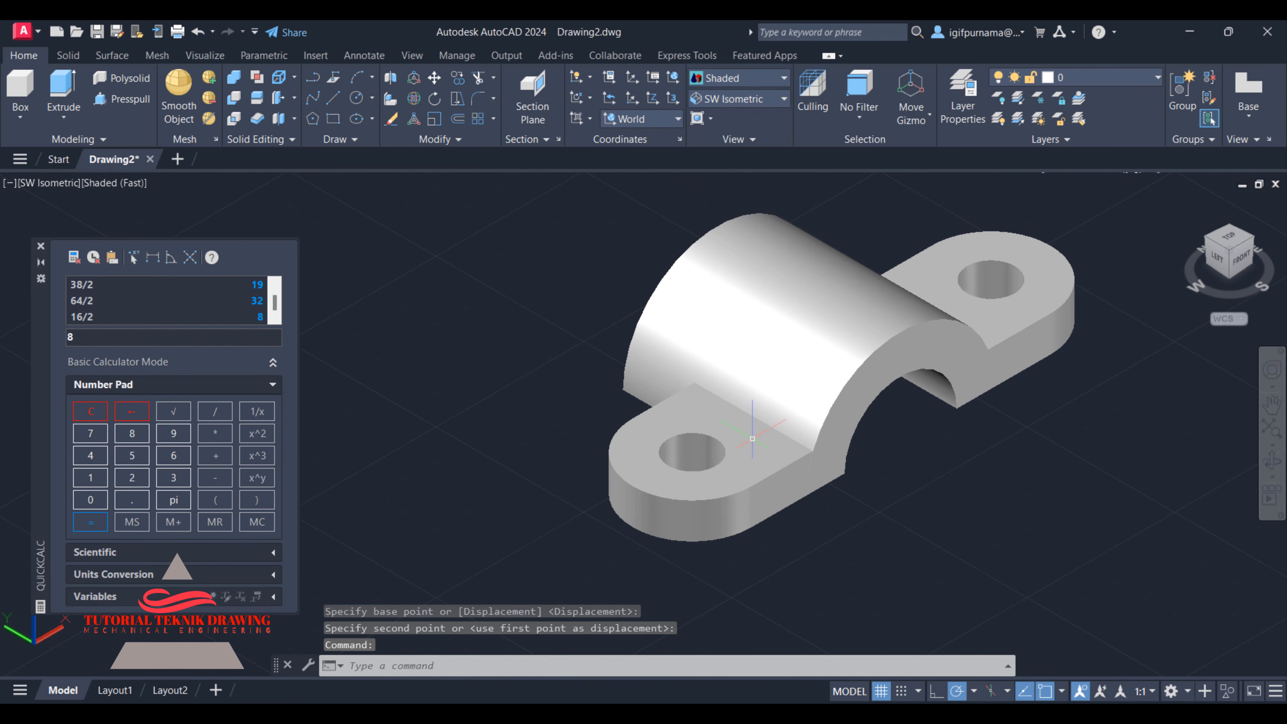
- Calculate the lugs' centring offset from the reference dimensions as 62-40 divided by 2
left_click(807, 711)
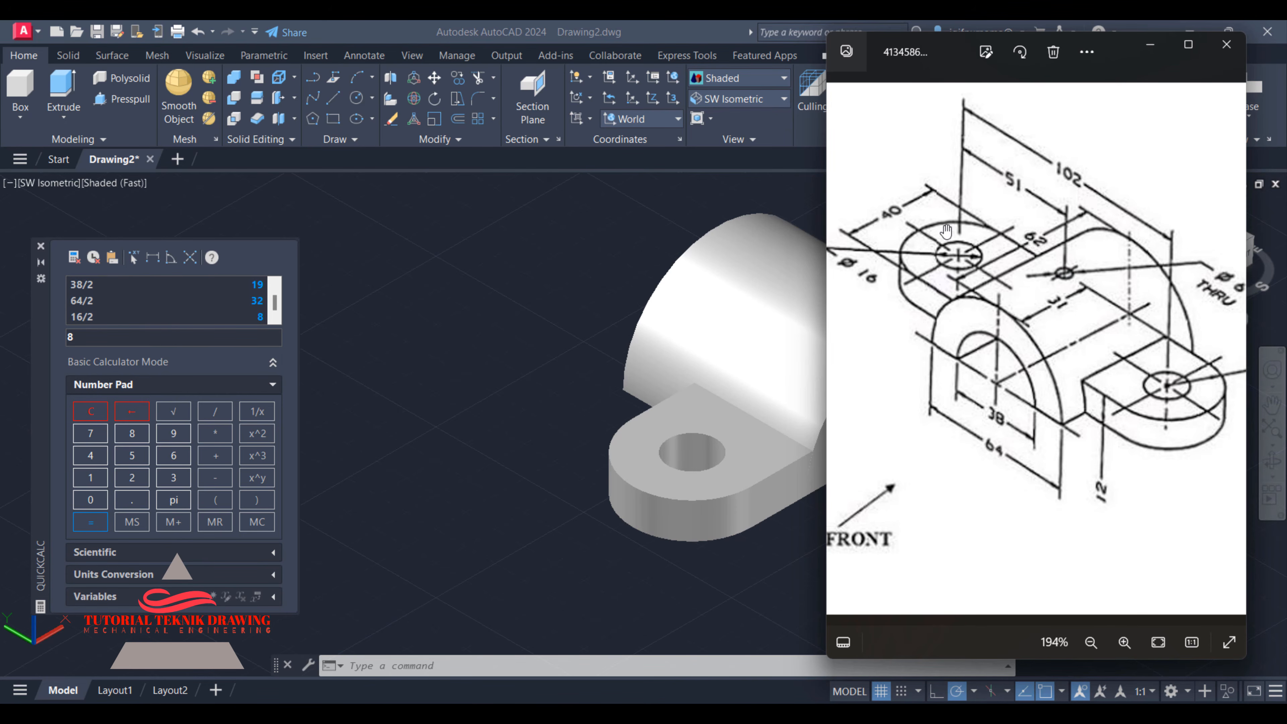
left_click(167, 460)
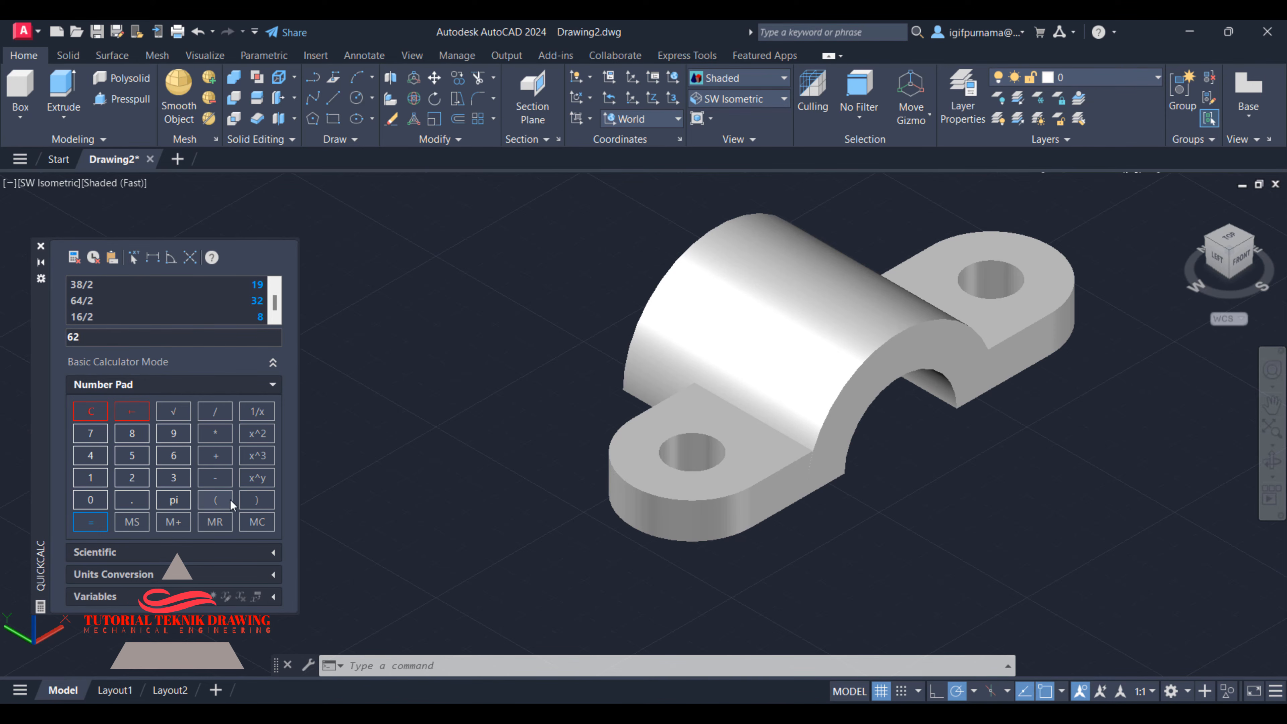
left_click(222, 483)
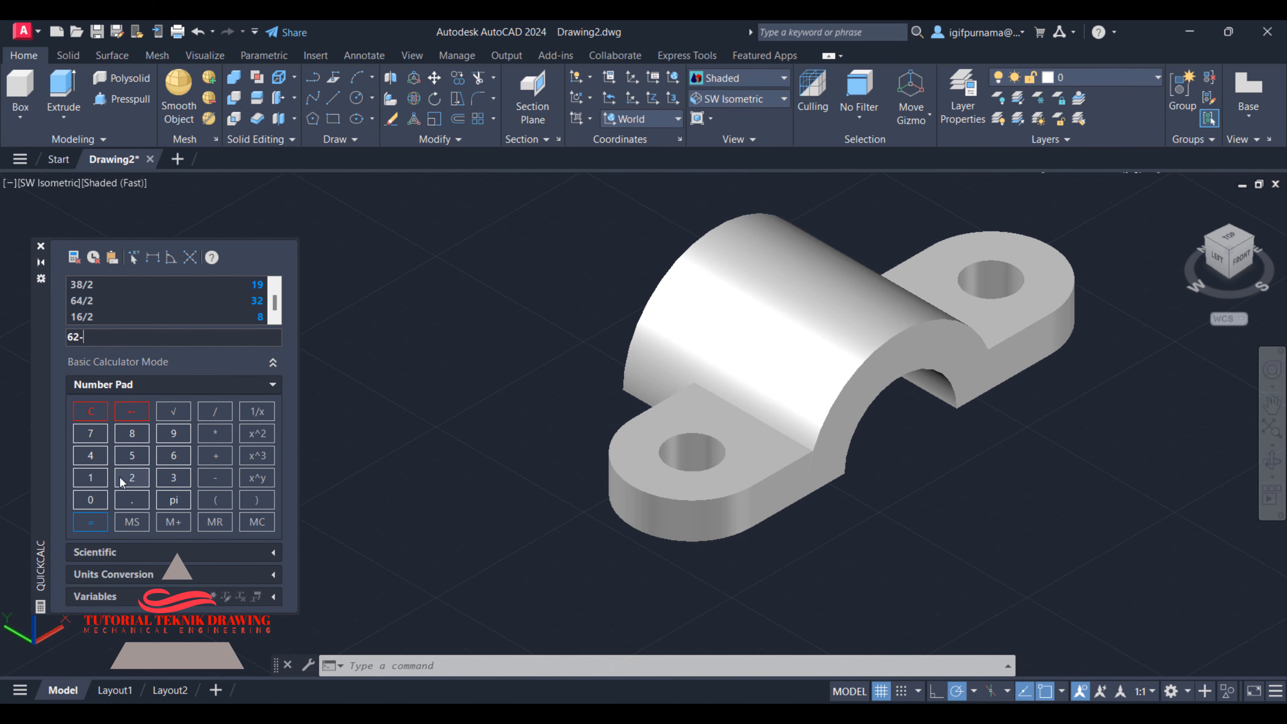
left_click(90, 455)
left_click(90, 499)
left_click(90, 521)
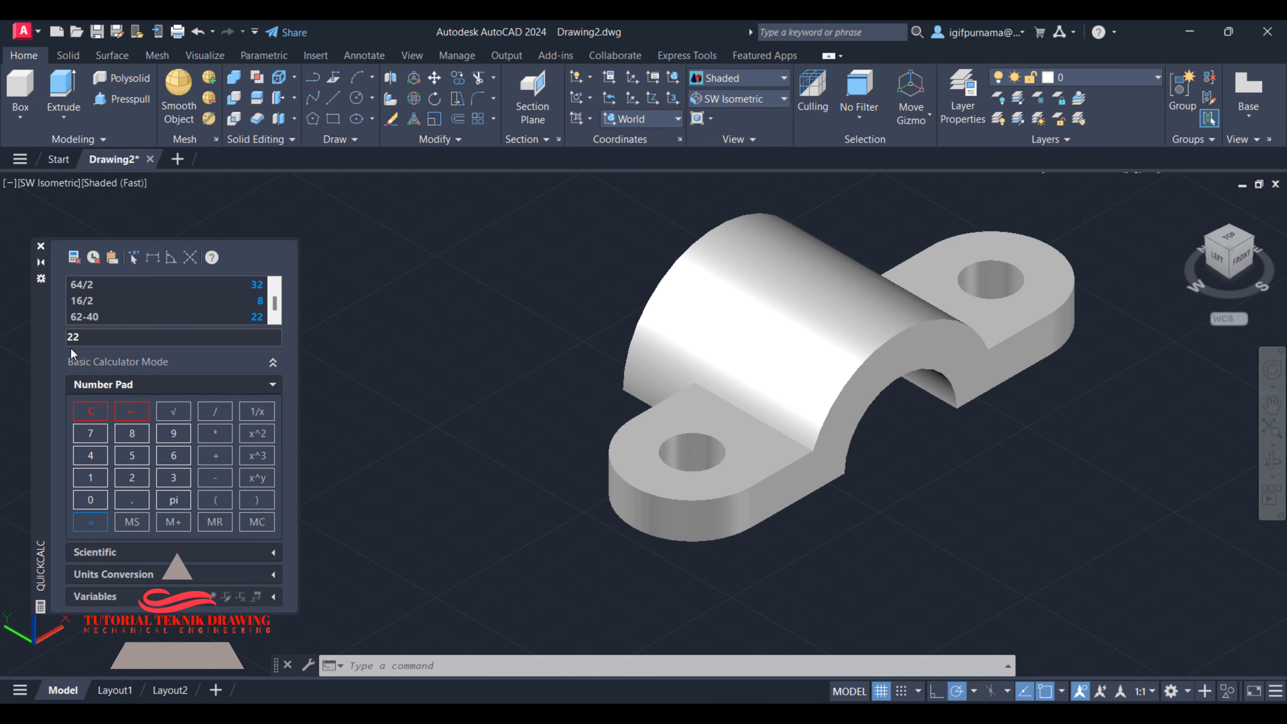
left_click(750, 717)
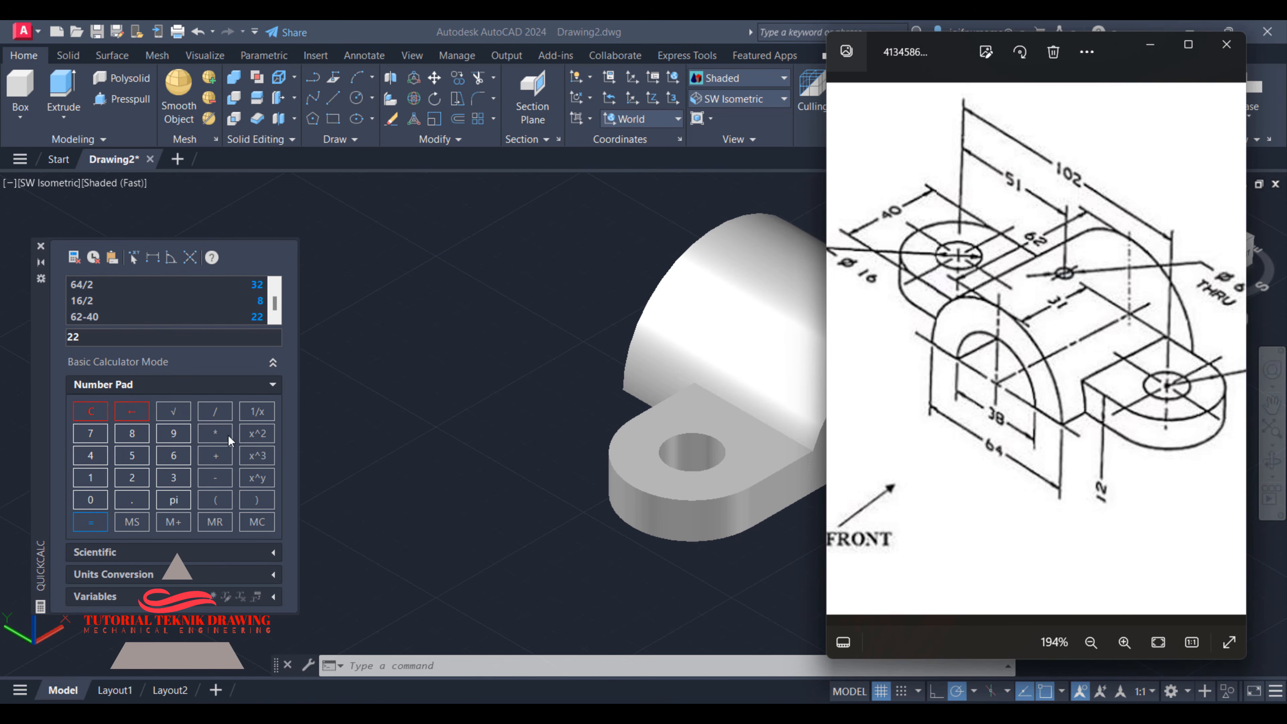
left_click(224, 417)
left_click(130, 484)
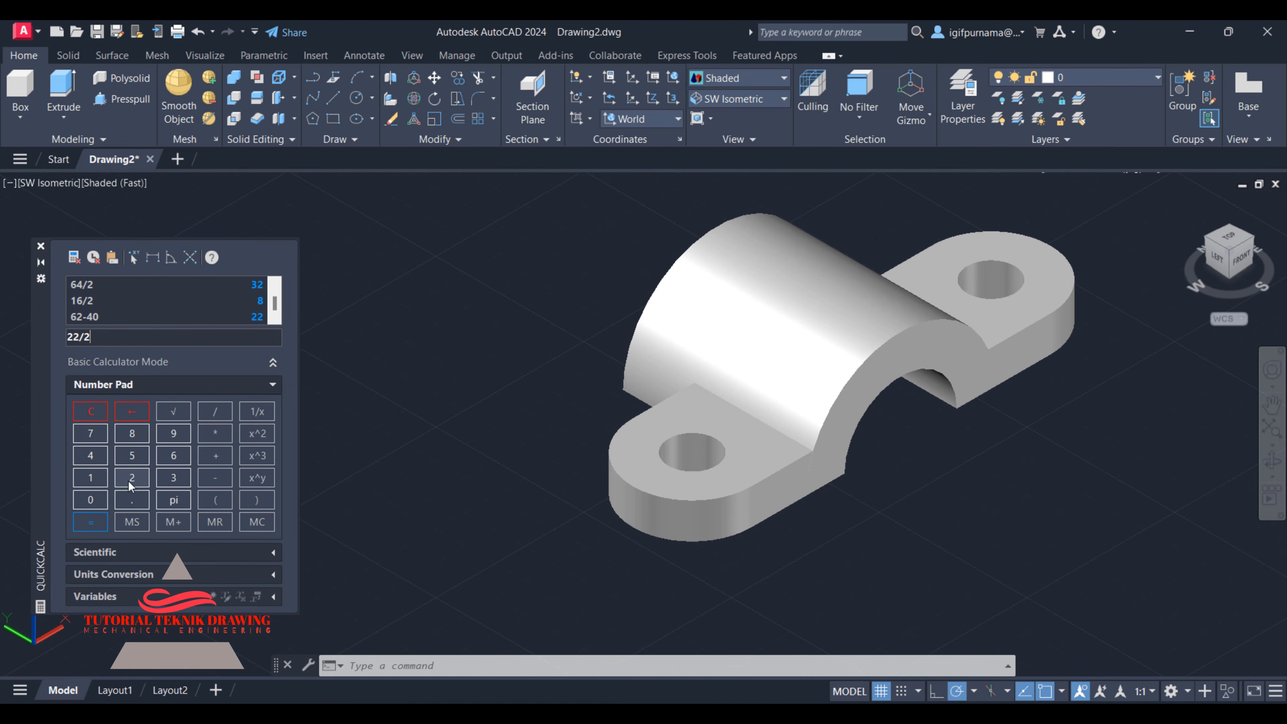
left_click(100, 520)
left_click(783, 717)
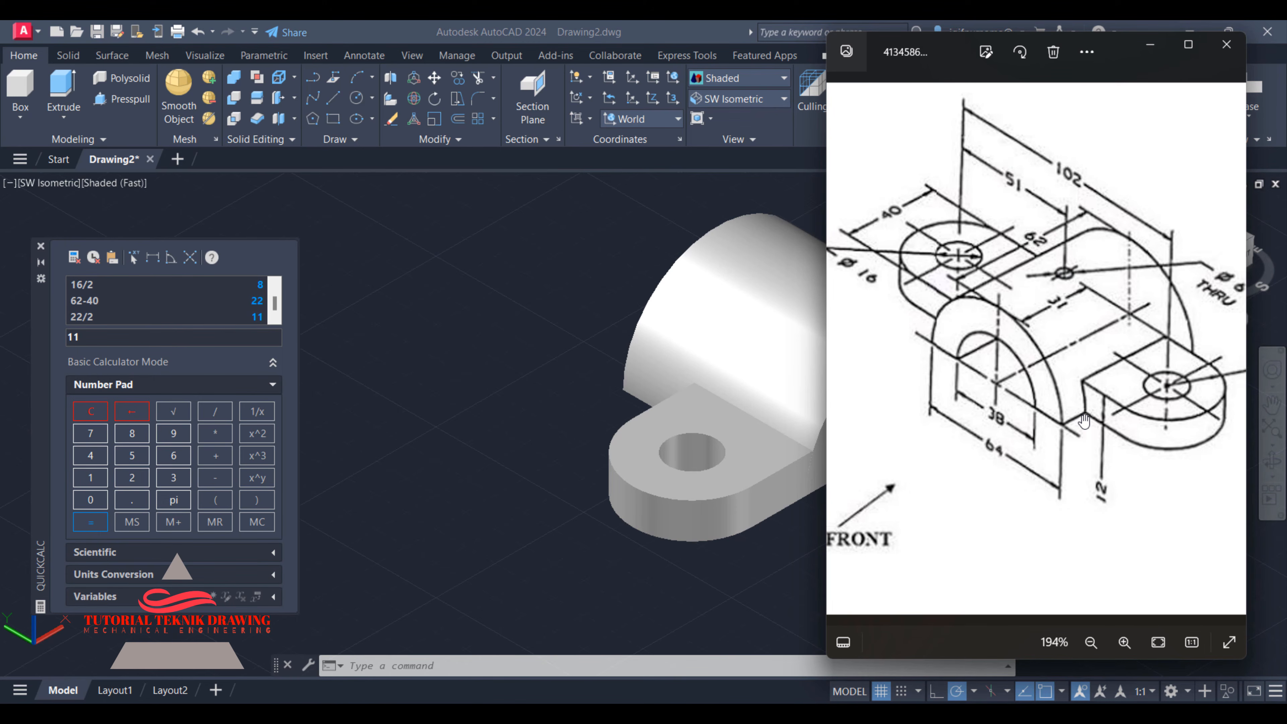
- Move both lugs together 11 units at 90° along the arch's length, away from its front face
left_click(438, 83)
left_click(438, 82)
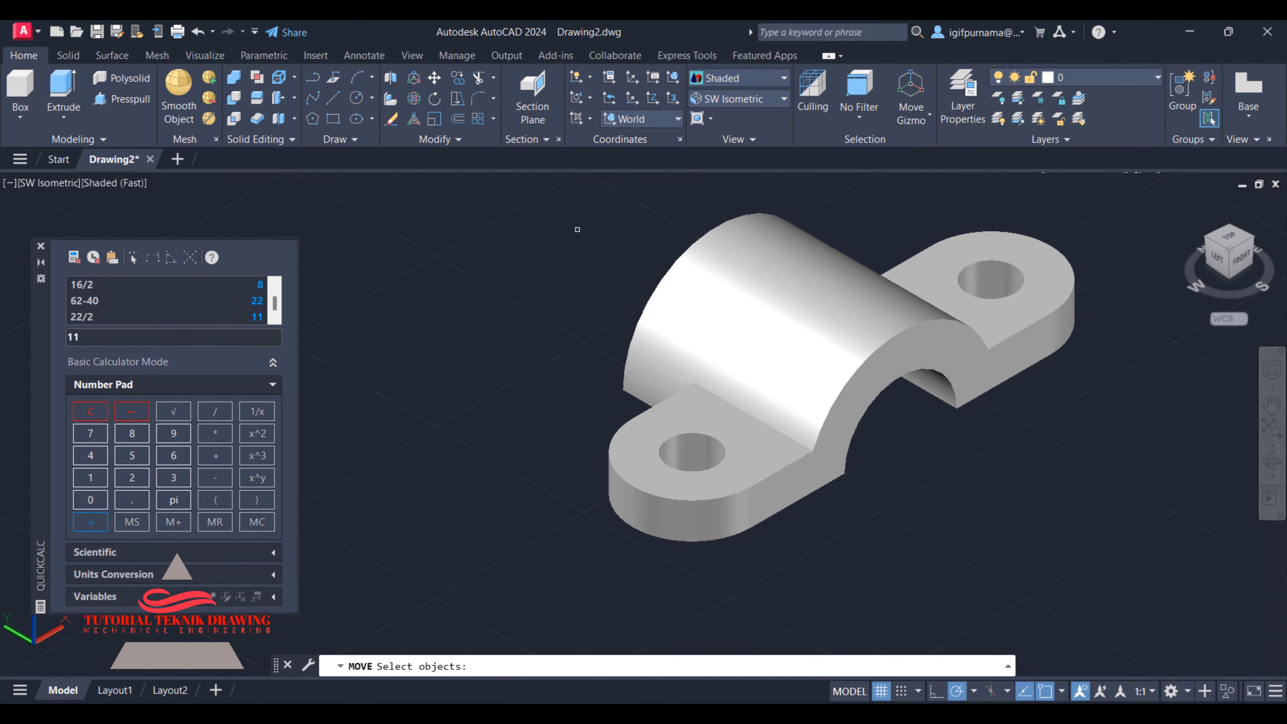
left_click(753, 468)
left_click(1009, 329)
scroll(909, 419, "up", 2)
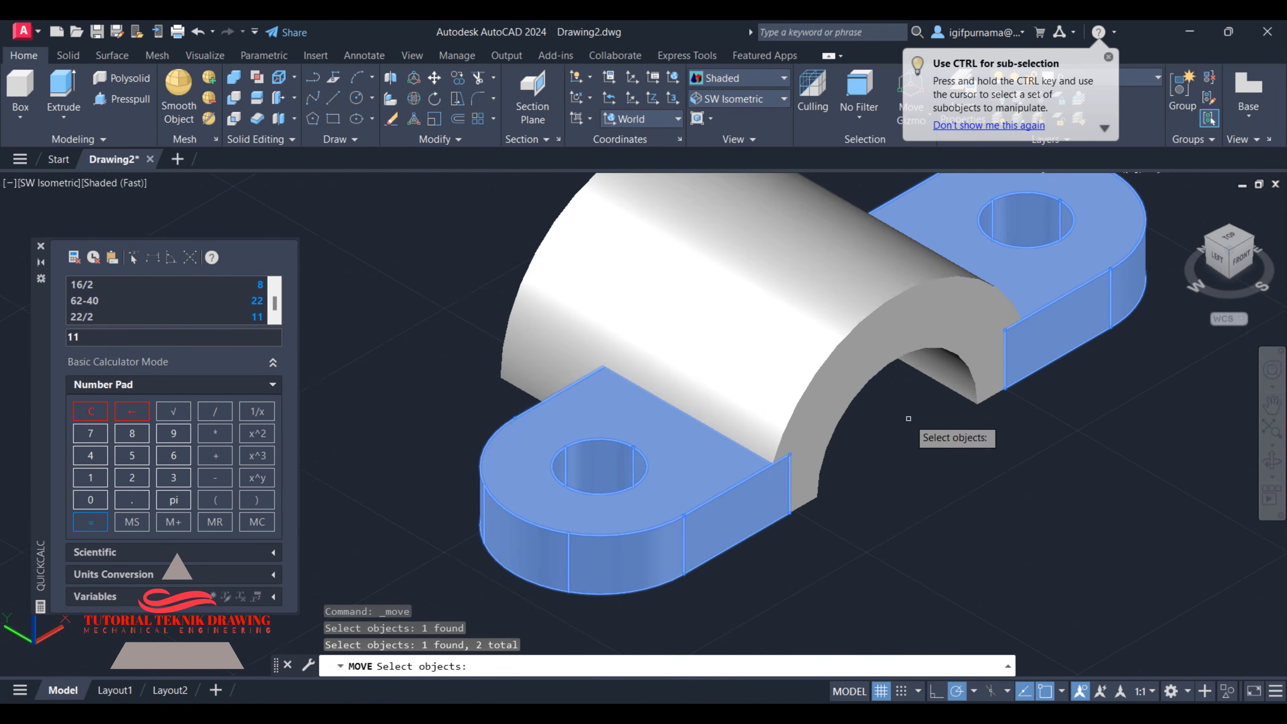
scroll(908, 419, "down", 4)
key("Return")
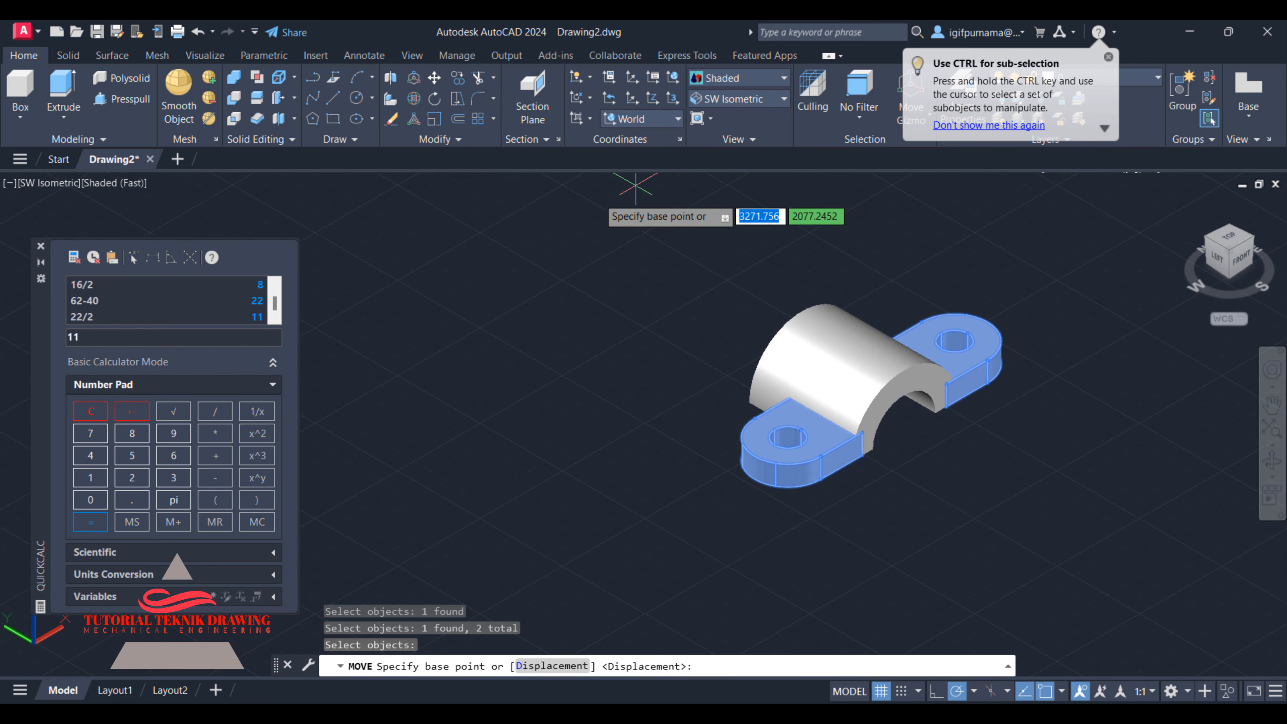
left_click(692, 546)
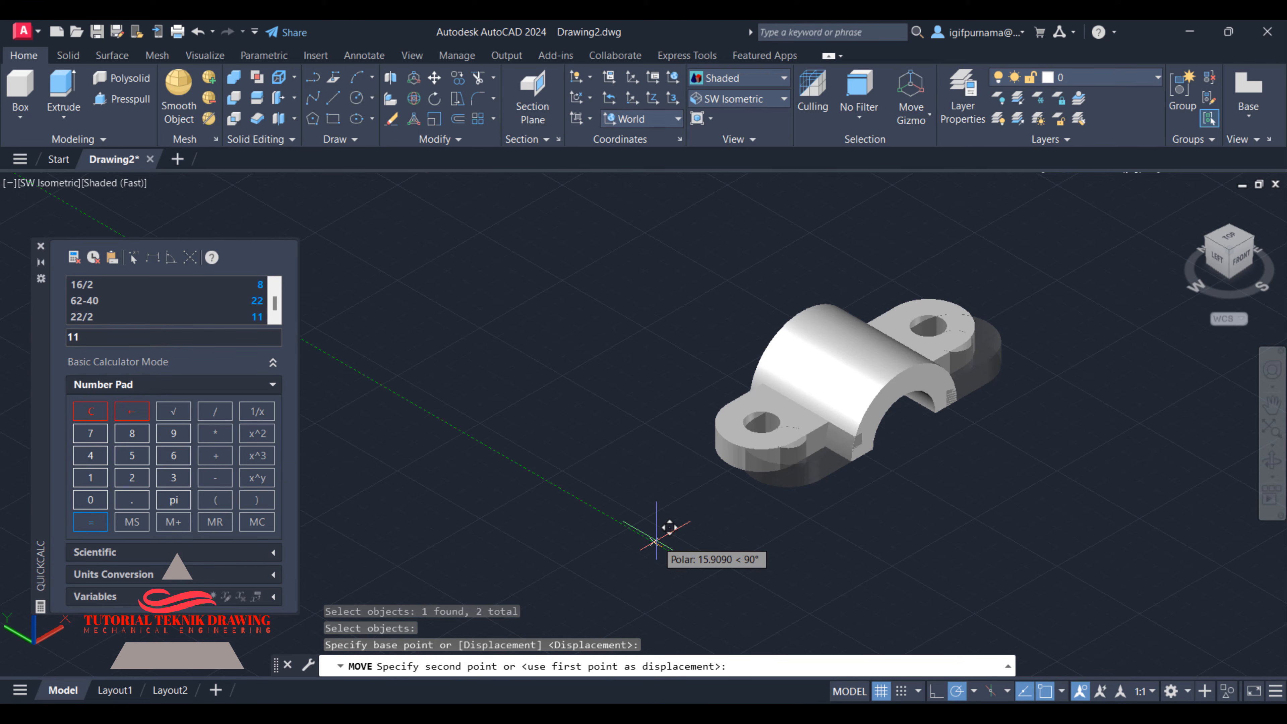
type("11")
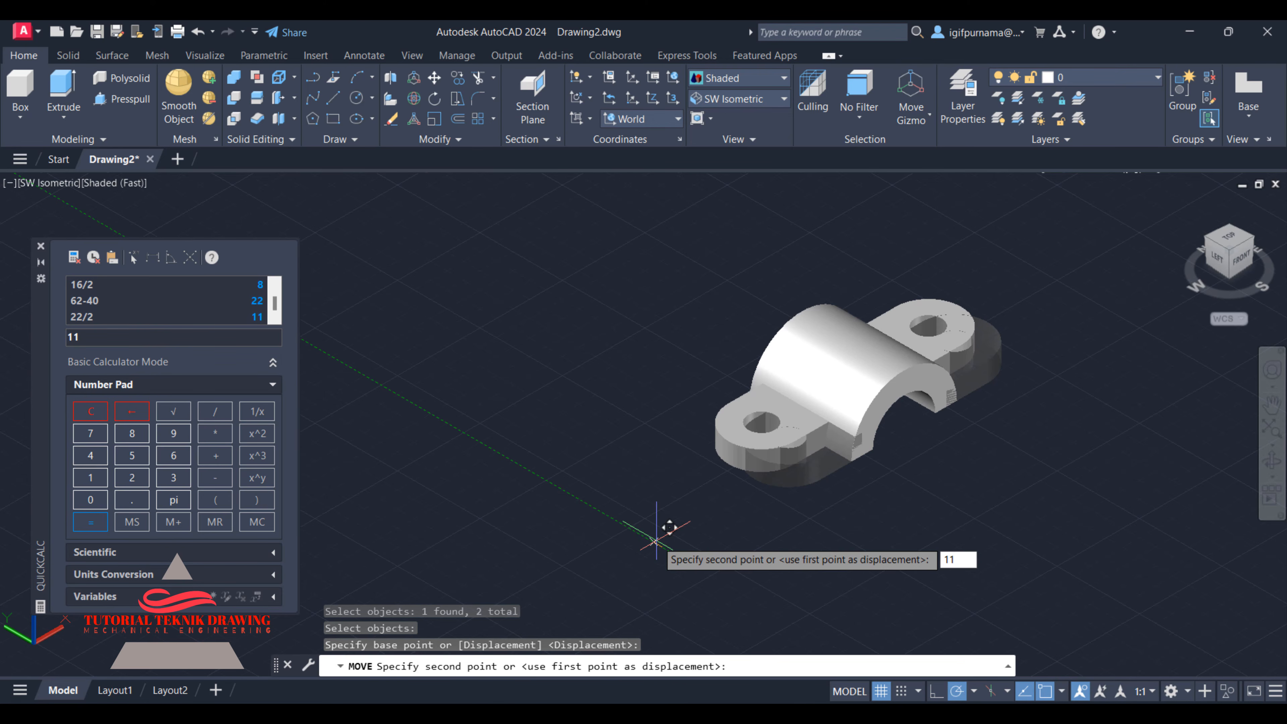
key("Return")
scroll(886, 390, "down", 5)
scroll(887, 391, "up", 5)
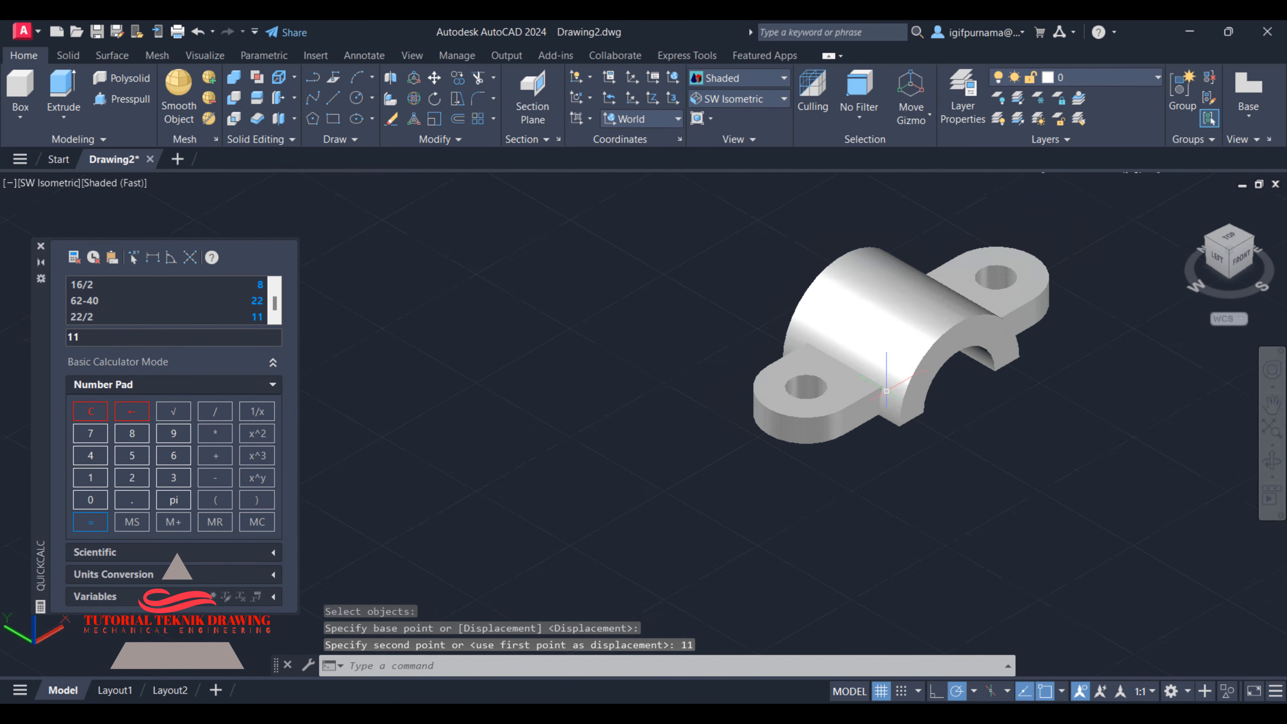
- Union the half-ring arch and both lugs into a single solid
scroll(887, 391, "up", 2)
middle_click_drag(915, 345, 810, 416)
left_click(1272, 460)
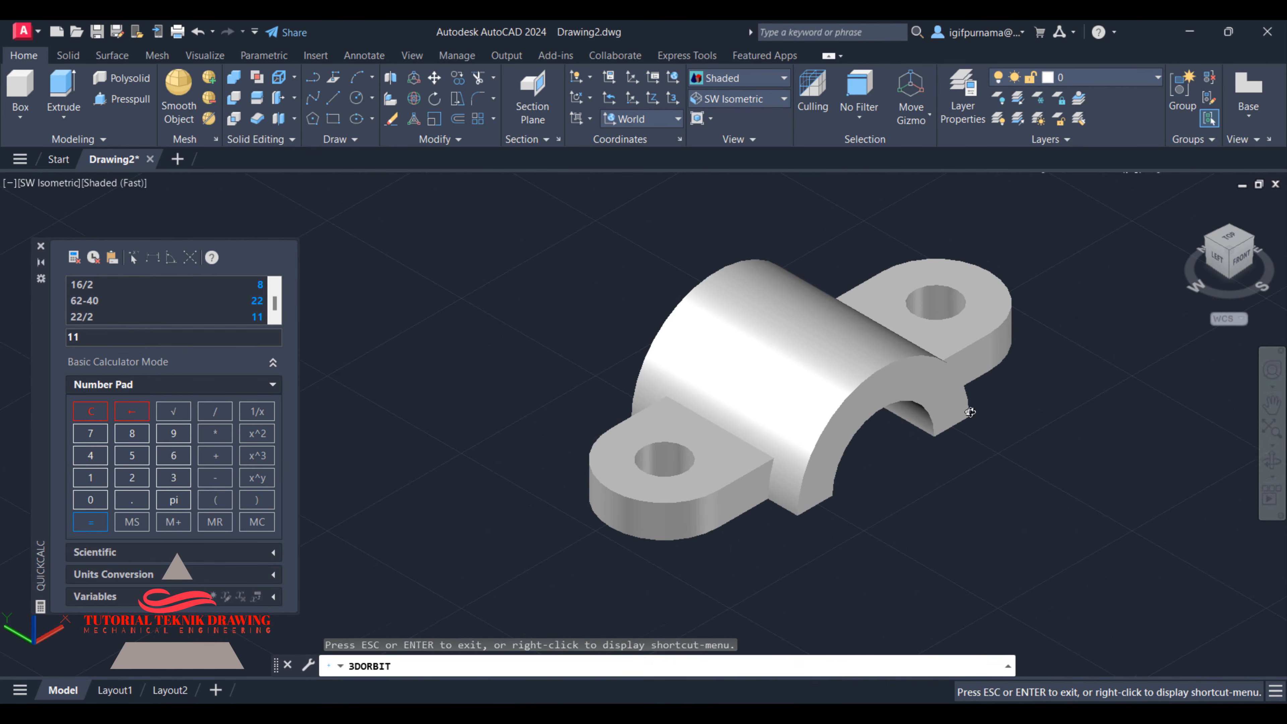
left_click_drag(969, 411, 827, 398)
right_click(827, 398)
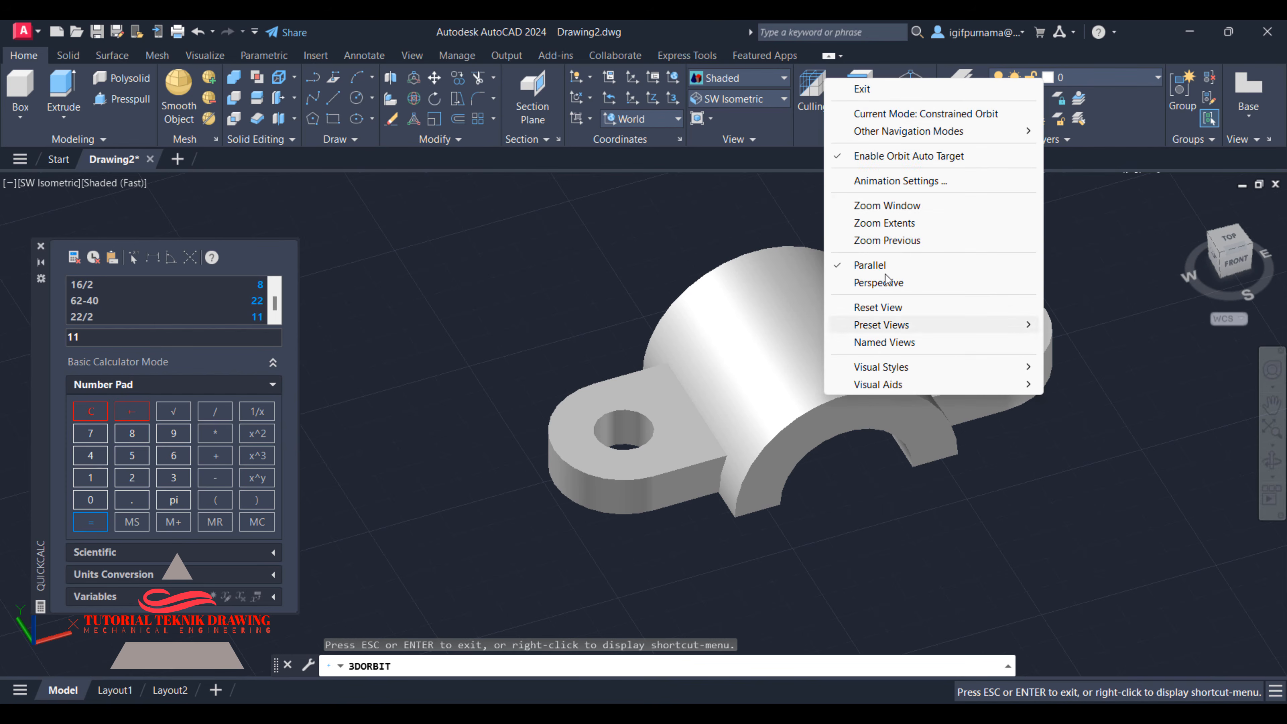
left_click(862, 89)
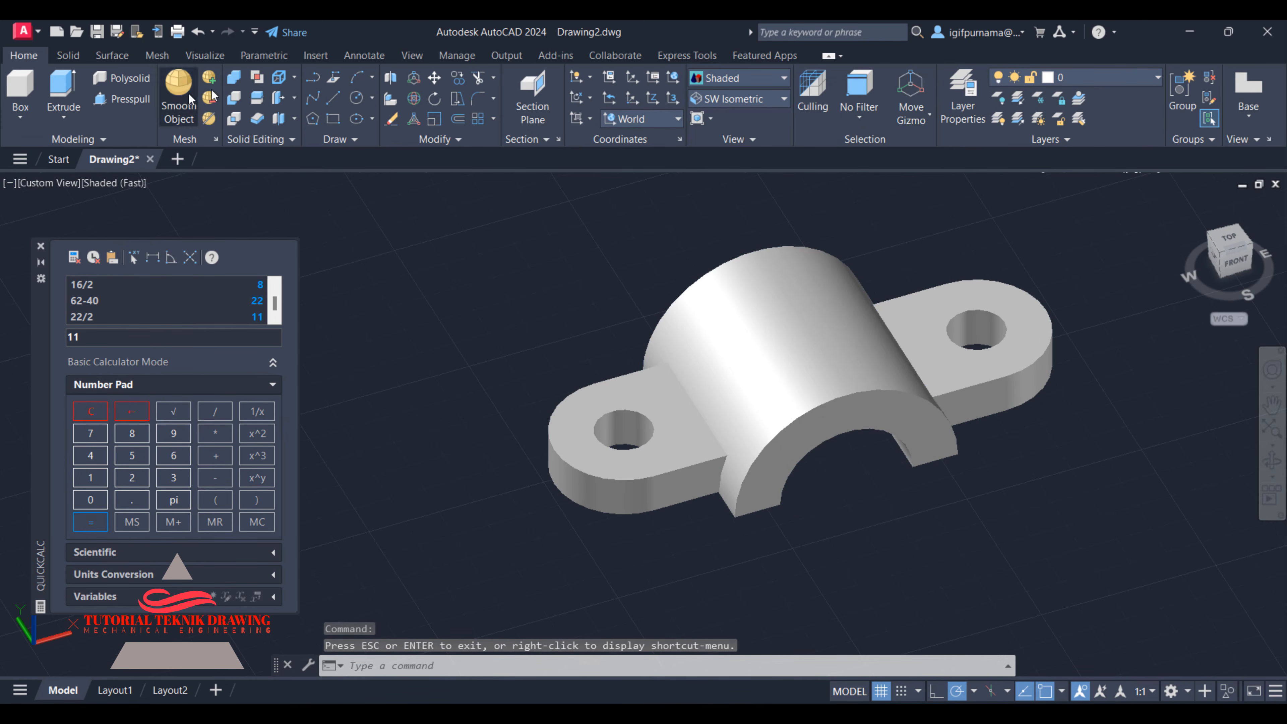
left_click(238, 78)
left_click(657, 357)
left_click(670, 378)
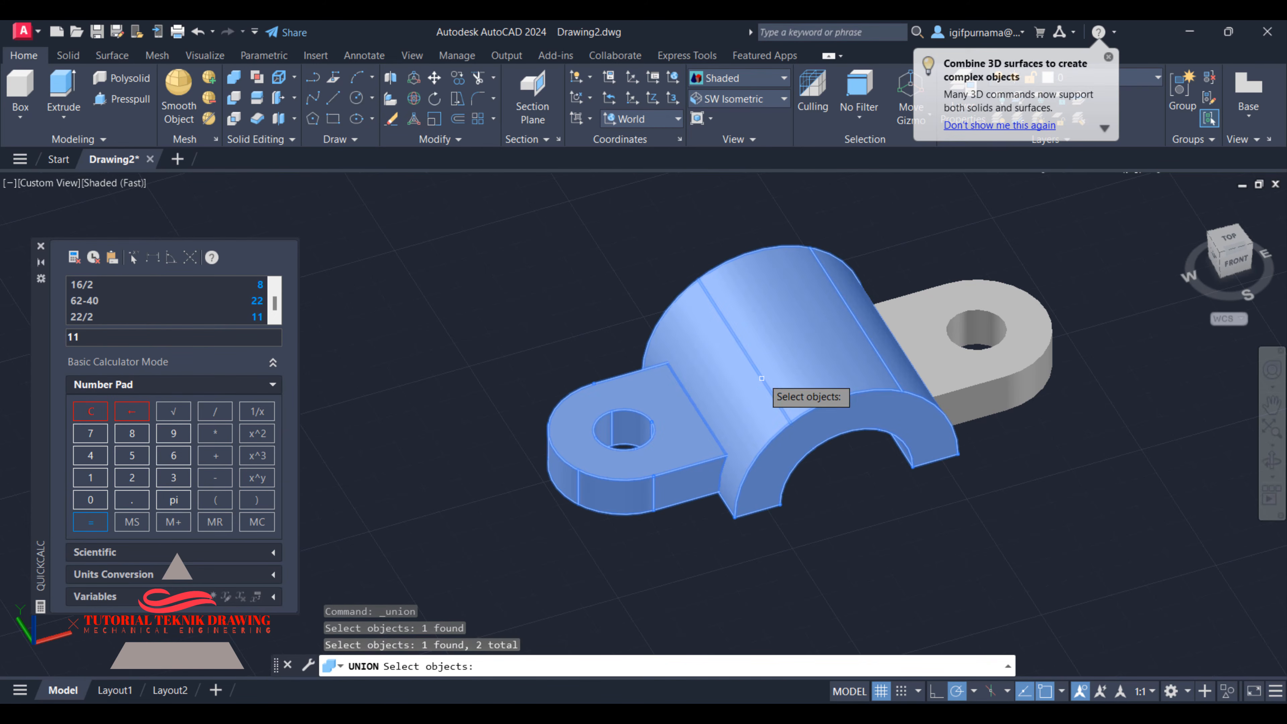
left_click(1031, 324)
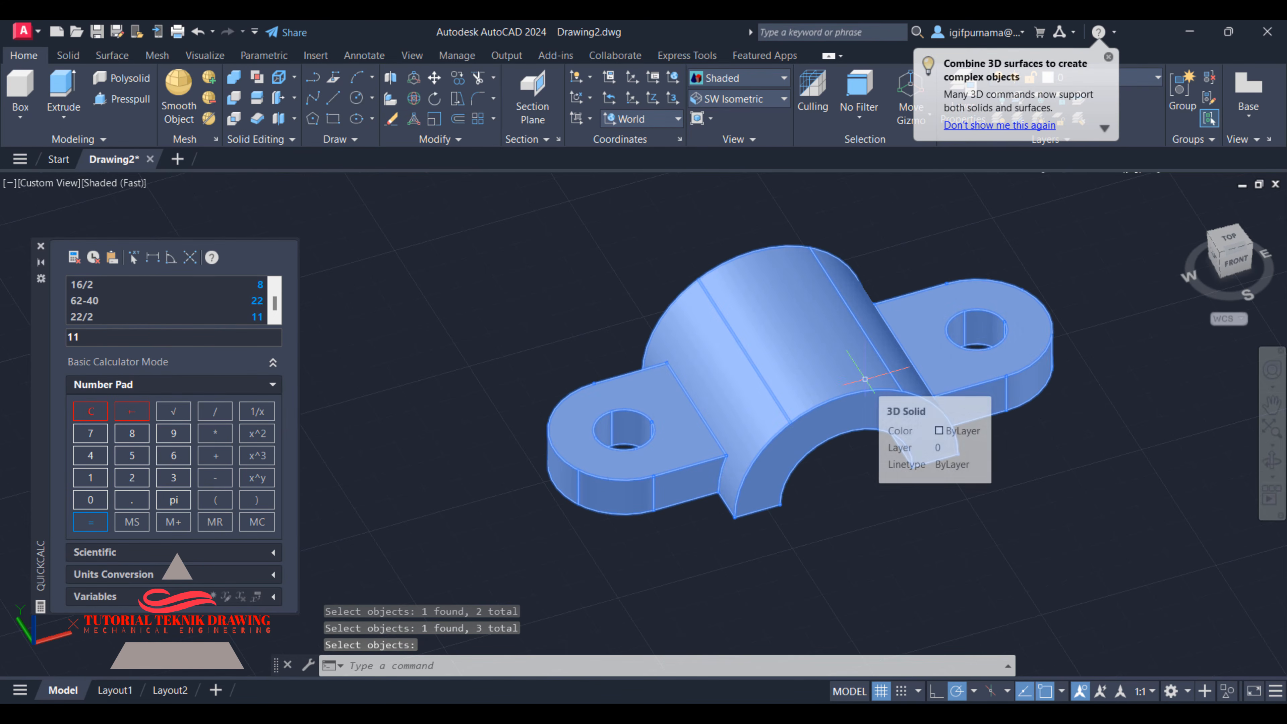
- Create a tall vertical cylinder of radius 3 beside the bracket for the reference's Ø6 through hole
key("Return")
key("alt+Tab")
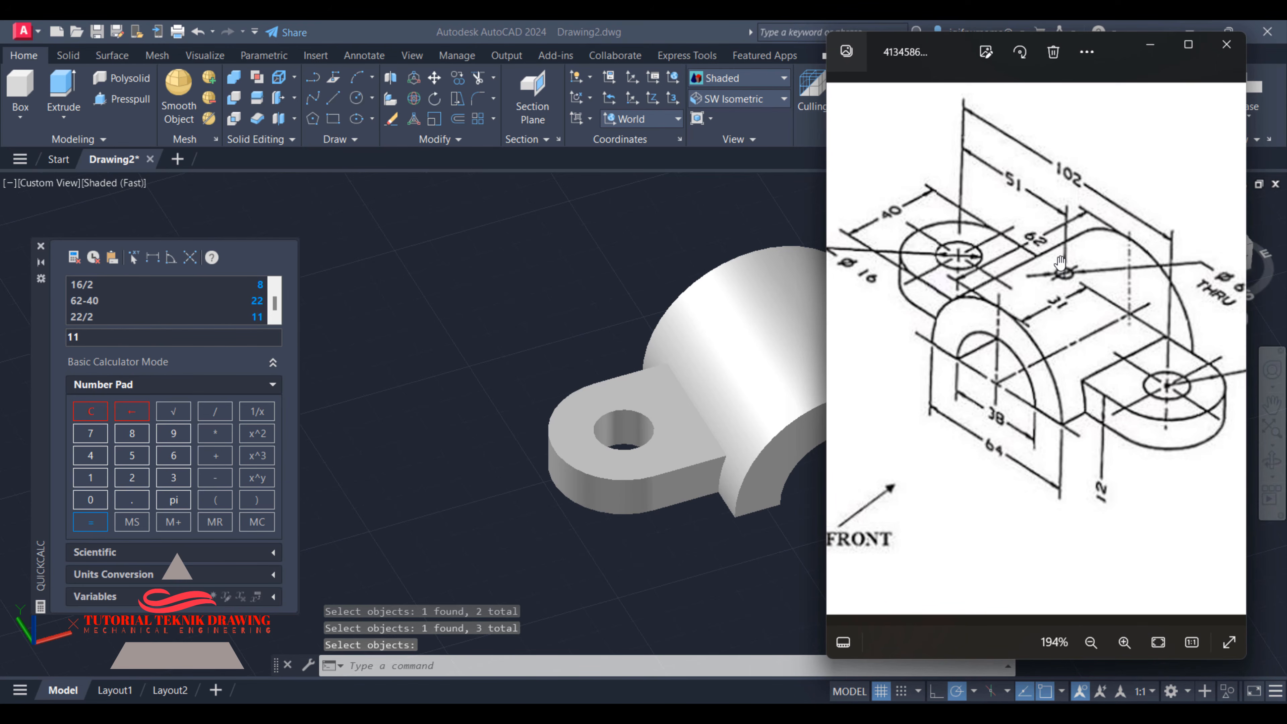
scroll(1060, 263, "up", 3)
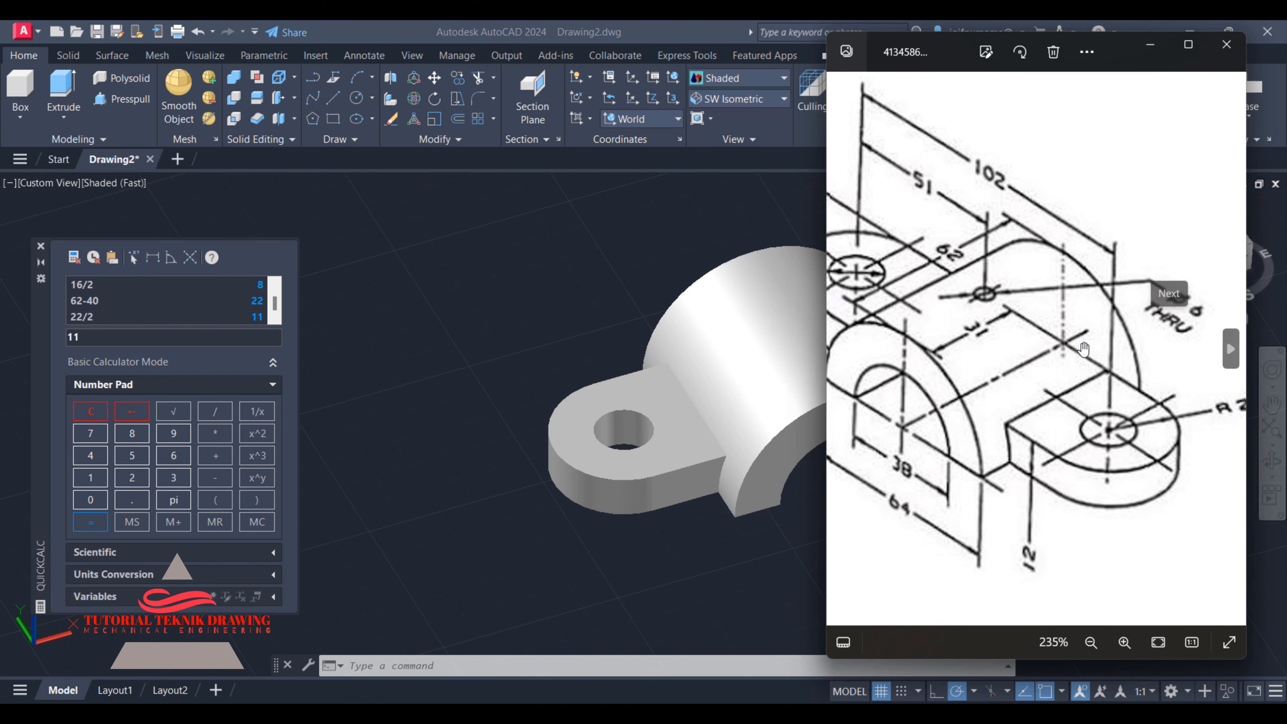
scroll(1169, 328, "up", 5)
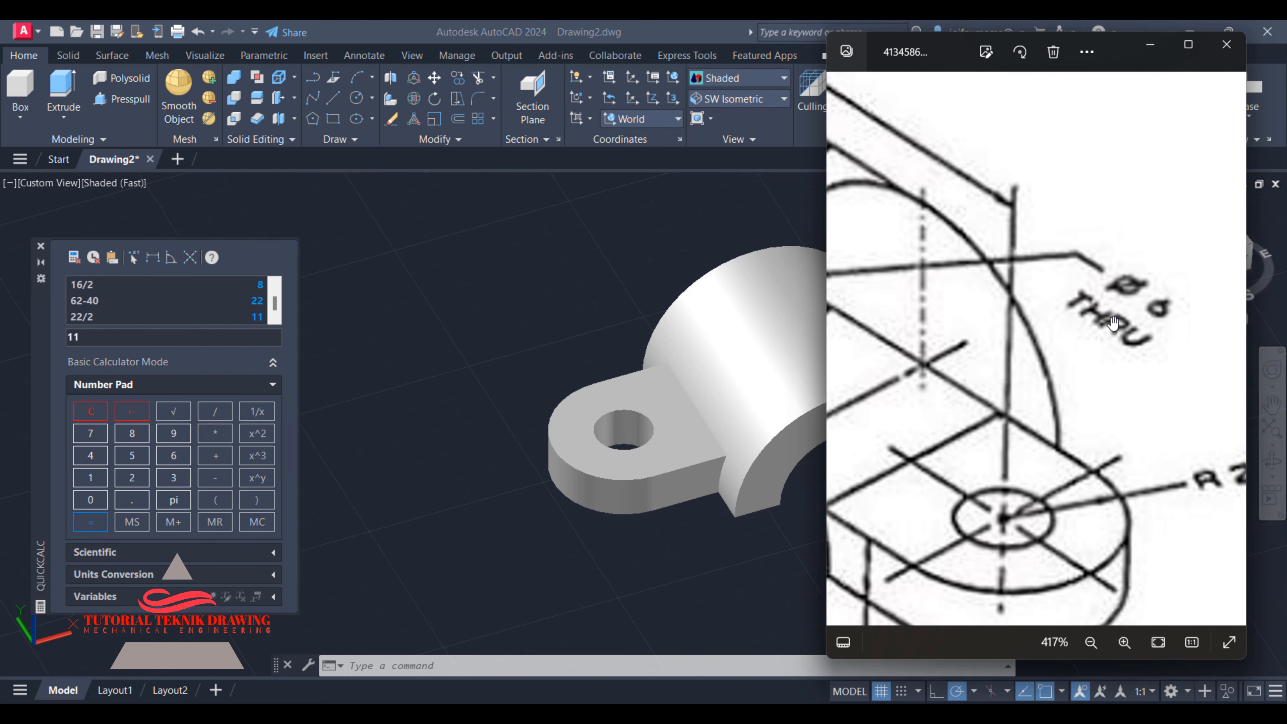
scroll(1113, 322, "down", 4)
left_click(418, 275)
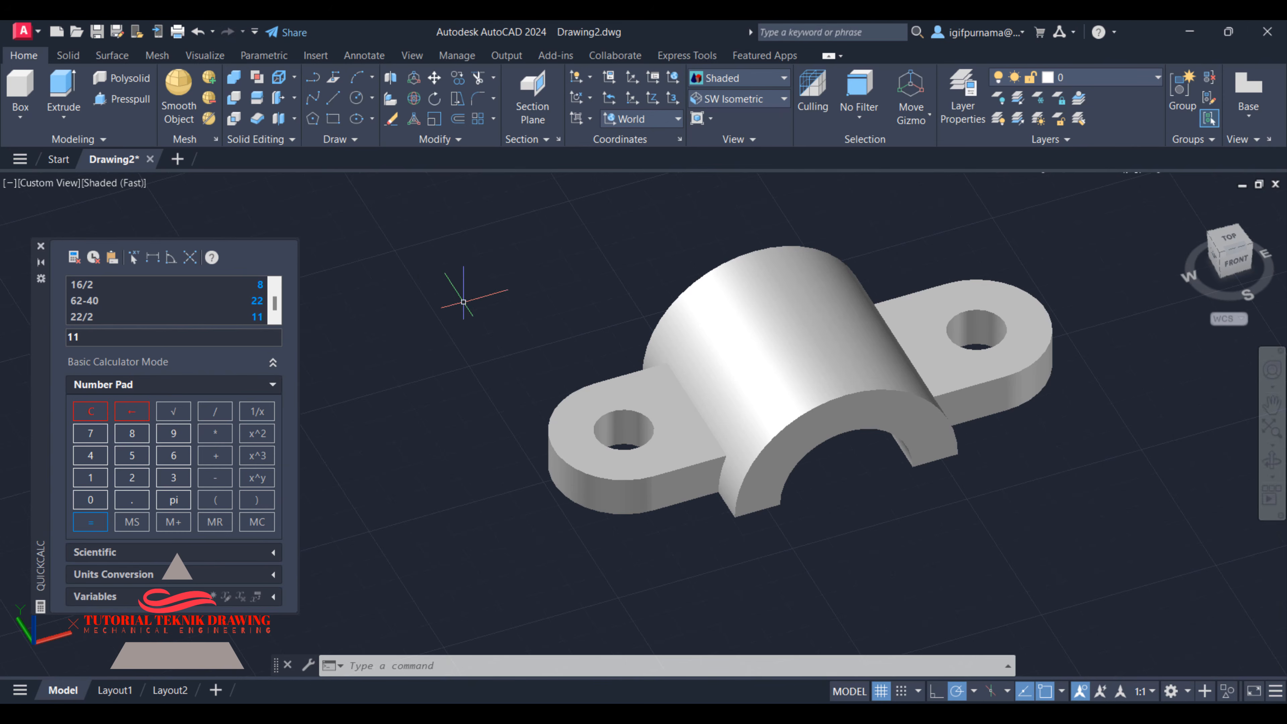
middle_click_drag(566, 320, 709, 310)
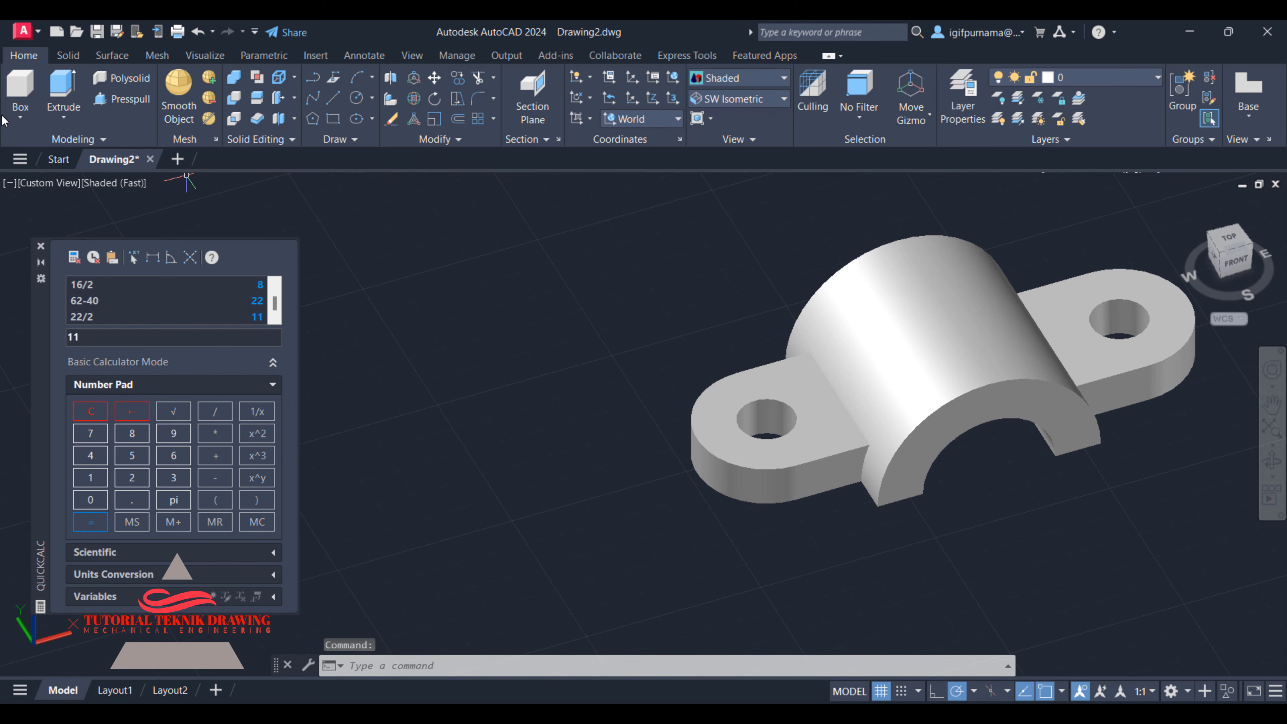
left_click(20, 117)
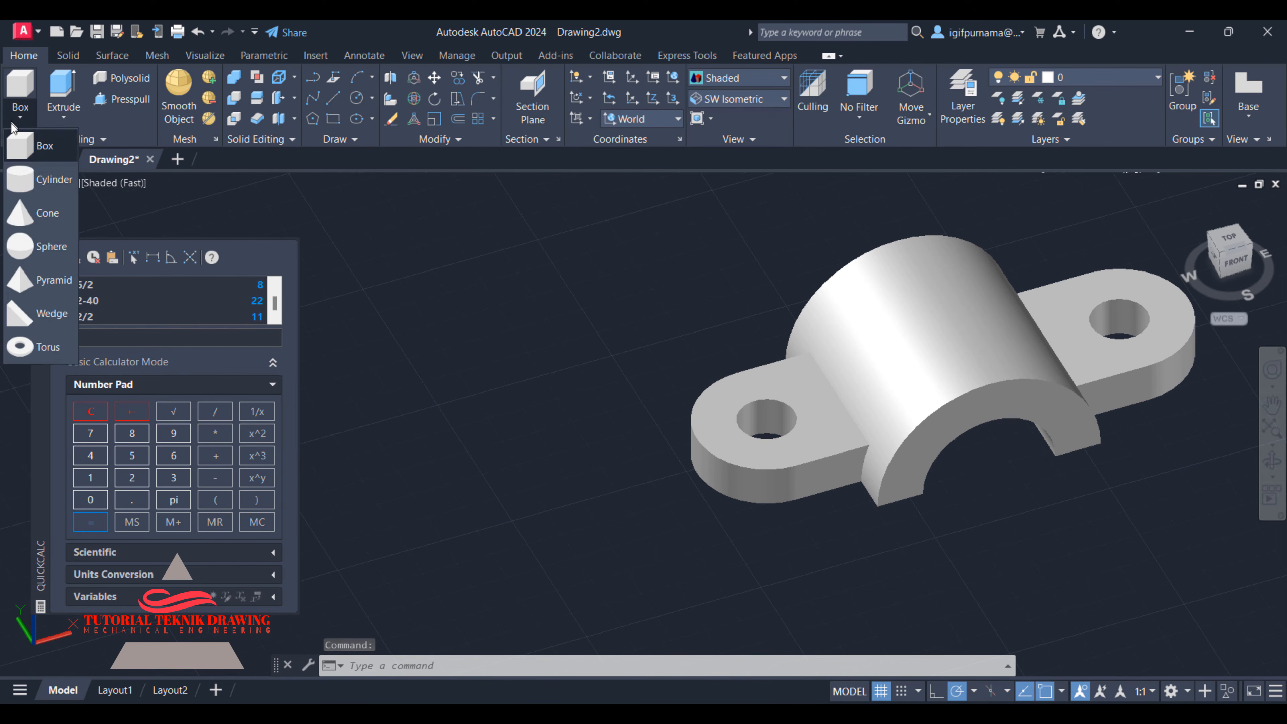
left_click(41, 189)
left_click(553, 427)
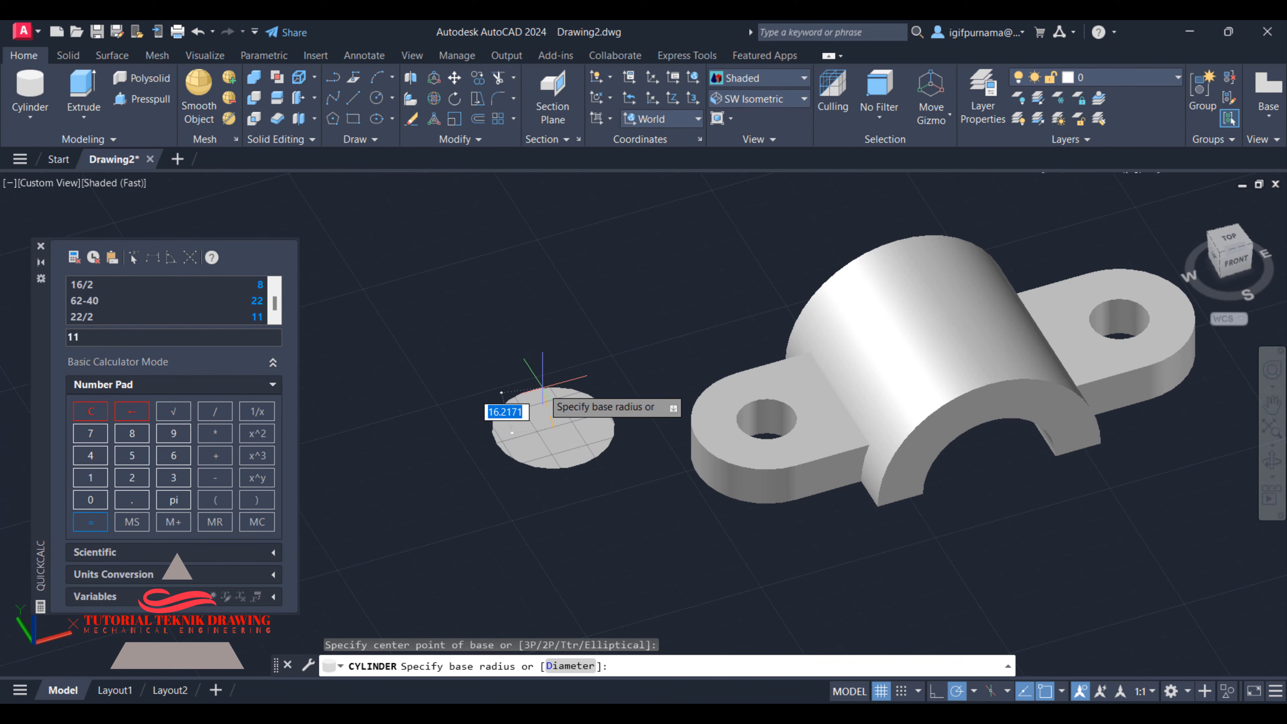
type("3")
key("Return")
left_click(685, 236)
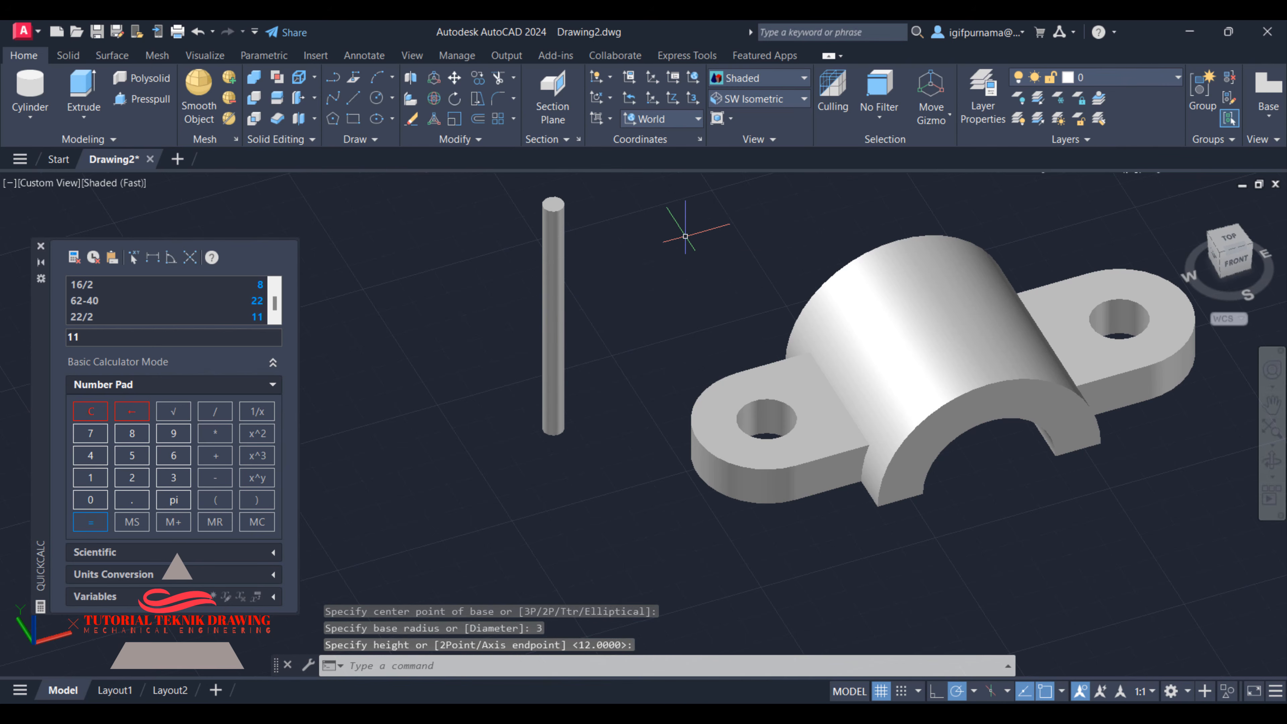
middle_click_drag(685, 236, 650, 273)
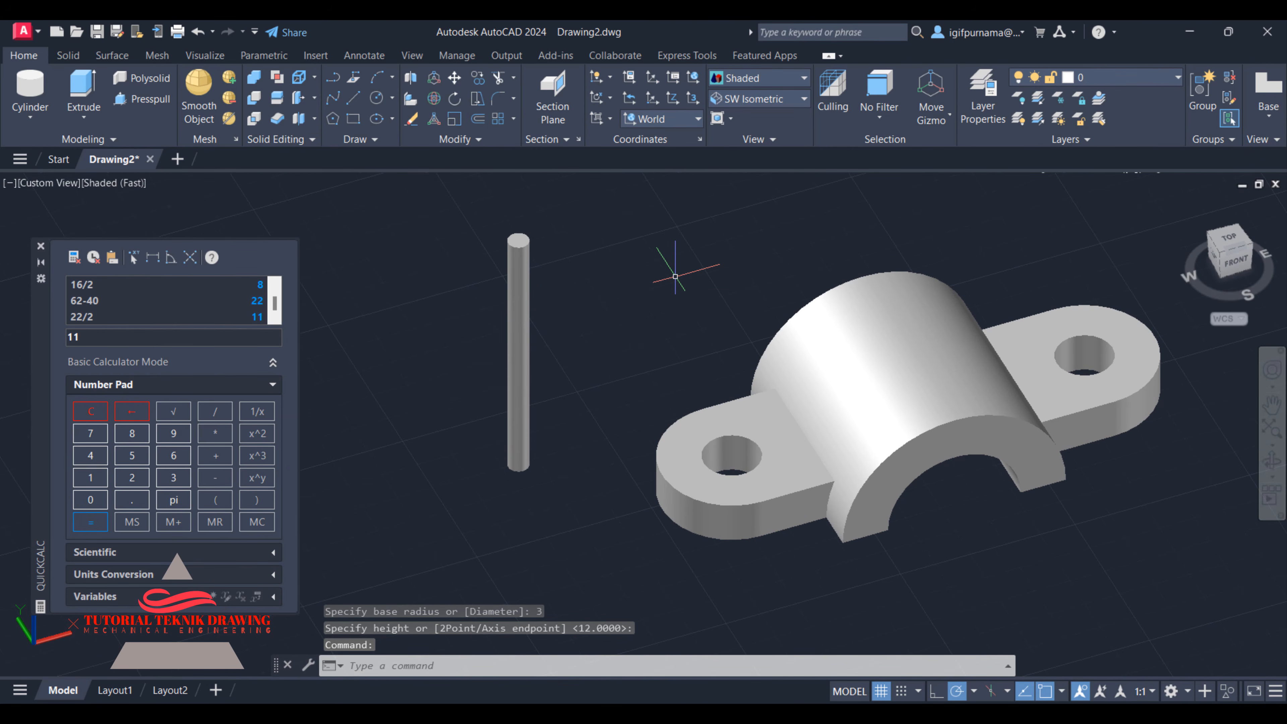
- Start a line at the top quadrant of the arch's front outer edge and calculate half the arch length as 62/2
left_click(353, 100)
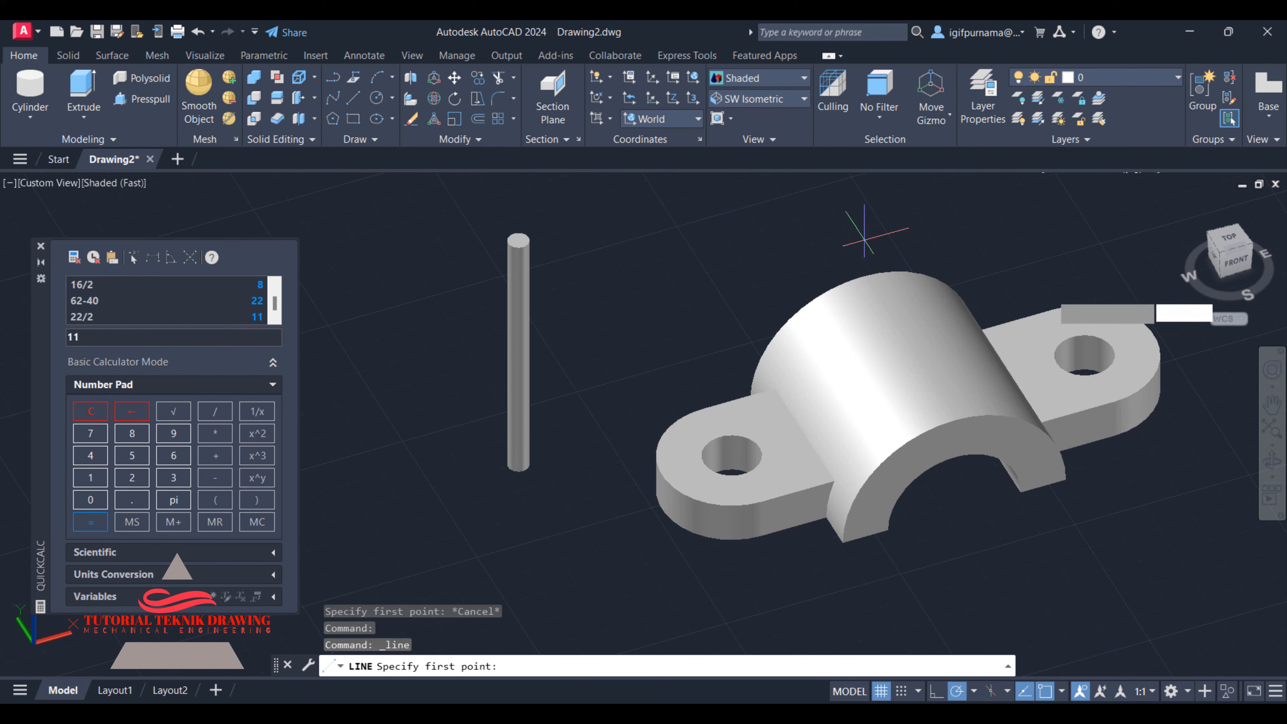
left_click(955, 418)
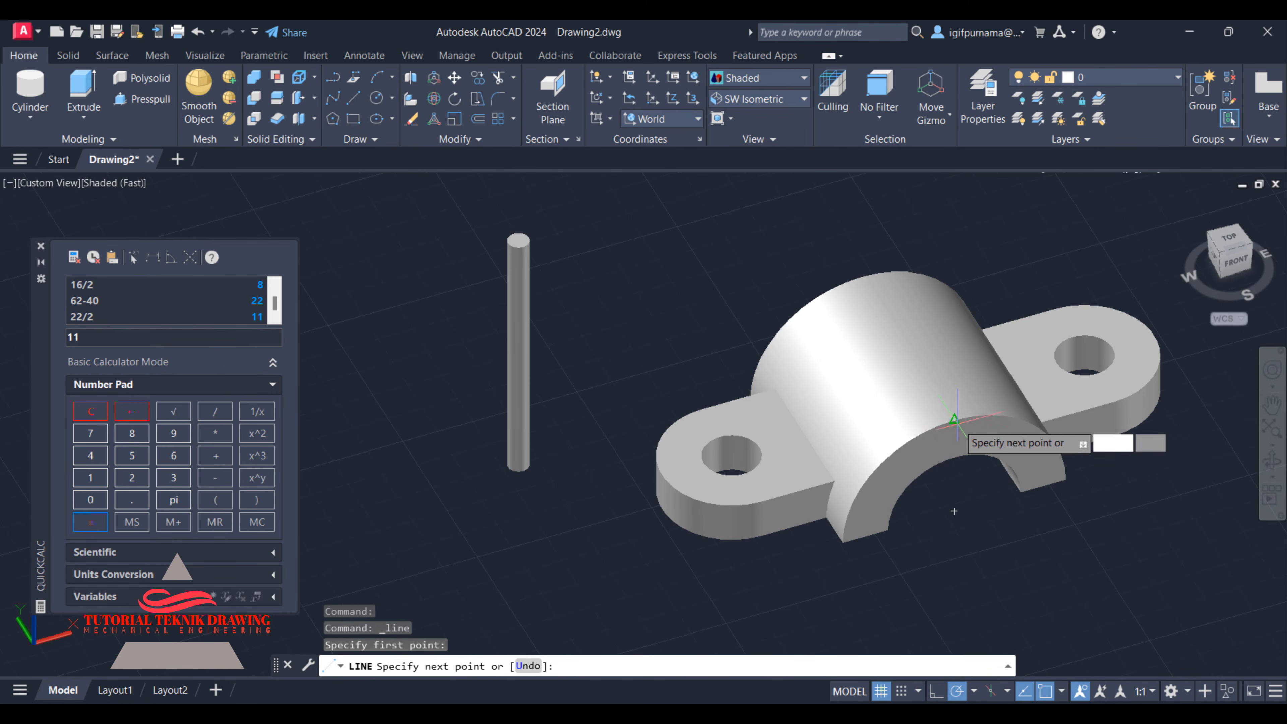
key("alt+Tab")
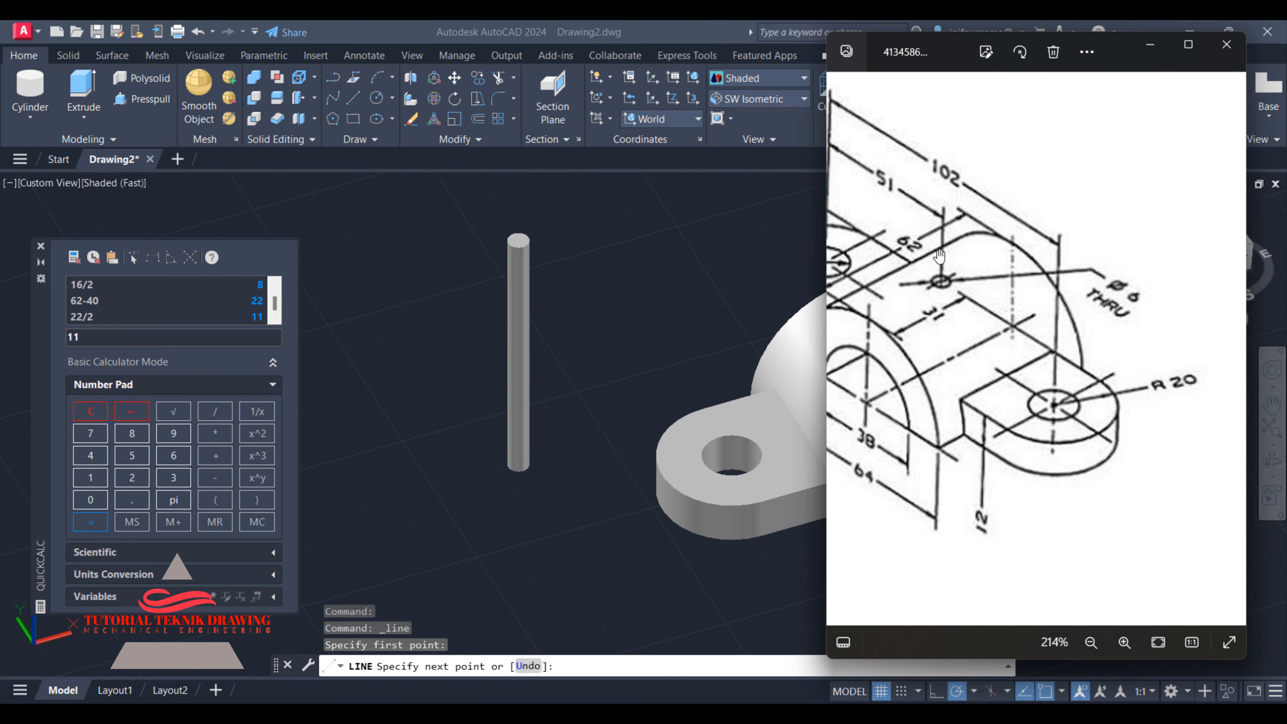
left_click_drag(931, 274, 999, 272)
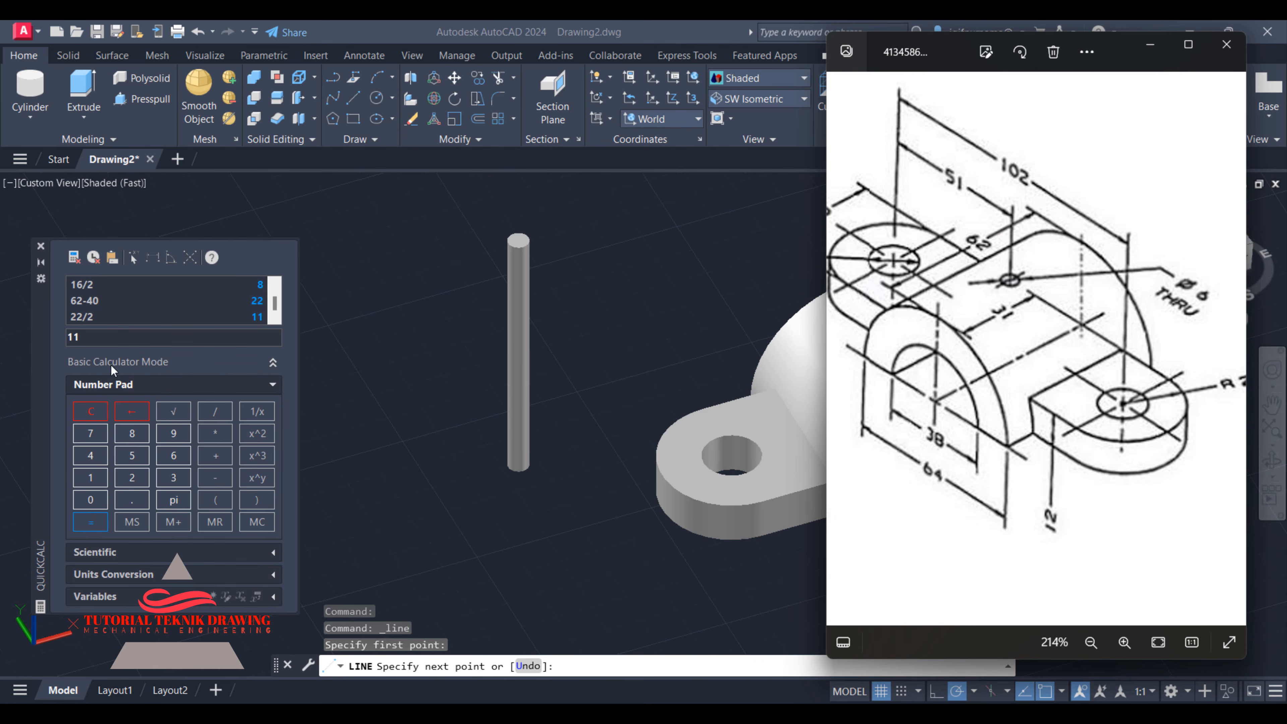
left_click(170, 458)
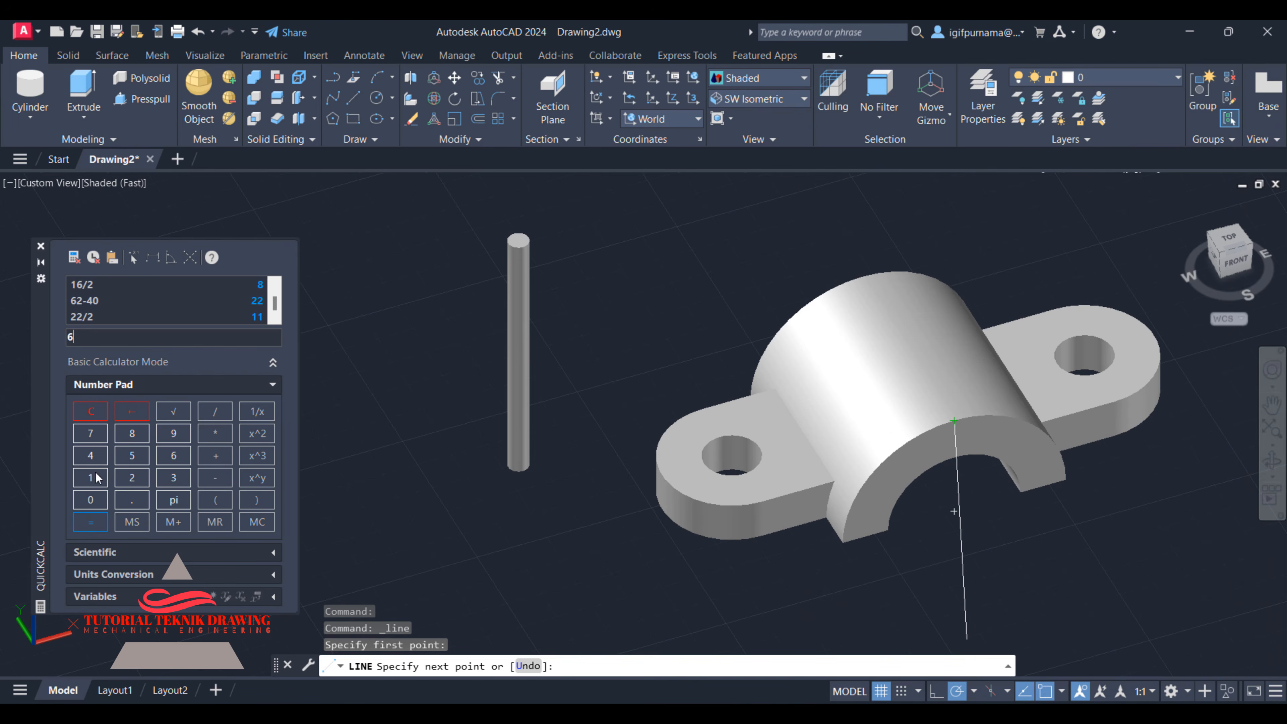
left_click(132, 477)
left_click(214, 417)
left_click(91, 522)
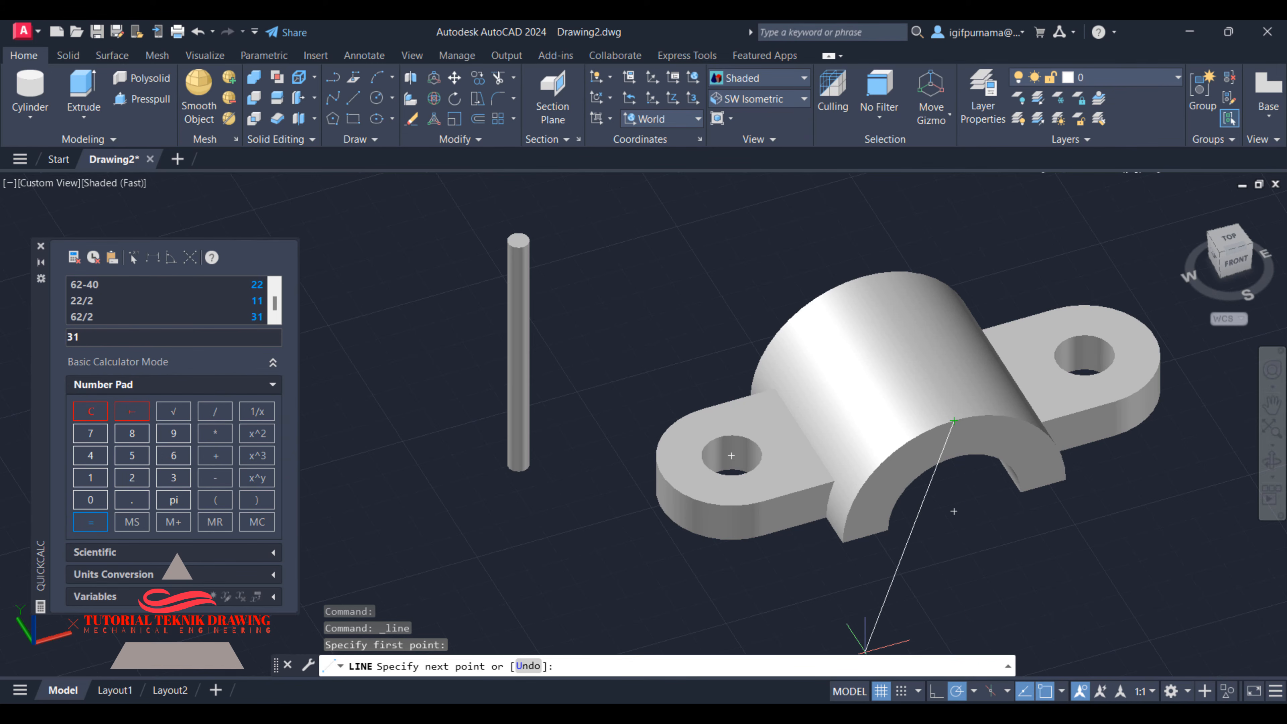
- Finish the guide line 31 units long at 90° along the crest of the arch
key("alt+Tab")
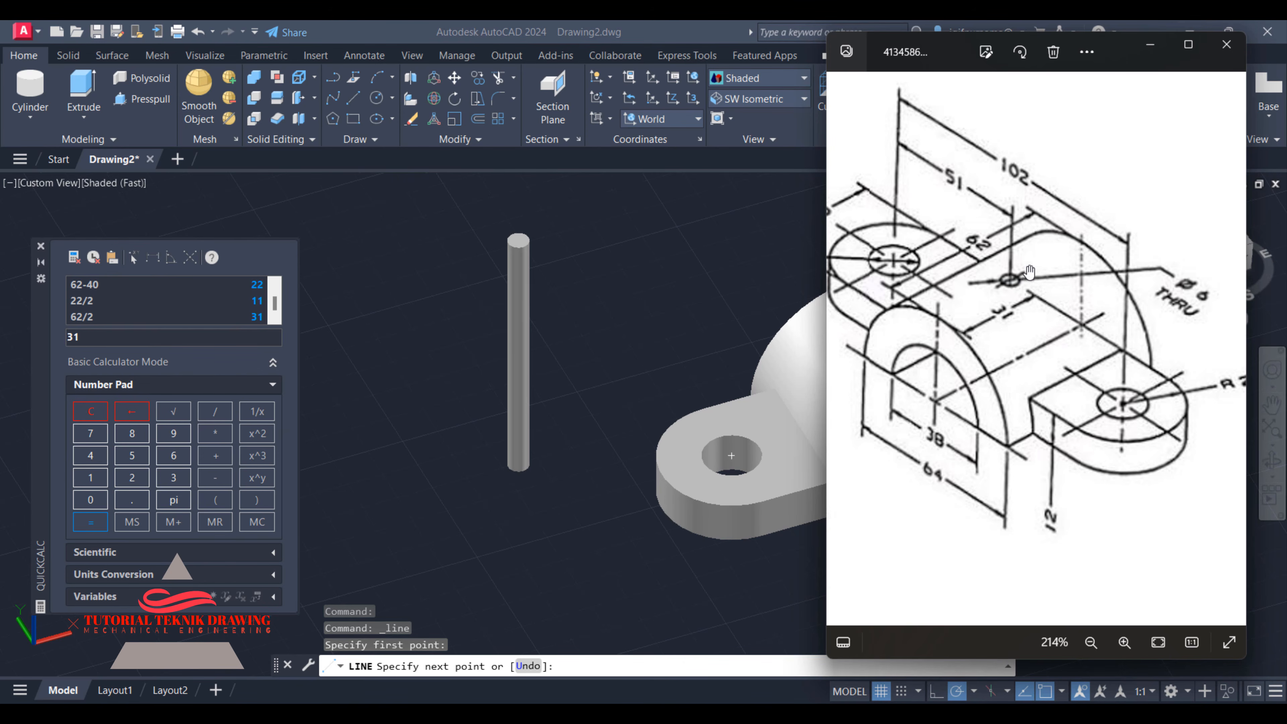
left_click(1150, 46)
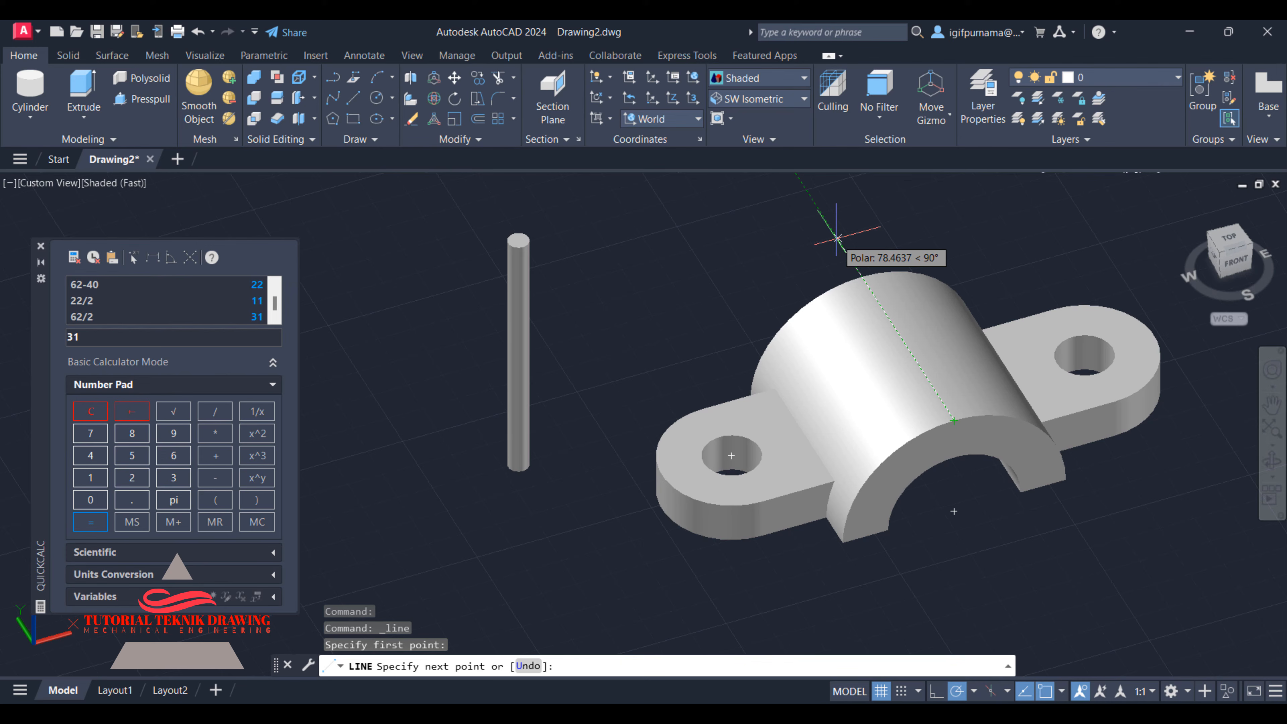
type("31")
key("Return")
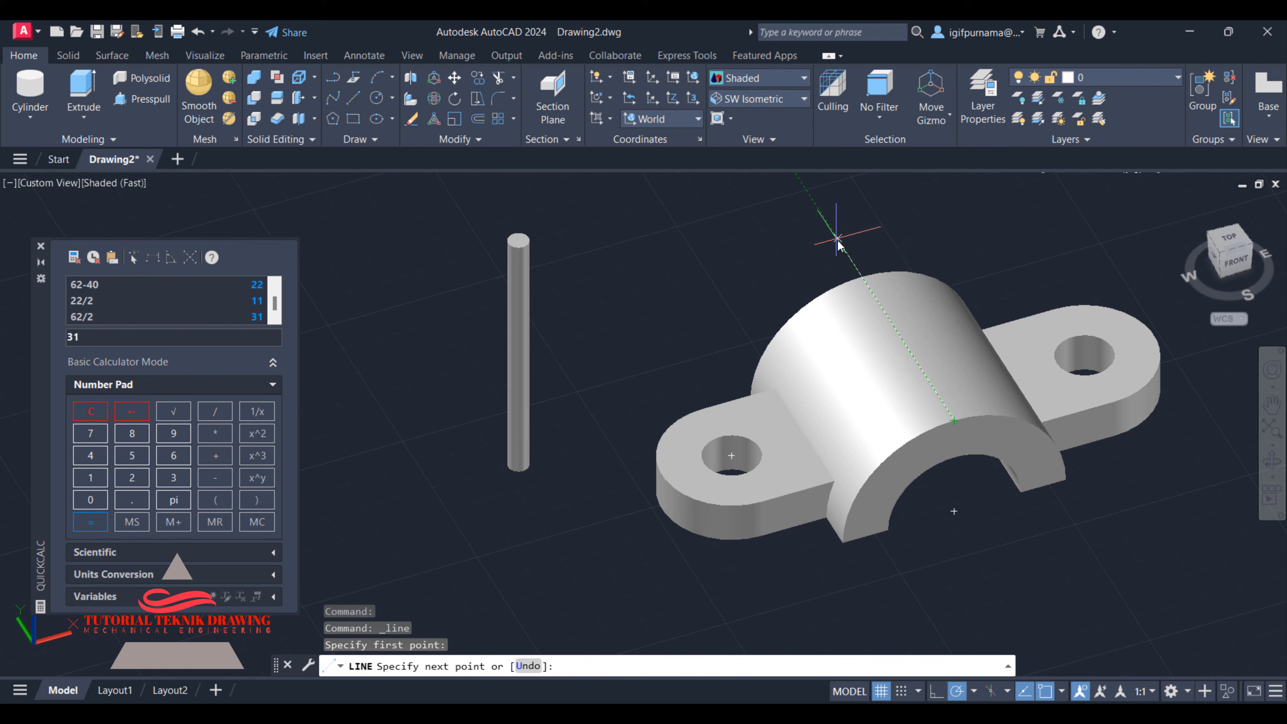
right_click(839, 238)
left_click(845, 249)
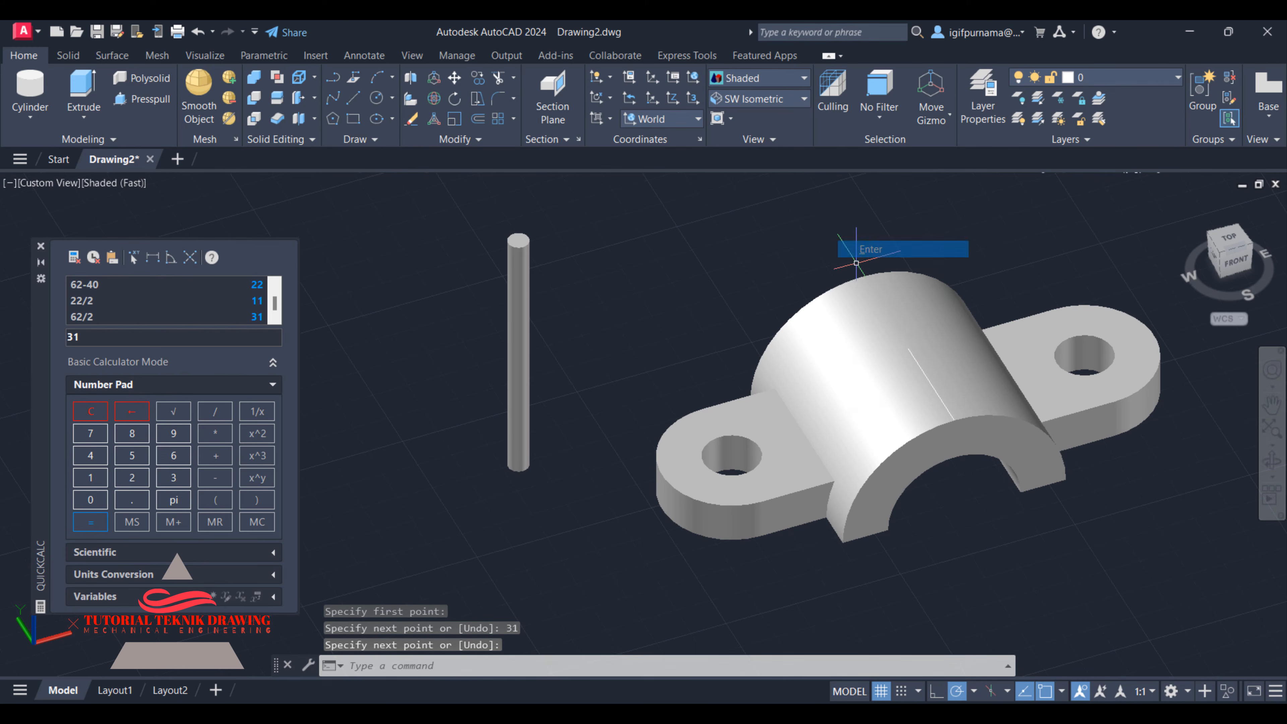
- Move the cylinder by its top face centre onto the far endpoint of the guide line on the arch's crest
left_click(456, 89)
left_click_drag(575, 322, 511, 254)
key("Return")
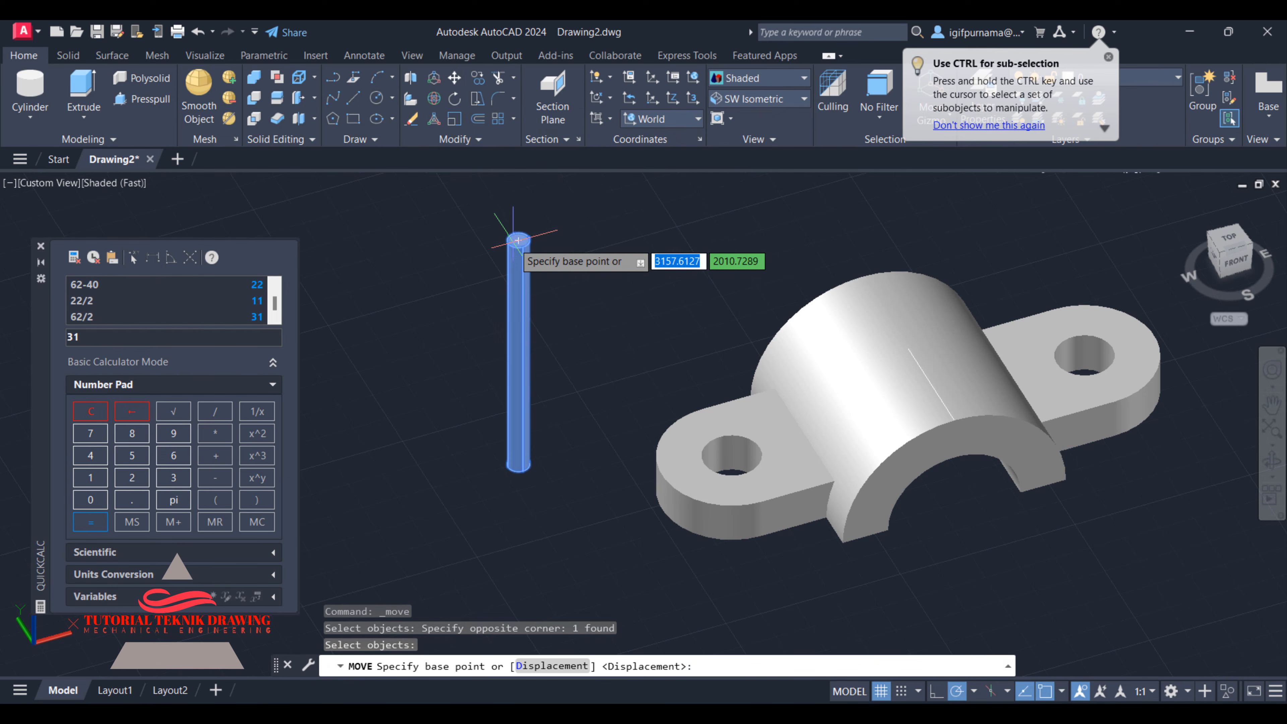
left_click(518, 241)
scroll(1058, 330, "down", 4)
scroll(993, 304, "up", 10)
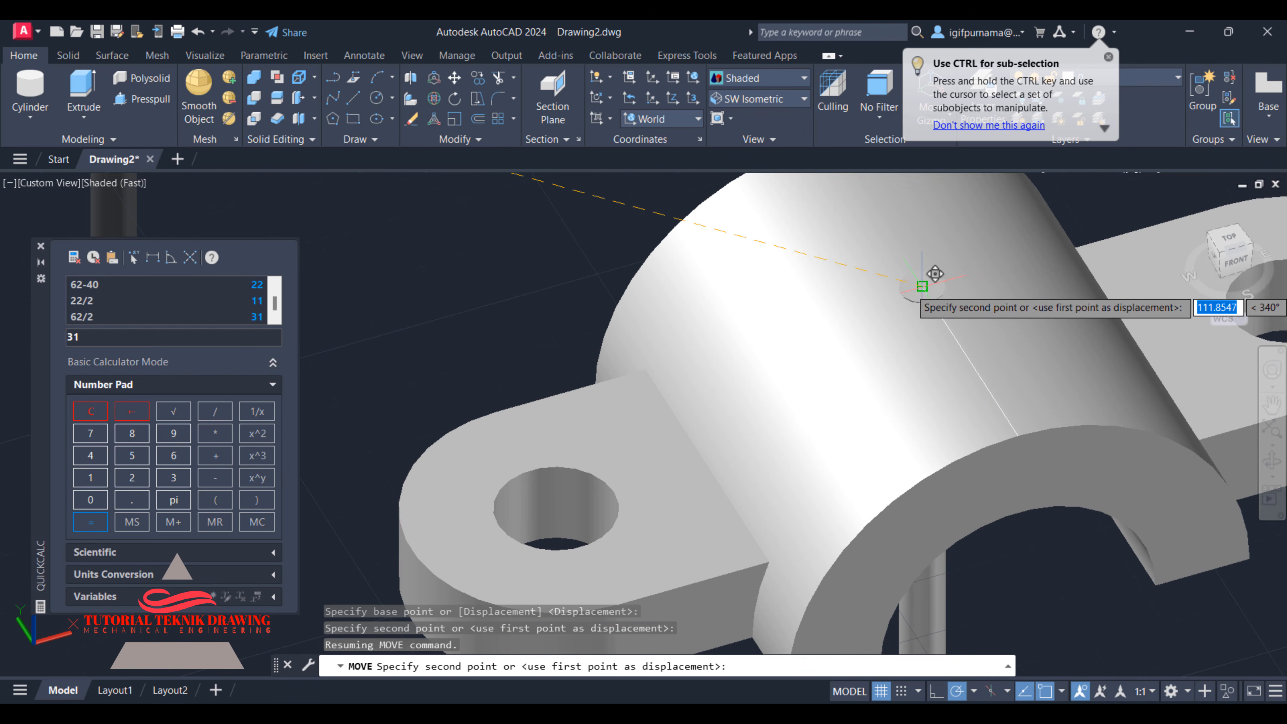
left_click(924, 287)
scroll(861, 299, "up", 2)
scroll(840, 301, "down", 3)
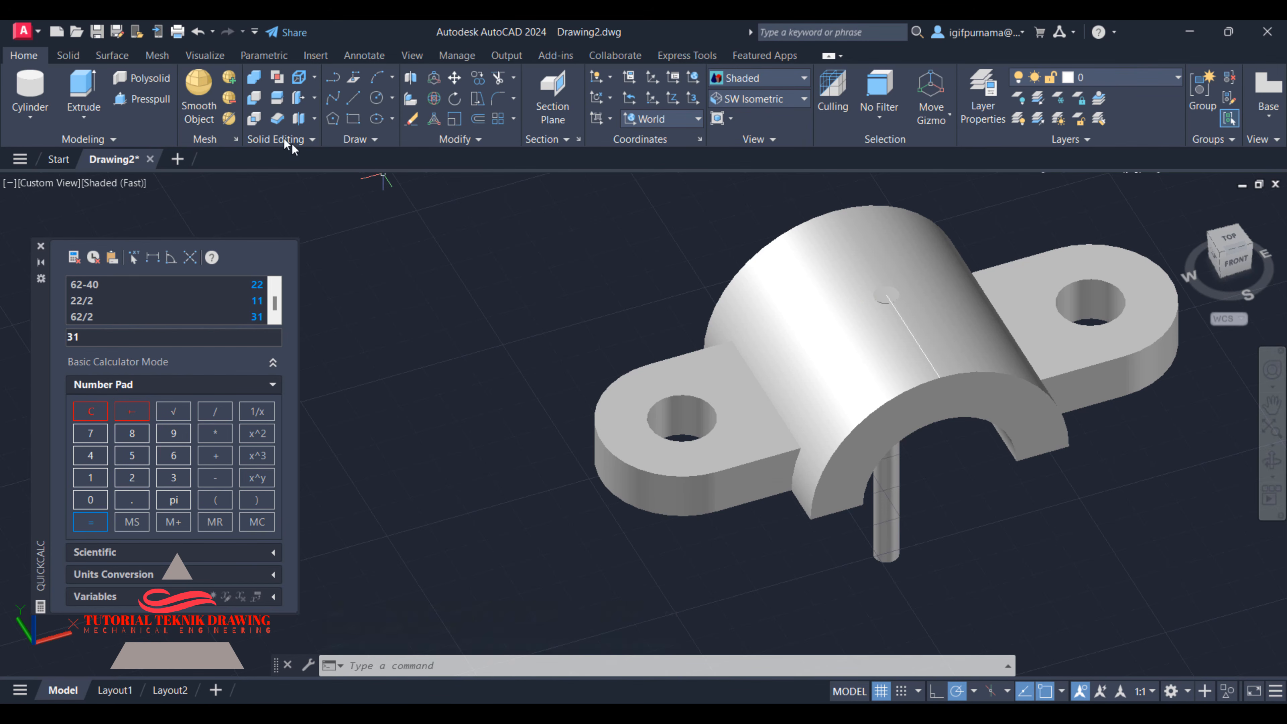
- Subtract the thin cylinder from the bracket to cut the through hole in the top of the arch
left_click(256, 101)
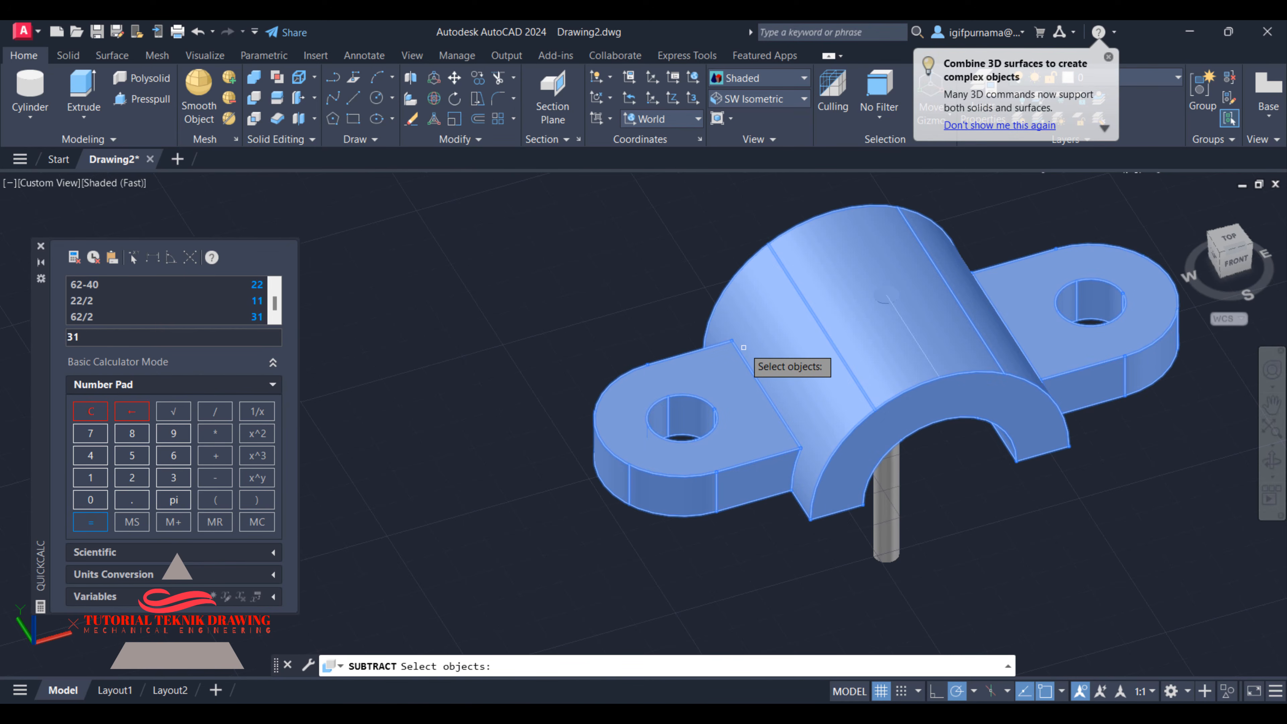
left_click(744, 347)
key("Return")
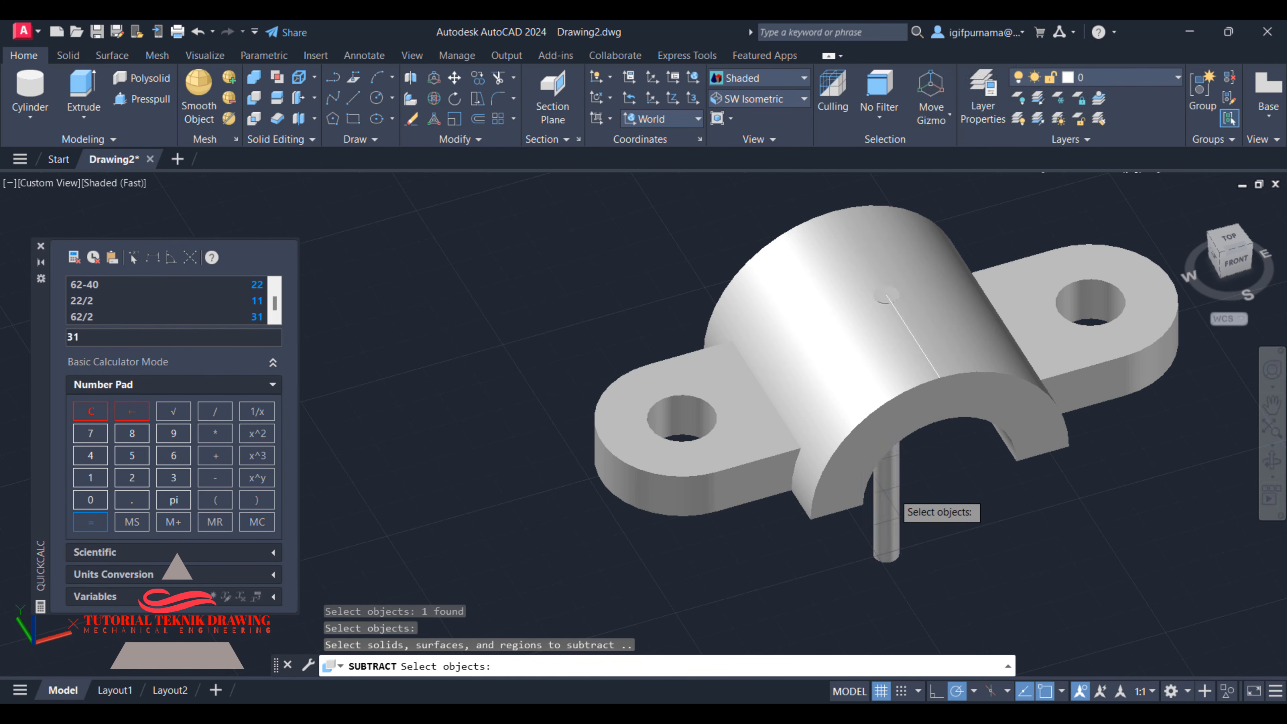
left_click(896, 504)
key("Return")
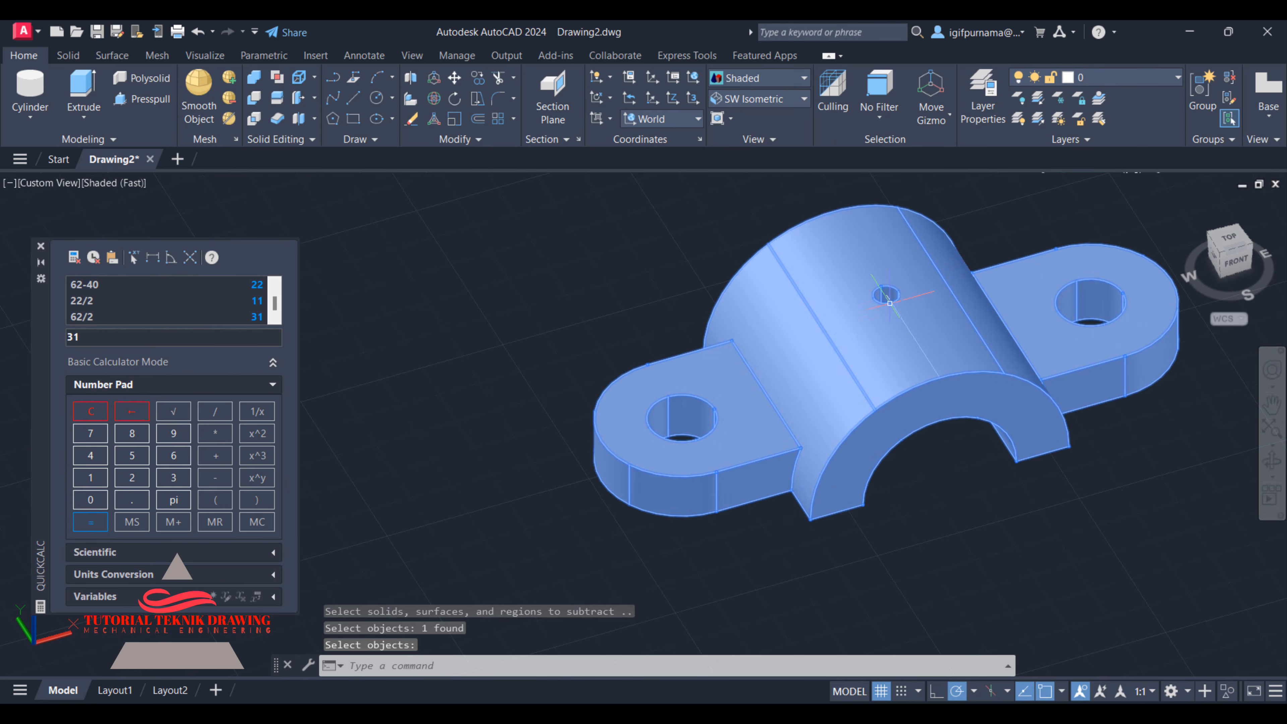
scroll(890, 306, "down", 2)
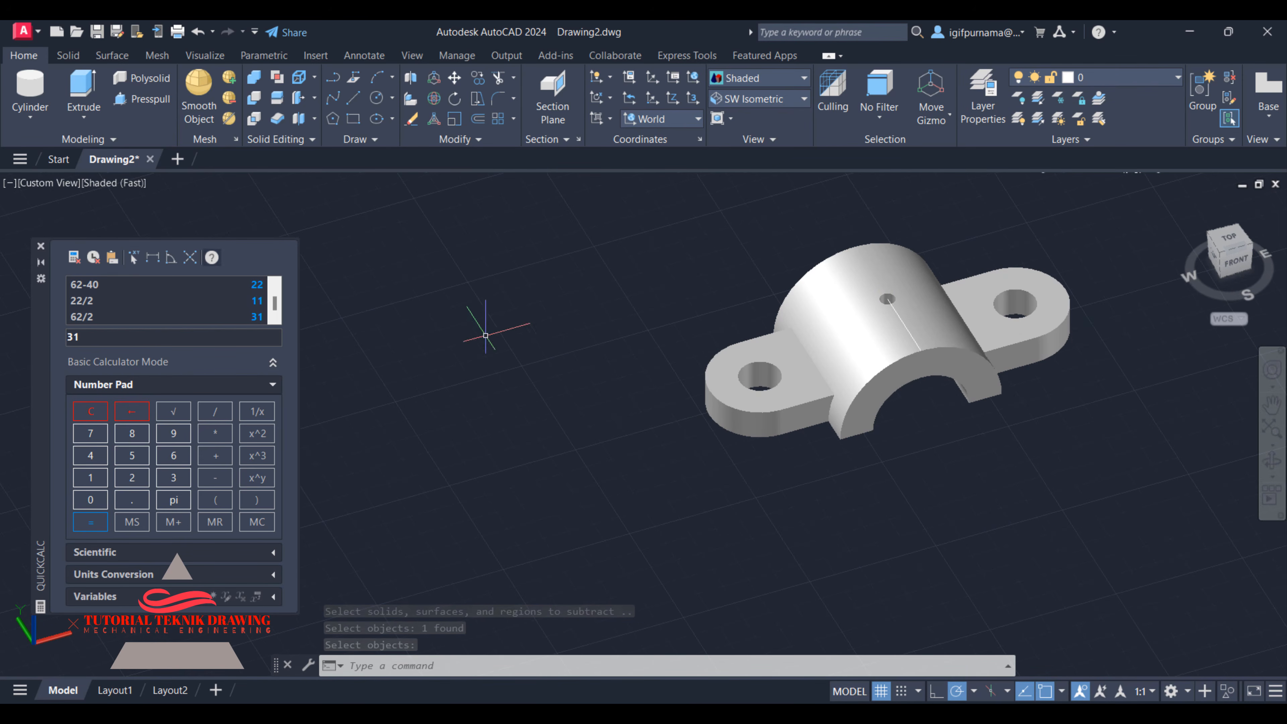
scroll(978, 345, "up", 4)
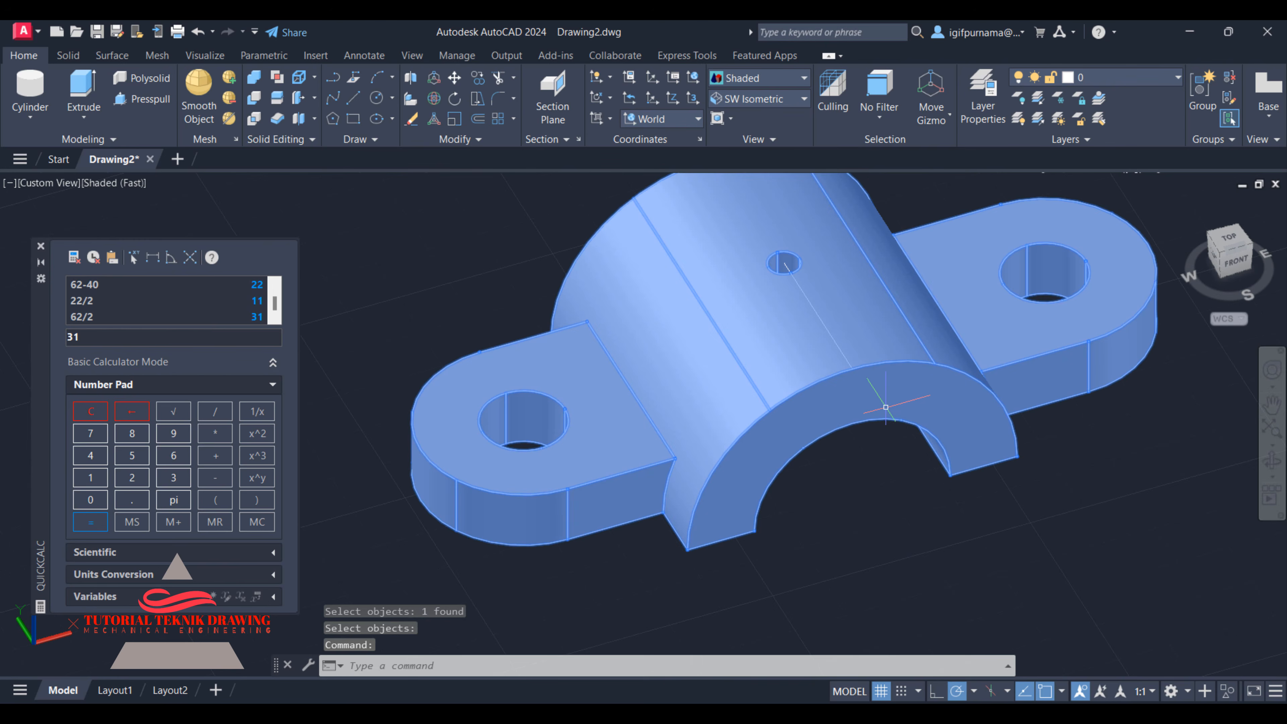
scroll(886, 407, "down", 2)
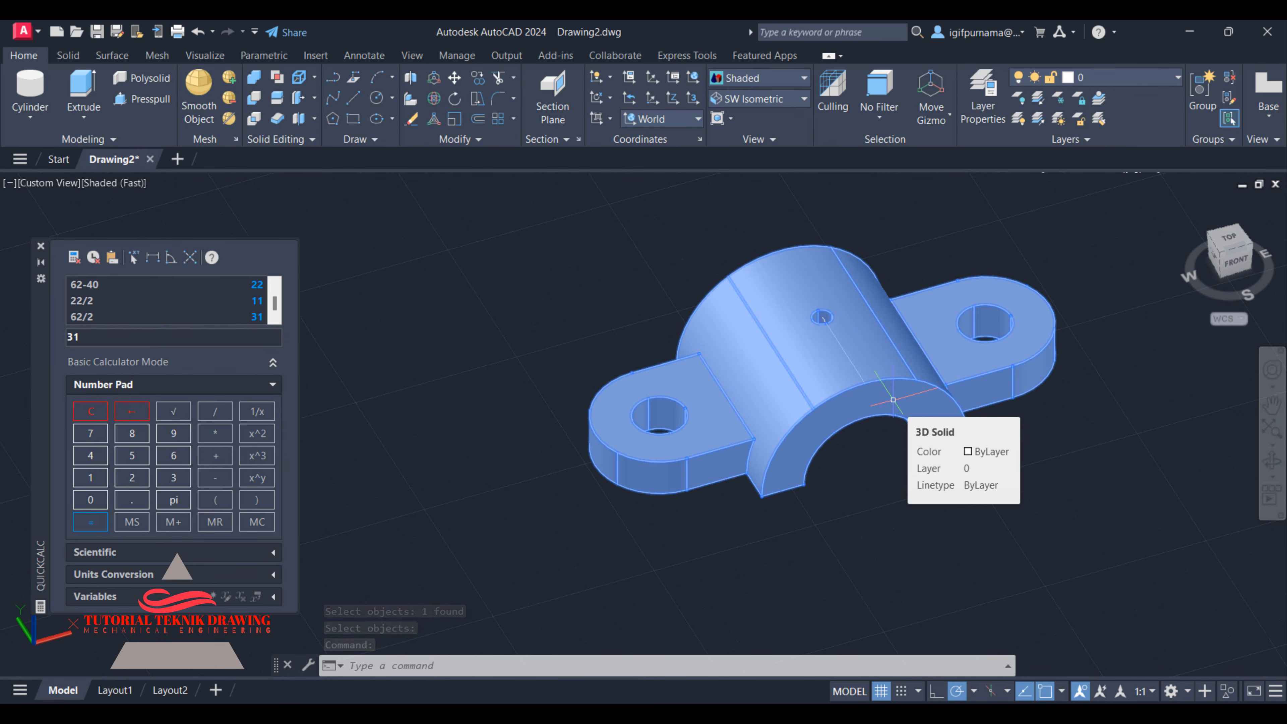
- Close the calculator palette and return the model to the home view
left_click(1273, 405)
right_click(790, 381)
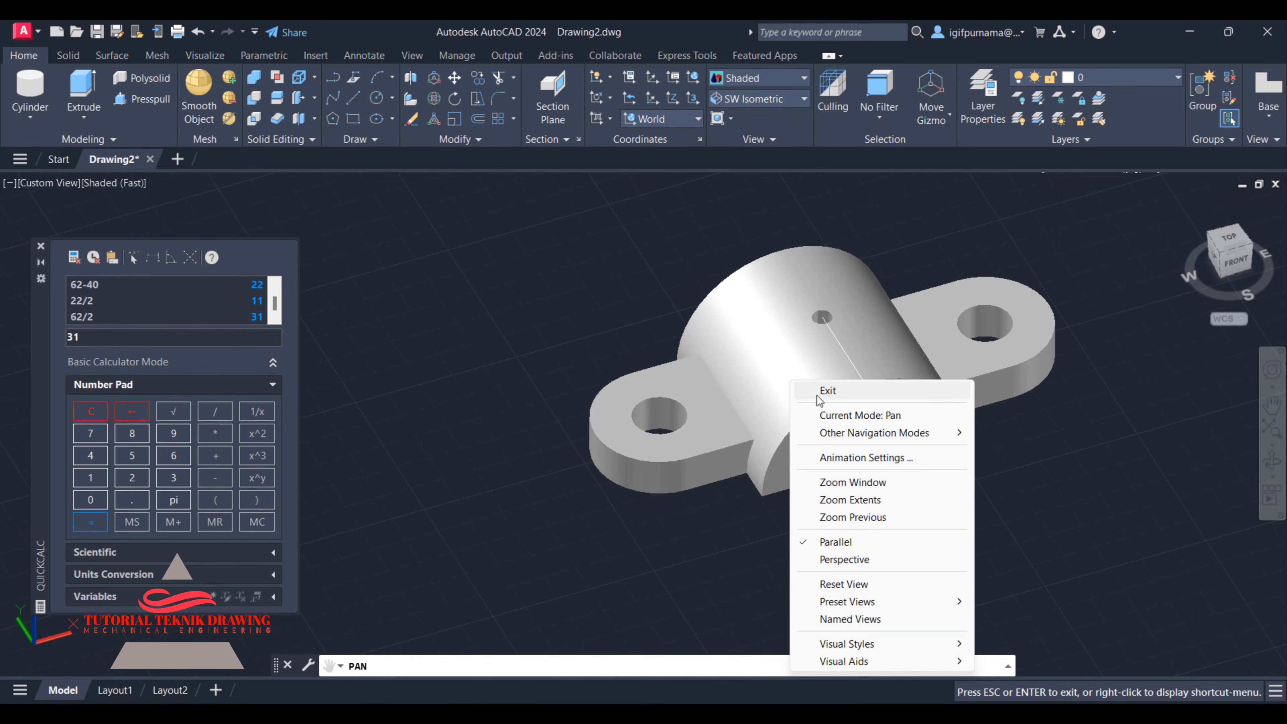
left_click(816, 392)
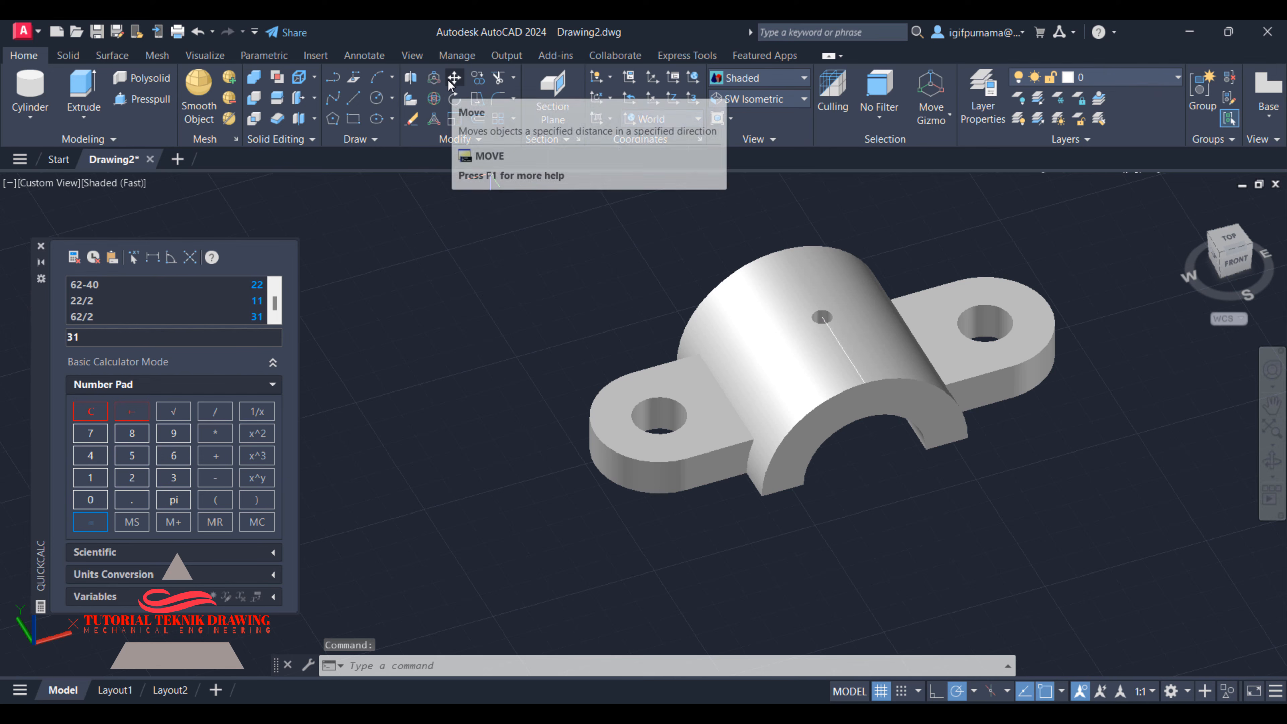
left_click(41, 247)
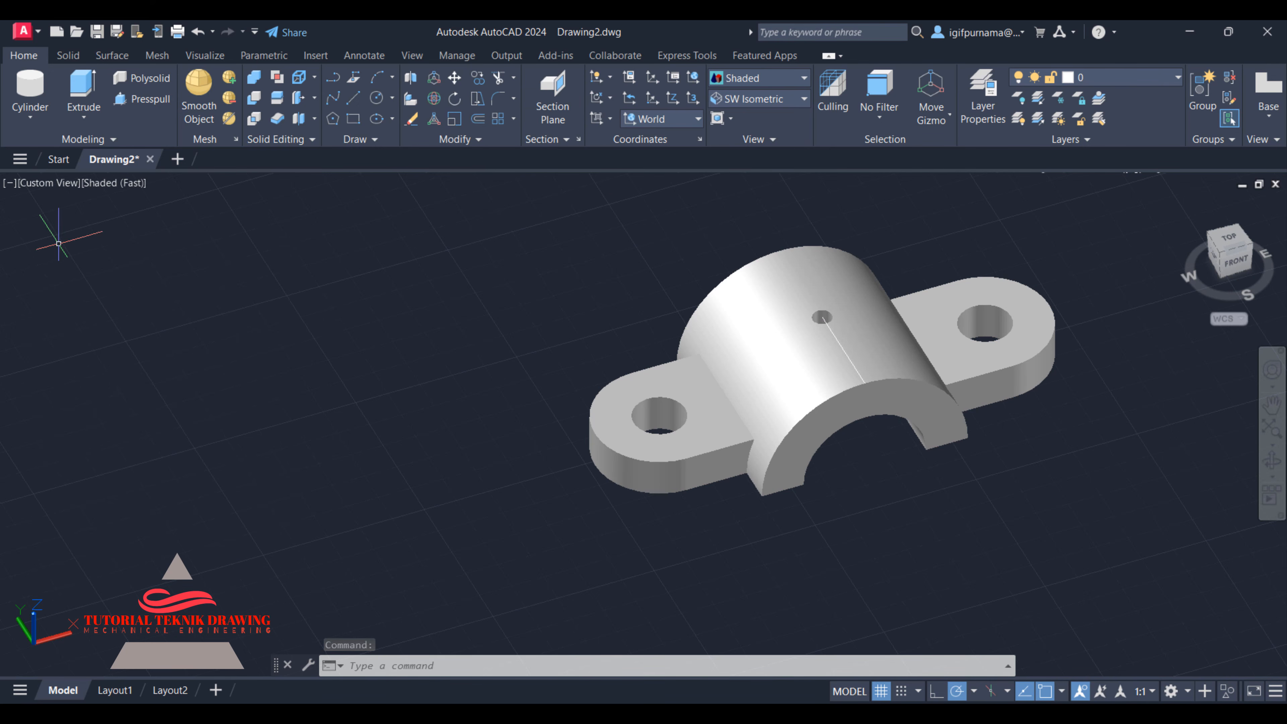
left_click(1273, 462)
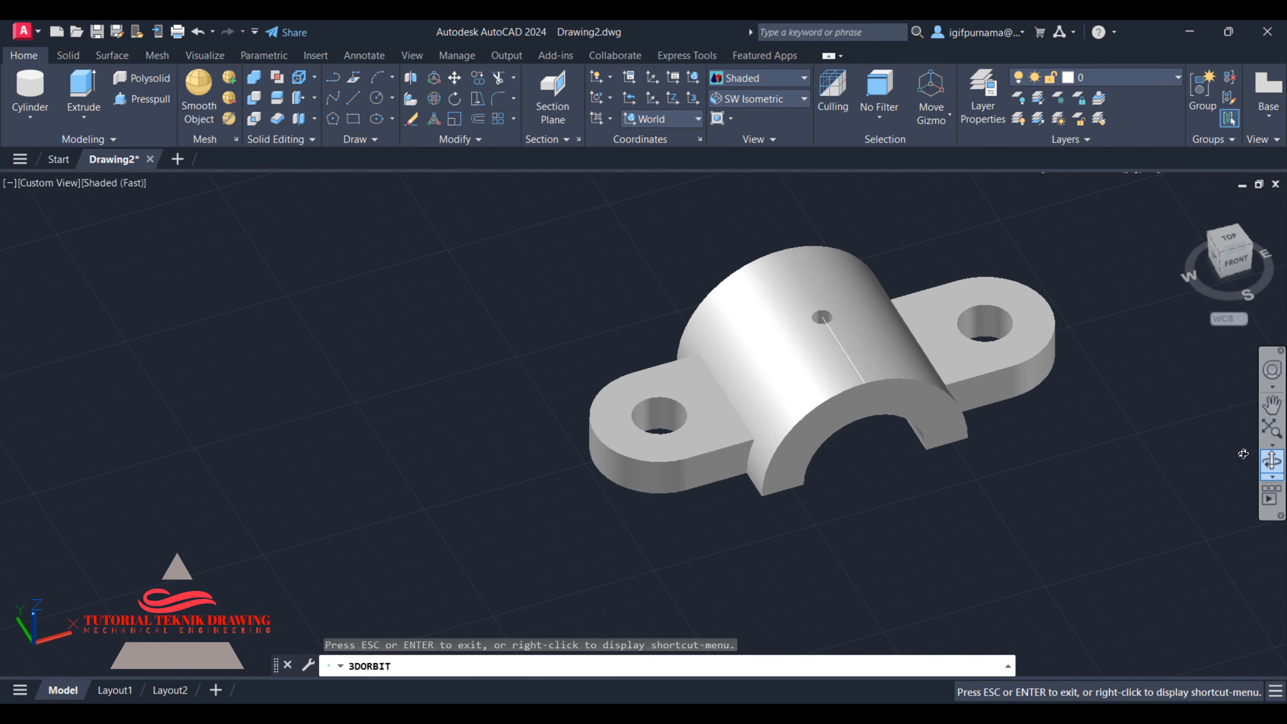
right_click(789, 265)
left_click(825, 278)
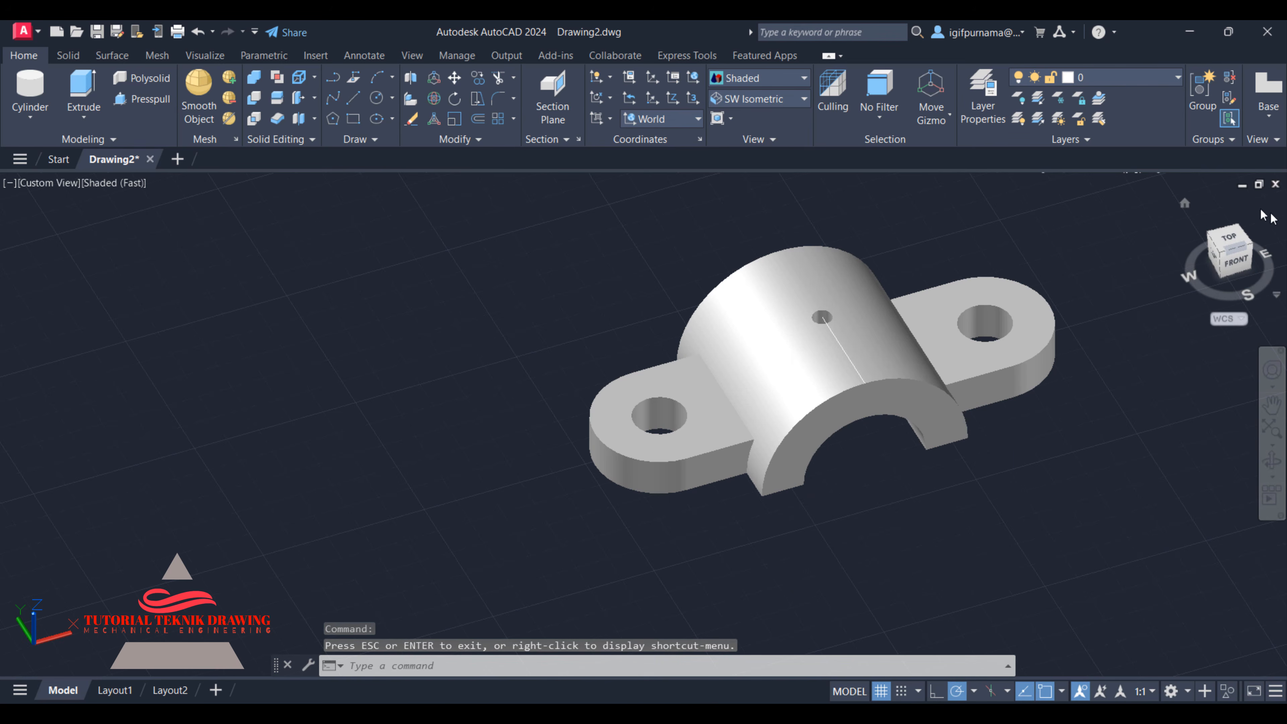
left_click(1186, 204)
middle_click_drag(834, 359, 991, 287)
- Move the bracket away from the guide line, using a base point at its small top hole
type("m")
key("Return")
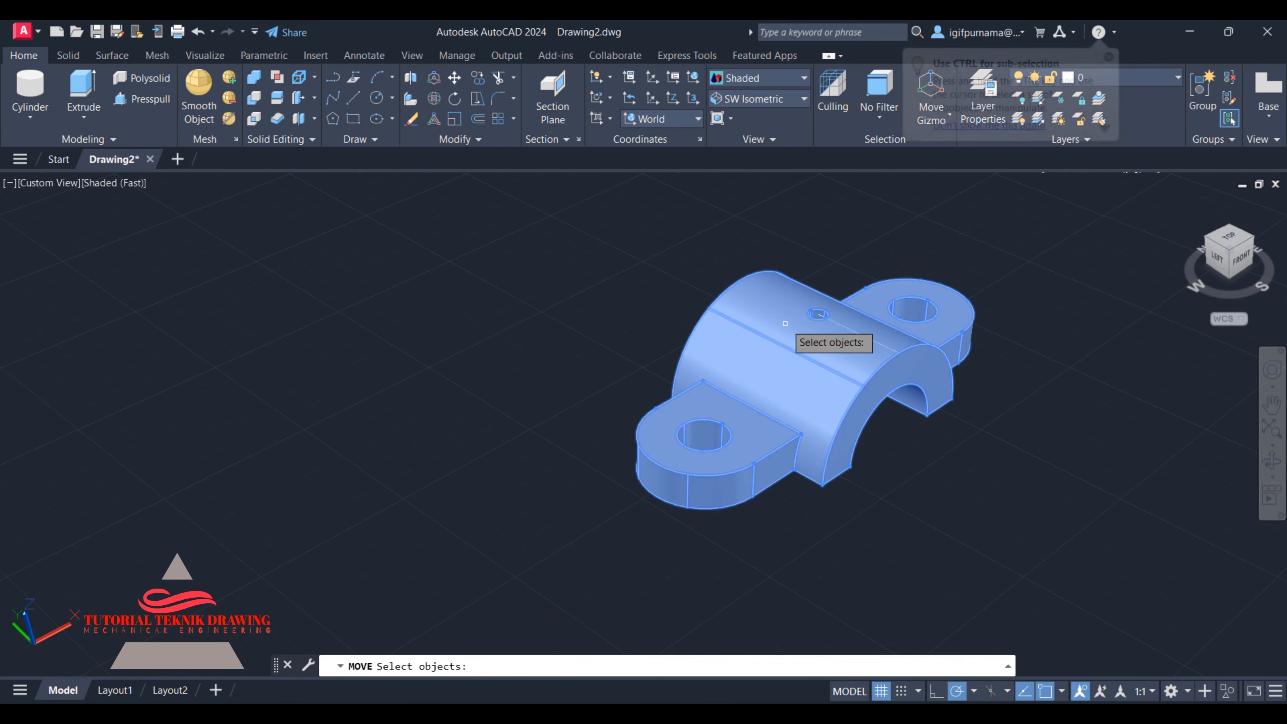
left_click(786, 324)
key("Return")
left_click(819, 316)
left_click(531, 357)
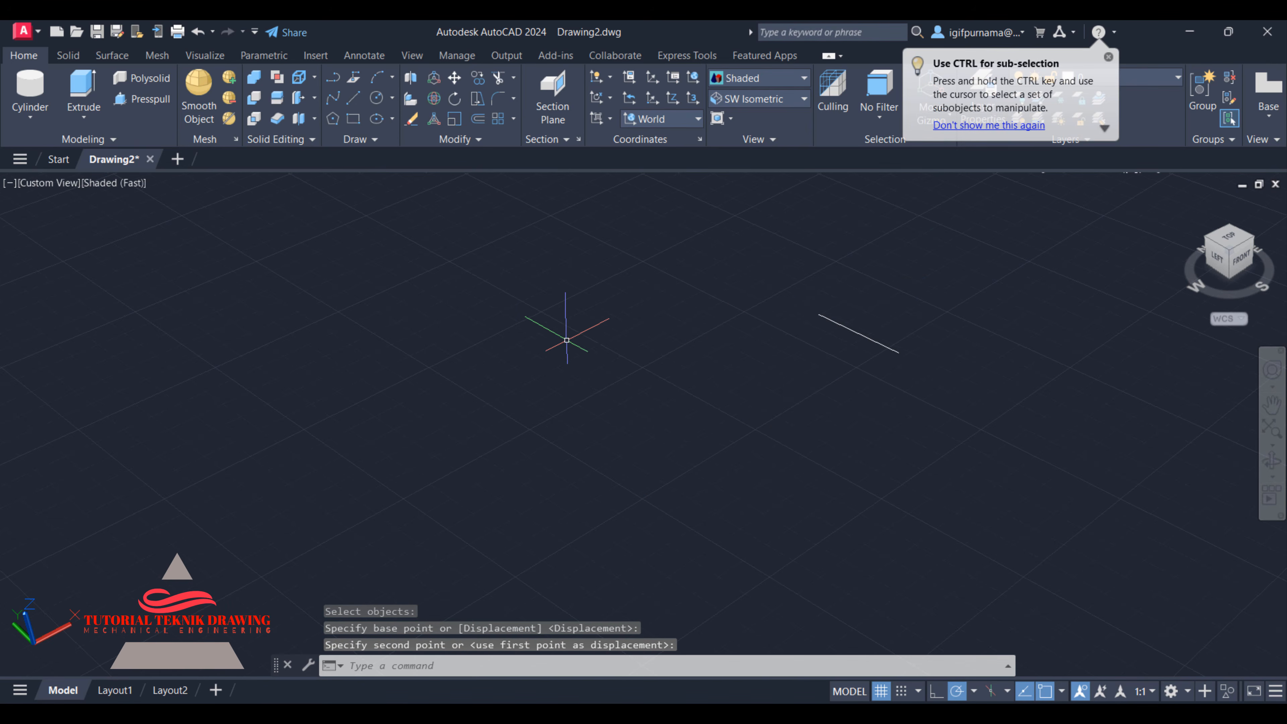
- Undo the last move and move the bracket a shorter distance off the guide line, using a base point on the arch
key("ctrl+z")
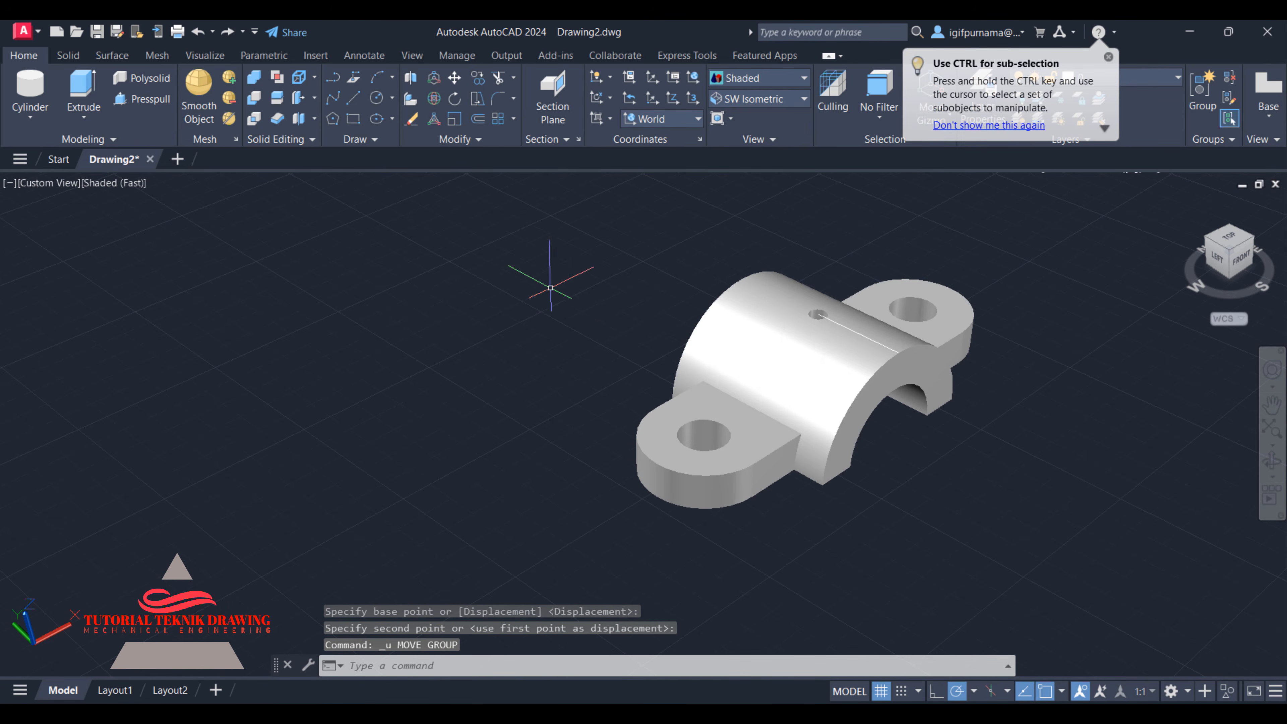
left_click(457, 78)
left_click(790, 396)
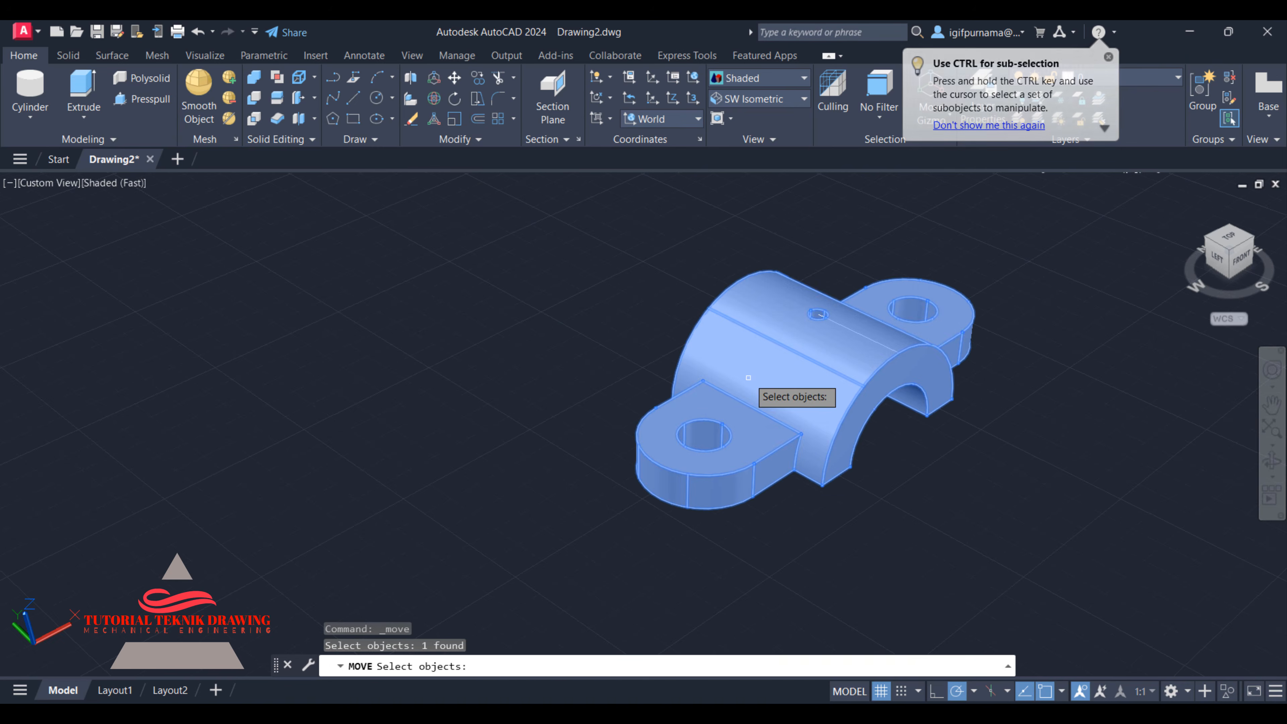
key("Return")
left_click(781, 366)
left_click(487, 357)
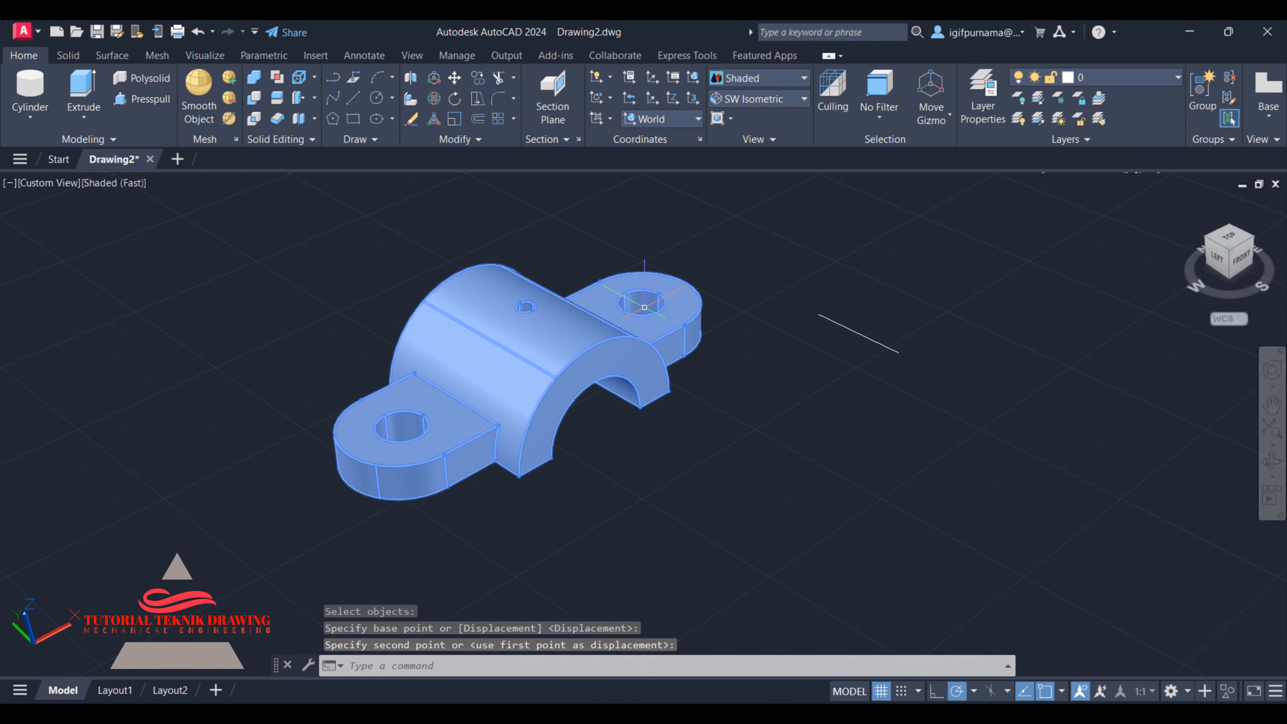
- Erase the separated guide line beside the bracket and return the model to the home view
left_click(413, 119)
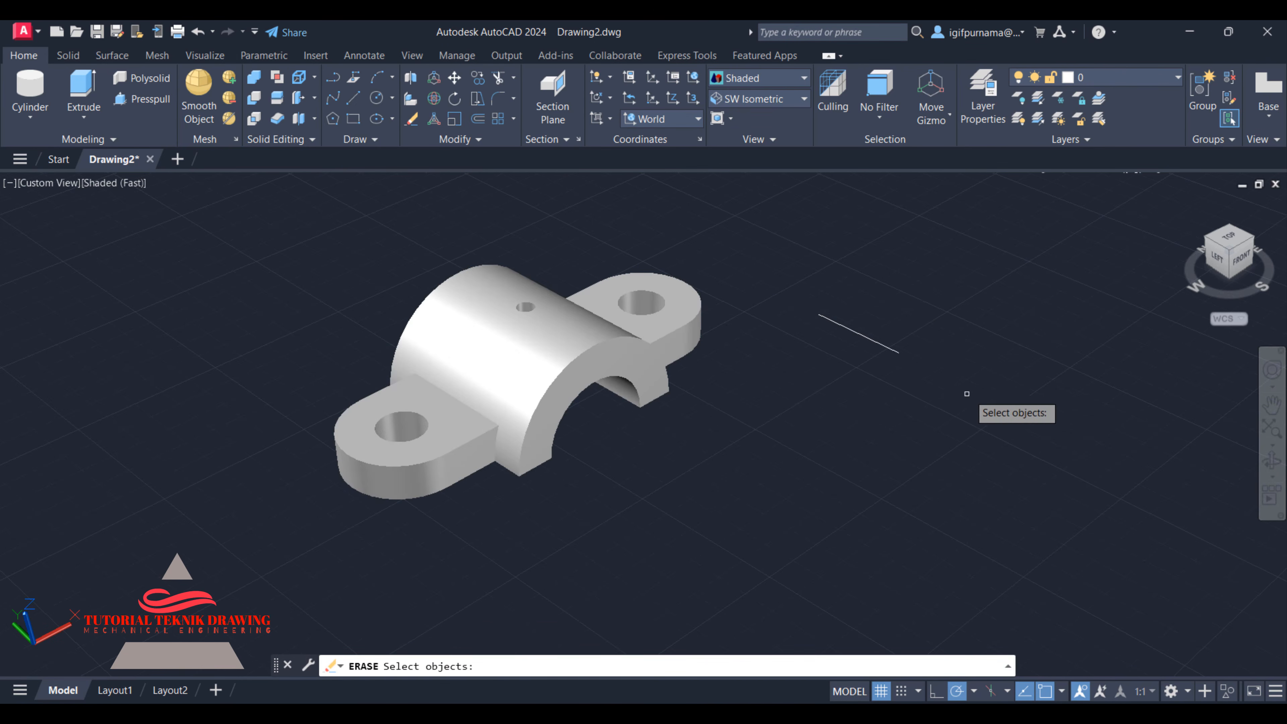
left_click(1009, 392)
left_click(854, 272)
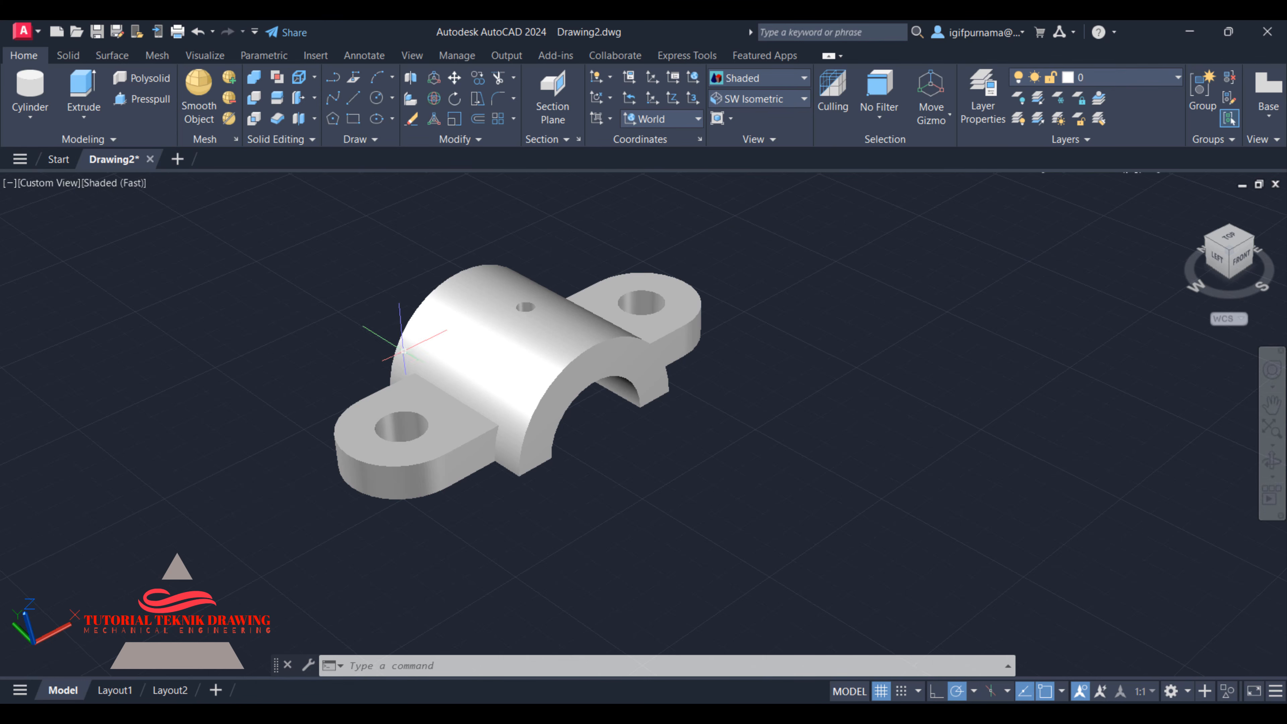
scroll(409, 349, "up", 3)
middle_click_drag(409, 349, 750, 466)
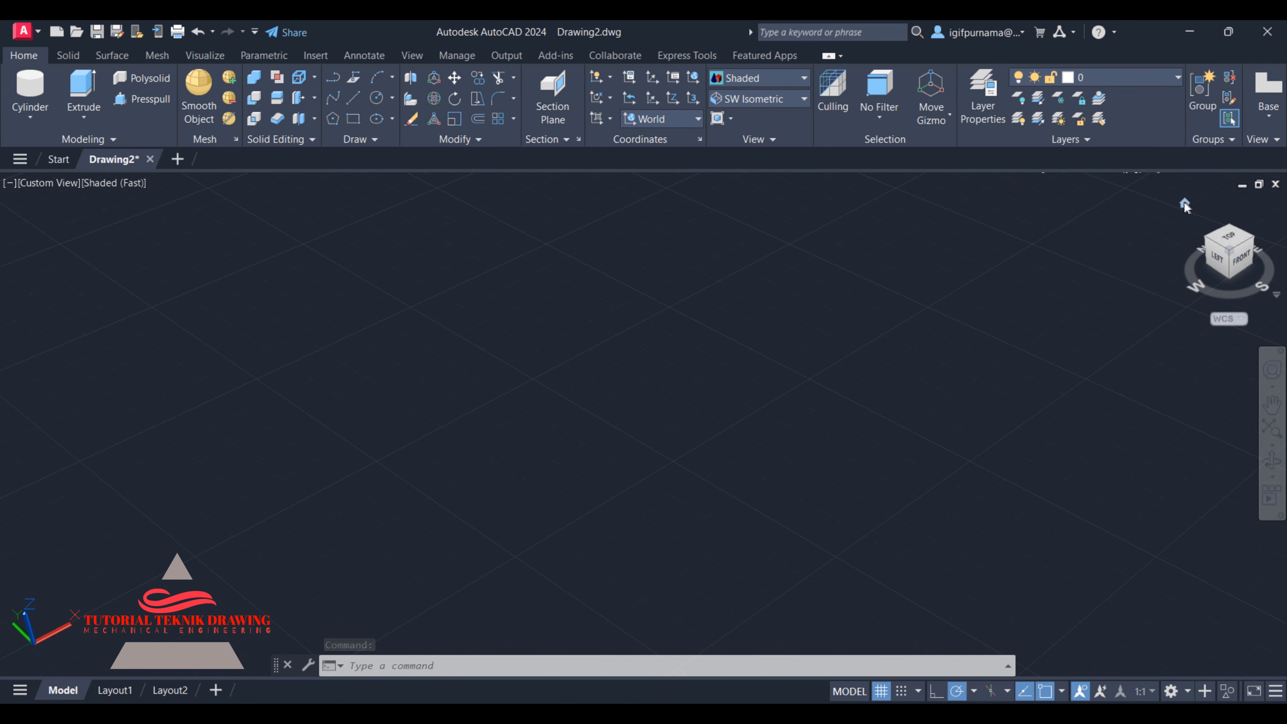
left_click(1184, 203)
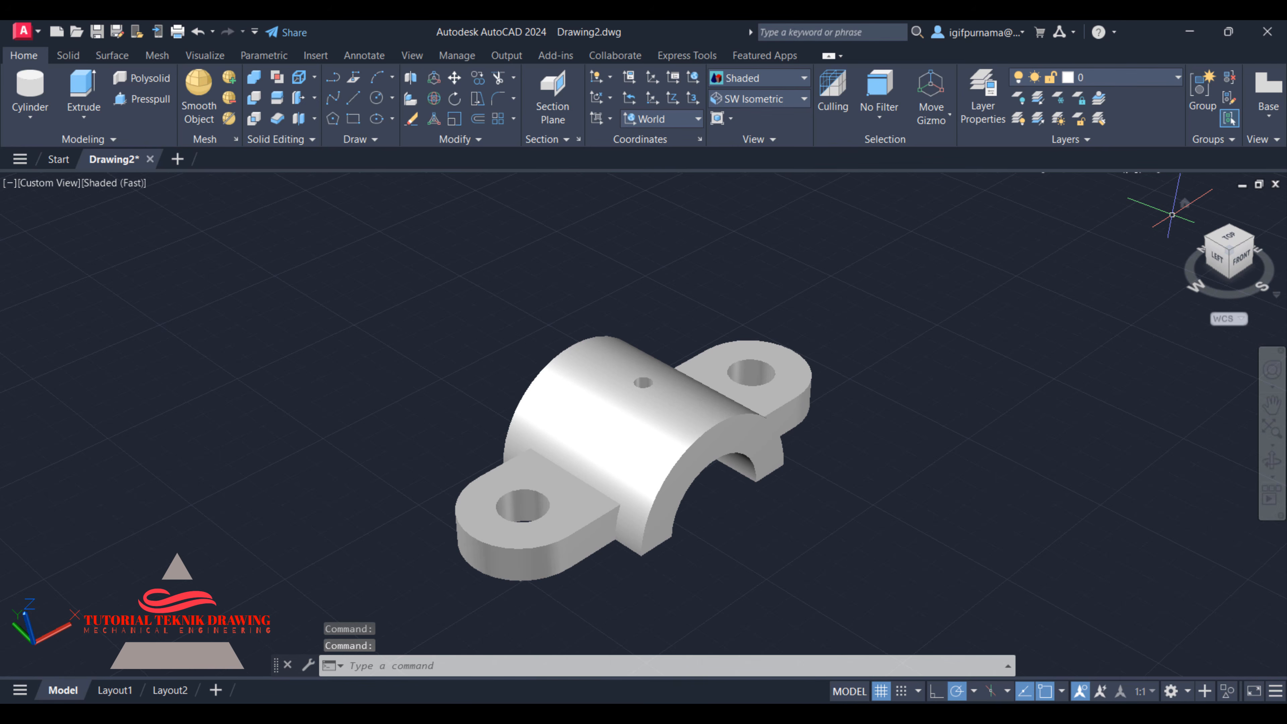